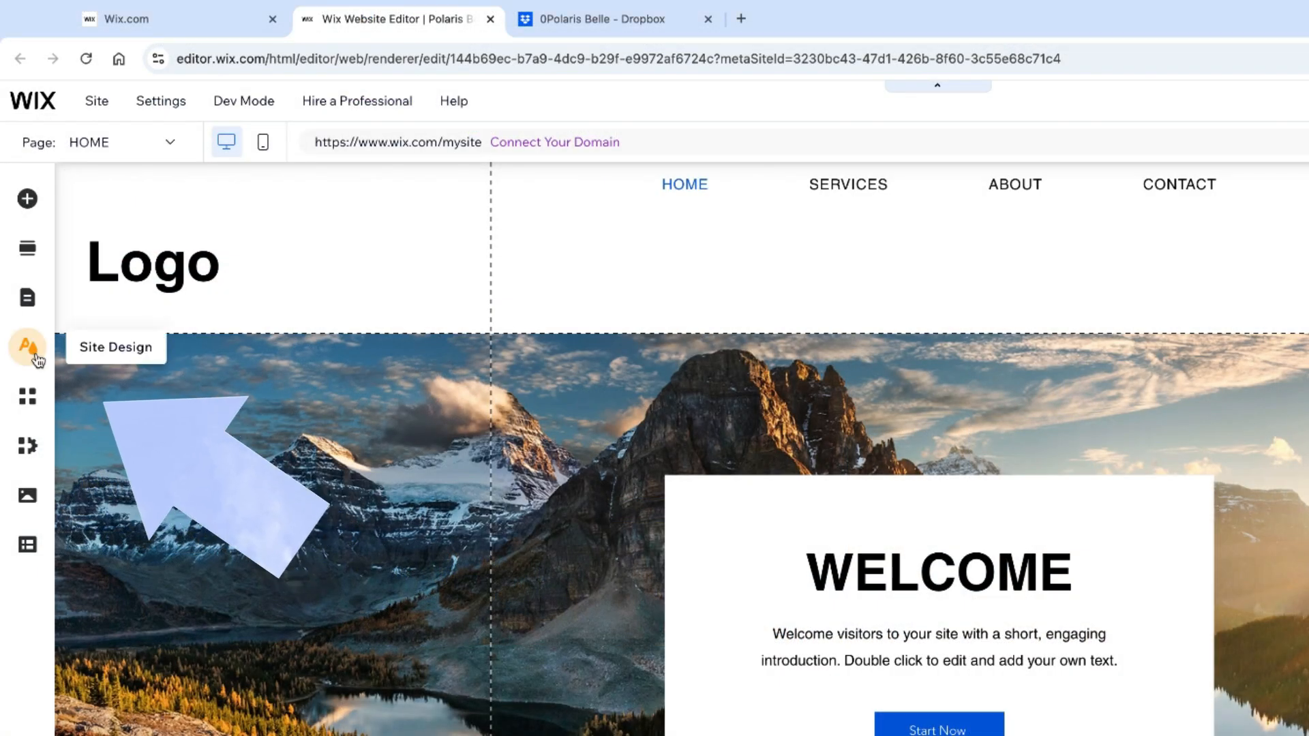
- Open the Site Design settings for the website
{"action": "left_click", "coordinate": [28, 347]}
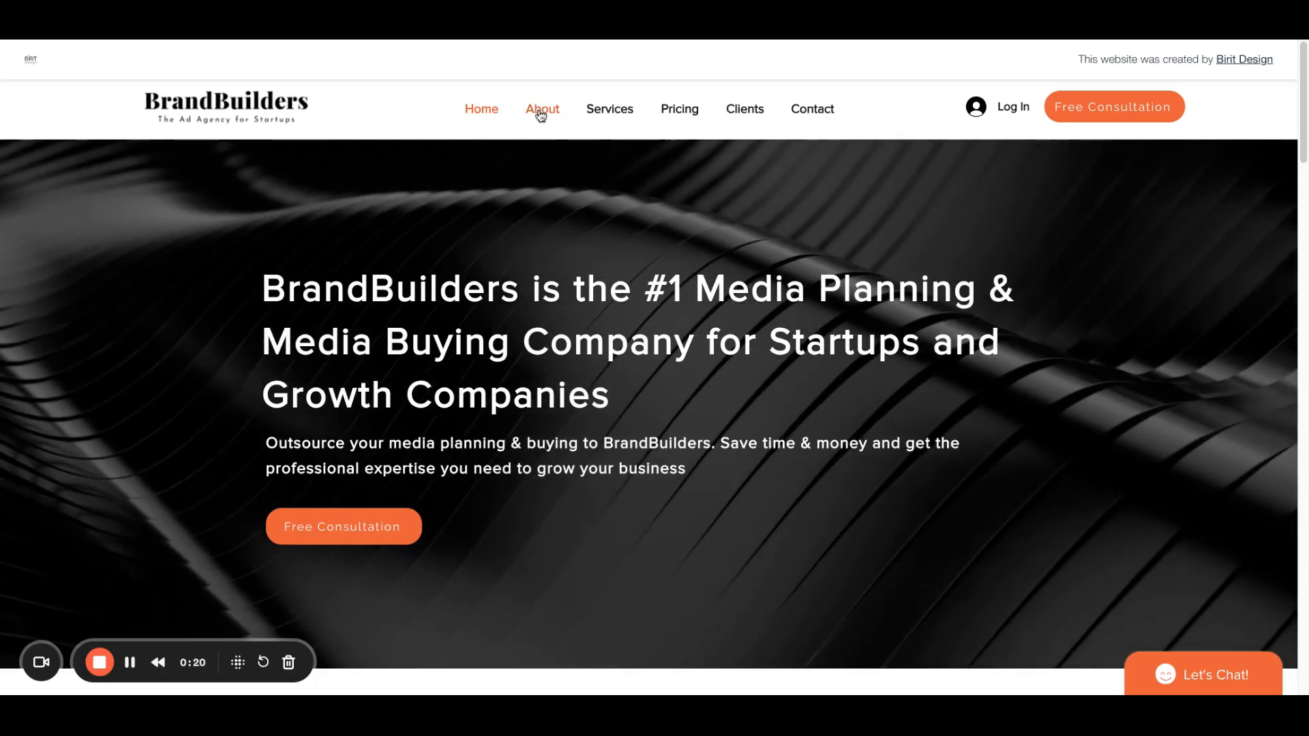
- Browse the pages and navigation menus of the BrandBuilders and Birit Design websites as examples of consistent color use
{"action": "left_click", "coordinate": [542, 111]}
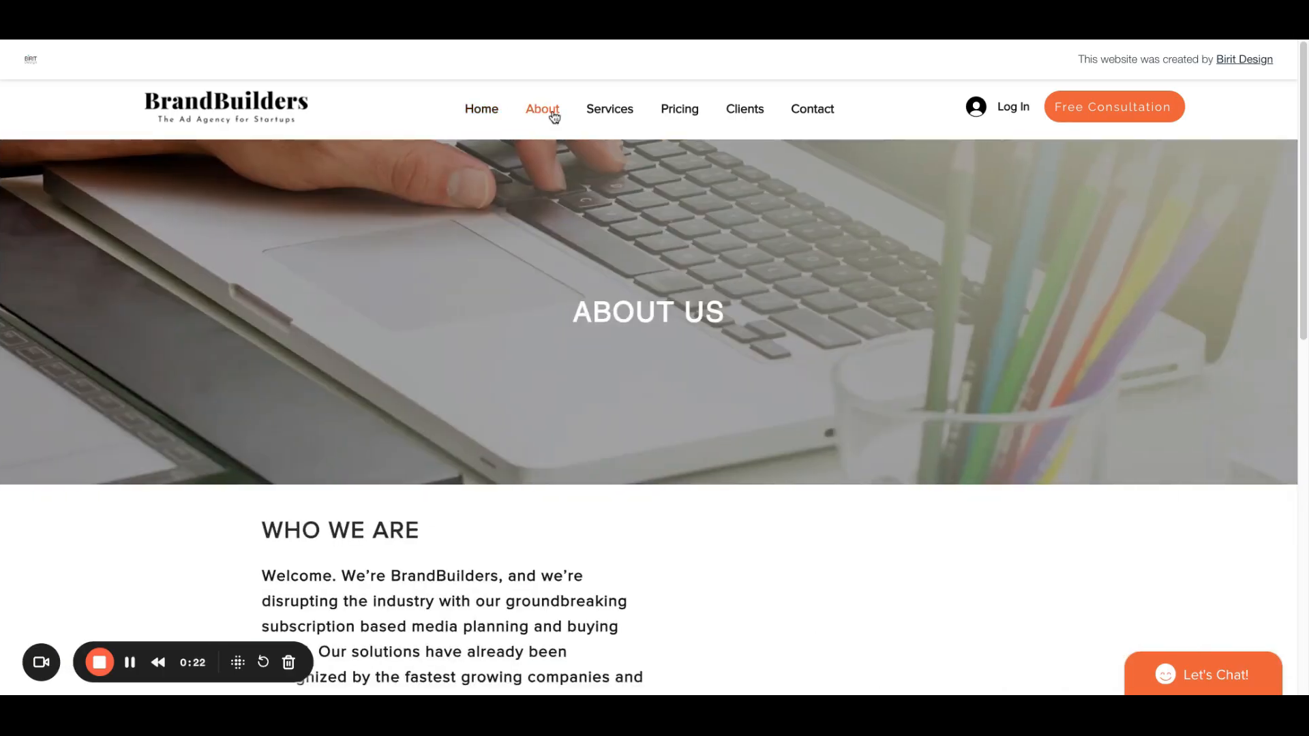
{"action": "left_click", "coordinate": [822, 120]}
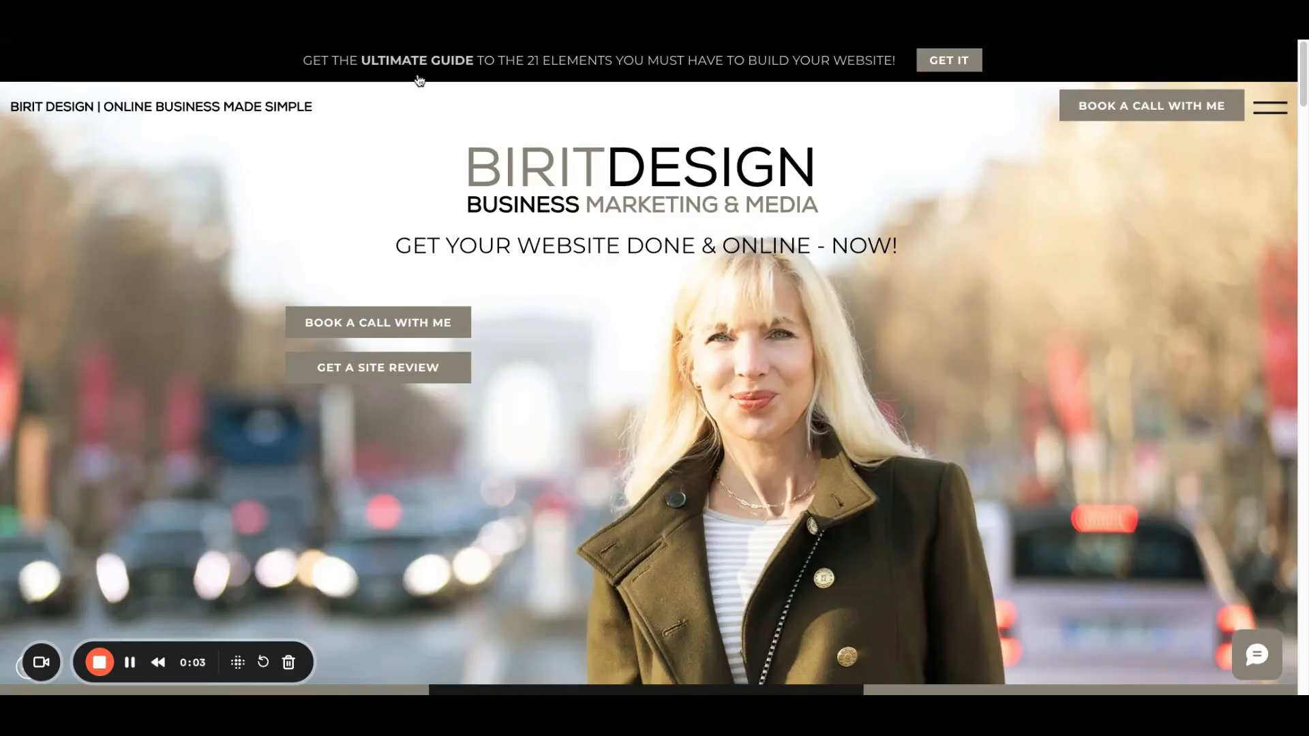
{"action": "left_click", "coordinate": [419, 81]}
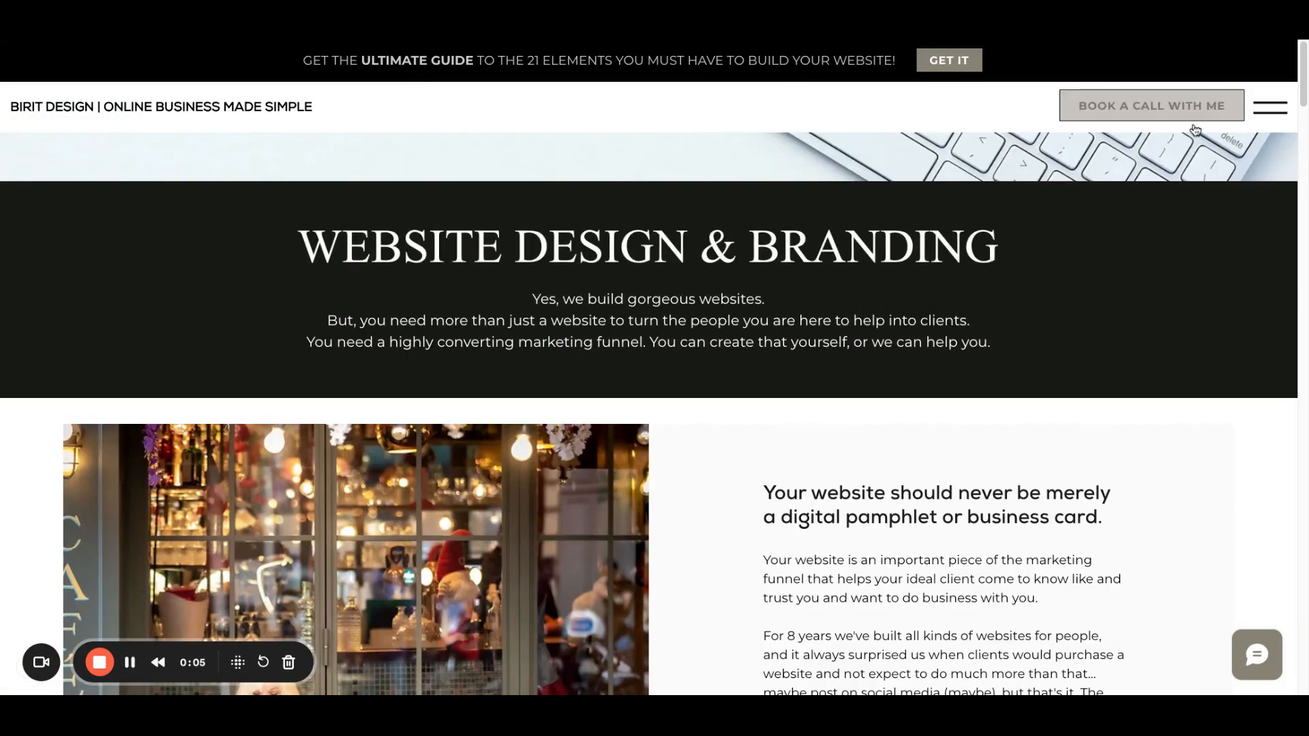
{"action": "left_click", "coordinate": [1270, 109]}
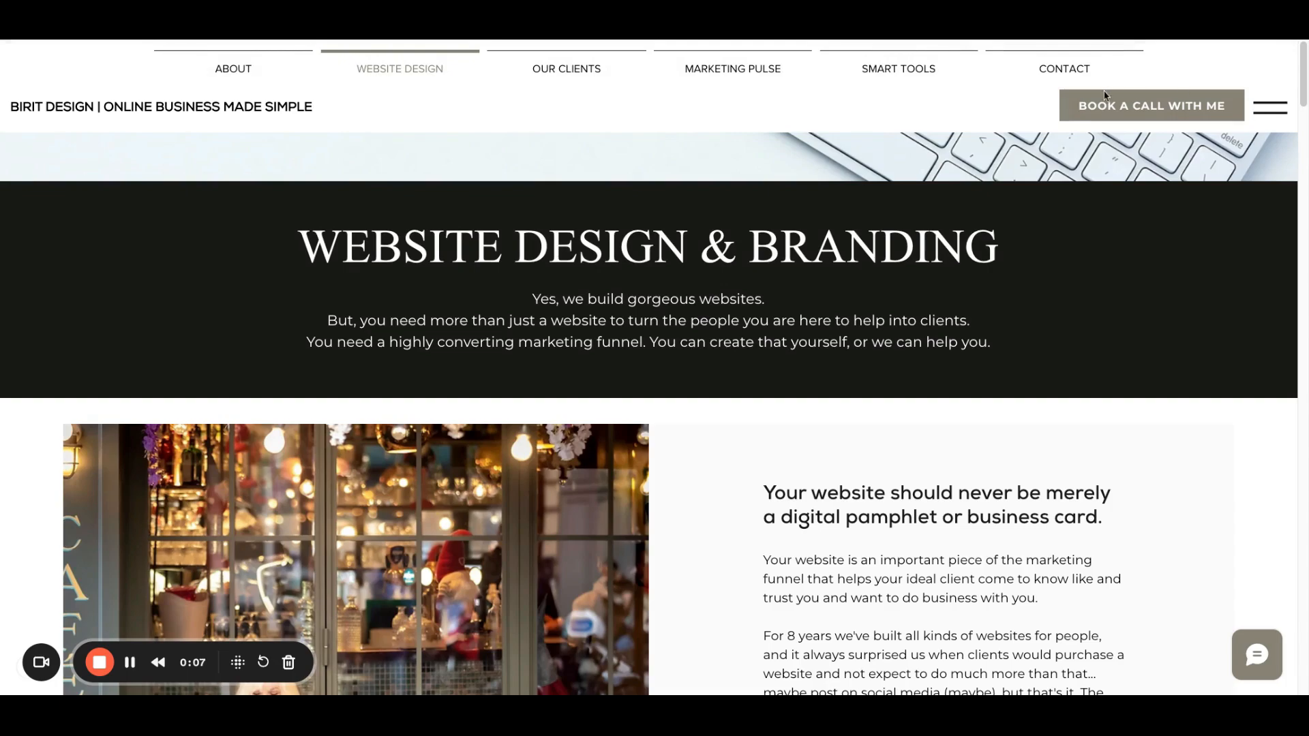
{"action": "left_click", "coordinate": [918, 64]}
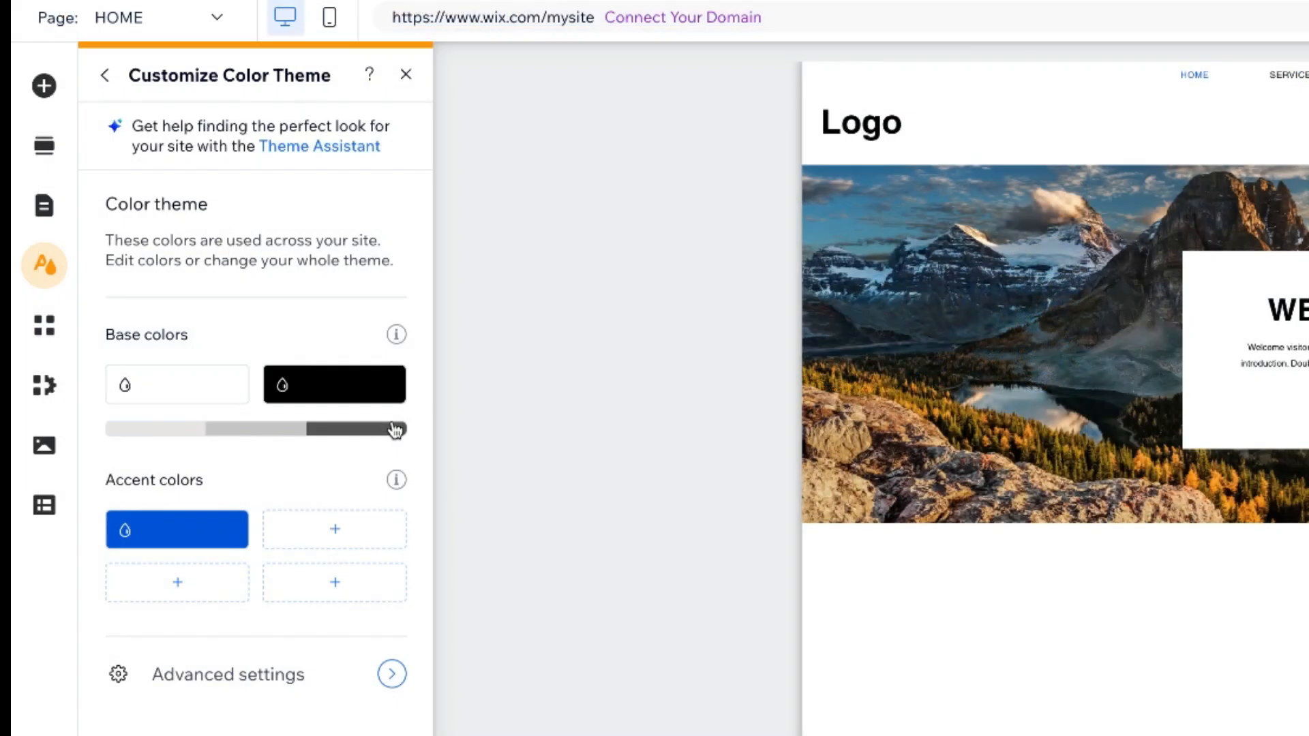
{"action": "mouse_move", "coordinate": [379, 477]}
{"action": "mouse_move", "coordinate": [178, 535]}
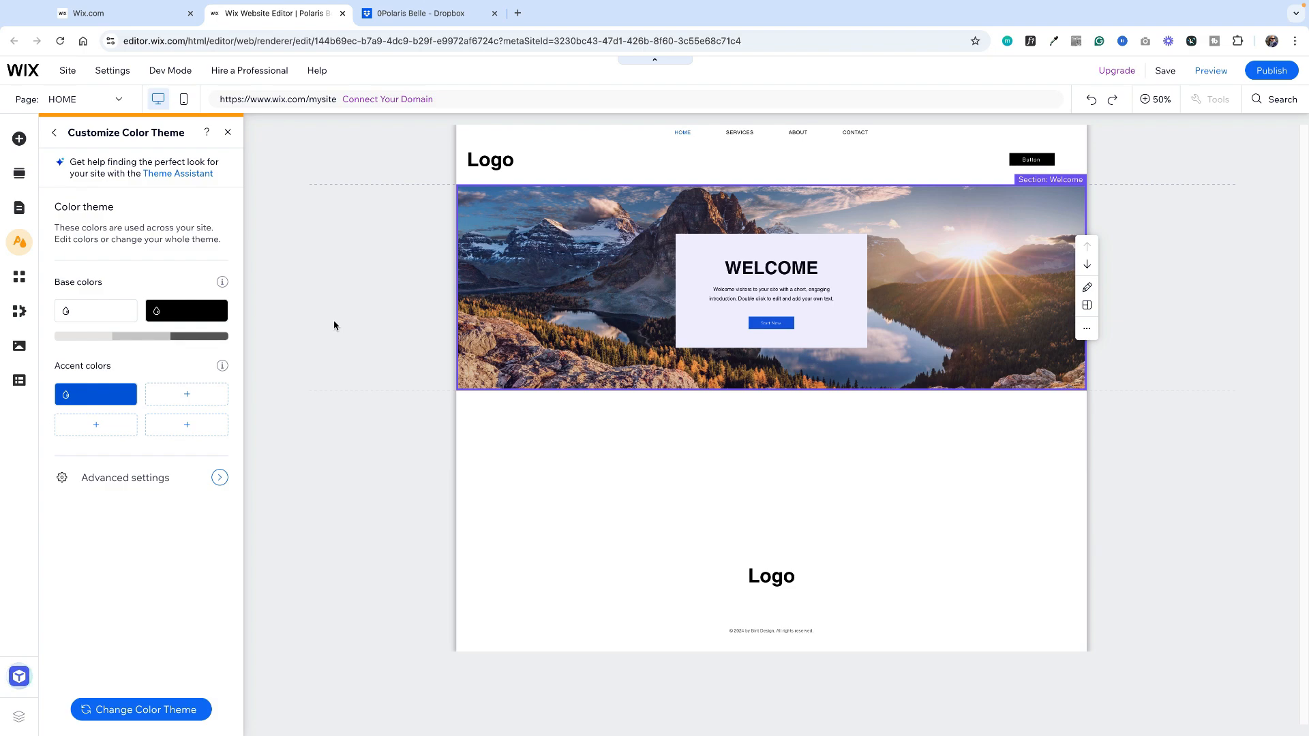
- Search Google in a new browser tab for a millennial pink and grey color palette
{"action": "left_click", "coordinate": [517, 13]}
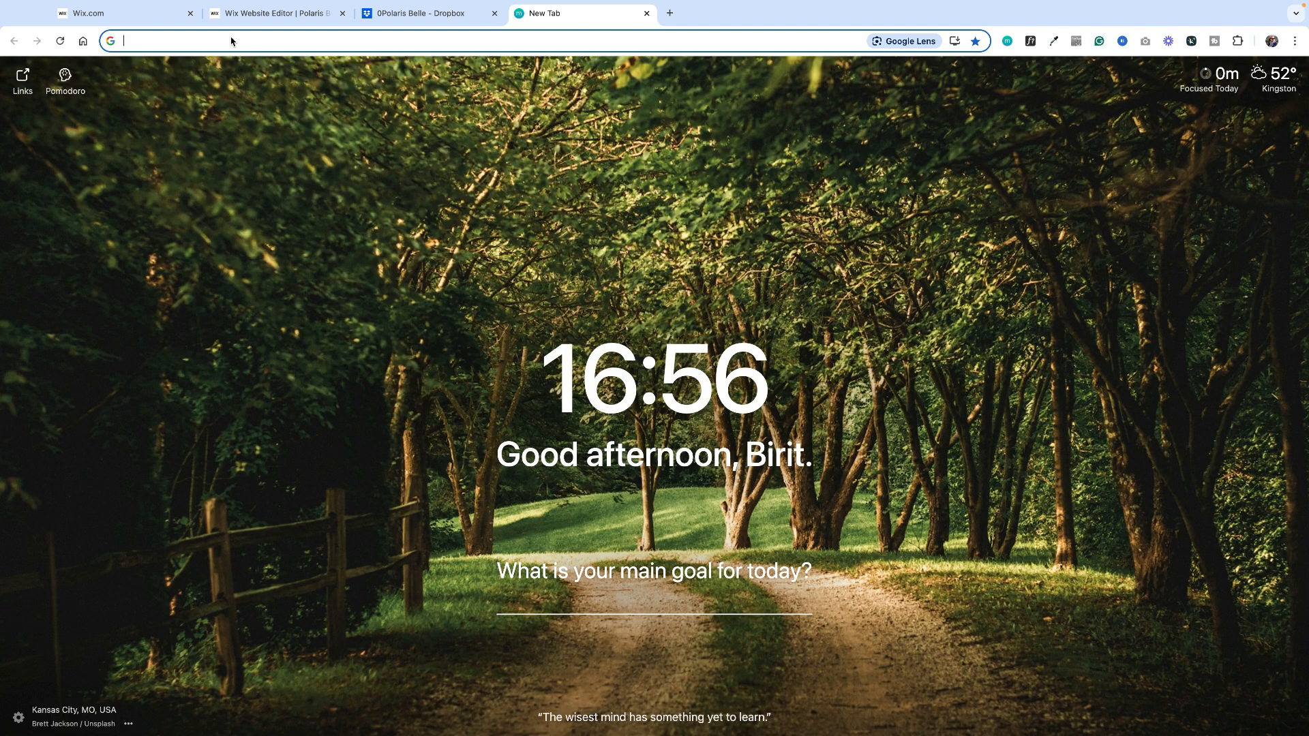
{"action": "type", "text": "MILLENIAL"}
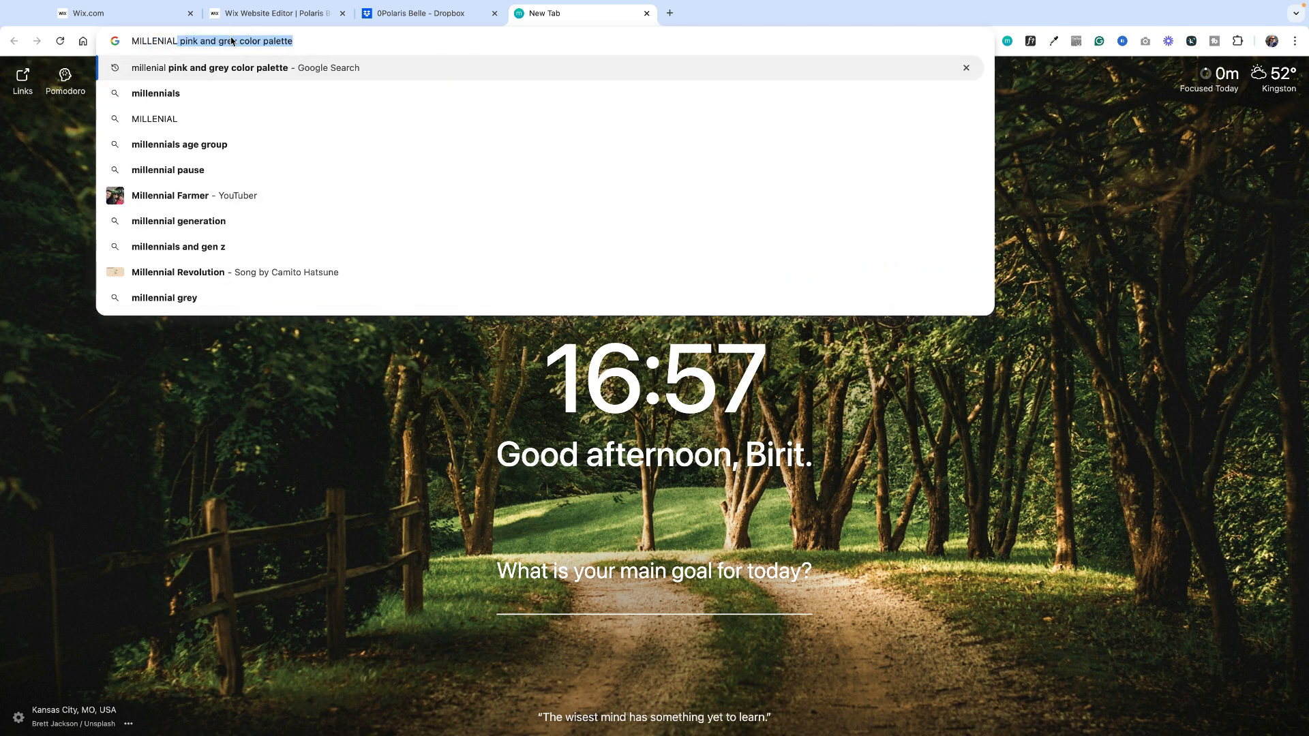
{"action": "key", "text": "Return"}
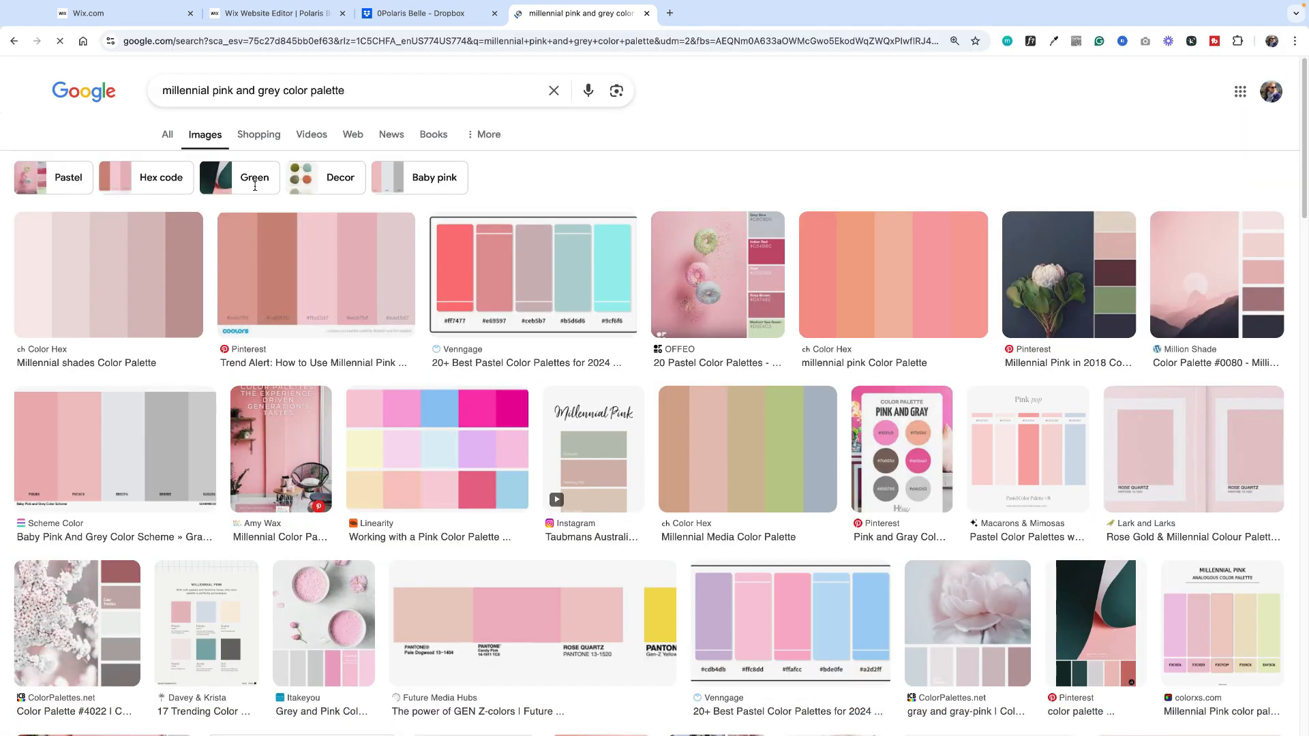
- Look through the palette image results and open the Baby Pink And Grey Color Scheme from Scheme Color
{"action": "scroll", "coordinate": [833, 381], "scroll_direction": "down", "scroll_amount": 10}
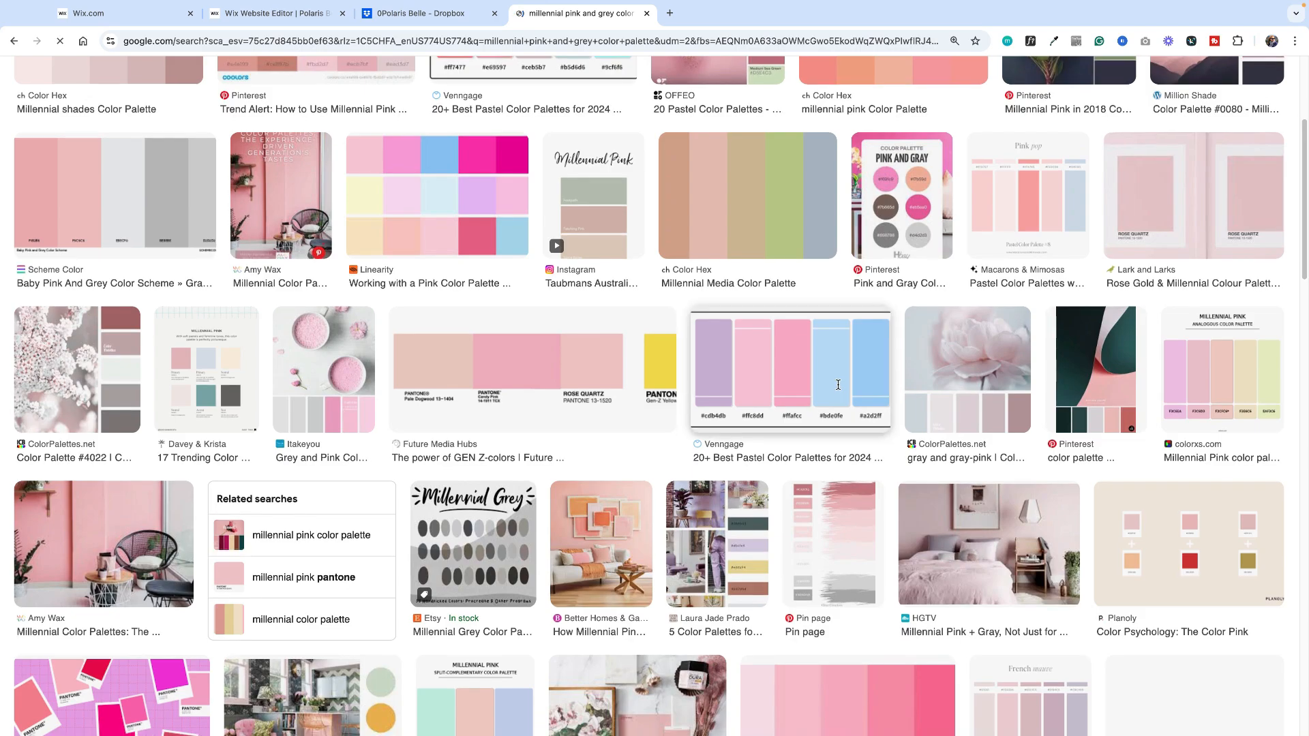
{"action": "scroll", "coordinate": [836, 383], "scroll_direction": "down", "scroll_amount": 9}
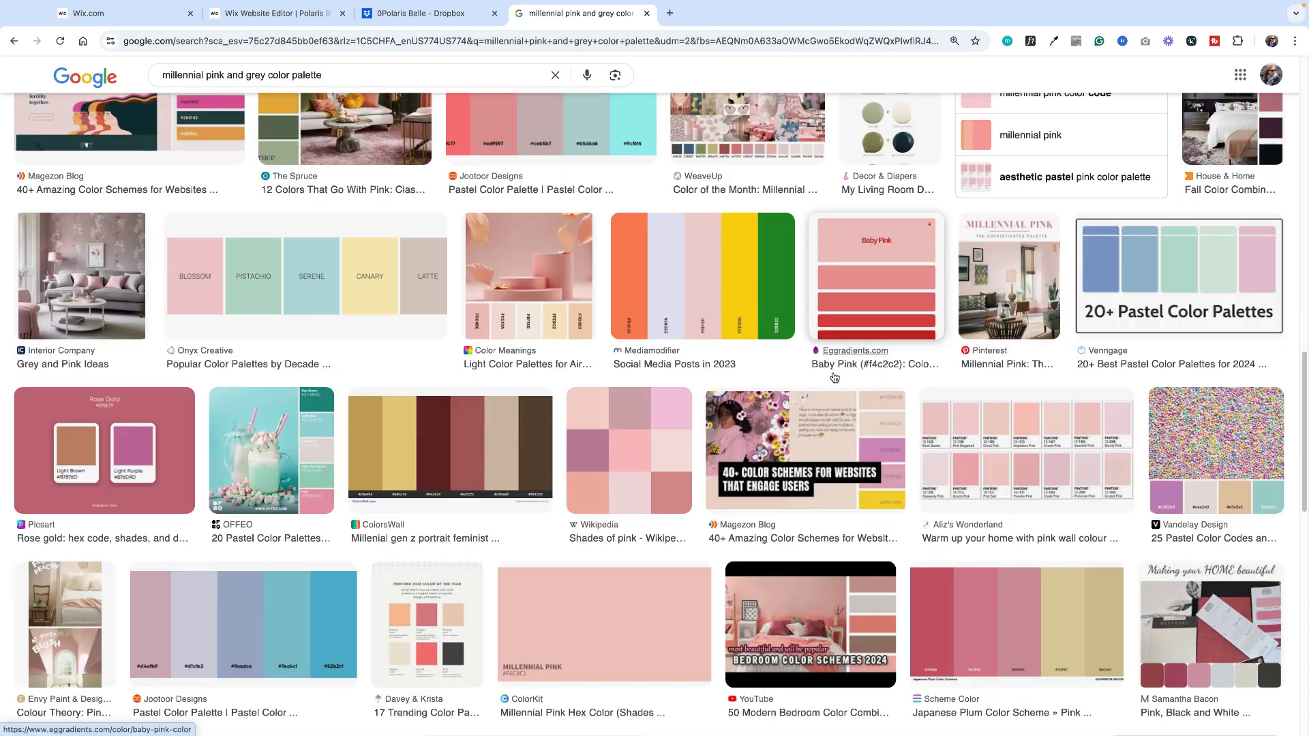
{"action": "scroll", "coordinate": [833, 377], "scroll_direction": "up", "scroll_amount": 1}
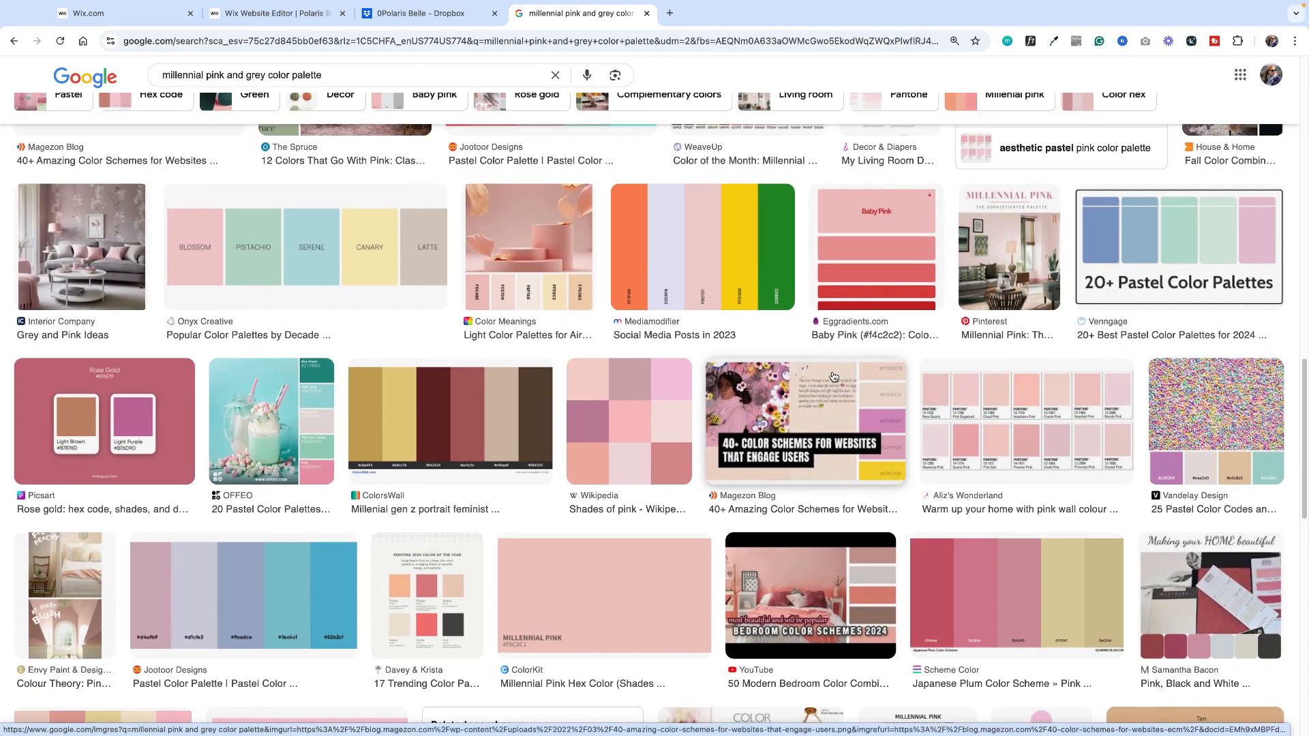
{"action": "scroll", "coordinate": [833, 377], "scroll_direction": "up", "scroll_amount": 2}
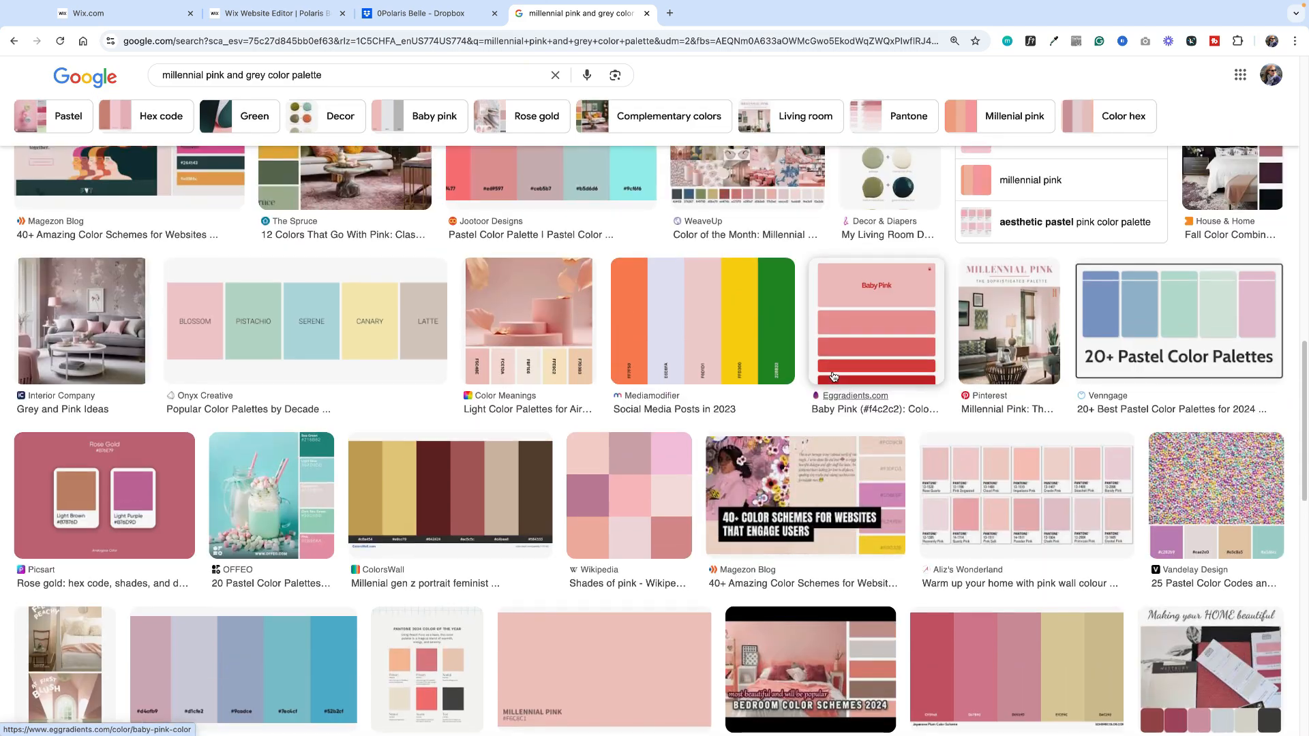
{"action": "scroll", "coordinate": [832, 377], "scroll_direction": "up", "scroll_amount": 3}
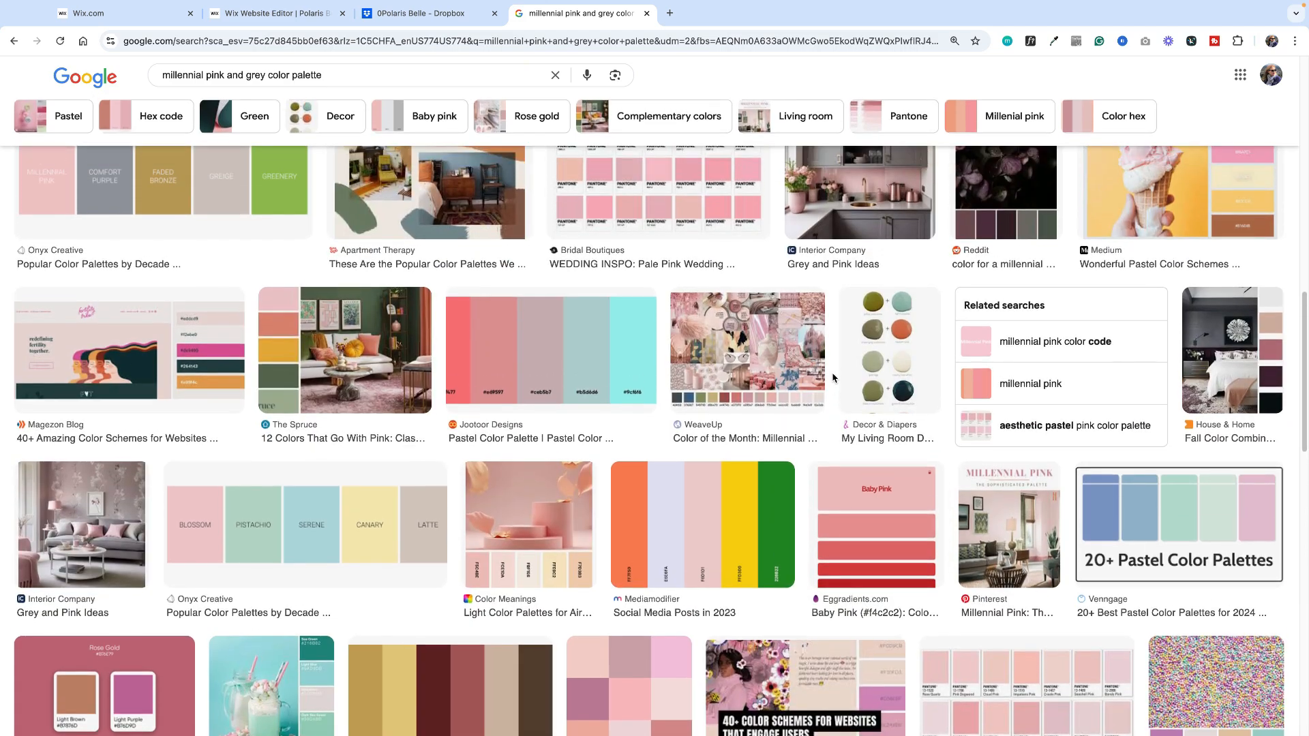
{"action": "scroll", "coordinate": [833, 377], "scroll_direction": "up", "scroll_amount": 6}
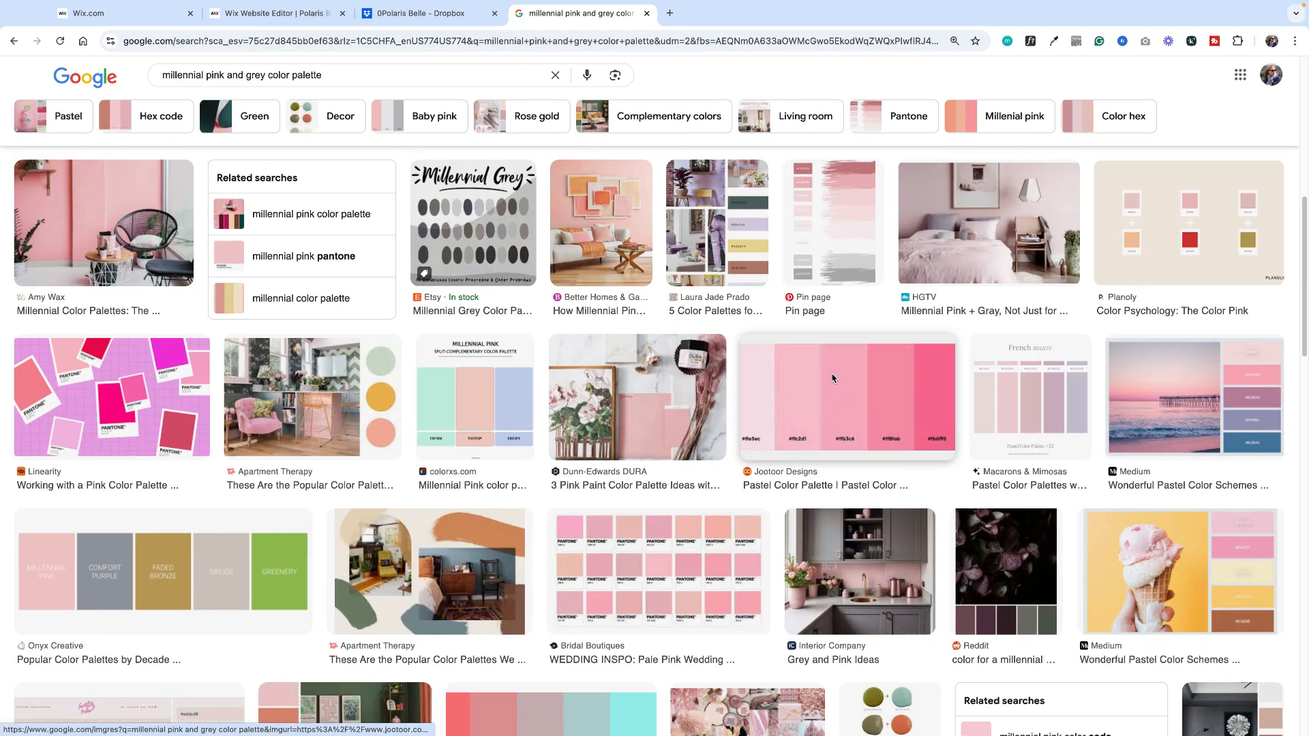
{"action": "scroll", "coordinate": [833, 378], "scroll_direction": "up", "scroll_amount": 6}
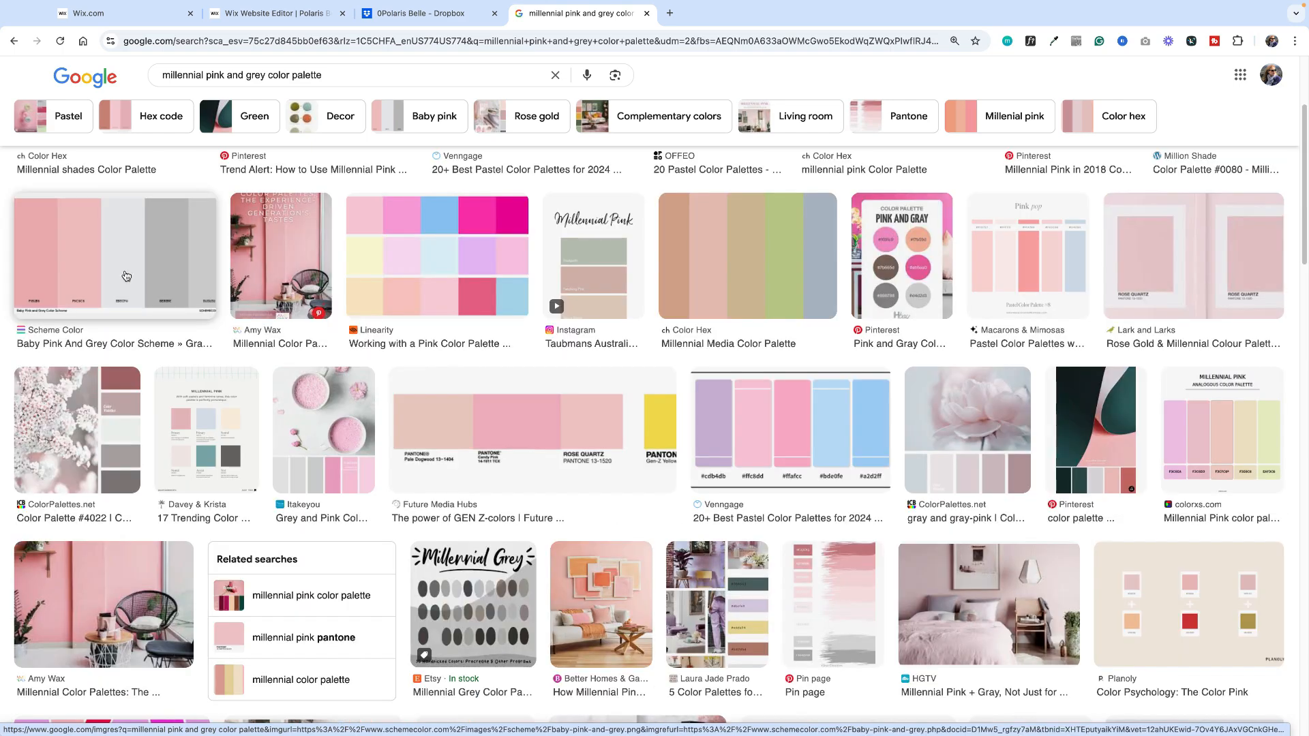
{"action": "left_click", "coordinate": [126, 278]}
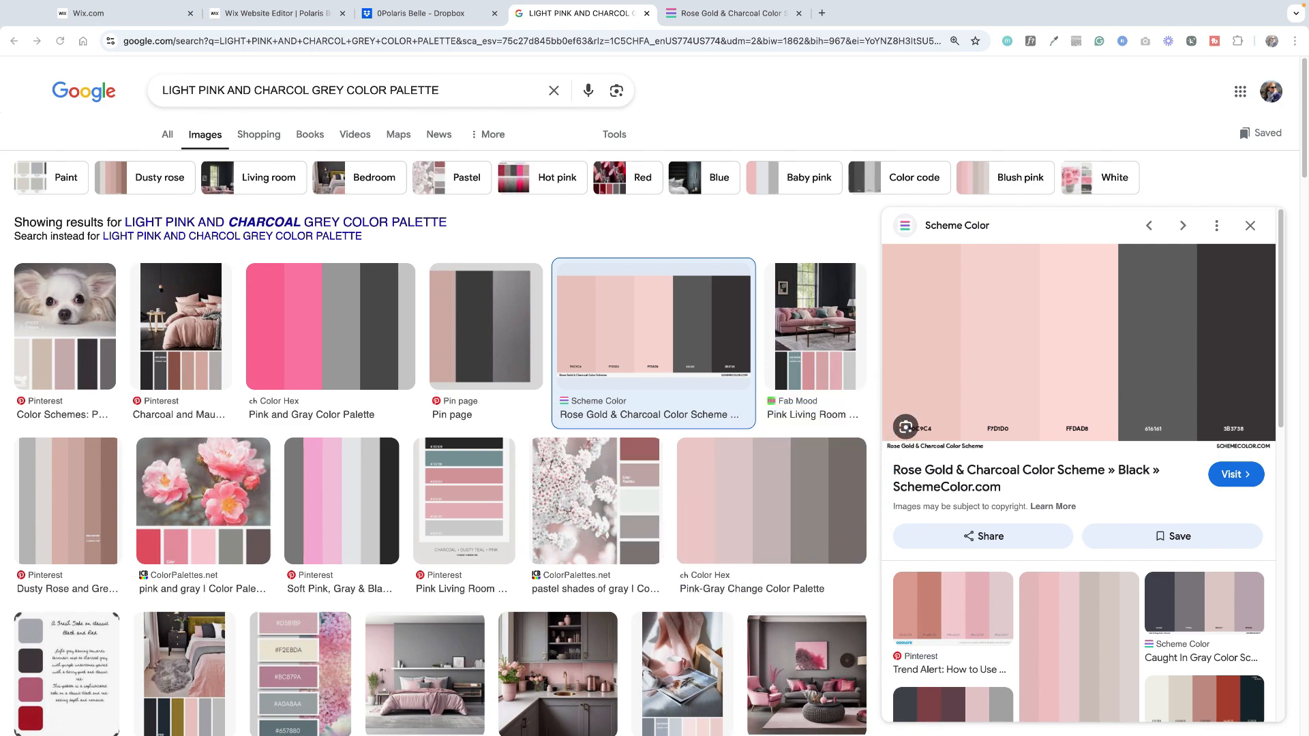
- Copy the hex code F7D1D0 from the Rose Gold & Charcoal Color Scheme page on SchemeColor
{"action": "key", "text": "ctrl+Tab"}
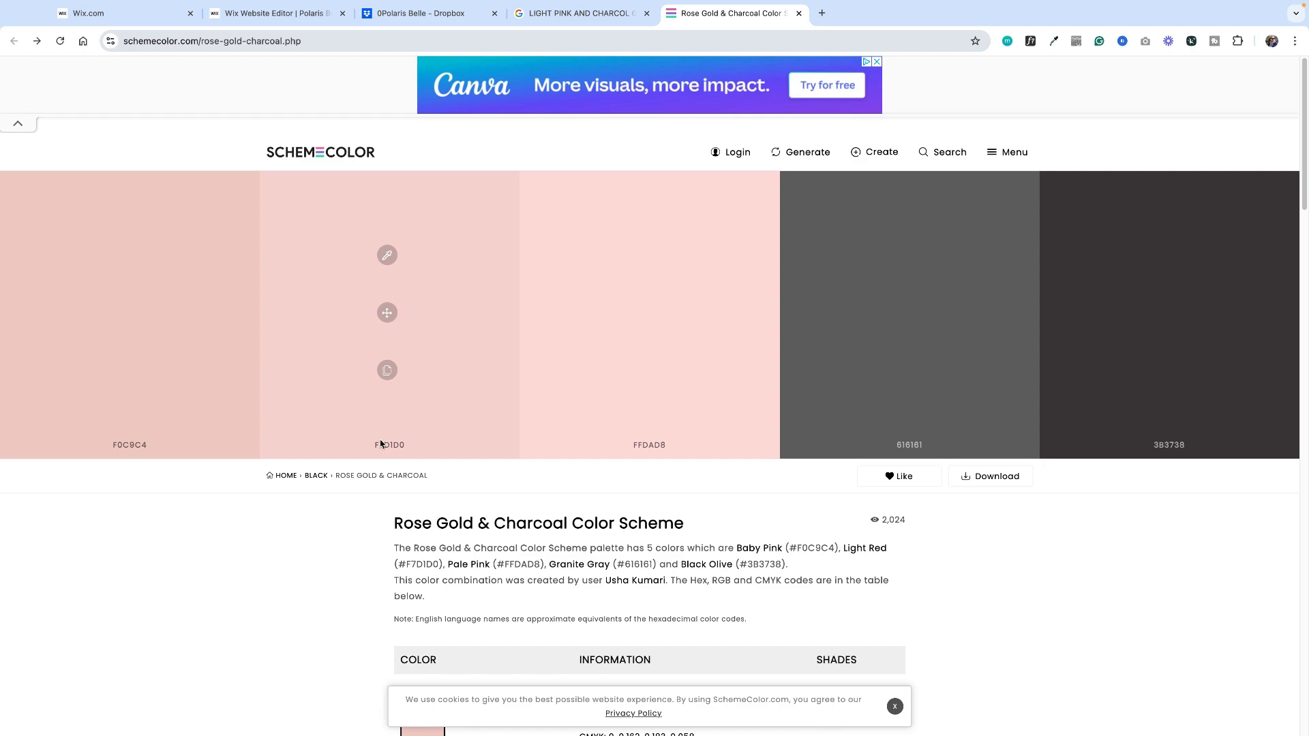
{"action": "left_click", "coordinate": [280, 15]}
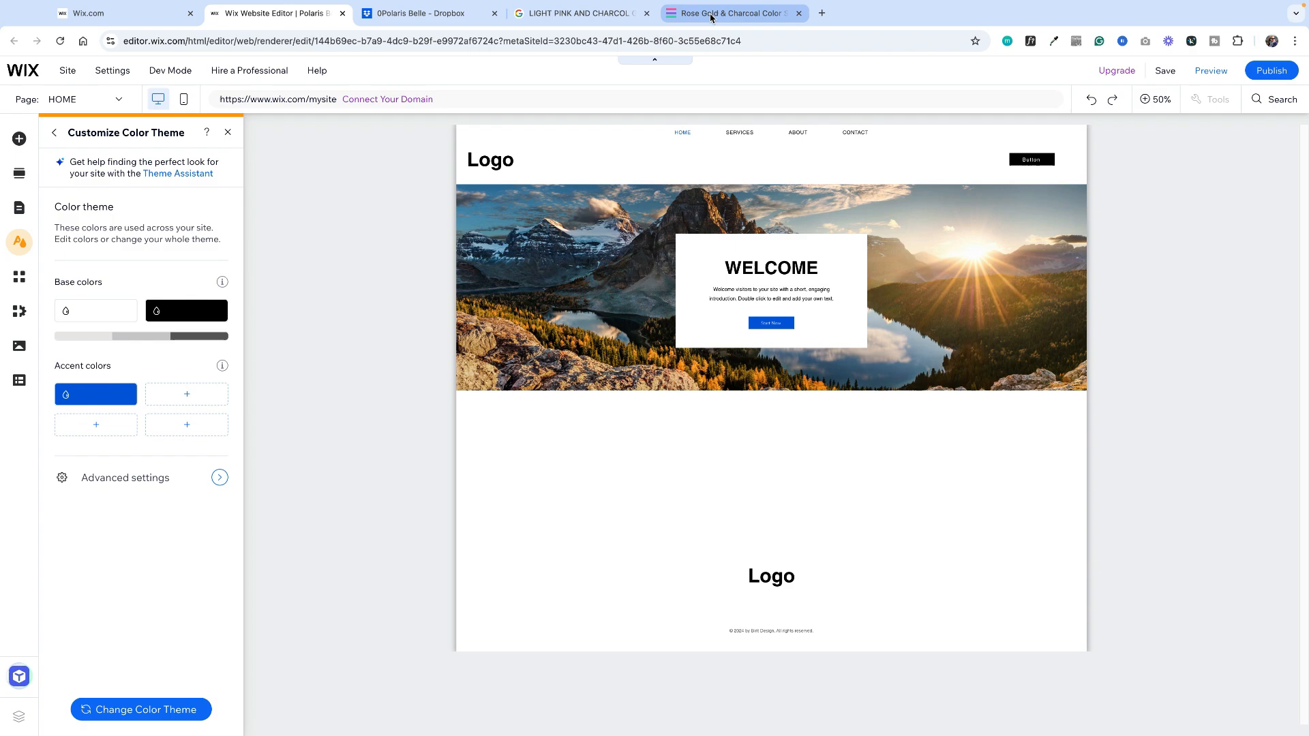
{"action": "left_click", "coordinate": [710, 14]}
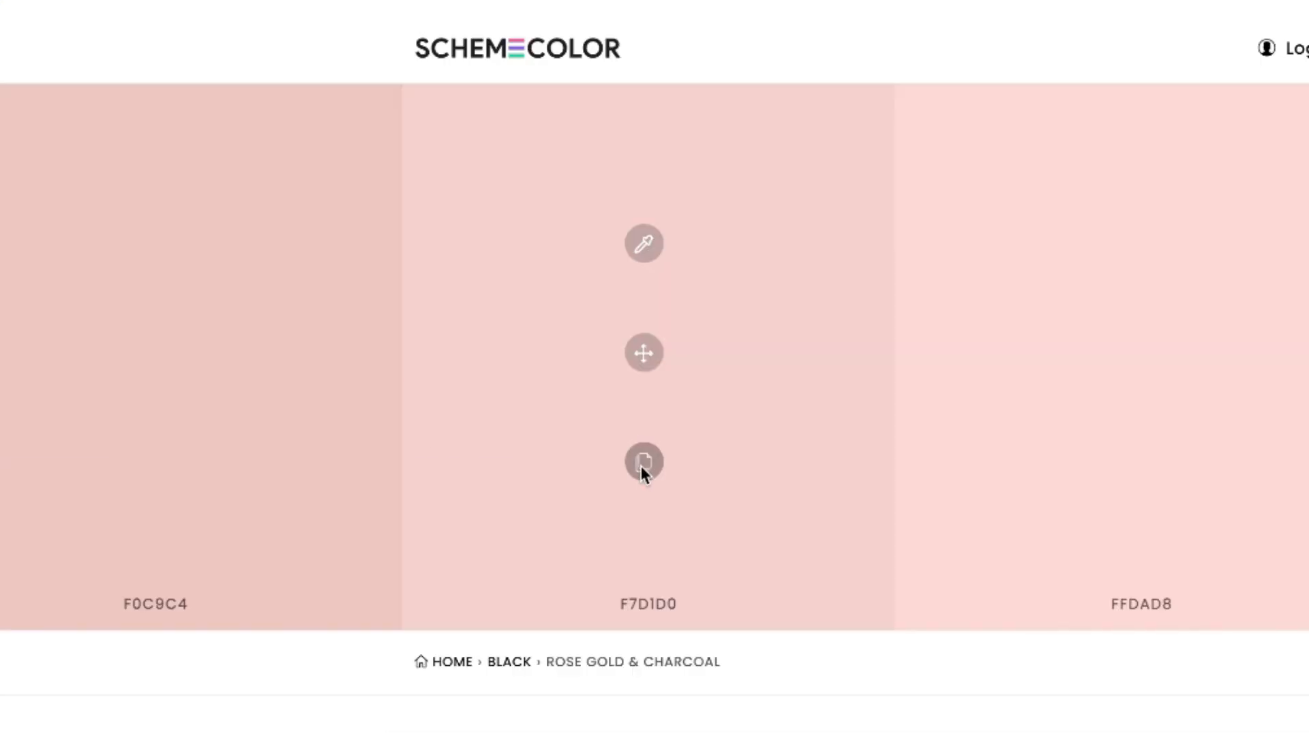
{"action": "left_click", "coordinate": [642, 464]}
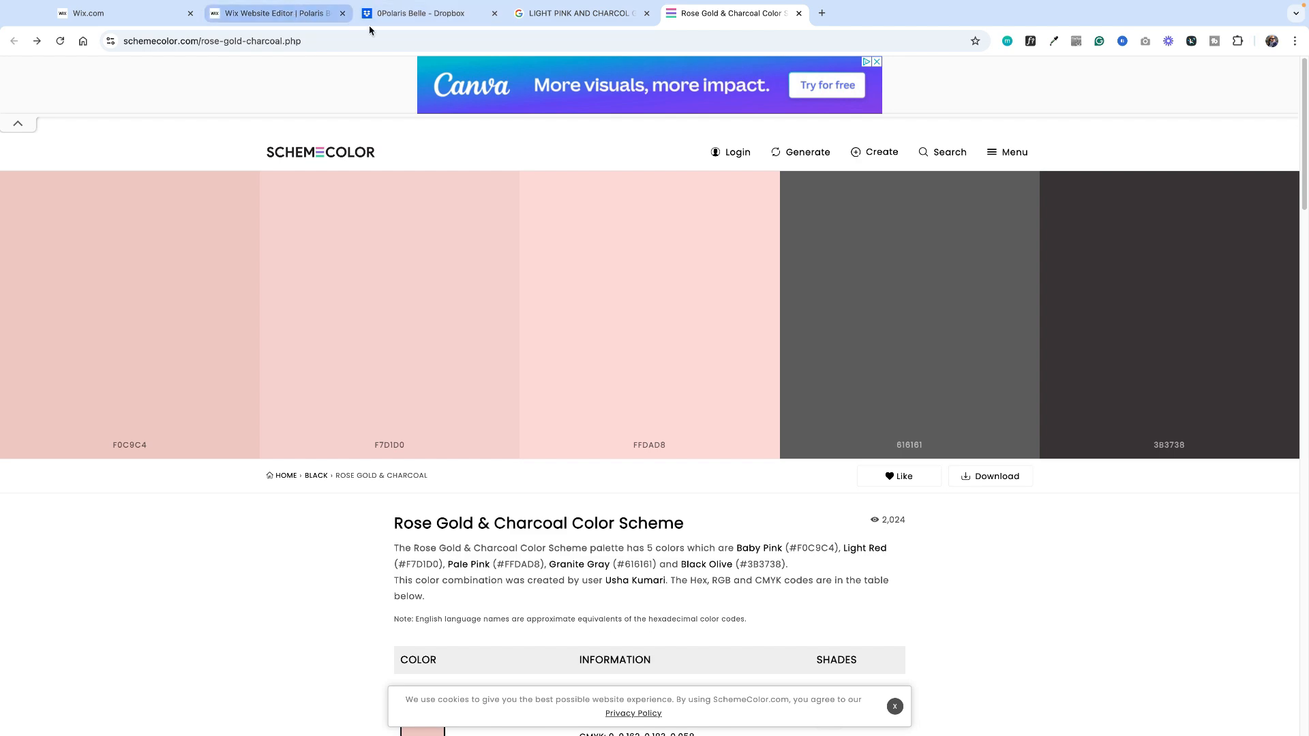
- Return to the Wix editor and change the blue accent color to the copied #F7D1D0
{"action": "left_click", "coordinate": [273, 13]}
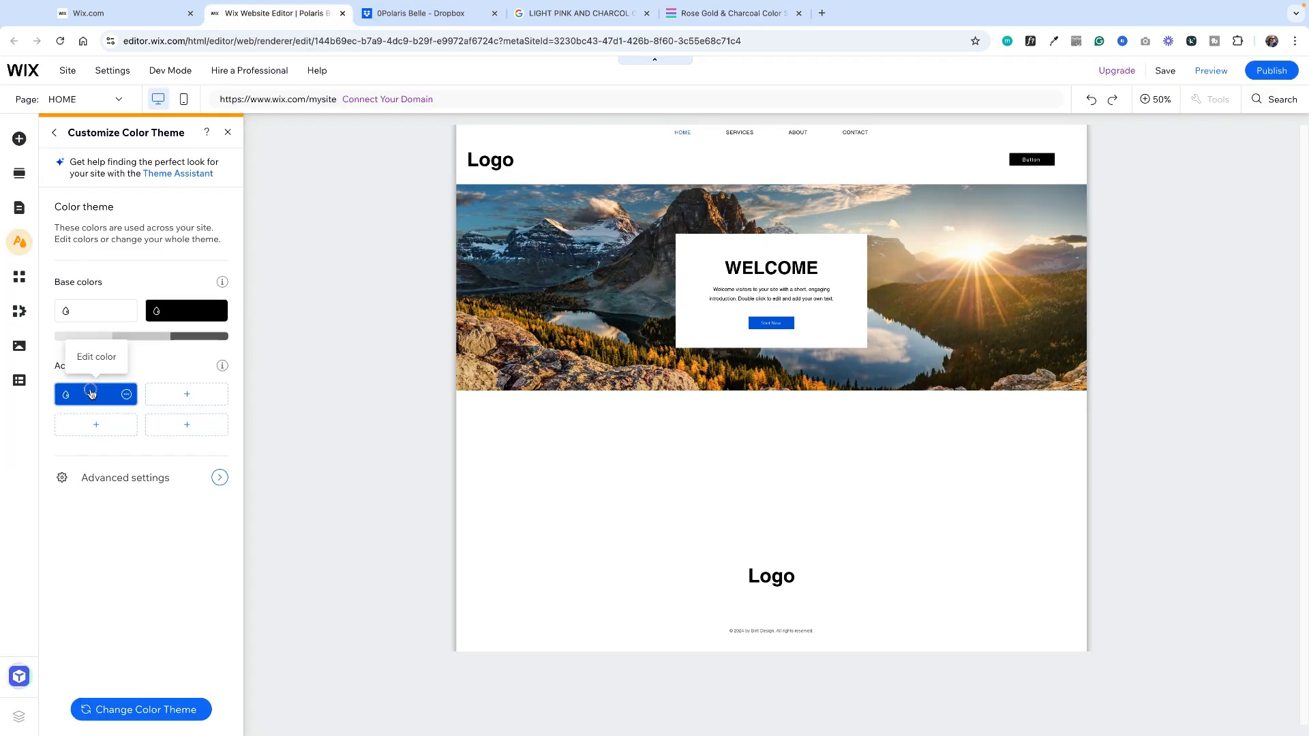
{"action": "left_click", "coordinate": [118, 395]}
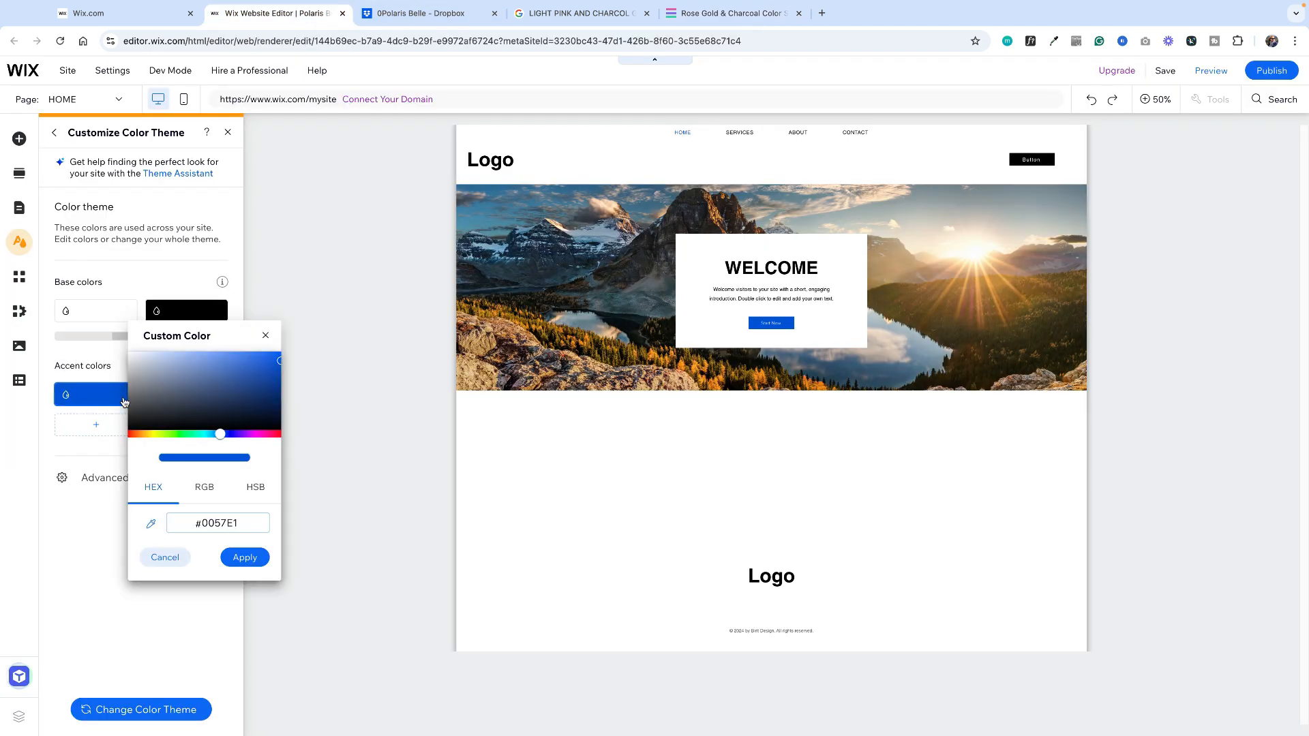
{"action": "double_click", "coordinate": [249, 527]}
{"action": "right_click", "coordinate": [295, 451]}
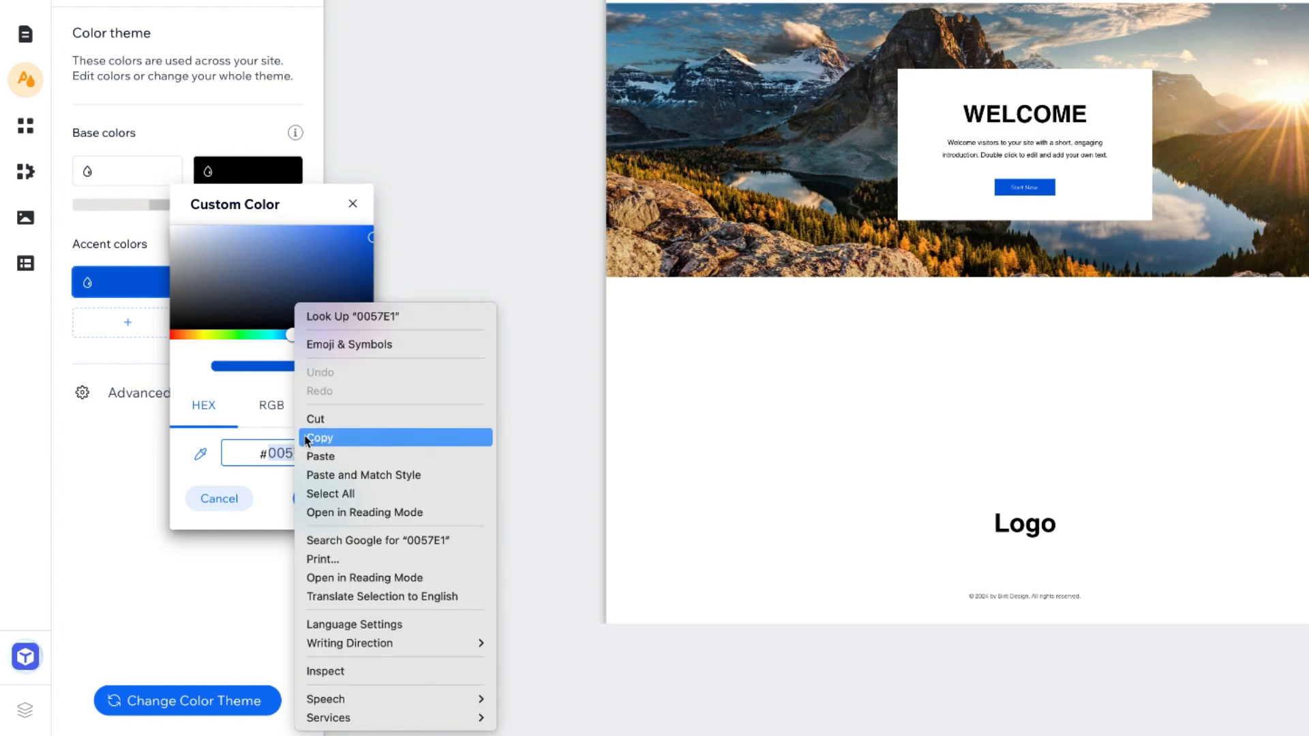
{"action": "left_click", "coordinate": [320, 453]}
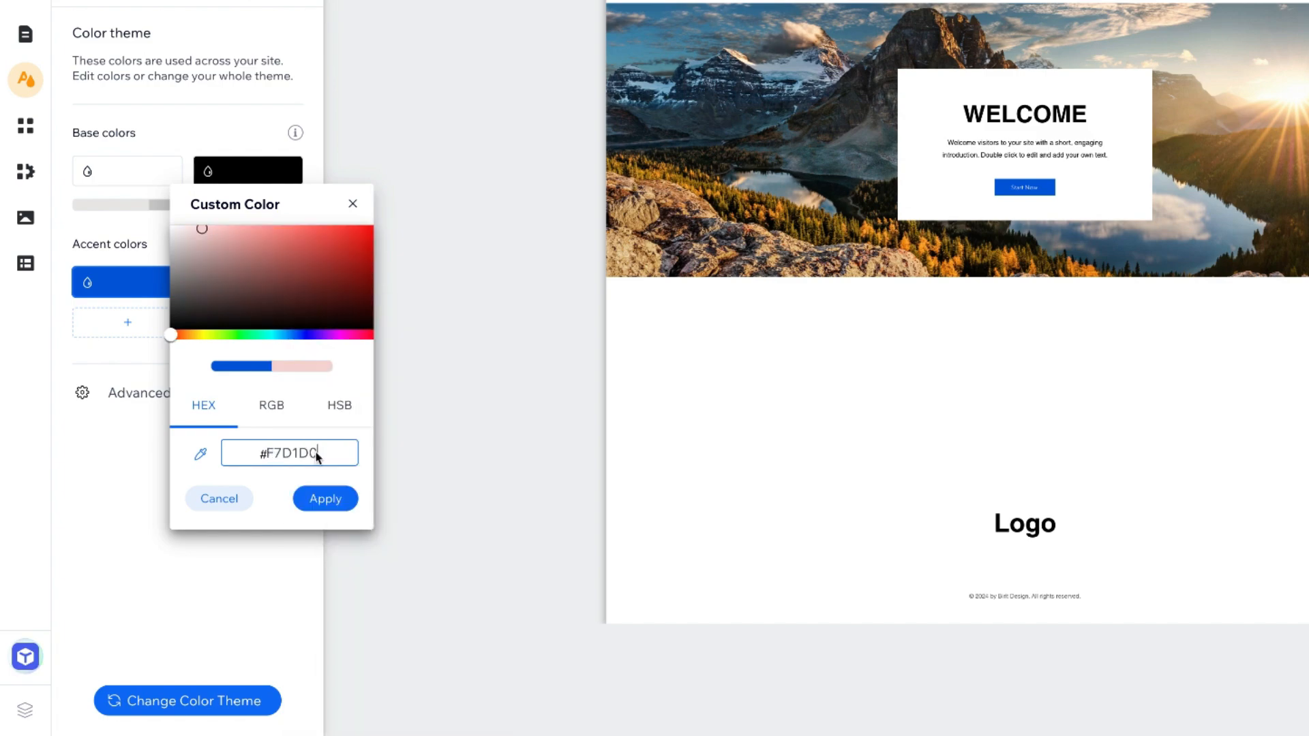
{"action": "left_click", "coordinate": [325, 499]}
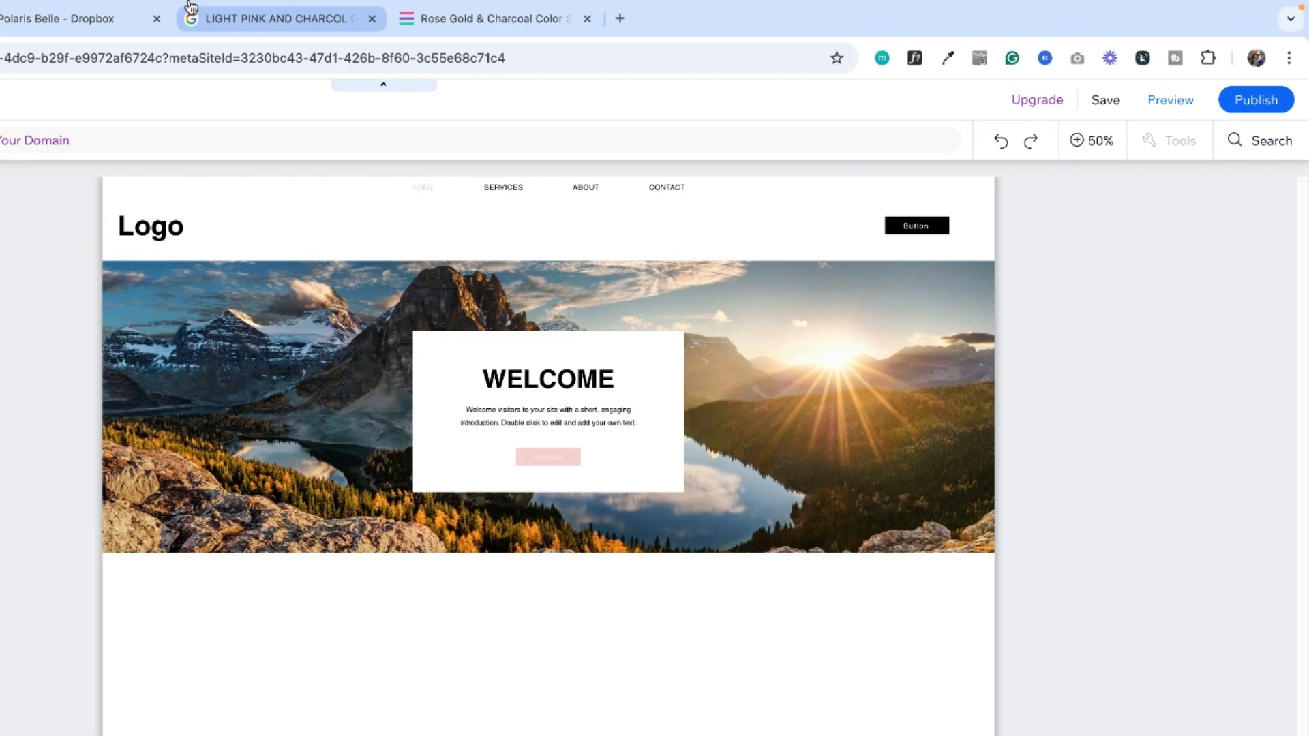
- Copy the gray 616161 from the SchemeColor palette and add it as the second accent color in the Wix editor
{"action": "left_click", "coordinate": [520, 18]}
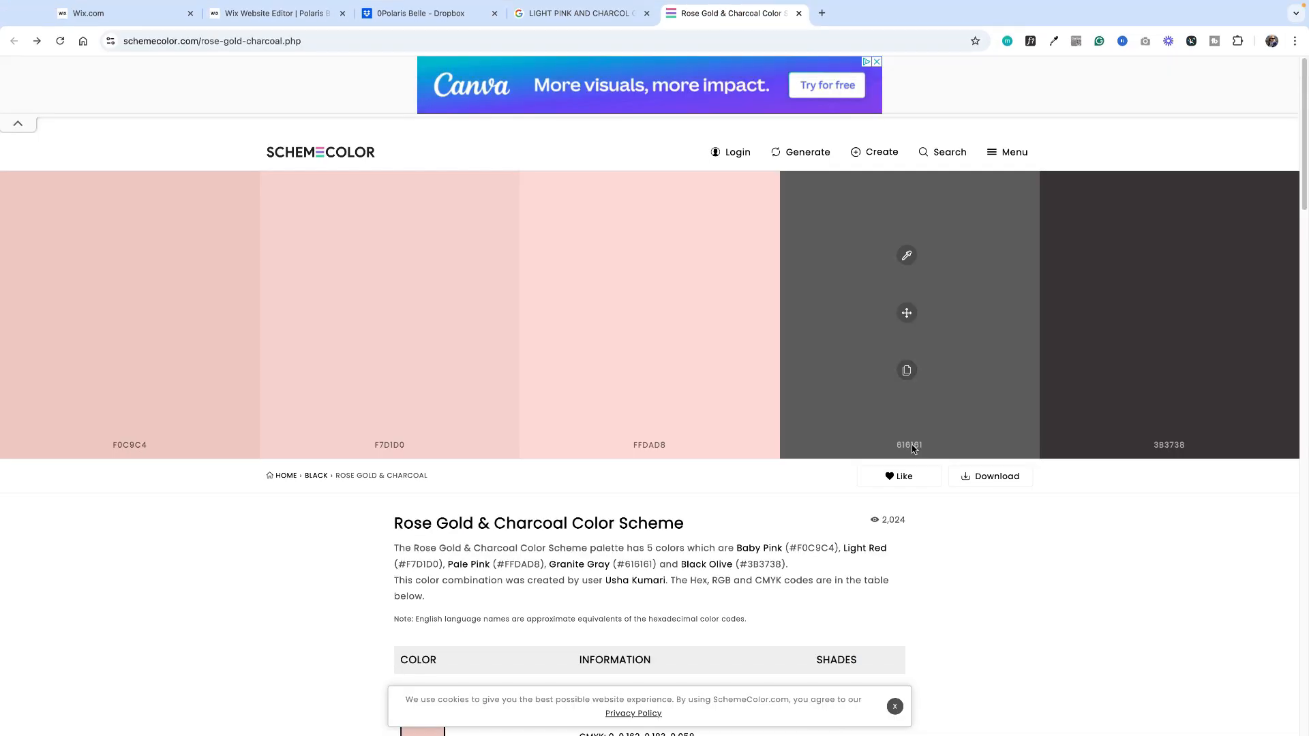
{"action": "left_click", "coordinate": [907, 372]}
{"action": "left_click", "coordinate": [276, 13]}
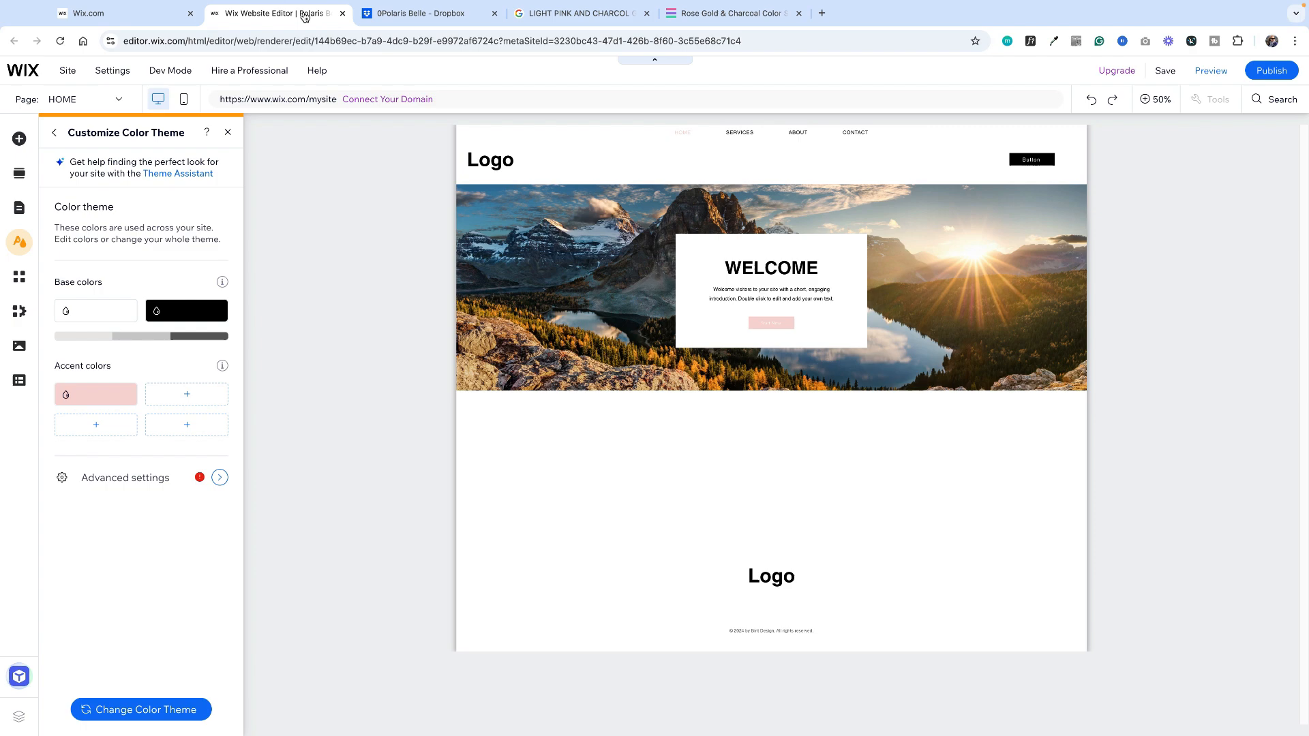
{"action": "left_click", "coordinate": [191, 395]}
{"action": "right_click", "coordinate": [191, 395]}
{"action": "left_click", "coordinate": [187, 395]}
{"action": "left_click", "coordinate": [344, 525]}
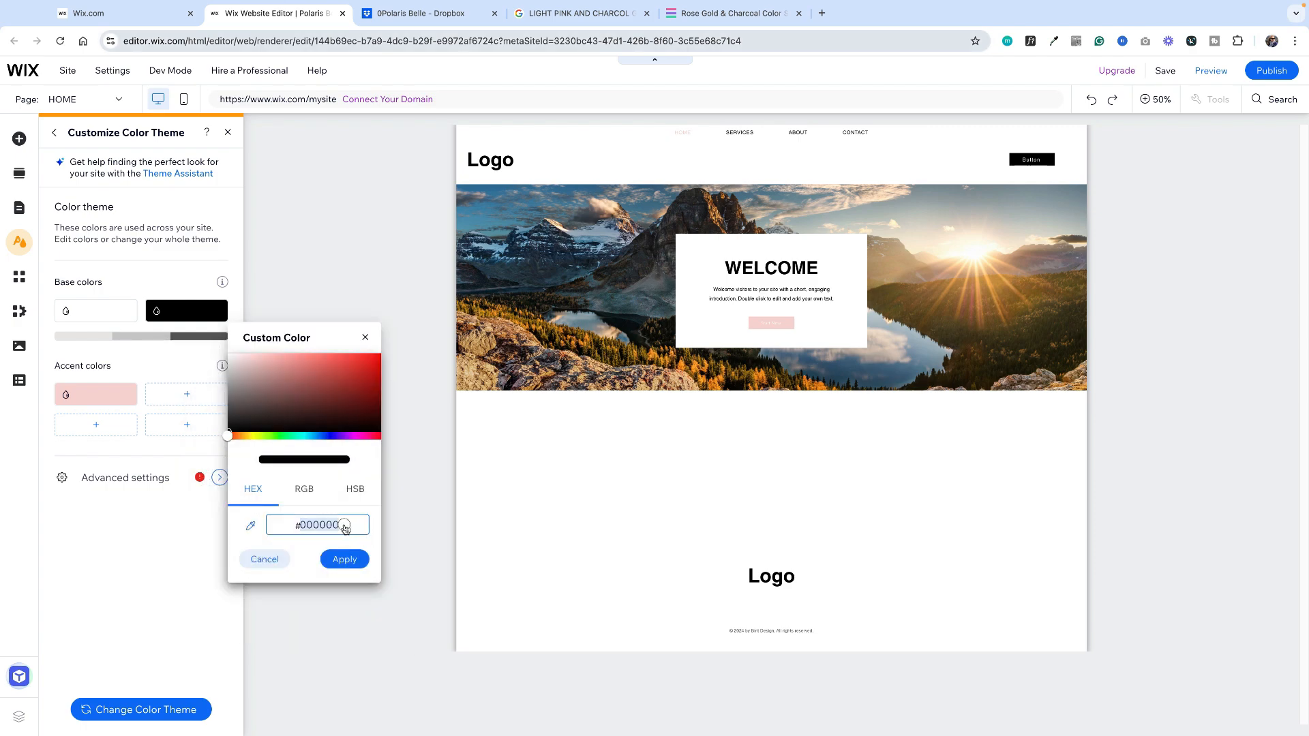
{"action": "right_click", "coordinate": [345, 528]}
{"action": "left_click", "coordinate": [371, 525]}
- Add the dark charcoal 383738 from the SchemeColor palette as the third accent color in the Wix editor
{"action": "left_click", "coordinate": [100, 428]}
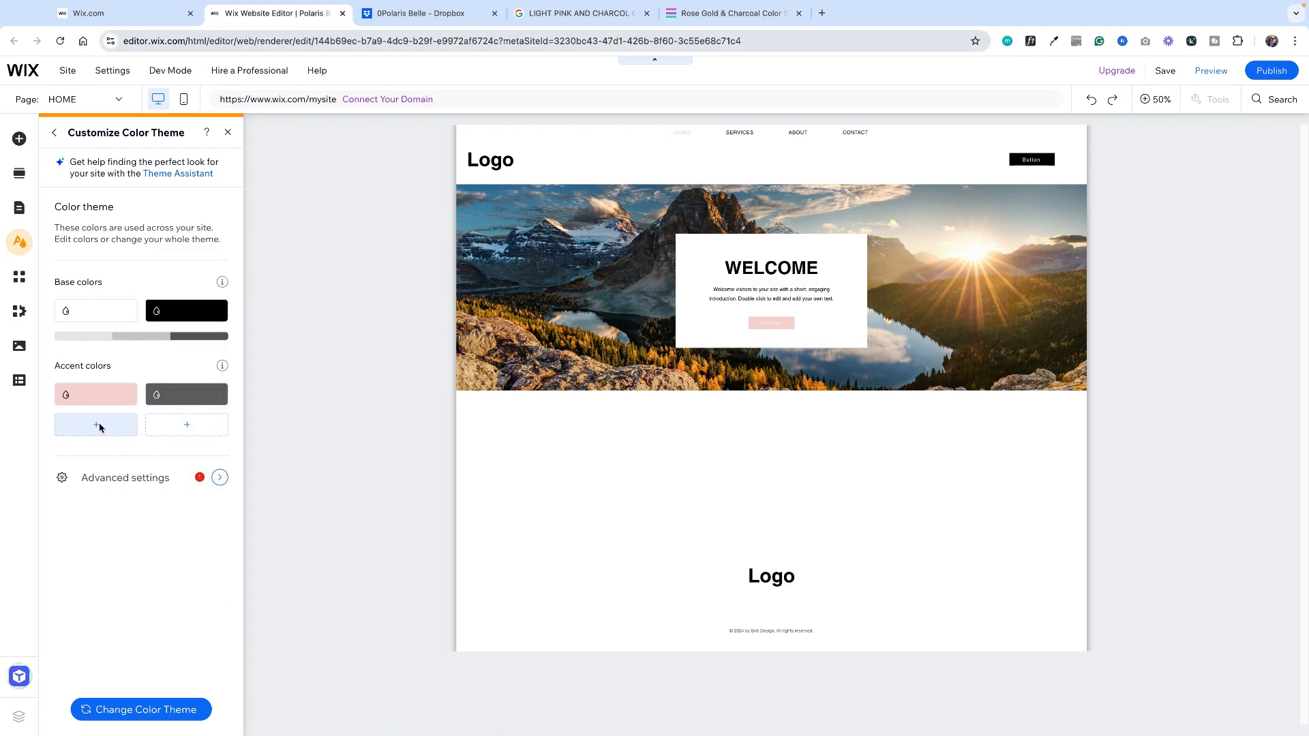
{"action": "left_click", "coordinate": [100, 428]}
{"action": "left_click", "coordinate": [732, 14]}
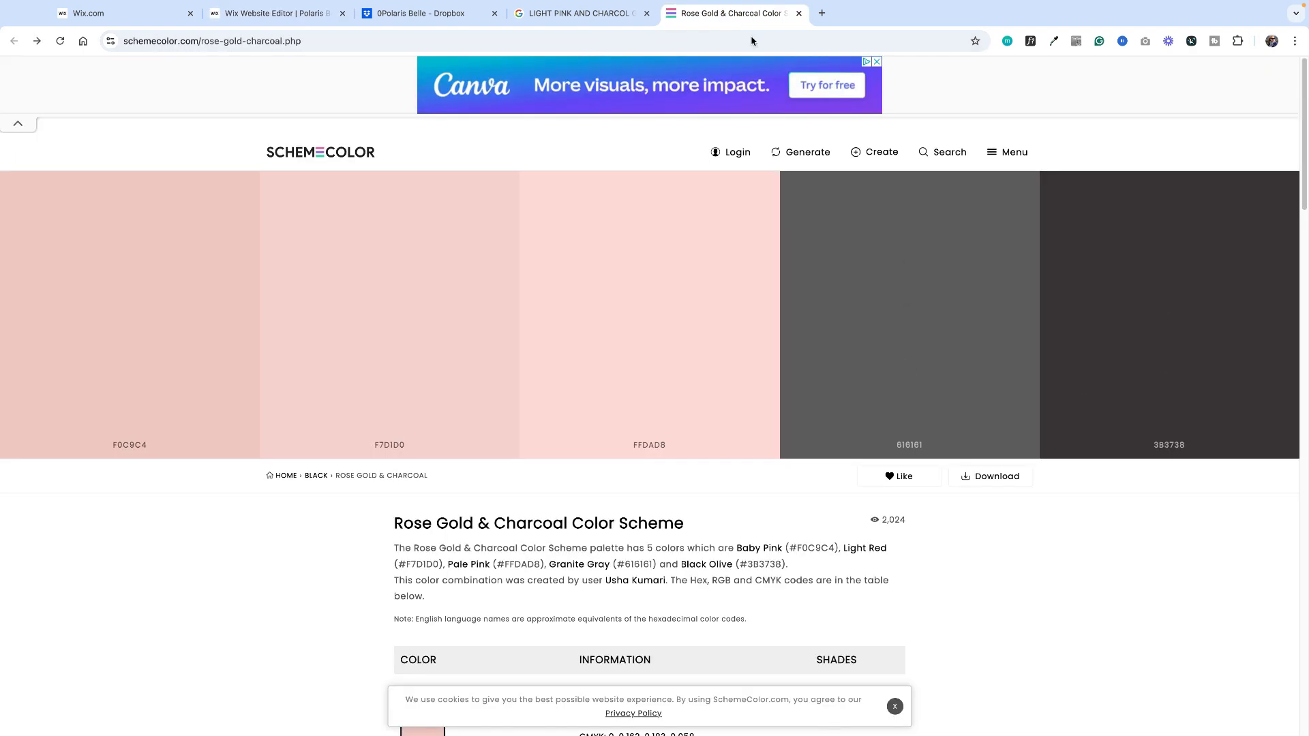
{"action": "left_click", "coordinate": [1168, 366]}
{"action": "left_click", "coordinate": [283, 13]}
- Copy the pale pink FFDAD8 from the SchemeColor palette and apply it as the fourth accent color in the Wix editor
{"action": "left_click", "coordinate": [646, 371]}
{"action": "left_click", "coordinate": [273, 14]}
{"action": "left_click", "coordinate": [188, 430]}
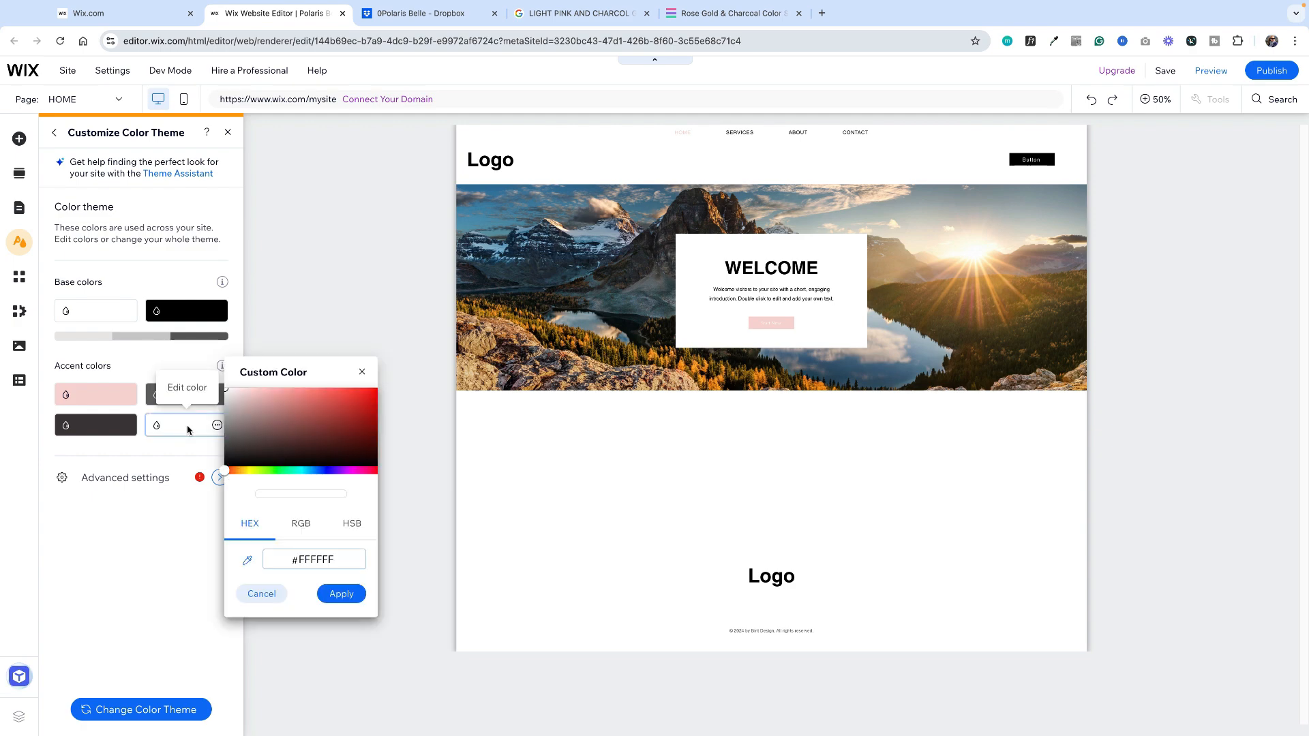
{"action": "double_click", "coordinate": [319, 559]}
{"action": "right_click", "coordinate": [334, 558]}
{"action": "left_click", "coordinate": [358, 527]}
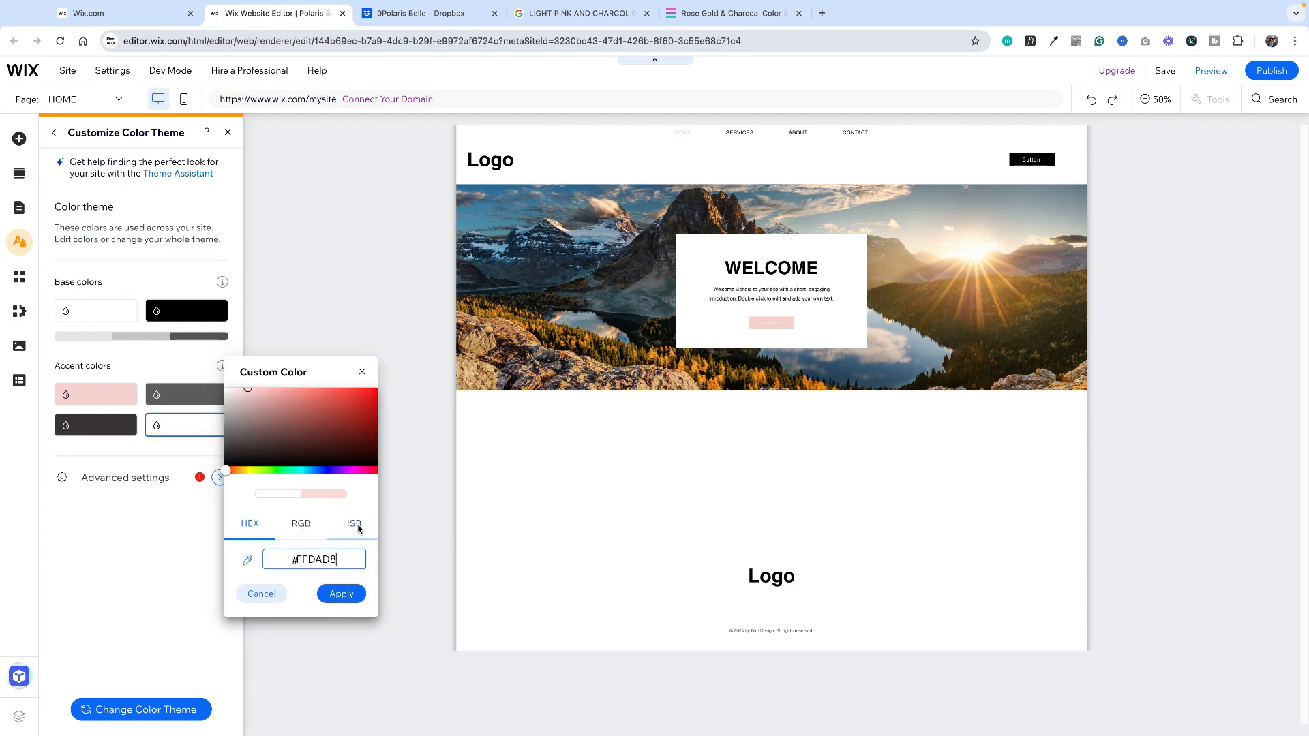
{"action": "left_click", "coordinate": [345, 595]}
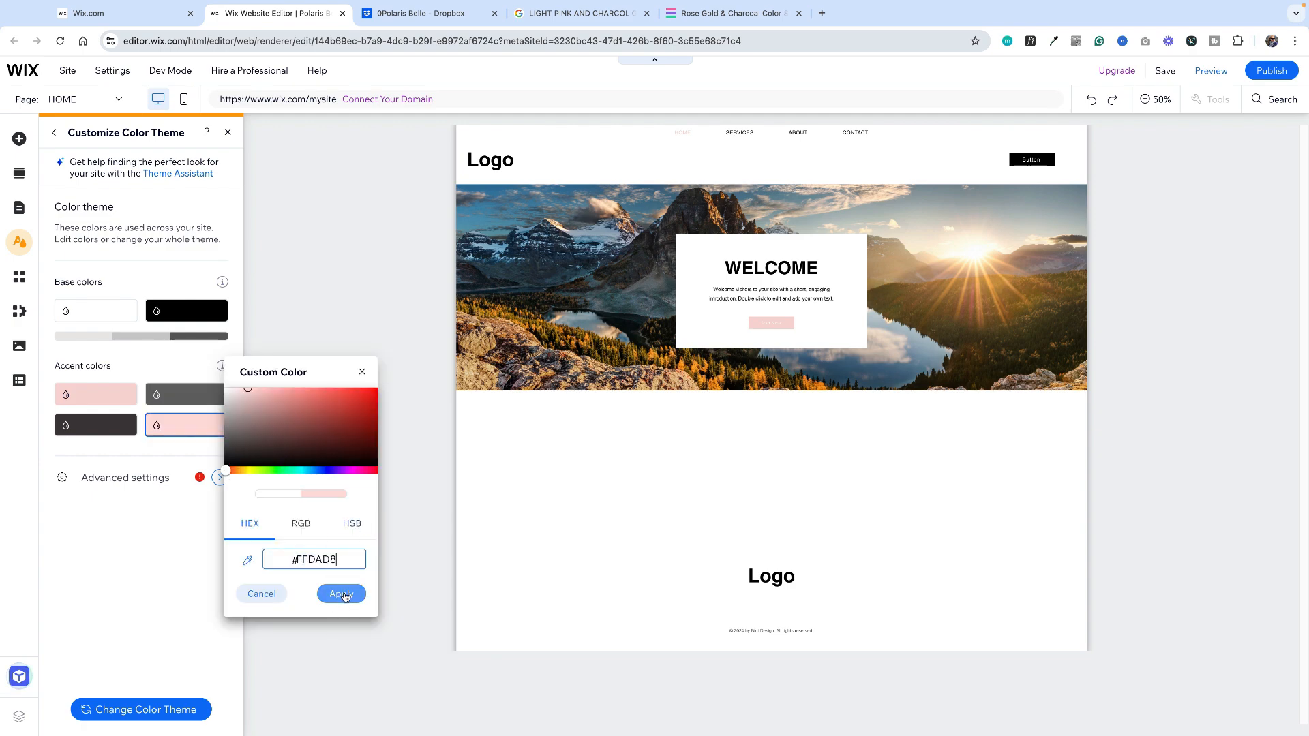
- Apply the FFDAD8 custom color to the fourth accent color and open the site's text theme settings
{"action": "left_click", "coordinate": [342, 595]}
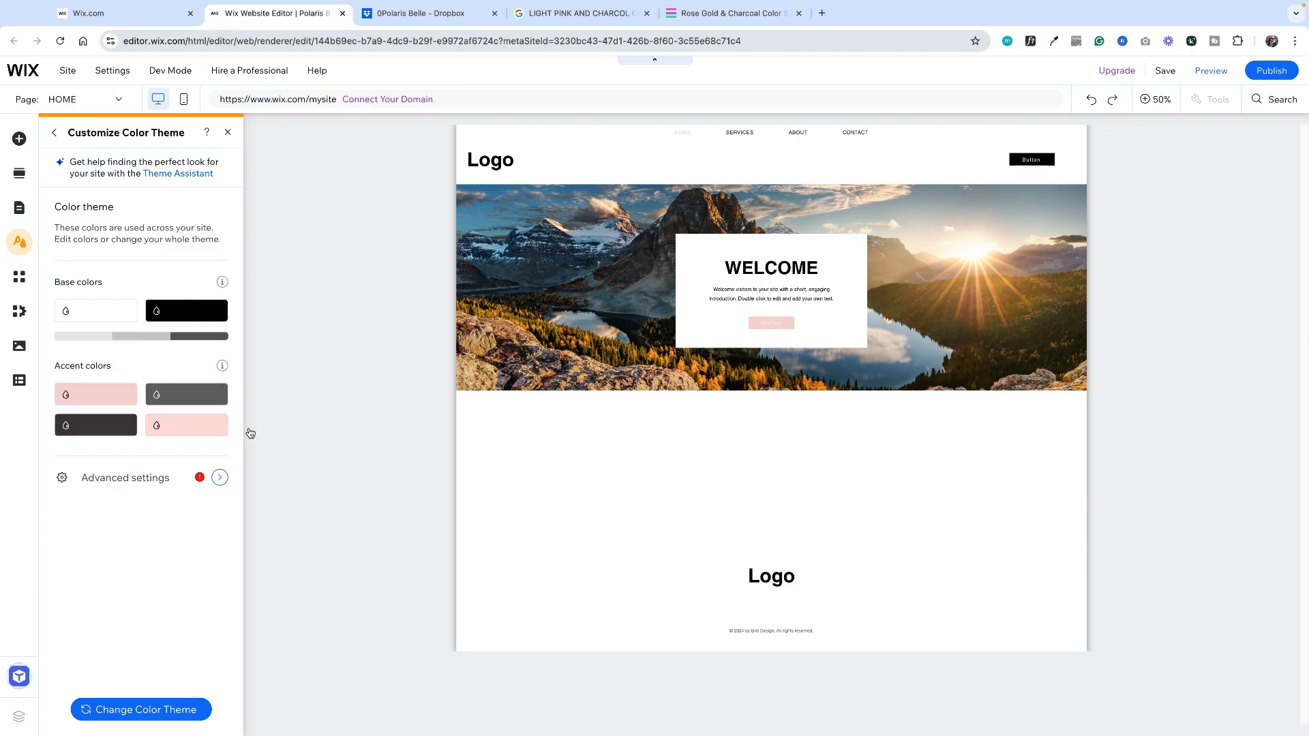
{"action": "left_click", "coordinate": [53, 132]}
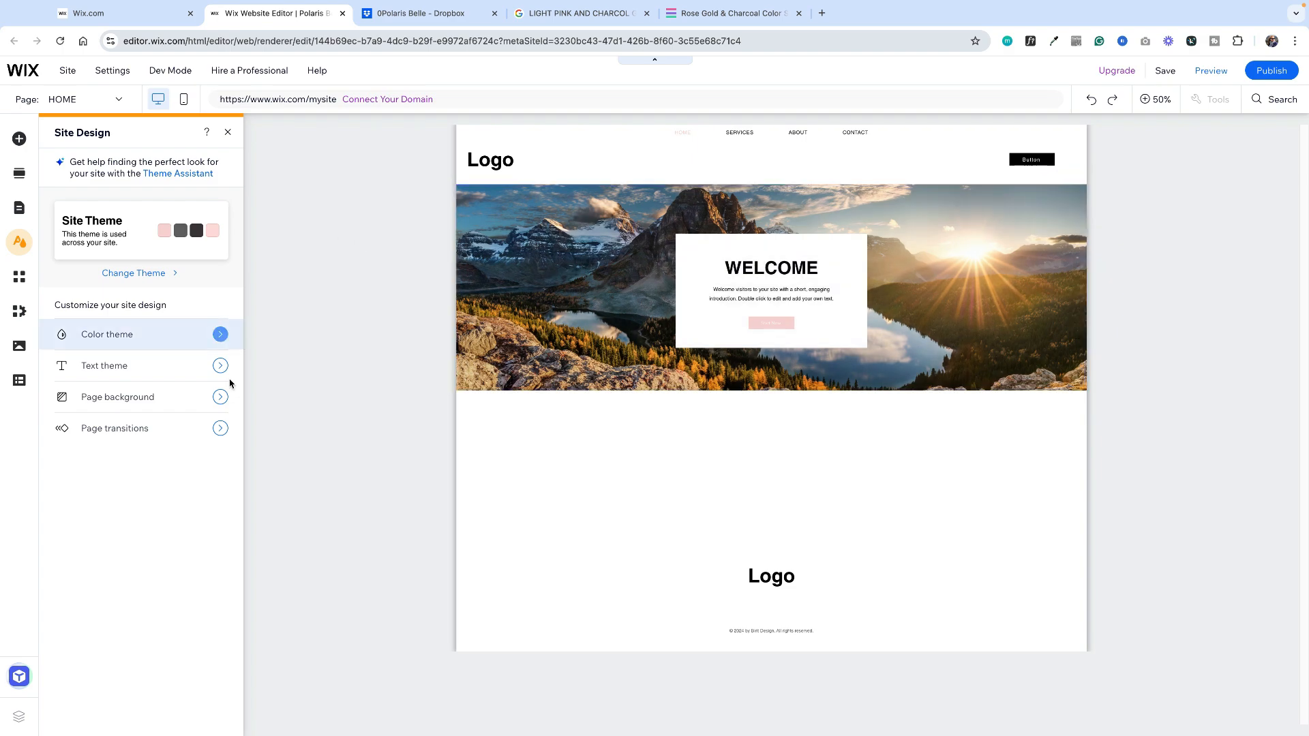
{"action": "left_click", "coordinate": [220, 335]}
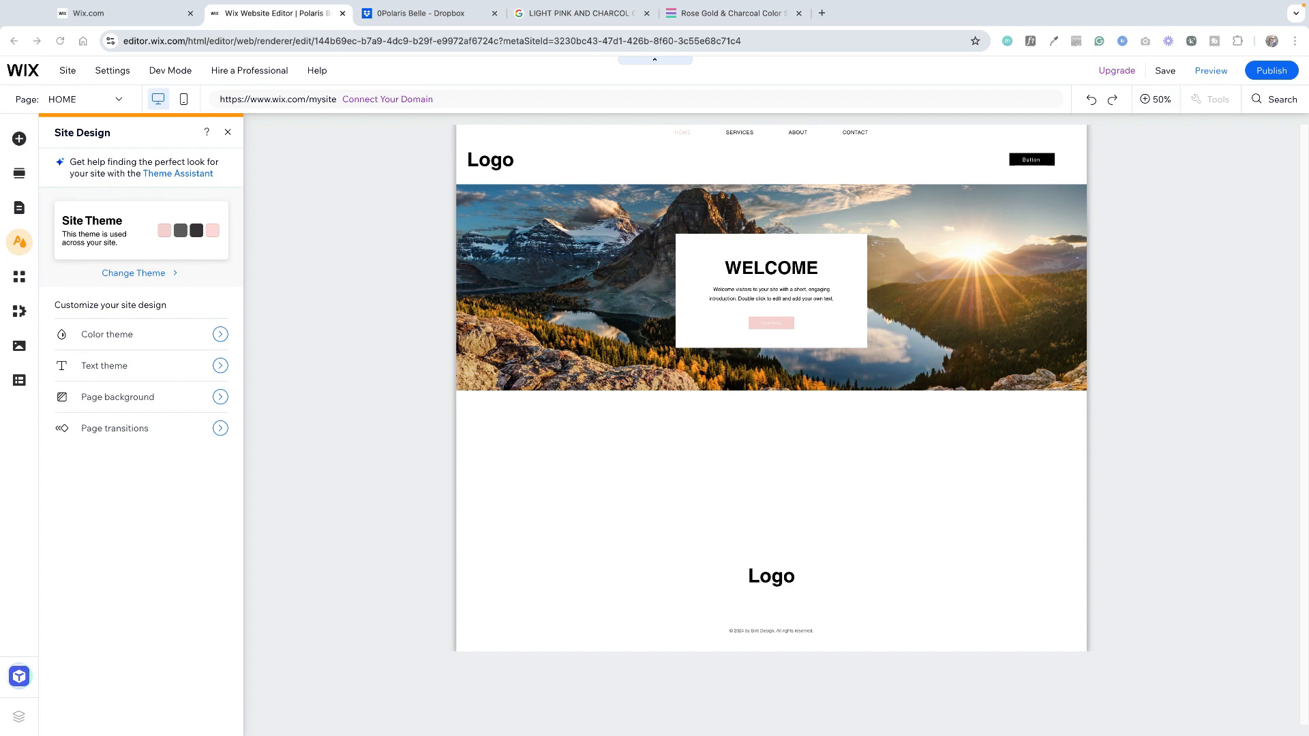
{"action": "left_click", "coordinate": [220, 367]}
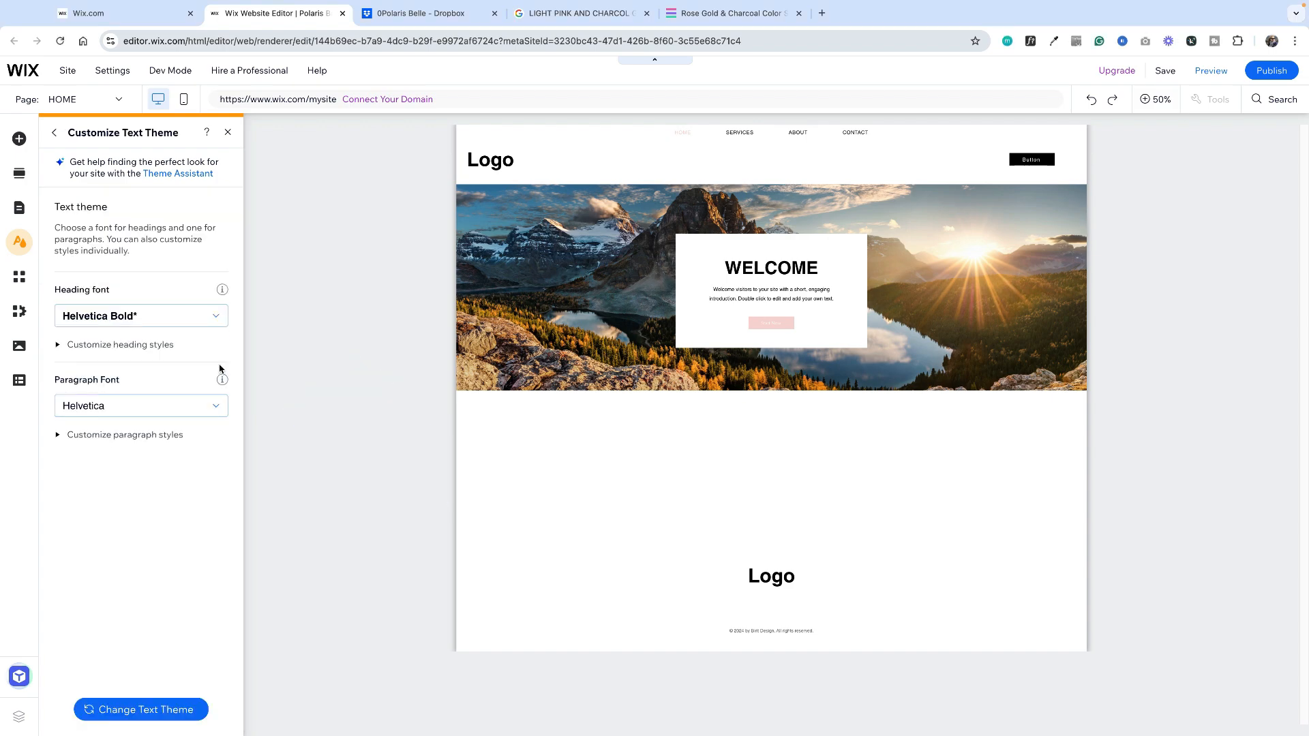
- View the available fonts for the text theme's heading font and close the list without choosing one
{"action": "mouse_move", "coordinate": [196, 330]}
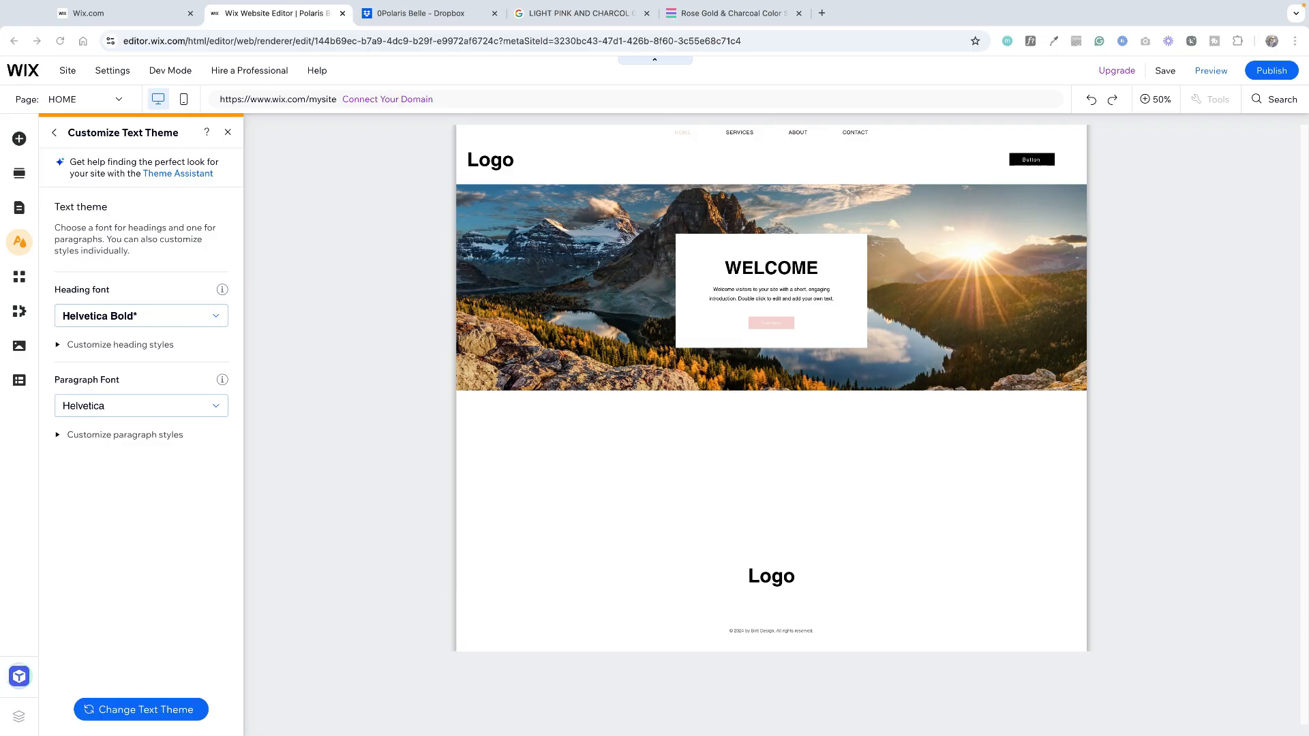
{"action": "left_click", "coordinate": [216, 320]}
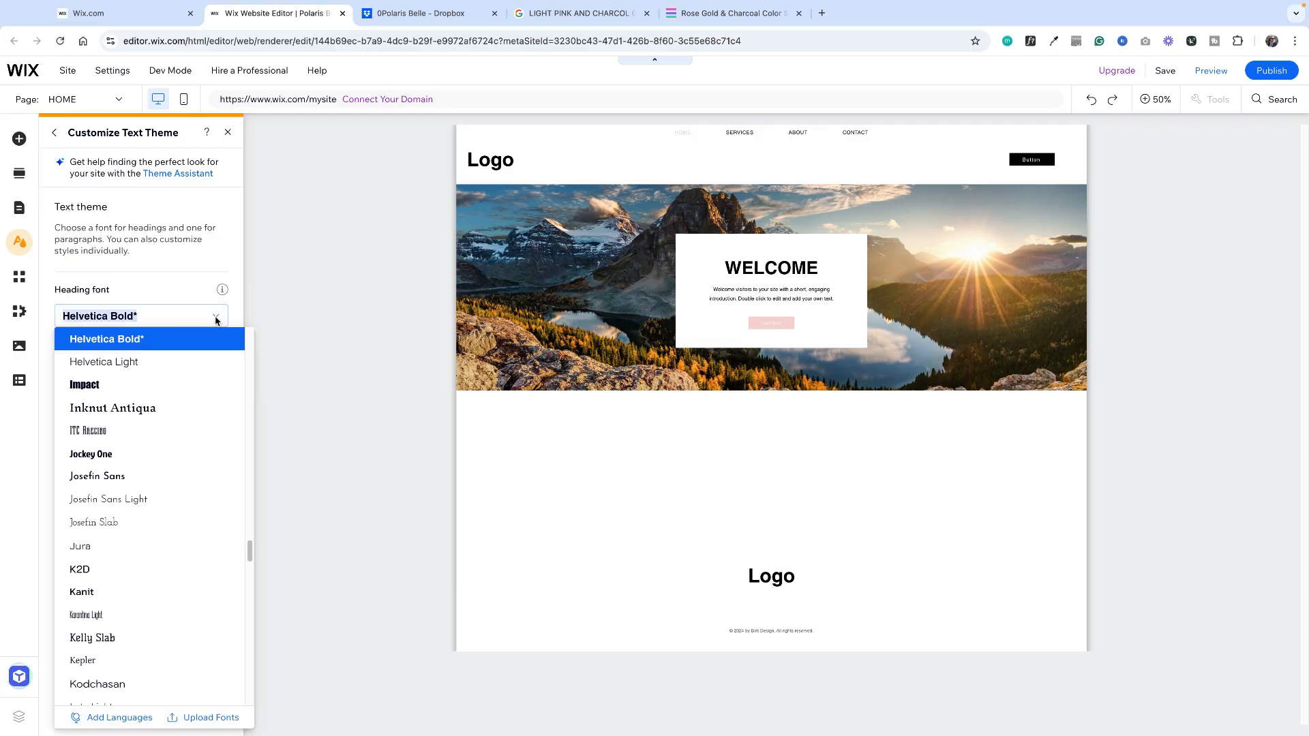
{"action": "left_click", "coordinate": [311, 316]}
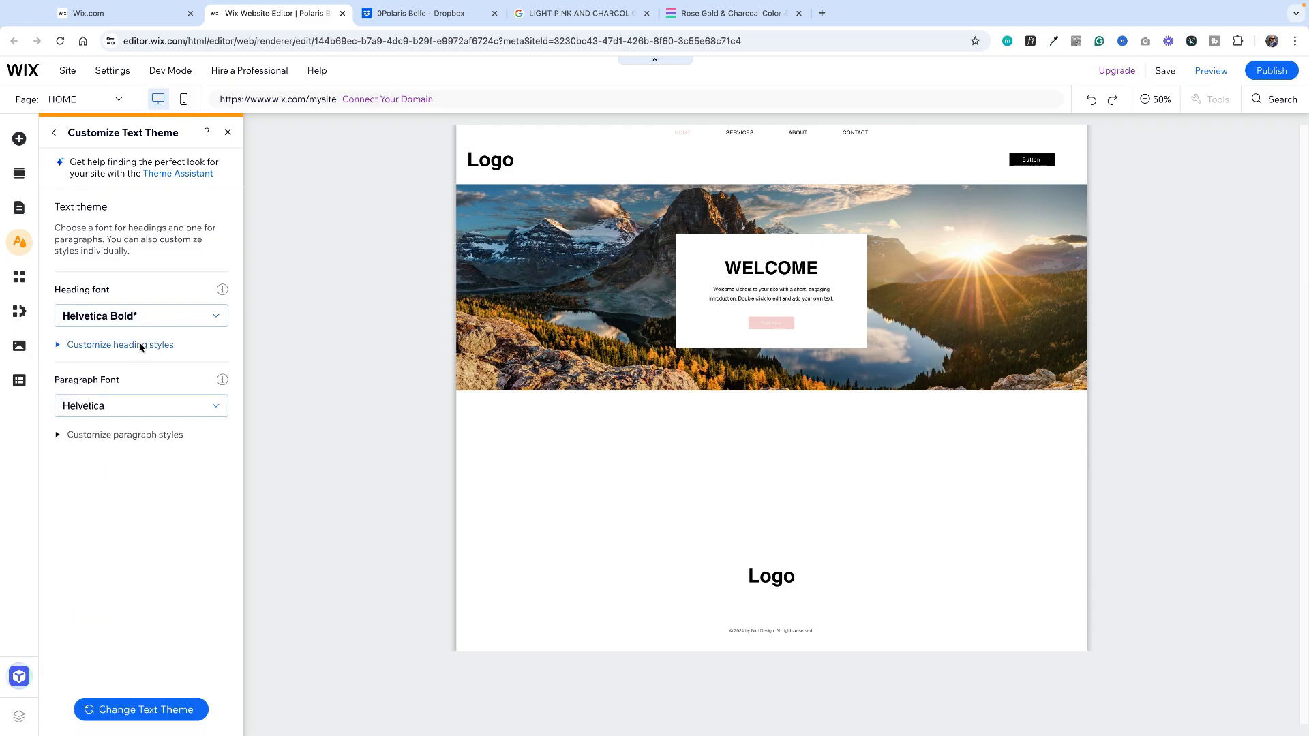
{"action": "mouse_move", "coordinate": [145, 316]}
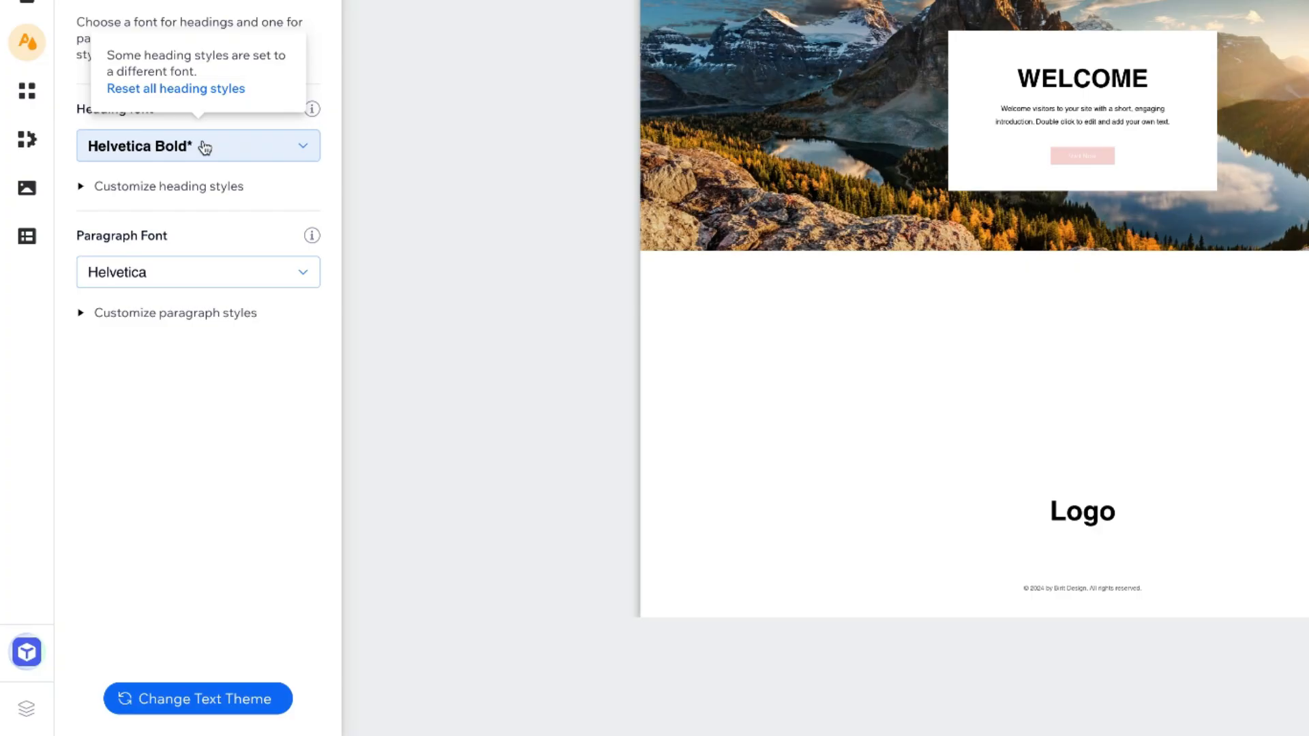
- Open the Heading 1 style from the individual heading styles and change its font to EB Garamond
{"action": "left_click", "coordinate": [82, 186]}
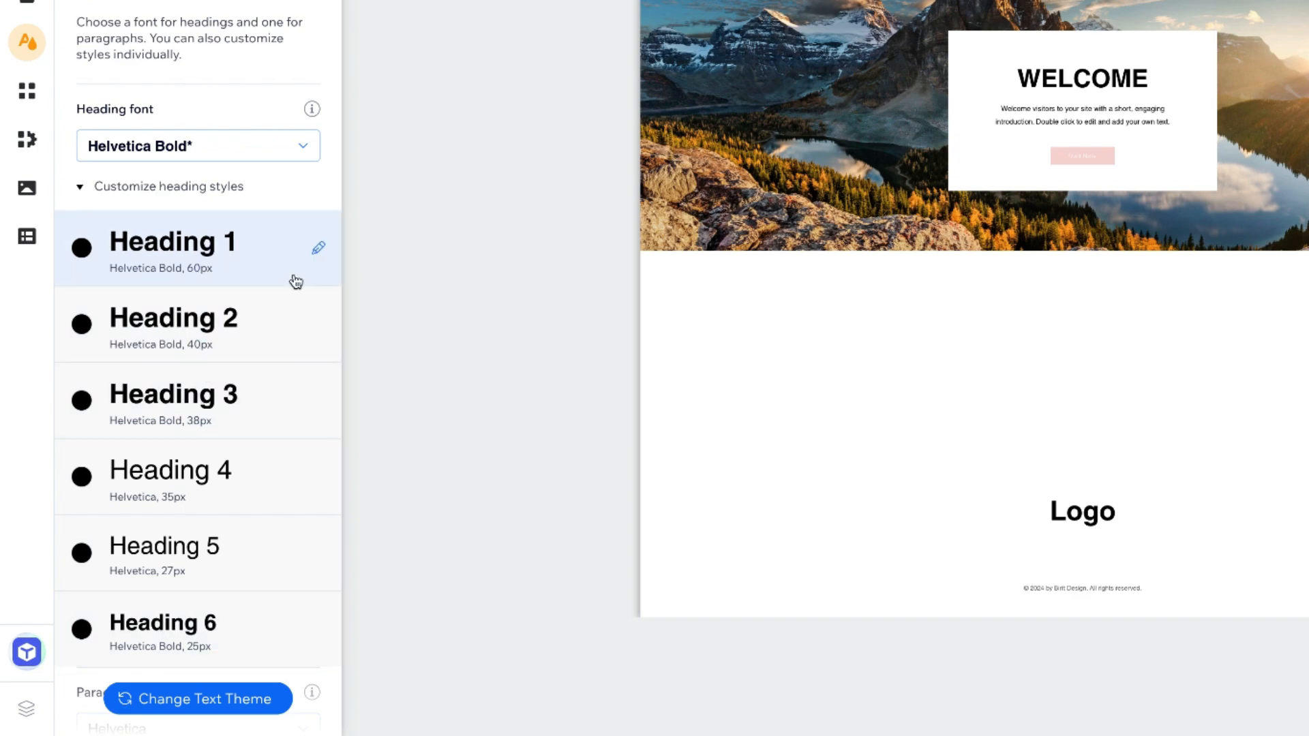
{"action": "left_click", "coordinate": [319, 249]}
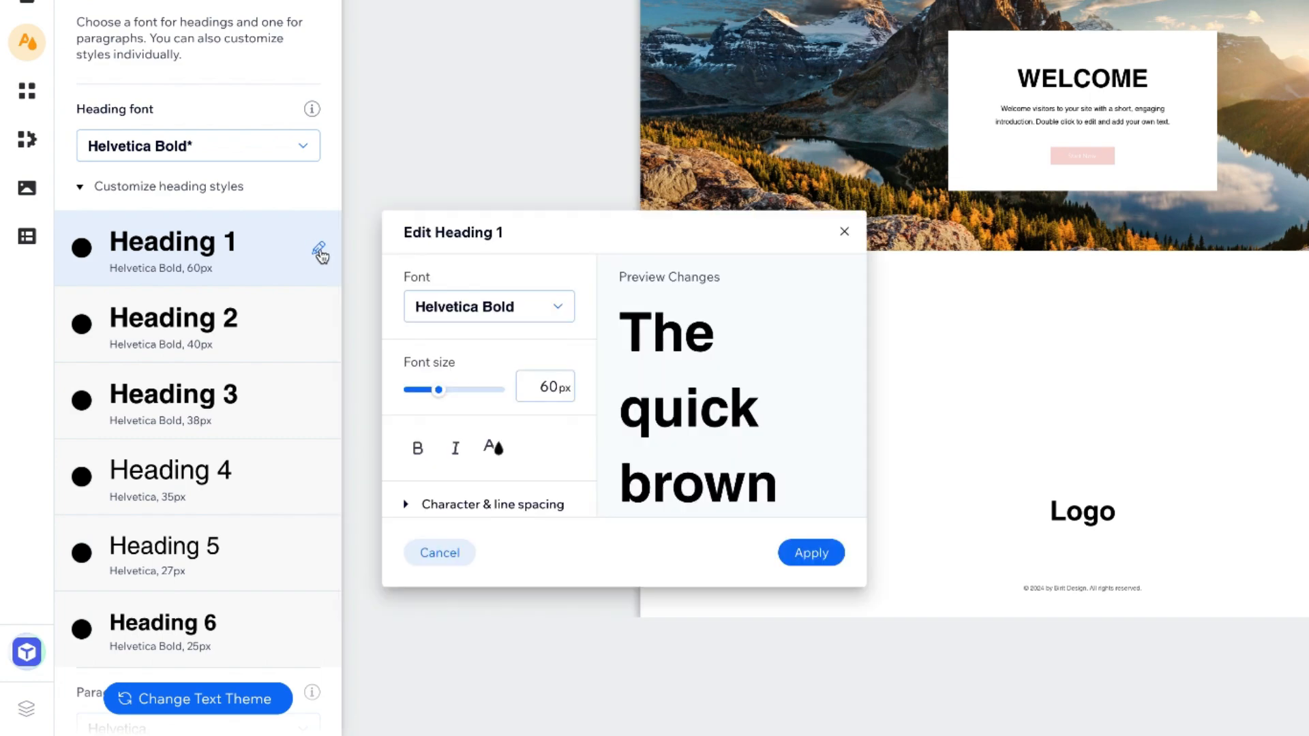
{"action": "left_click", "coordinate": [496, 307]}
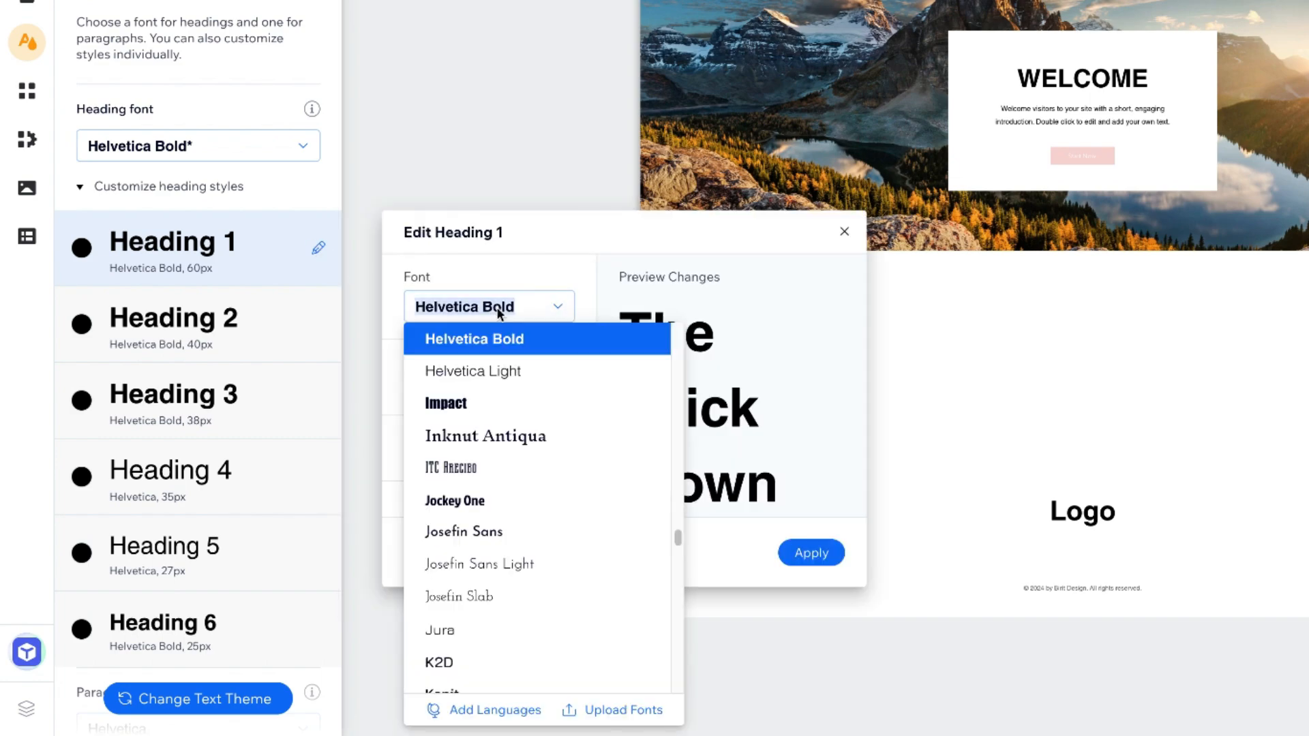
{"action": "scroll", "coordinate": [529, 389], "scroll_direction": "down", "scroll_amount": 3}
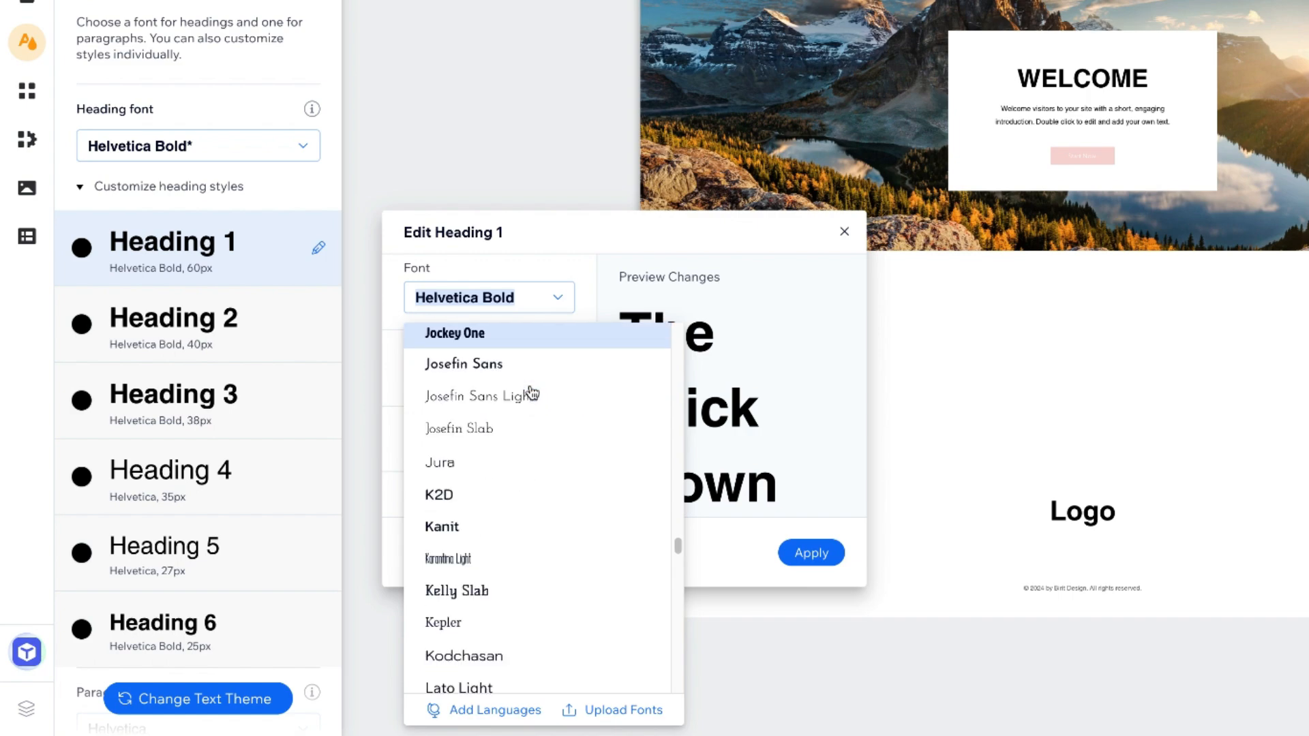
{"action": "scroll", "coordinate": [531, 394], "scroll_direction": "down", "scroll_amount": 4}
{"action": "scroll", "coordinate": [528, 392], "scroll_direction": "up", "scroll_amount": 4}
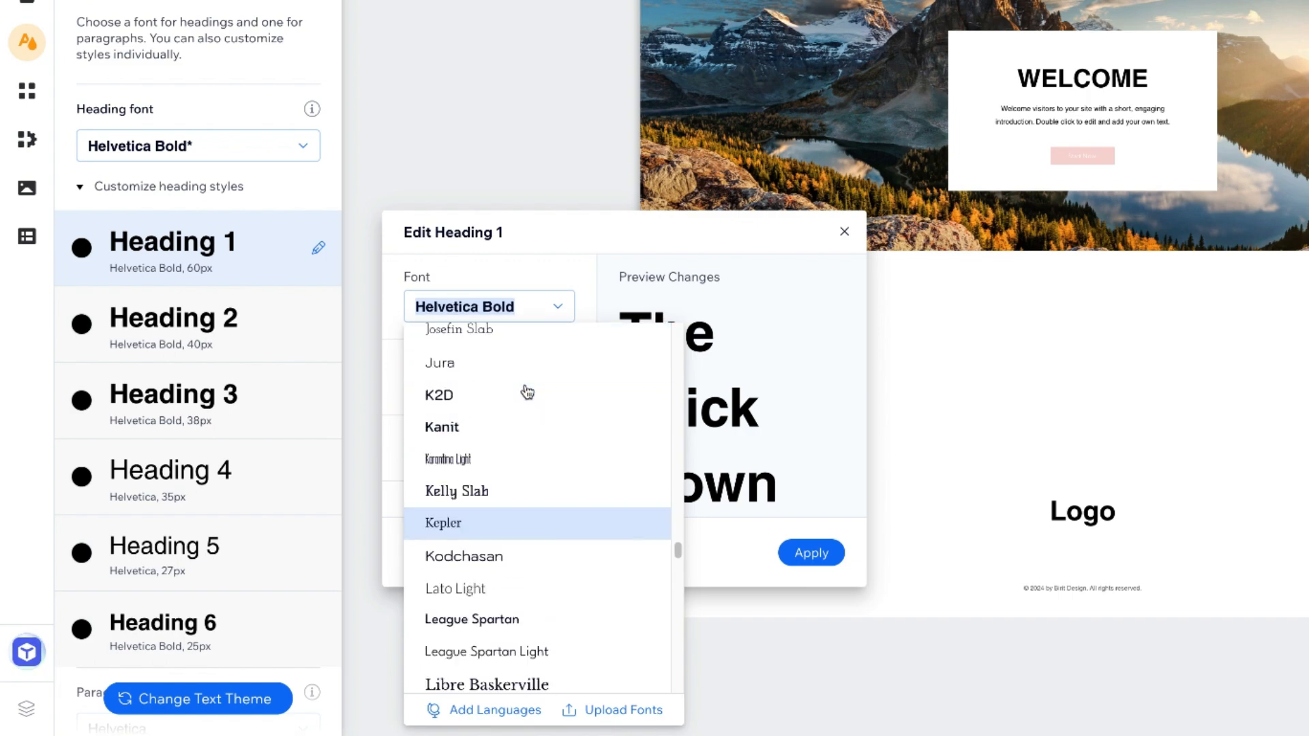
{"action": "scroll", "coordinate": [529, 391], "scroll_direction": "up", "scroll_amount": 5}
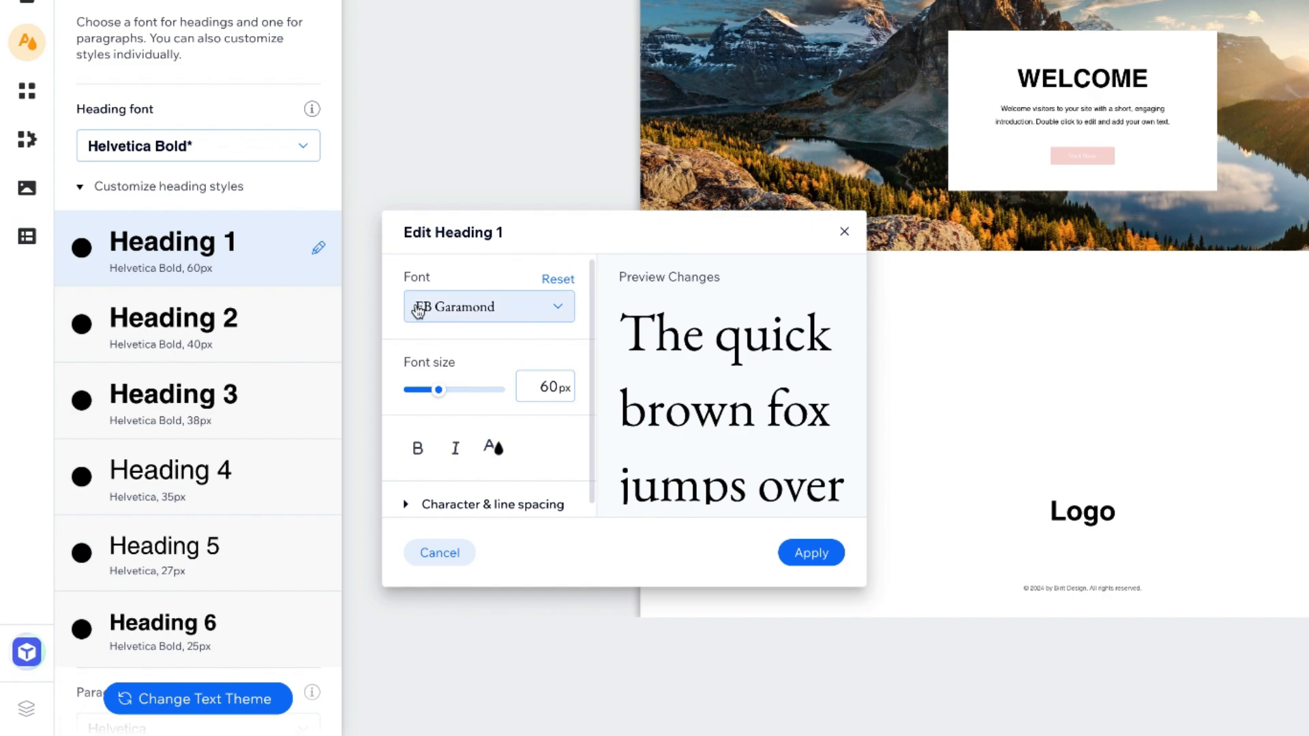
- Set the Heading 1 font size to 50 px and check the preview text
{"action": "left_click", "coordinate": [559, 386]}
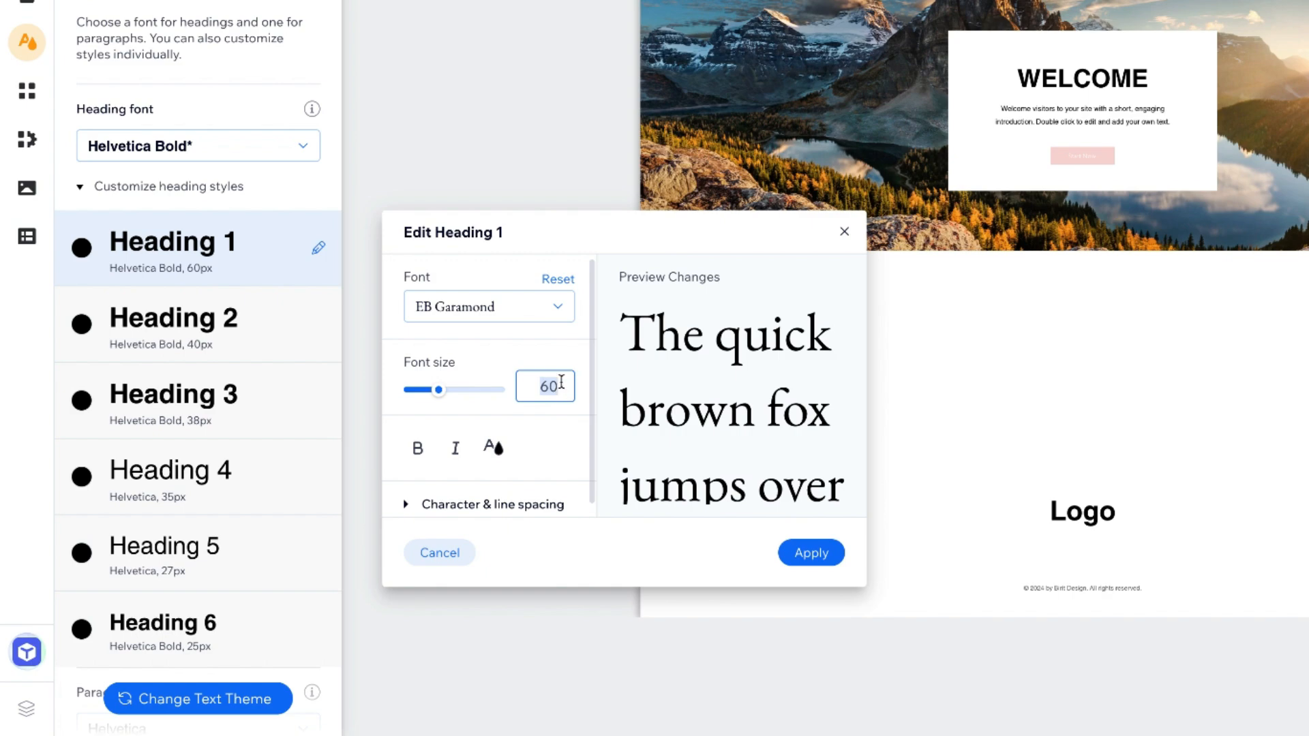
{"action": "type", "text": "40"}
{"action": "key", "text": "BackSpace"}
{"action": "key", "text": "BackSpace"}
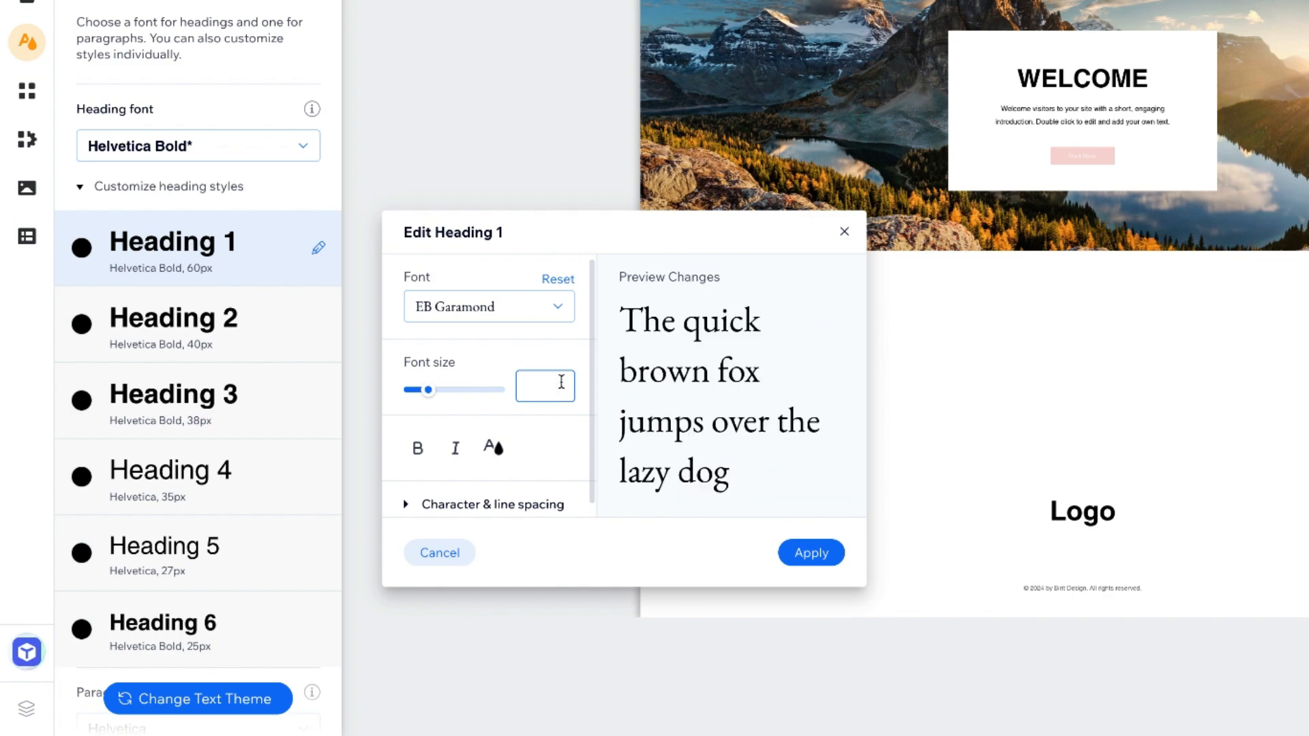
{"action": "type", "text": "50"}
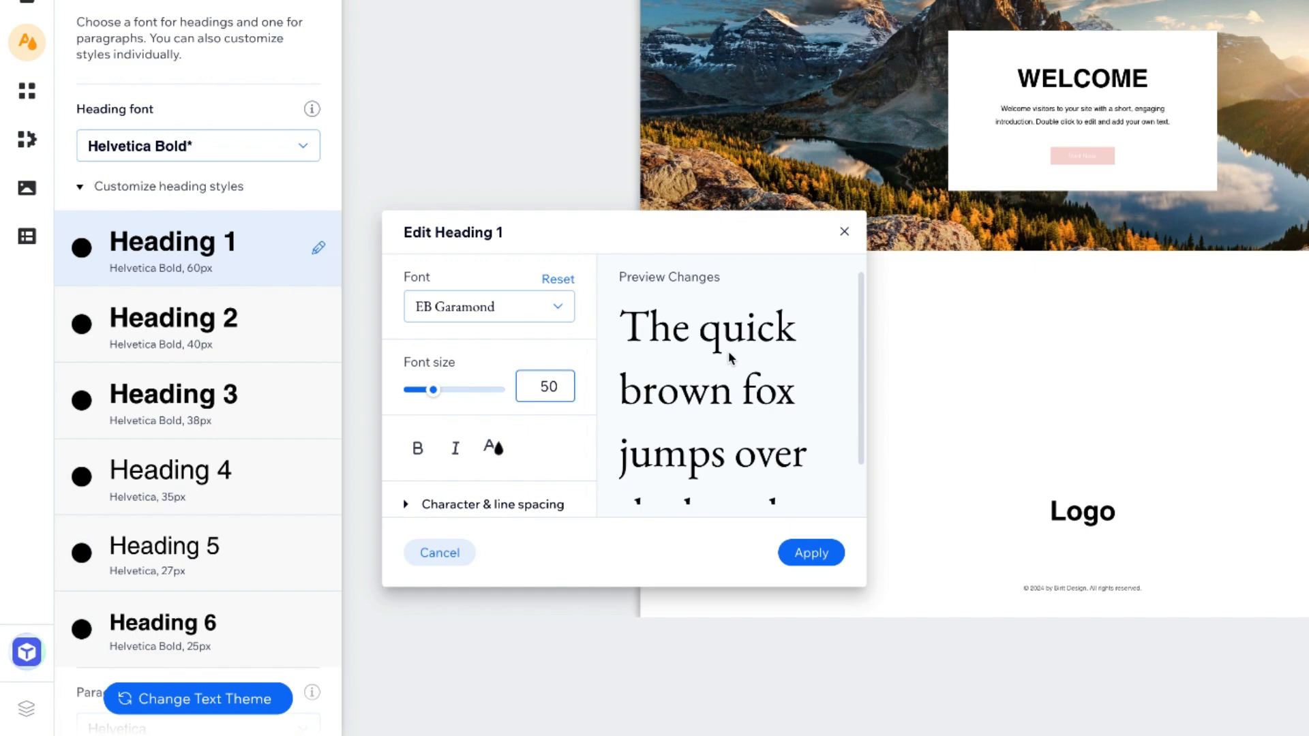
{"action": "scroll", "coordinate": [783, 436], "scroll_direction": "down", "scroll_amount": 1}
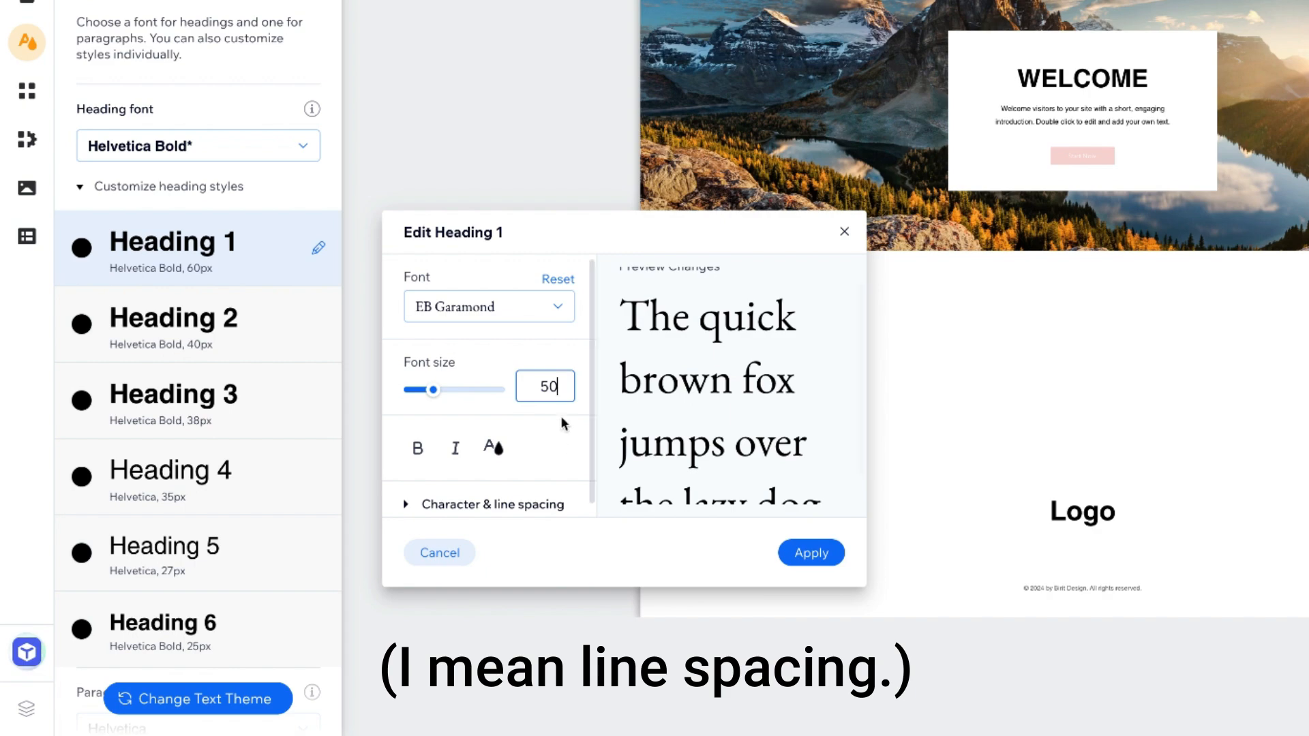
- Set Heading 1's custom line spacing to 1.1 and apply the style changes
{"action": "scroll", "coordinate": [560, 415], "scroll_direction": "down", "scroll_amount": 1}
{"action": "scroll", "coordinate": [560, 414], "scroll_direction": "down", "scroll_amount": 1}
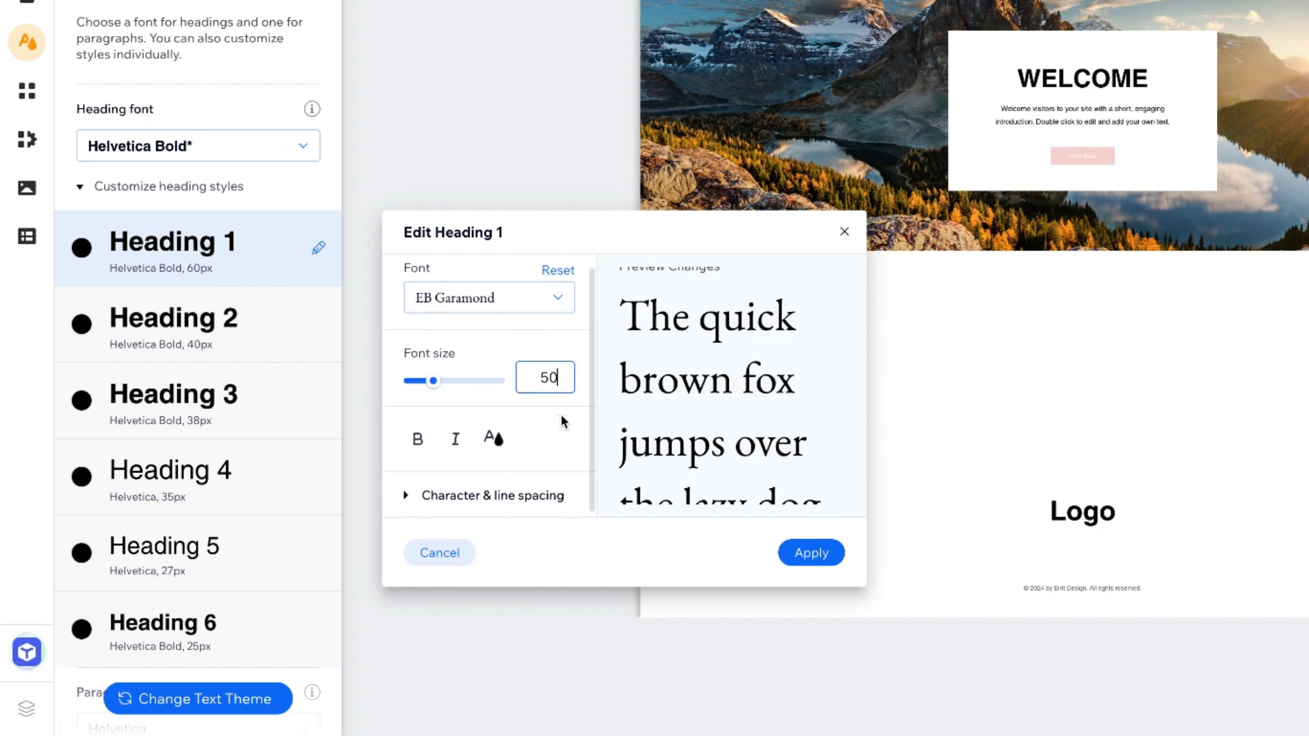
{"action": "left_click", "coordinate": [464, 496]}
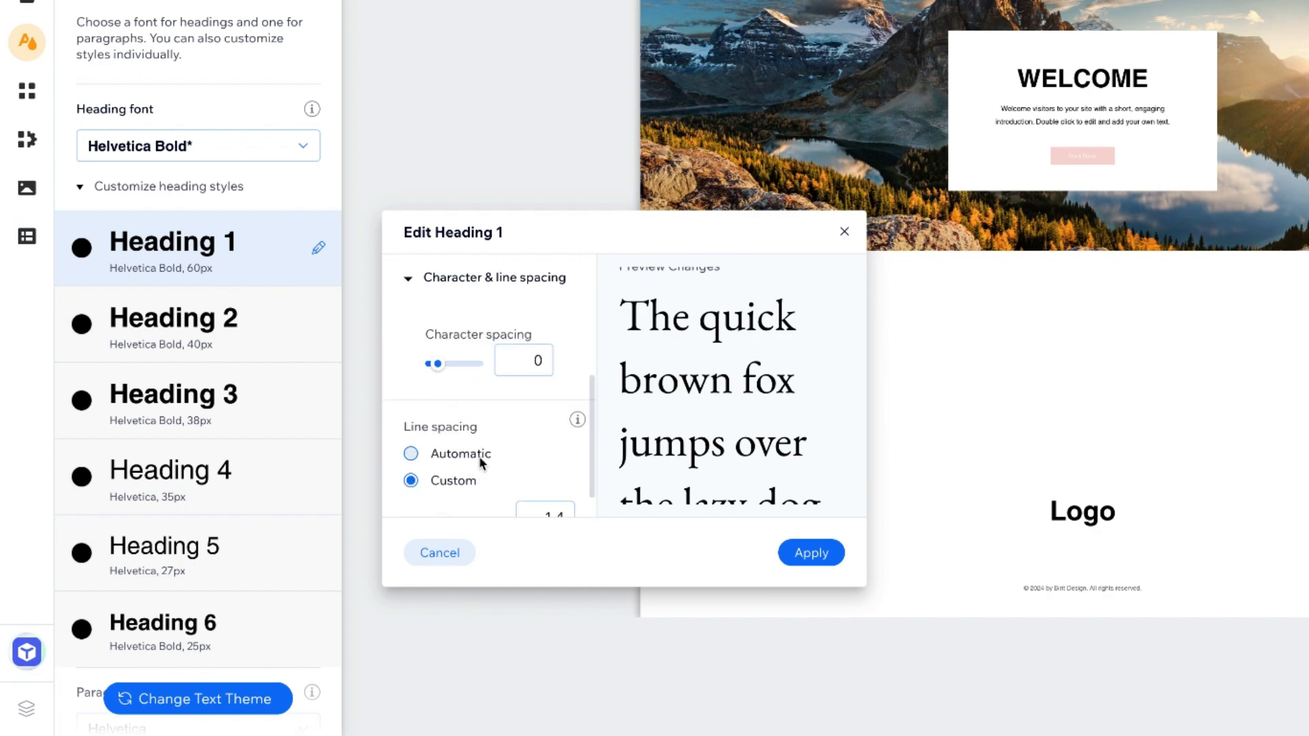
{"action": "scroll", "coordinate": [436, 477], "scroll_direction": "down", "scroll_amount": 1}
{"action": "left_click_drag", "start_coordinate": [441, 495], "coordinate": [425, 503]}
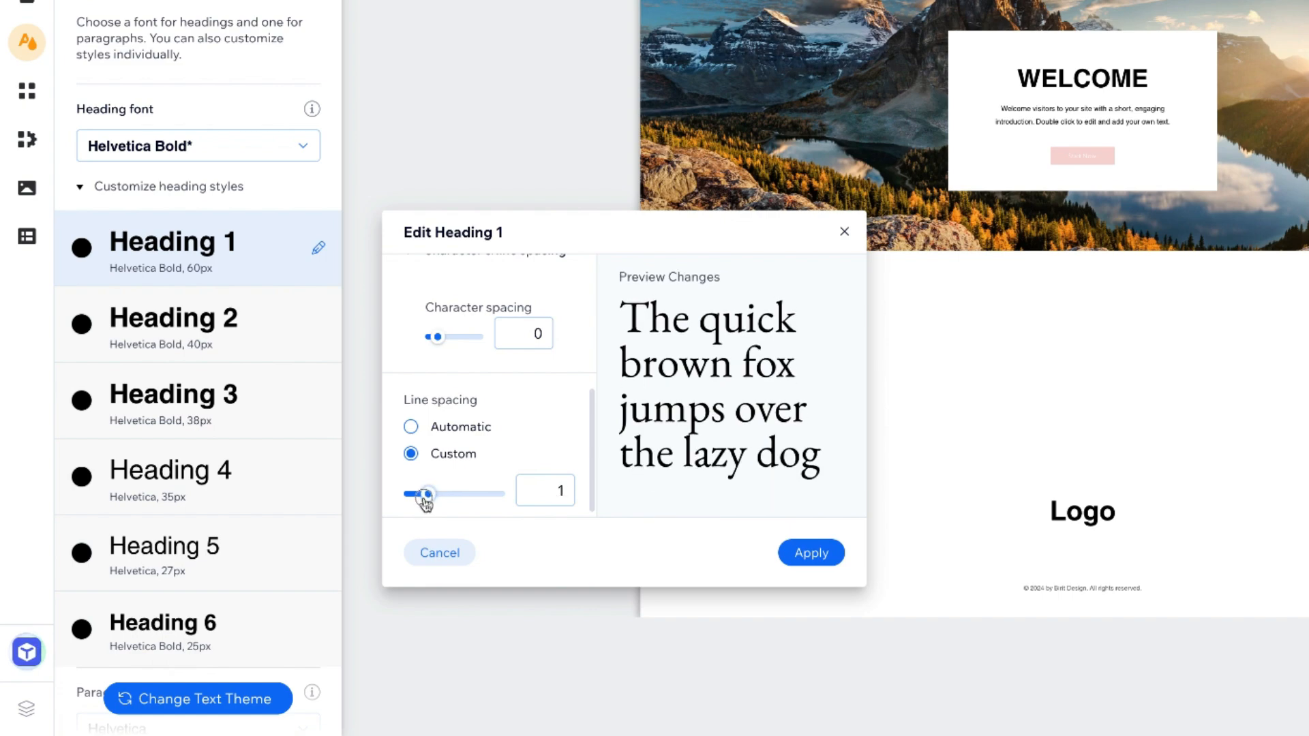
{"action": "left_click_drag", "start_coordinate": [425, 502], "coordinate": [428, 503]}
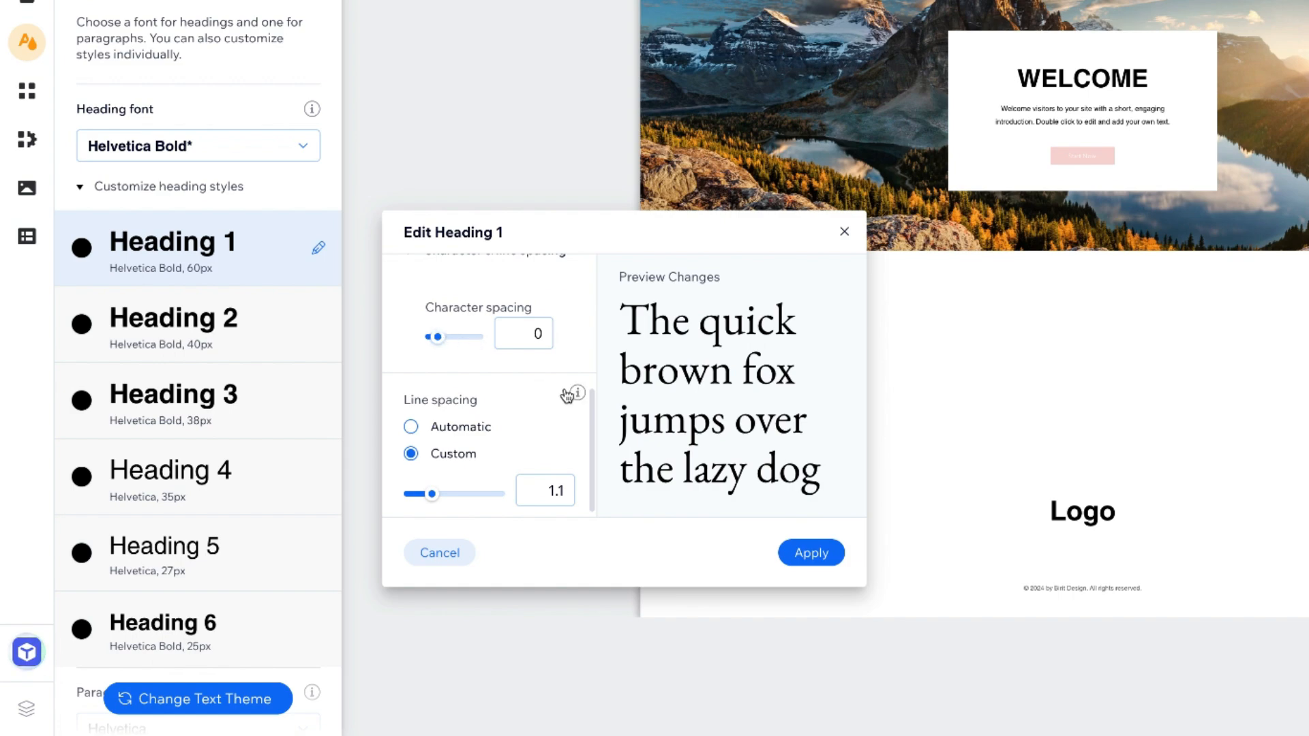
{"action": "scroll", "coordinate": [432, 303], "scroll_direction": "up", "scroll_amount": 4}
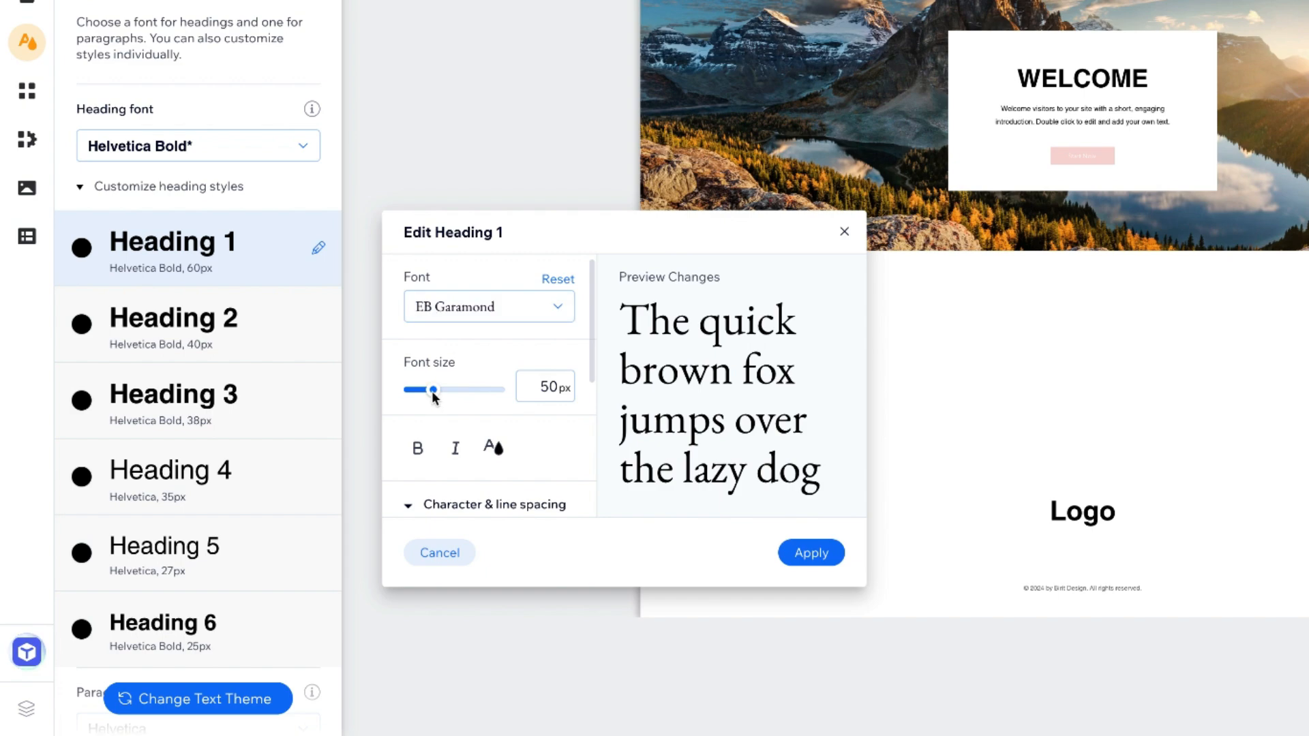
{"action": "scroll", "coordinate": [437, 385], "scroll_direction": "down", "scroll_amount": 3}
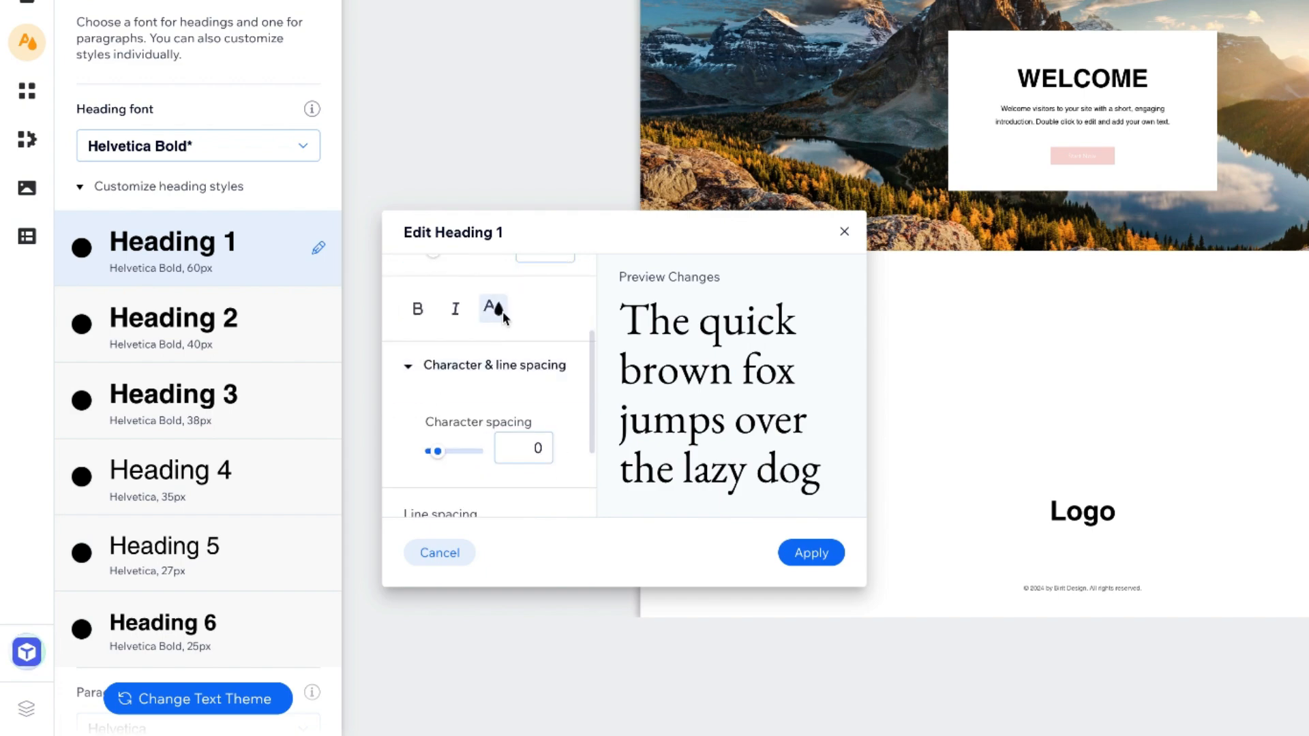
{"action": "scroll", "coordinate": [452, 434], "scroll_direction": "down", "scroll_amount": 3}
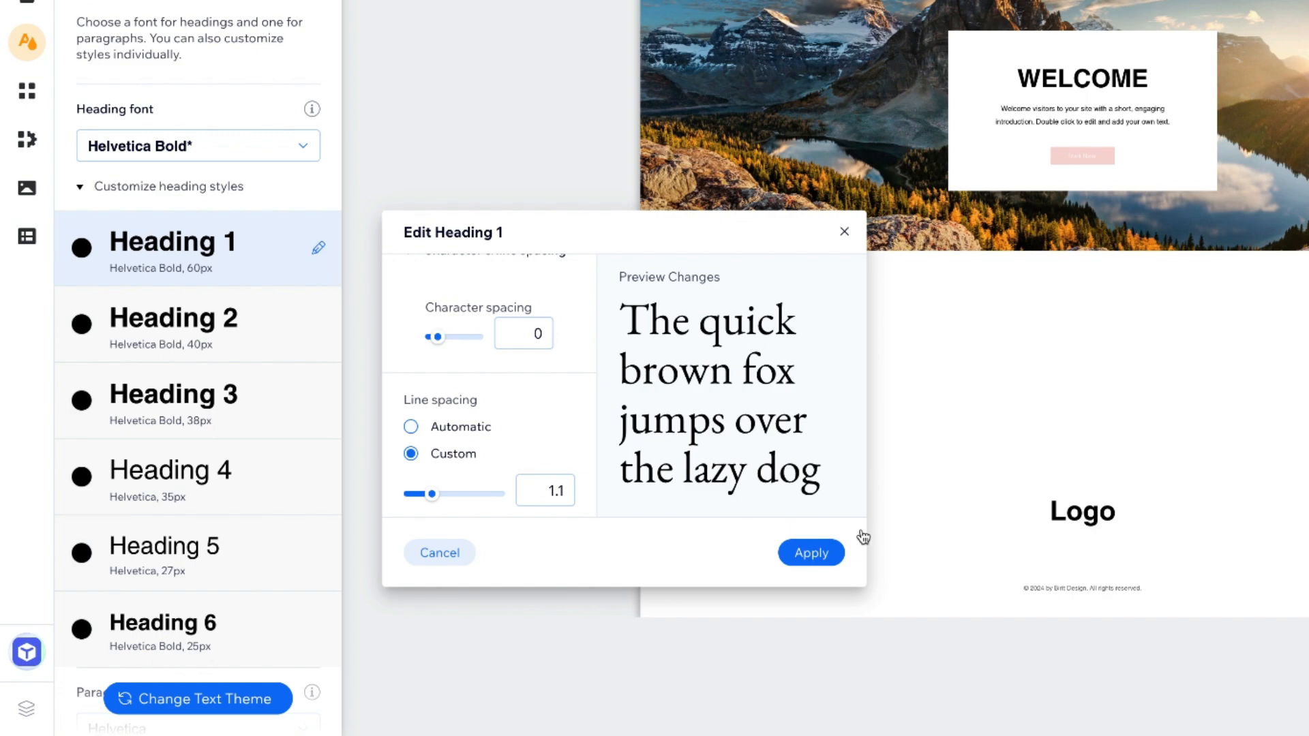
{"action": "left_click", "coordinate": [817, 554]}
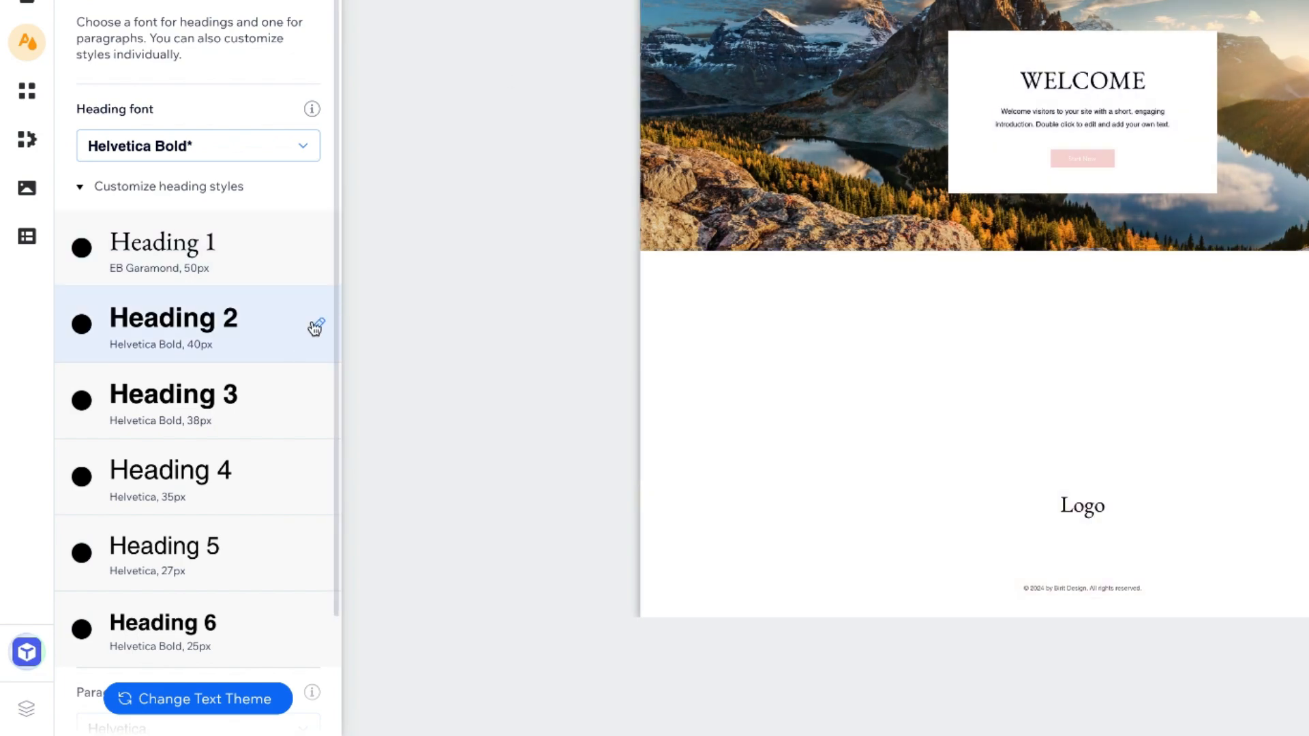
- Open the Heading 2 style for editing and change its font to EB Garamond
{"action": "left_click", "coordinate": [316, 327]}
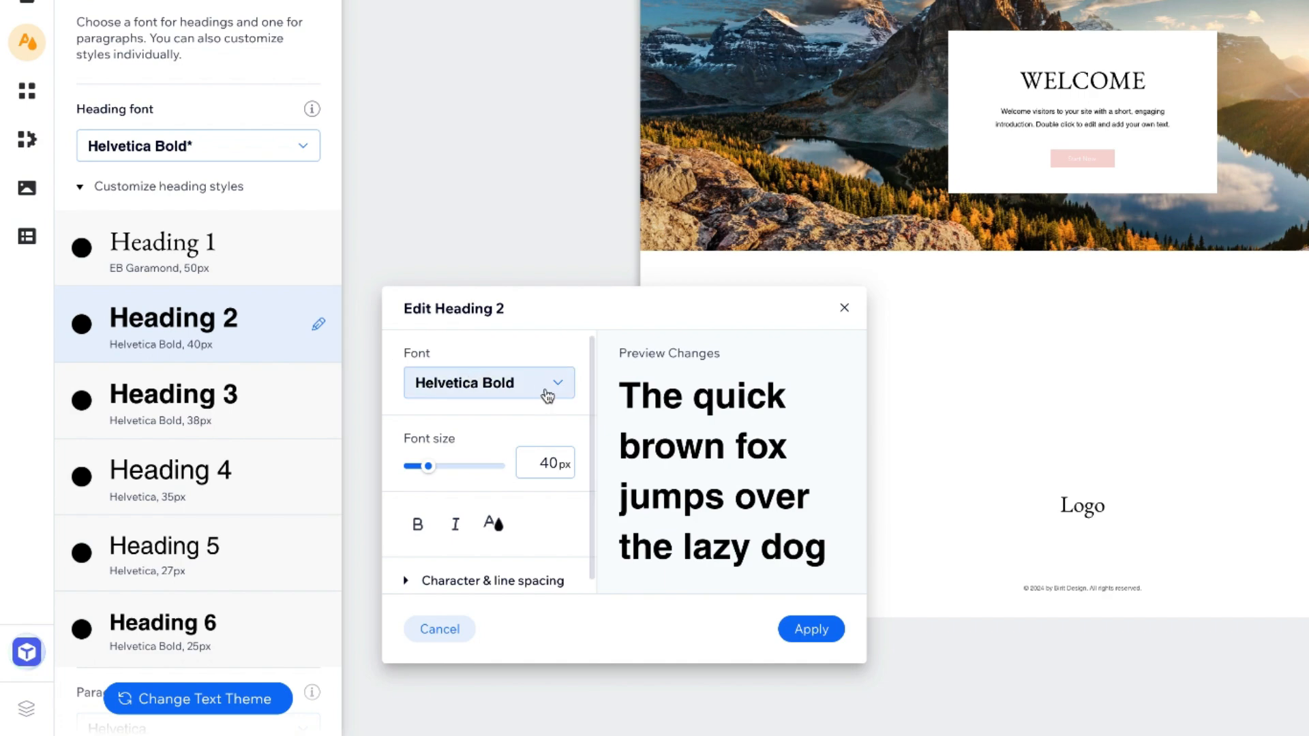
{"action": "left_click", "coordinate": [539, 389]}
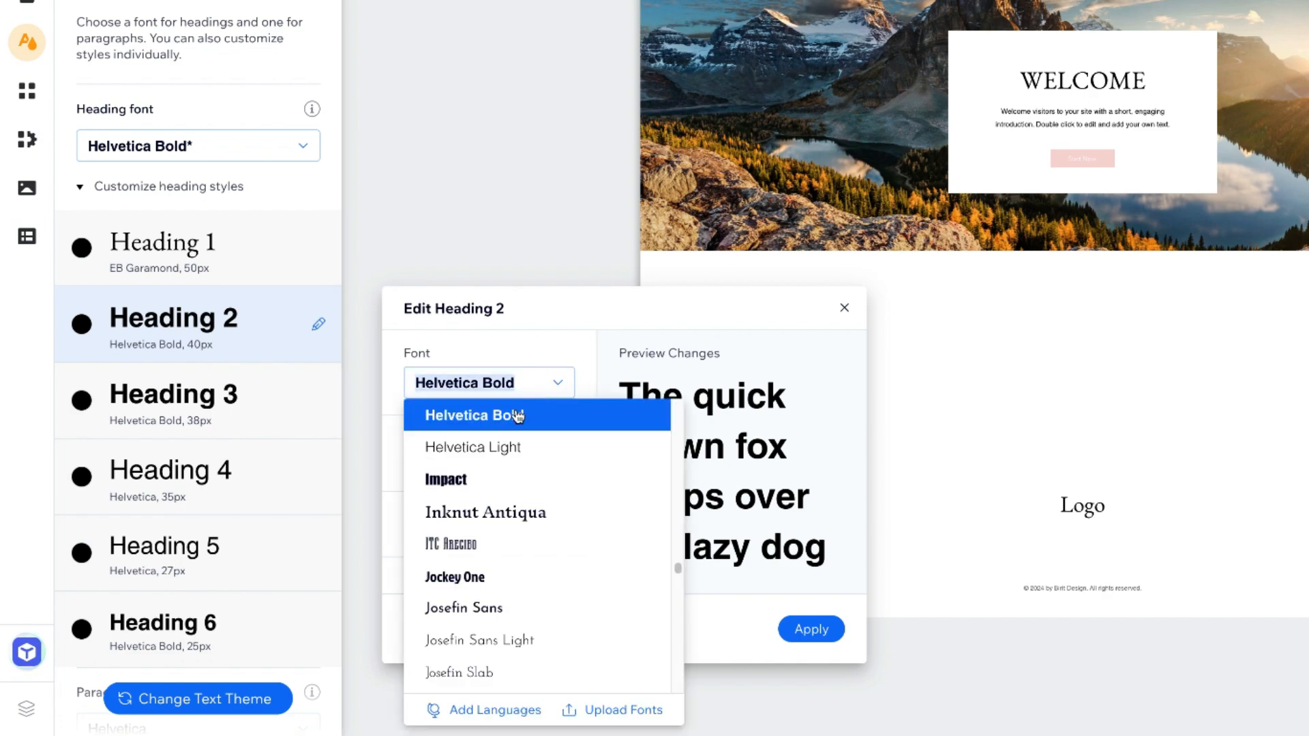
{"action": "scroll", "coordinate": [494, 477], "scroll_direction": "up", "scroll_amount": 10}
{"action": "left_click", "coordinate": [471, 417]}
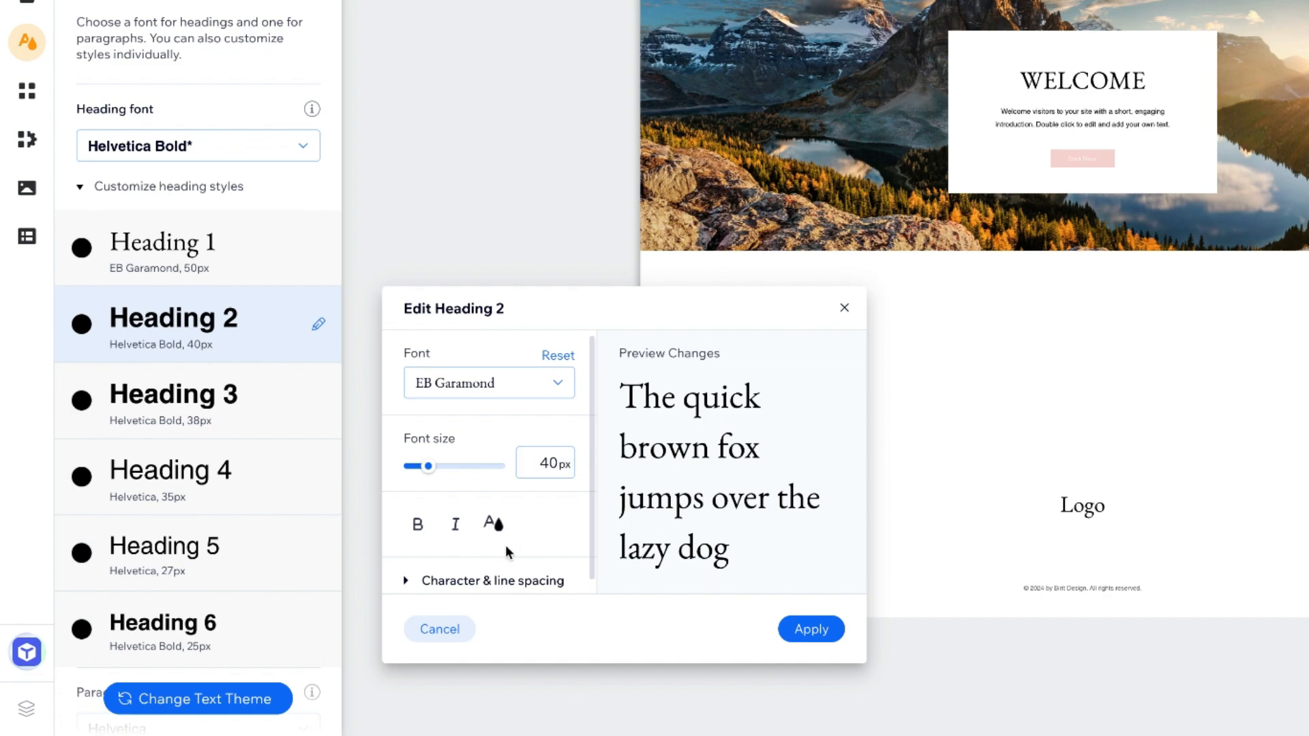
- Set Heading 2's custom line spacing to 1.2 and apply the style changes
{"action": "scroll", "coordinate": [507, 554], "scroll_direction": "down", "scroll_amount": 1}
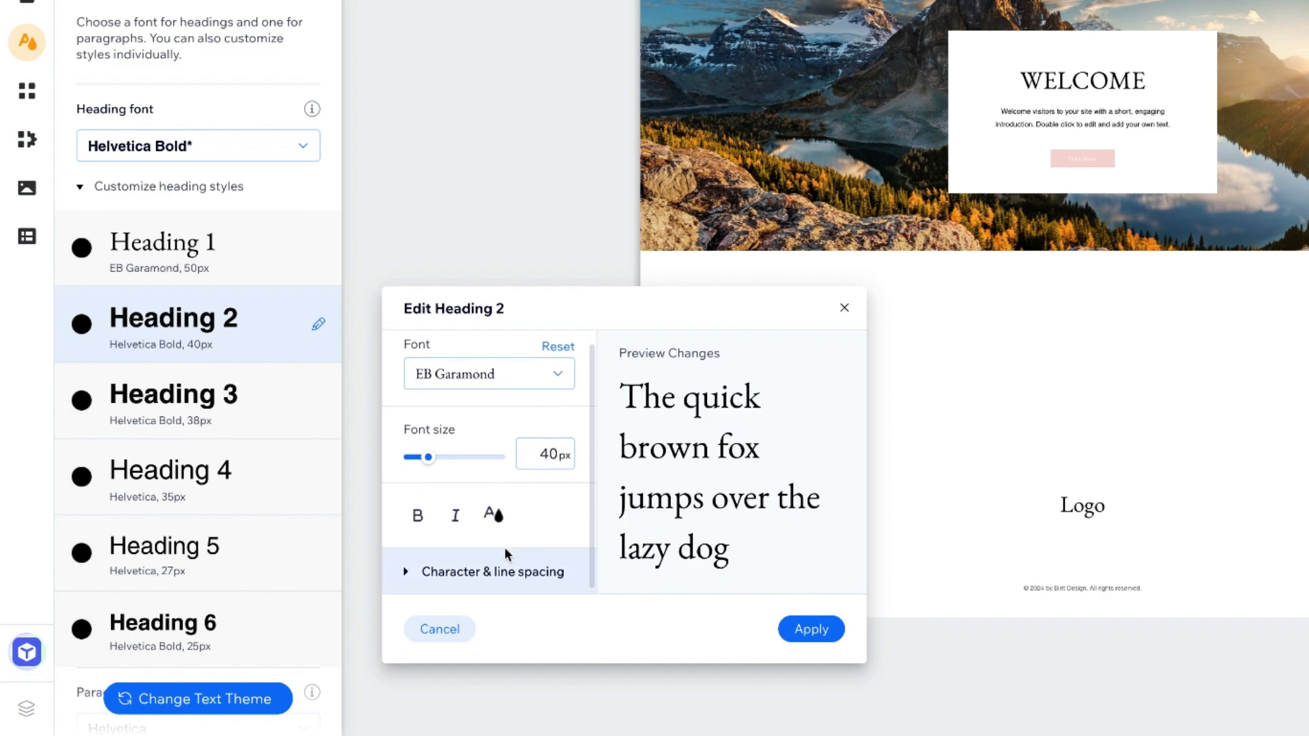
{"action": "left_click", "coordinate": [474, 572]}
{"action": "scroll", "coordinate": [462, 551], "scroll_direction": "down", "scroll_amount": 2}
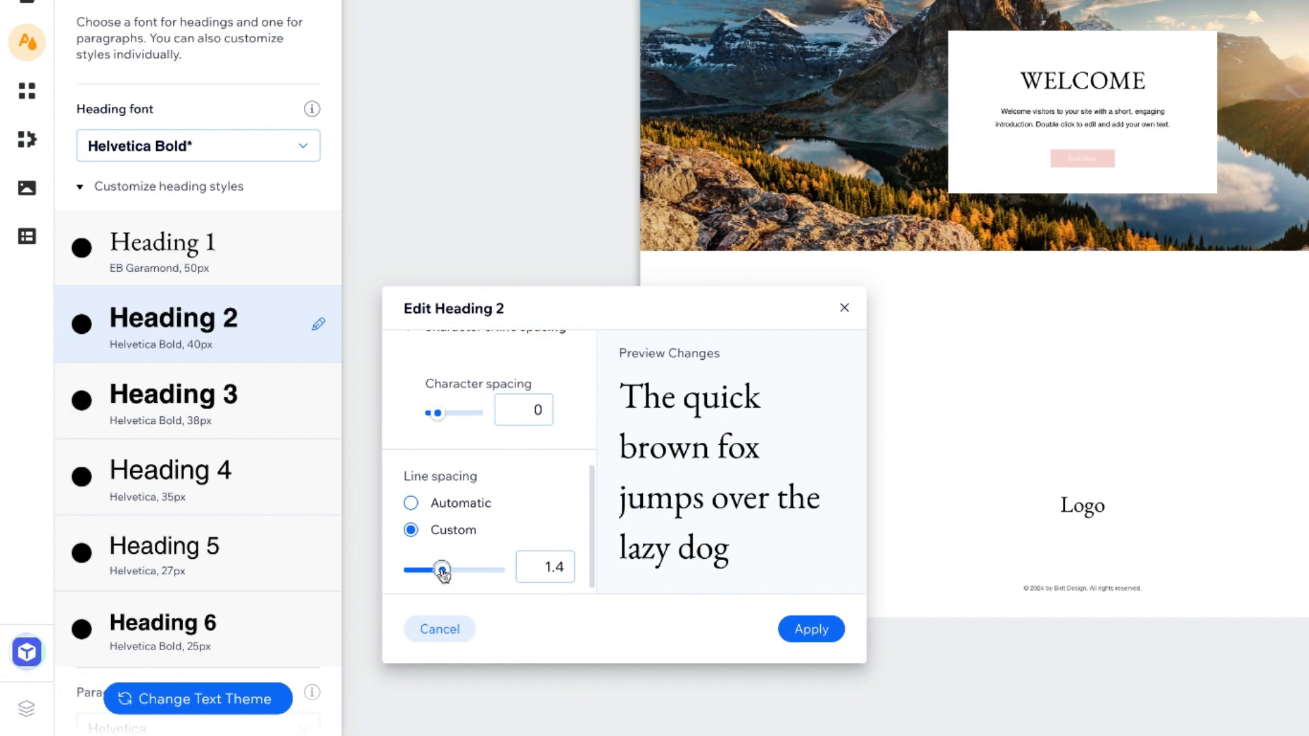
{"action": "left_click_drag", "start_coordinate": [442, 569], "coordinate": [434, 571]}
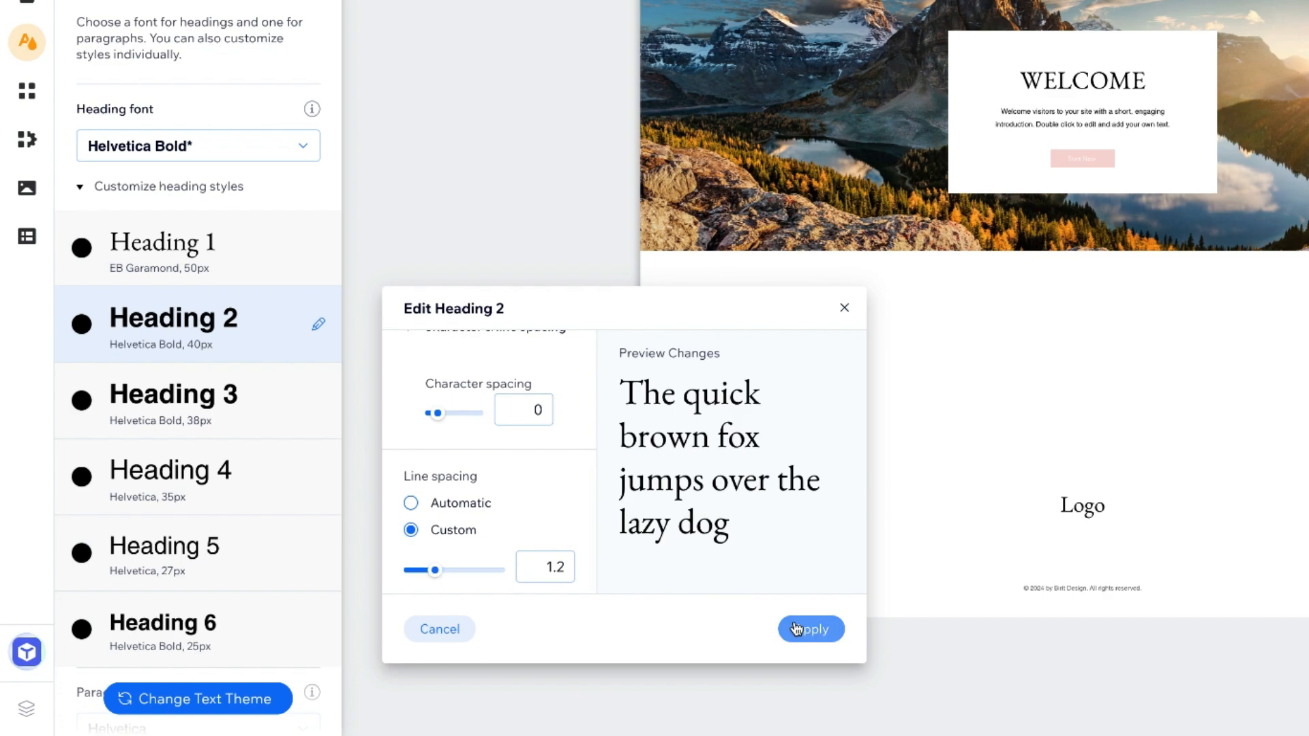
{"action": "left_click", "coordinate": [819, 630]}
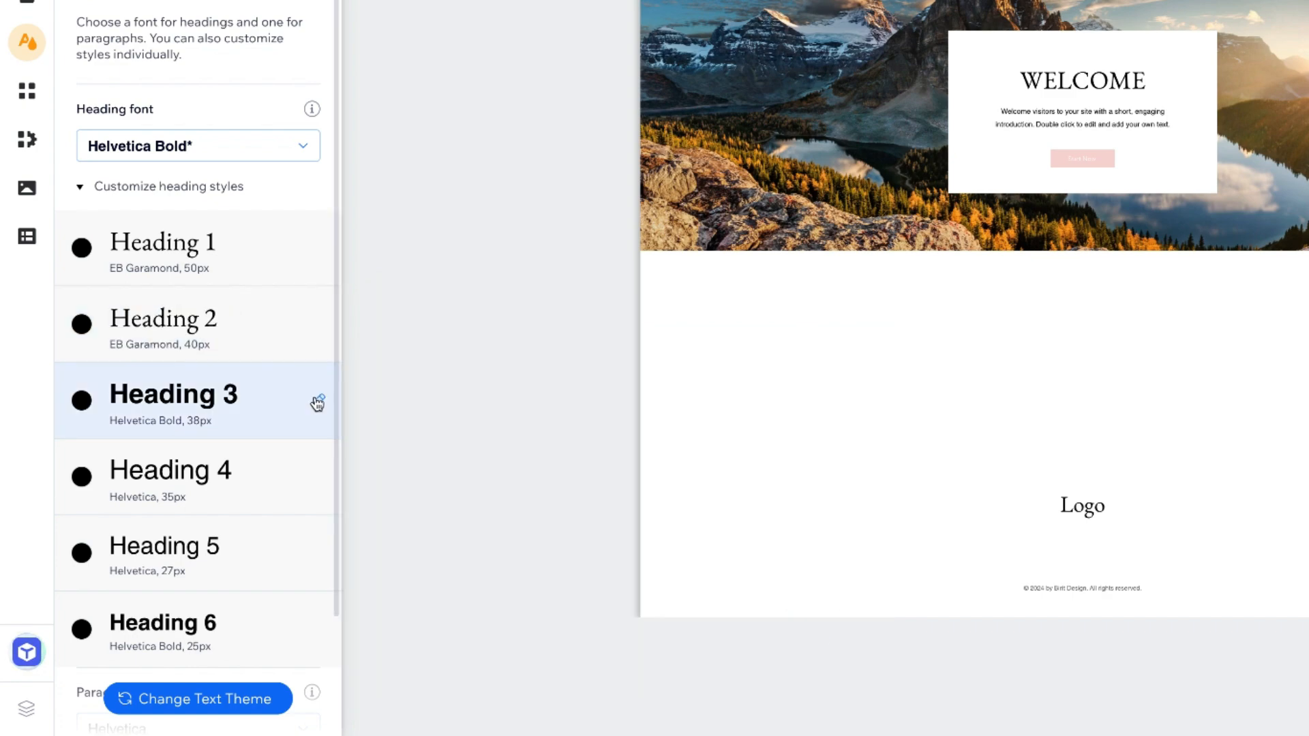
- Open the Heading 3 style for editing and change its font to EB Garamond
{"action": "left_click", "coordinate": [317, 402]}
{"action": "left_click", "coordinate": [510, 463]}
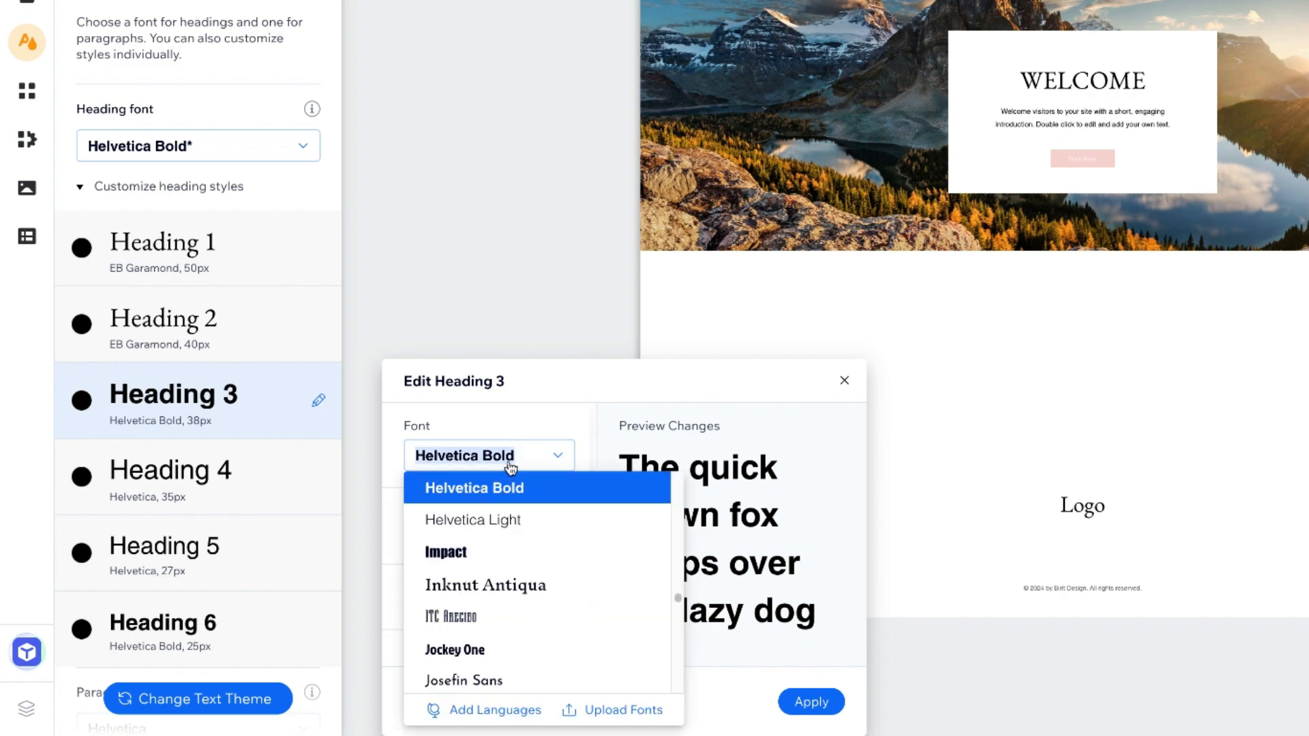
{"action": "type", "text": "EB Garamond"}
{"action": "left_click", "coordinate": [465, 489]}
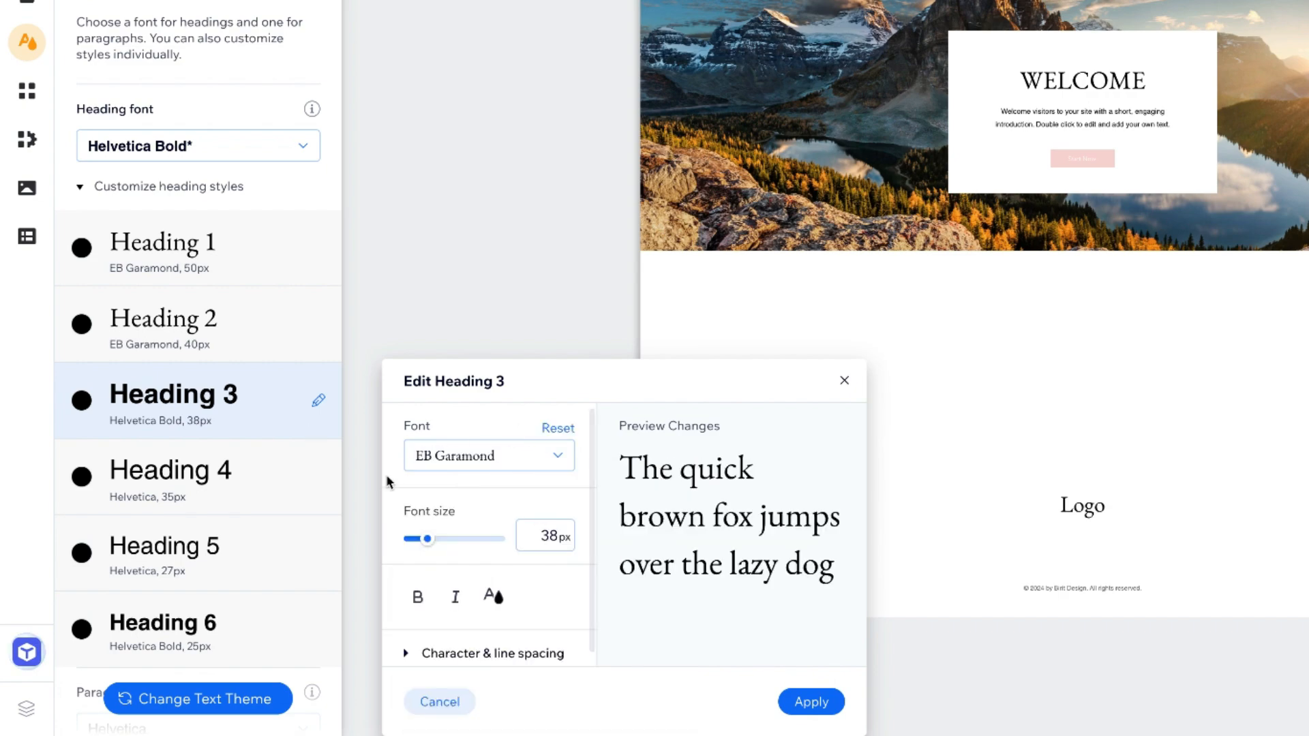
- Set Heading 3's font size to 36 px and apply the style changes
{"action": "left_click", "coordinate": [566, 538]}
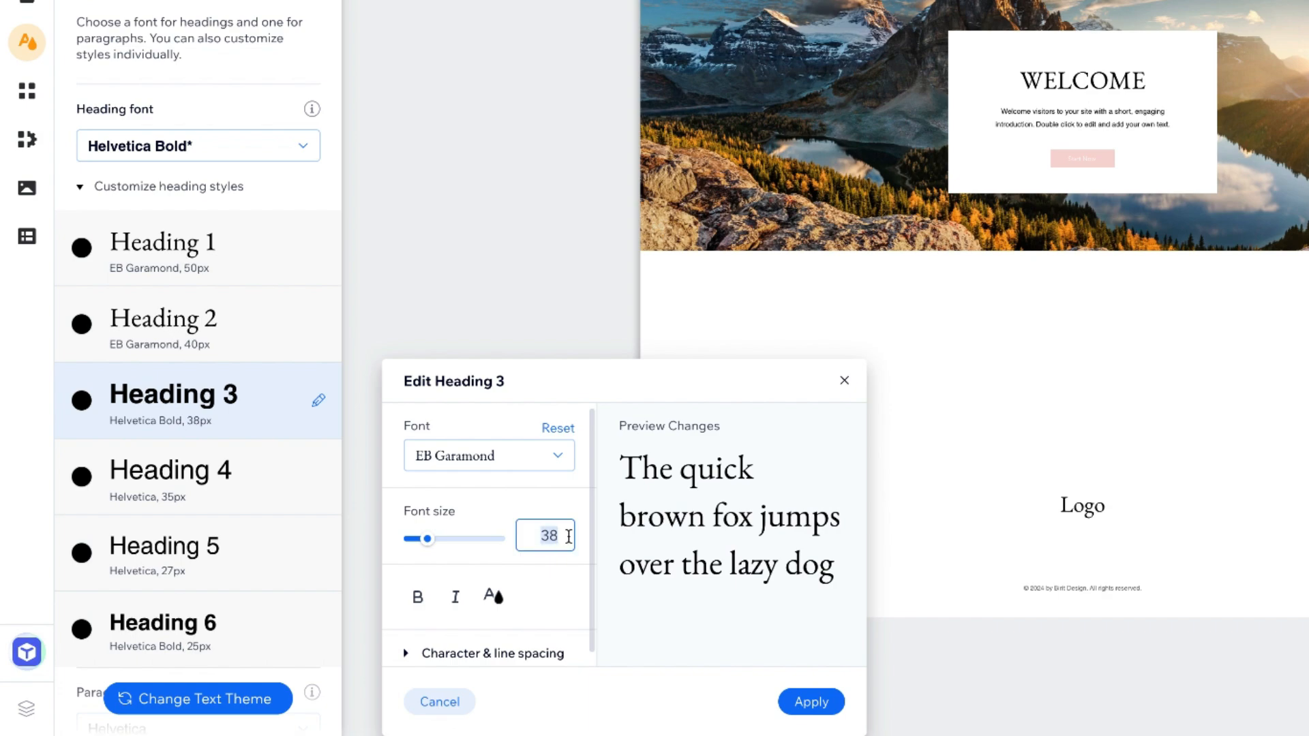
{"action": "type", "text": "36"}
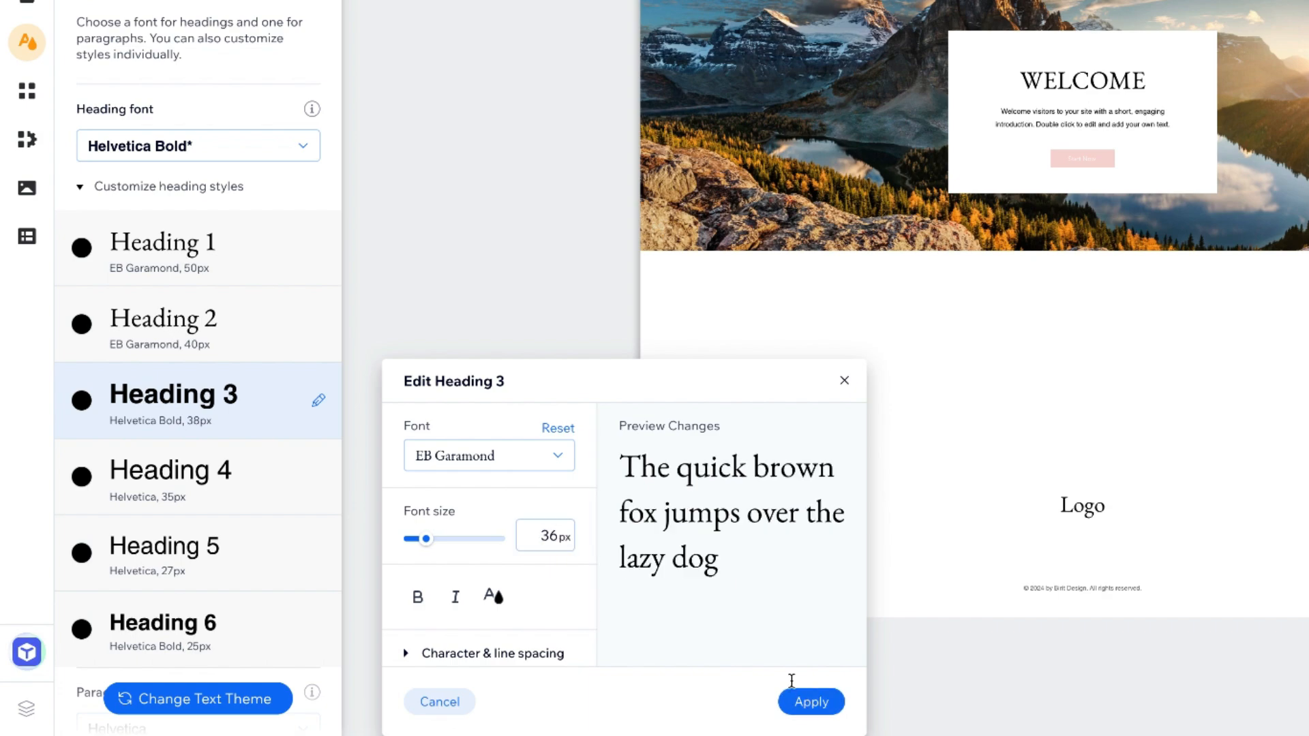
{"action": "left_click", "coordinate": [805, 702]}
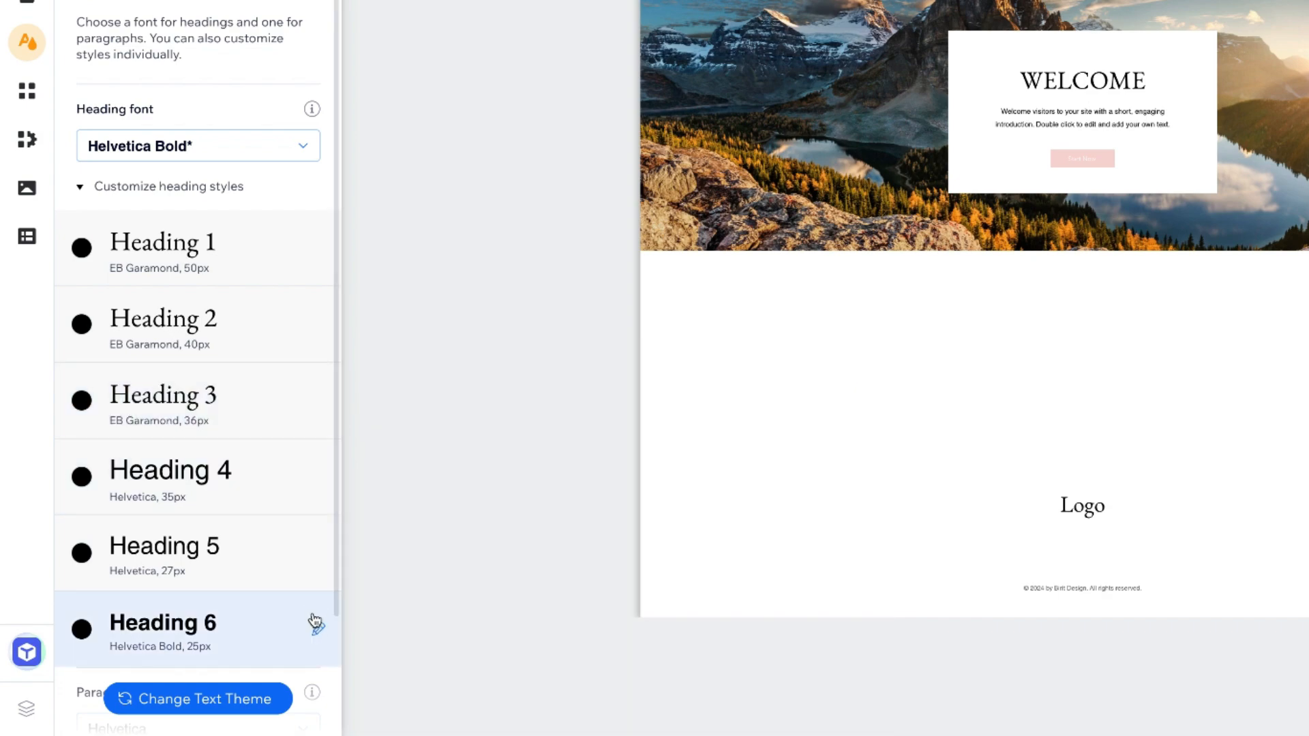
- Open the Heading 6 style for editing and set its font to EB Garamond at 22 px
{"action": "scroll", "coordinate": [315, 610], "scroll_direction": "down", "scroll_amount": 1}
{"action": "left_click", "coordinate": [318, 581]}
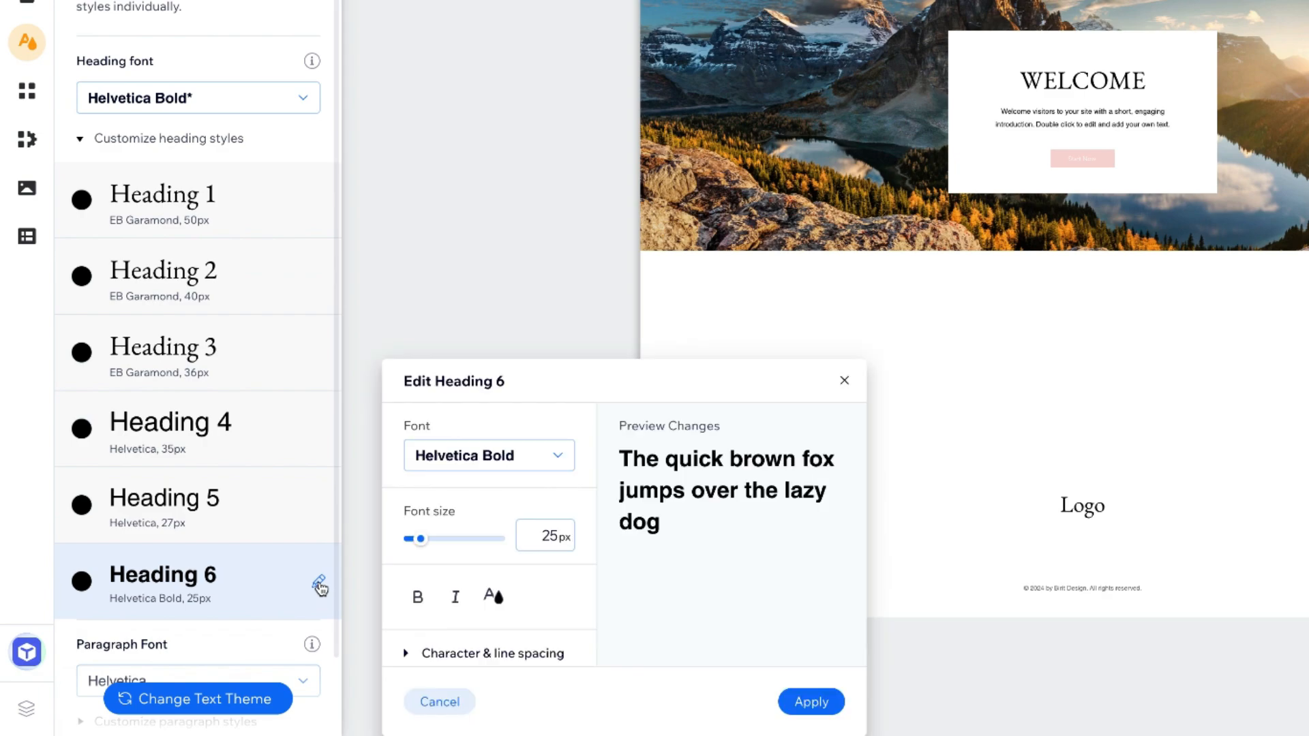
{"action": "left_click", "coordinate": [570, 463]}
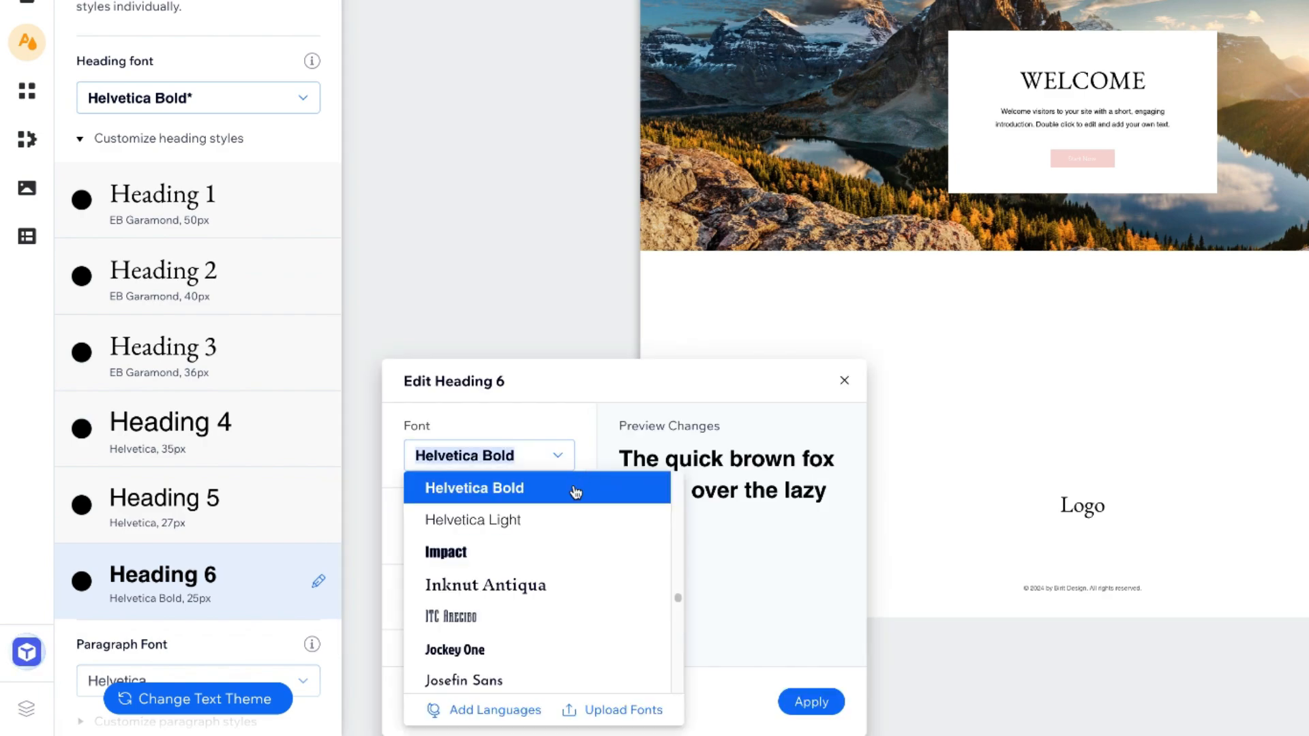
{"action": "scroll", "coordinate": [576, 492], "scroll_direction": "up", "scroll_amount": 5}
{"action": "left_click", "coordinate": [549, 492]}
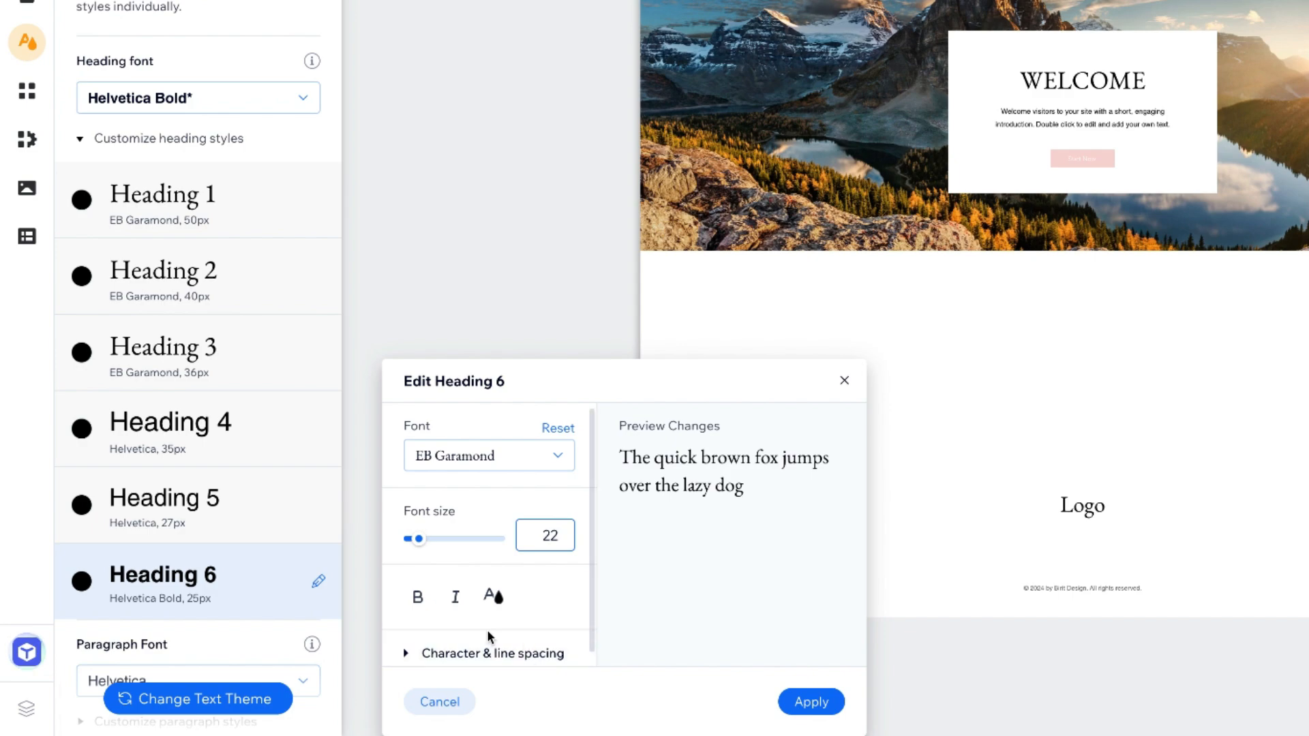
- Set Heading 6's custom line spacing to 1.6 and apply the style changes
{"action": "scroll", "coordinate": [488, 637], "scroll_direction": "down", "scroll_amount": 1}
{"action": "left_click", "coordinate": [535, 649]}
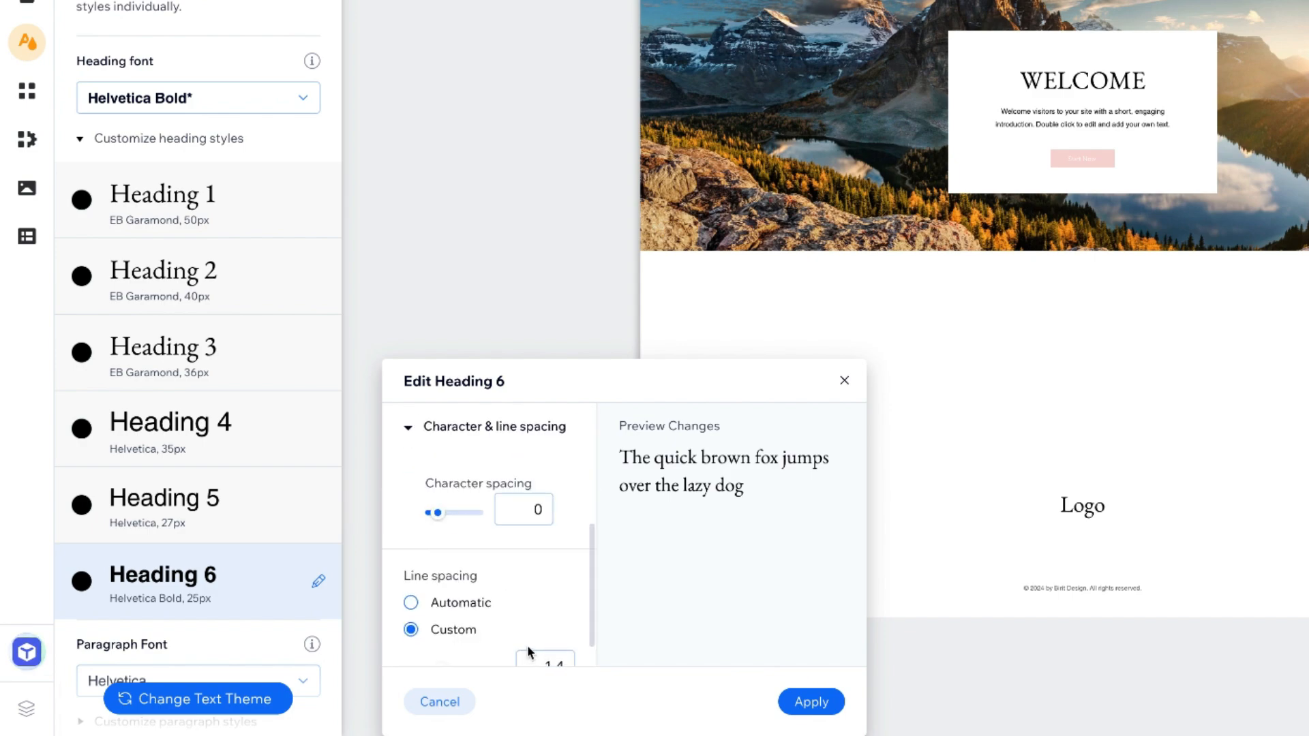
{"action": "scroll", "coordinate": [529, 648], "scroll_direction": "down", "scroll_amount": 1}
{"action": "left_click", "coordinate": [450, 644]}
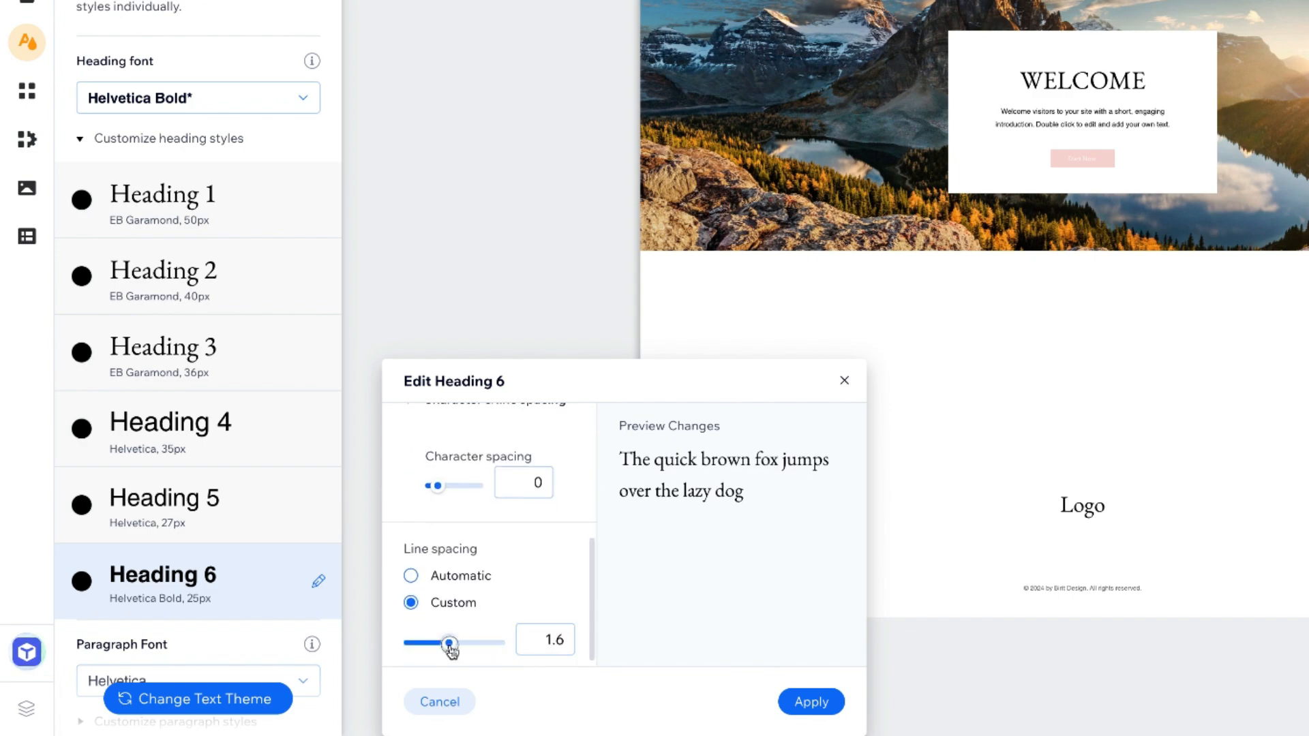
{"action": "left_click", "coordinate": [811, 701]}
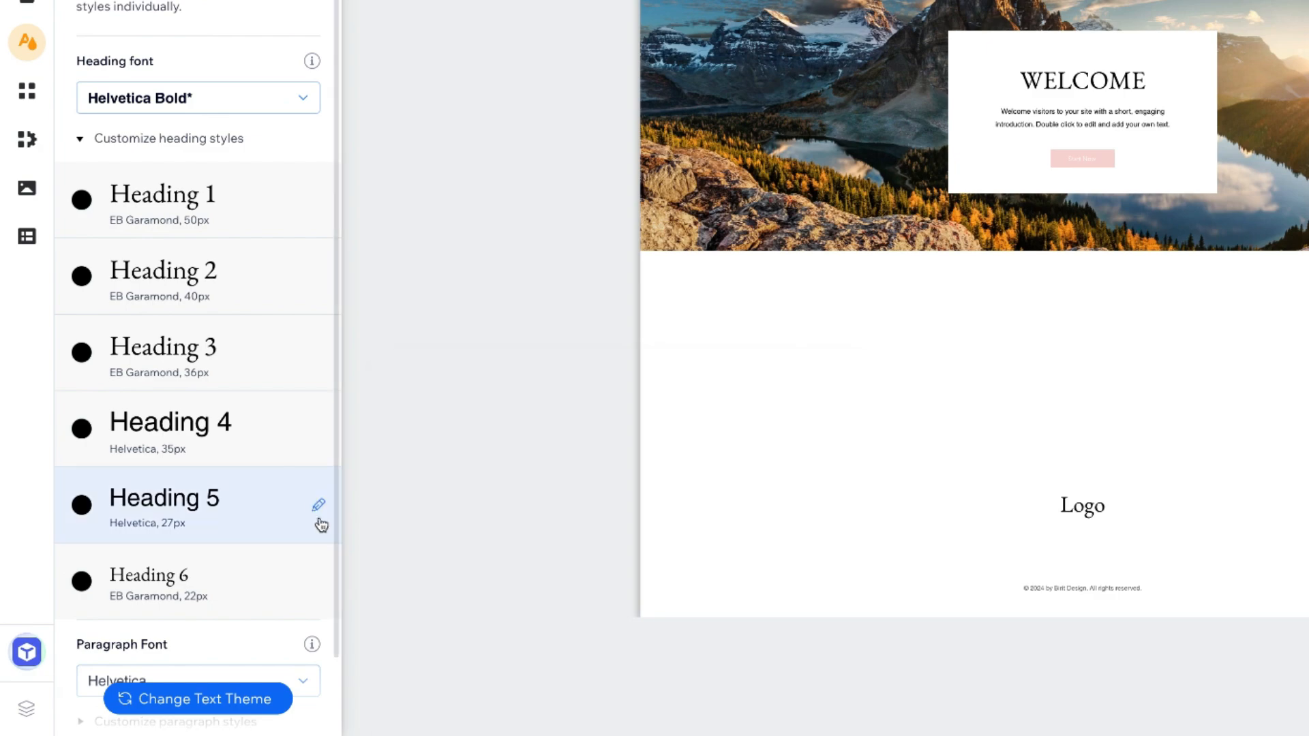
- Change the Heading 5 style's font to EB Garamond and apply the change
{"action": "left_click", "coordinate": [319, 505]}
{"action": "left_click", "coordinate": [555, 453]}
{"action": "type", "text": "EB Garamond"}
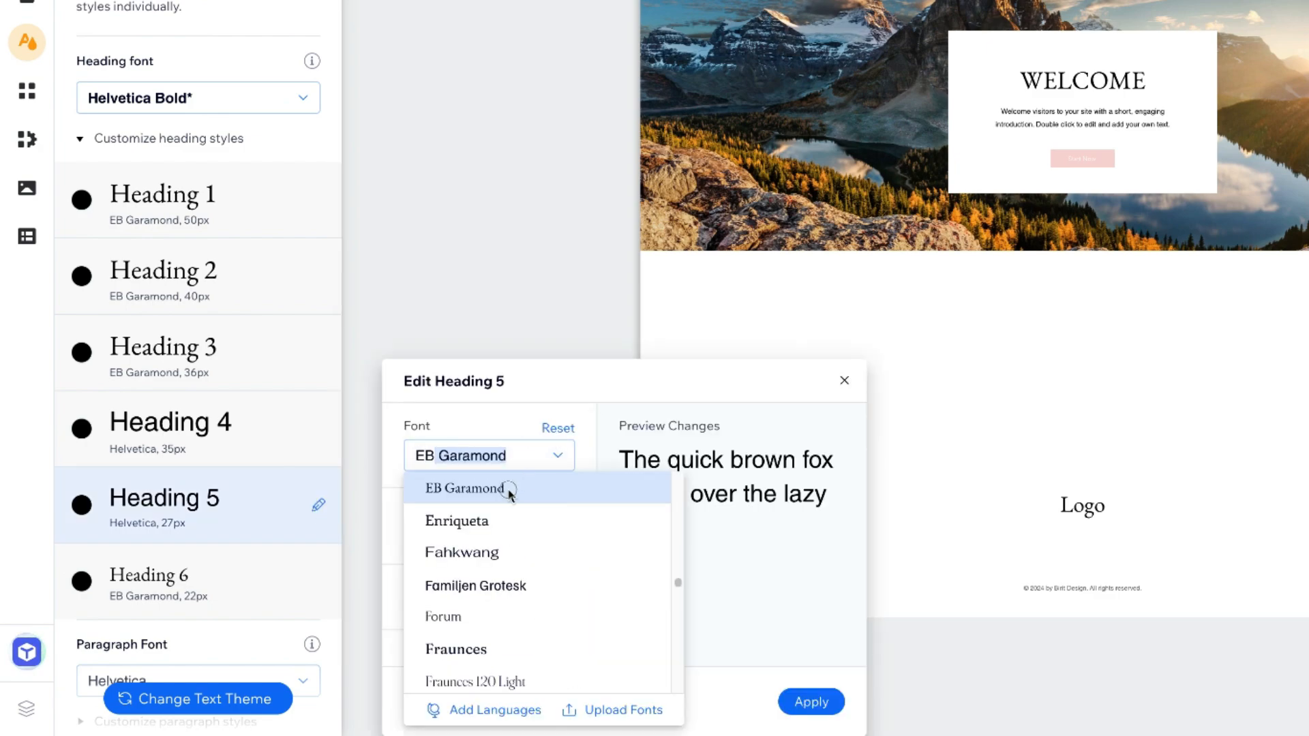
{"action": "left_click", "coordinate": [510, 489]}
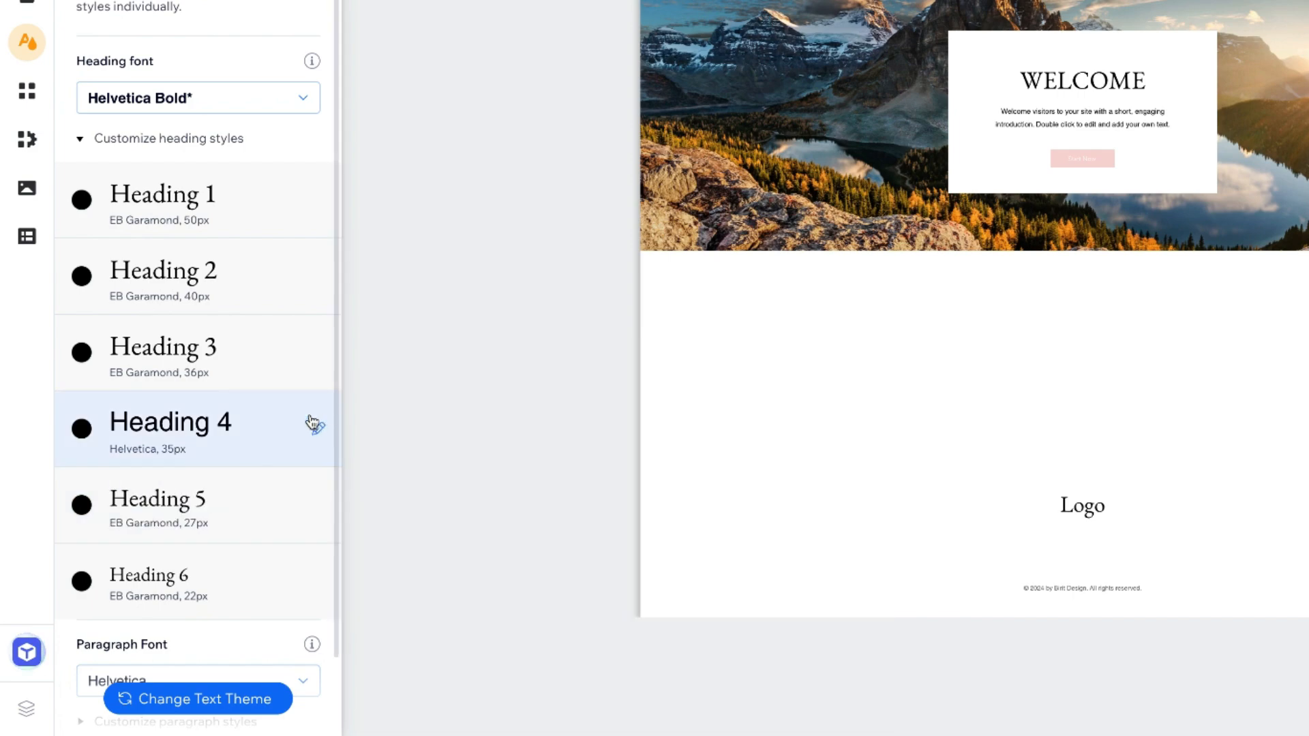
- Set the Heading 4 style to EB Garamond at 32 px and apply the changes
{"action": "left_click", "coordinate": [319, 430]}
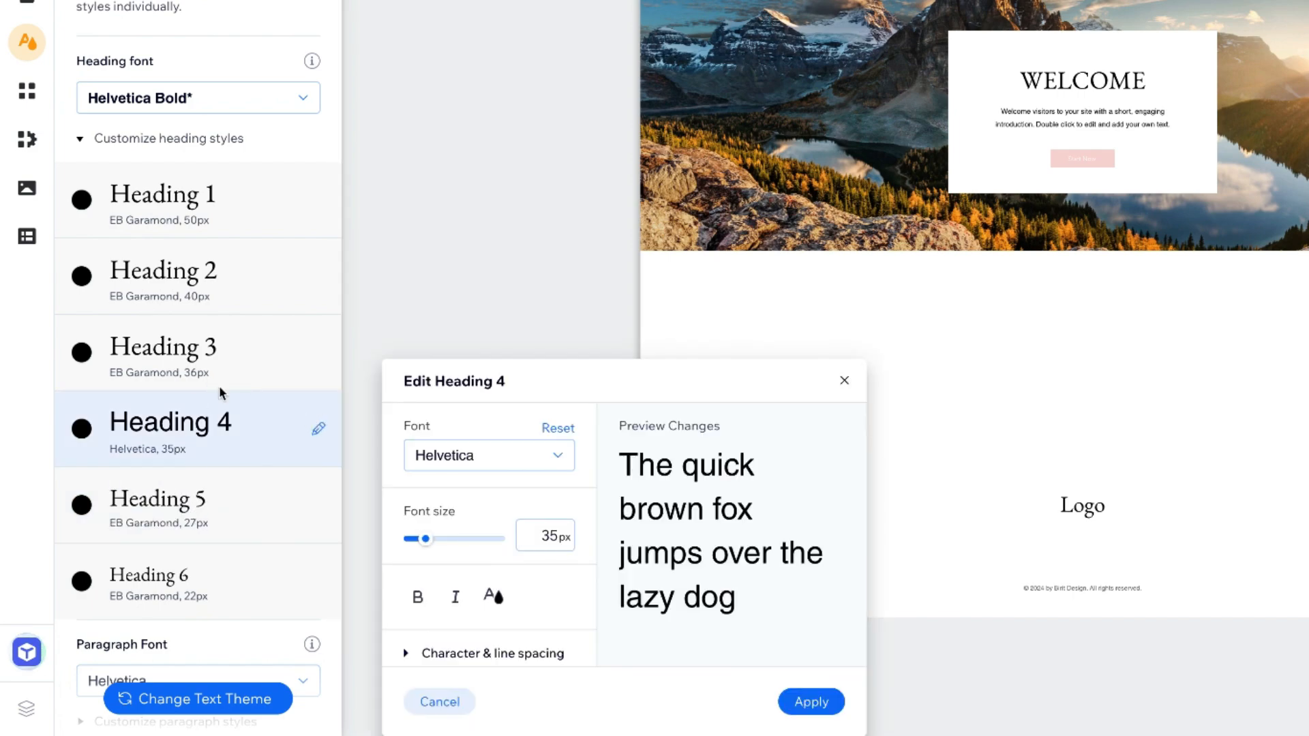
{"action": "double_click", "coordinate": [555, 536]}
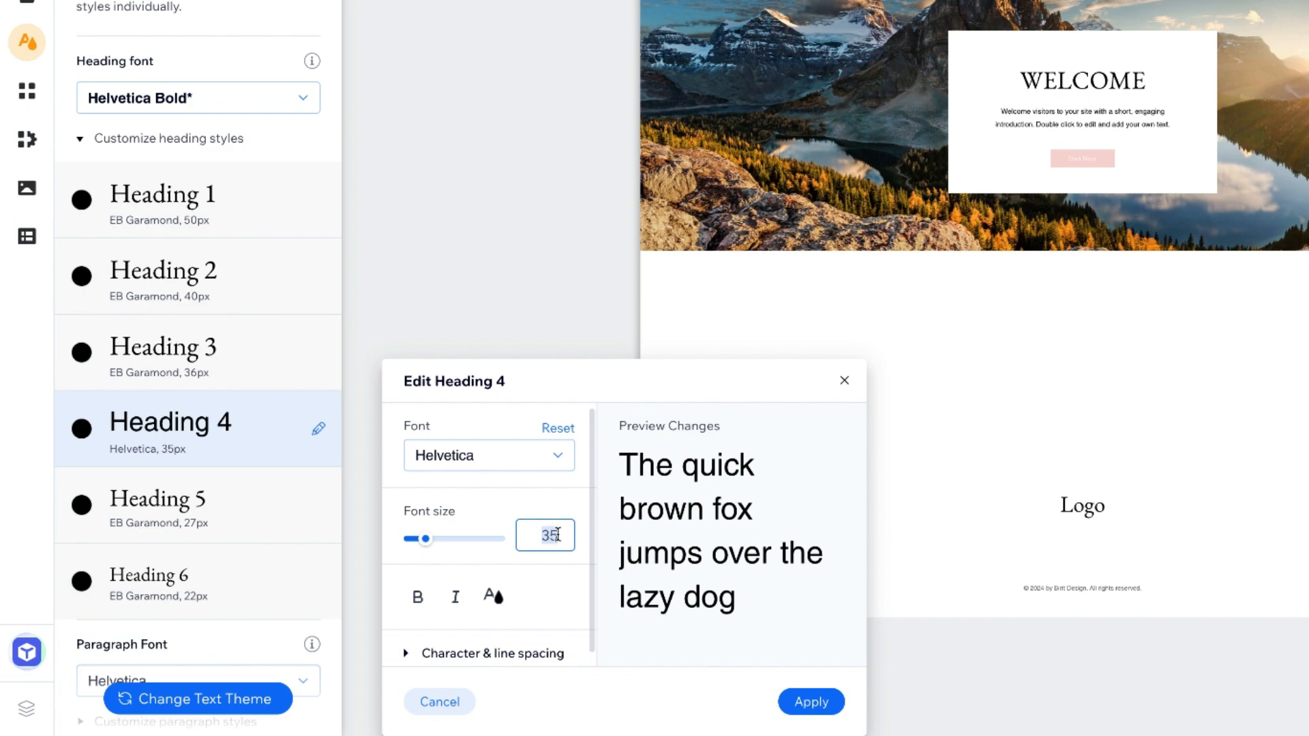
{"action": "type", "text": "32"}
{"action": "left_click", "coordinate": [476, 458]}
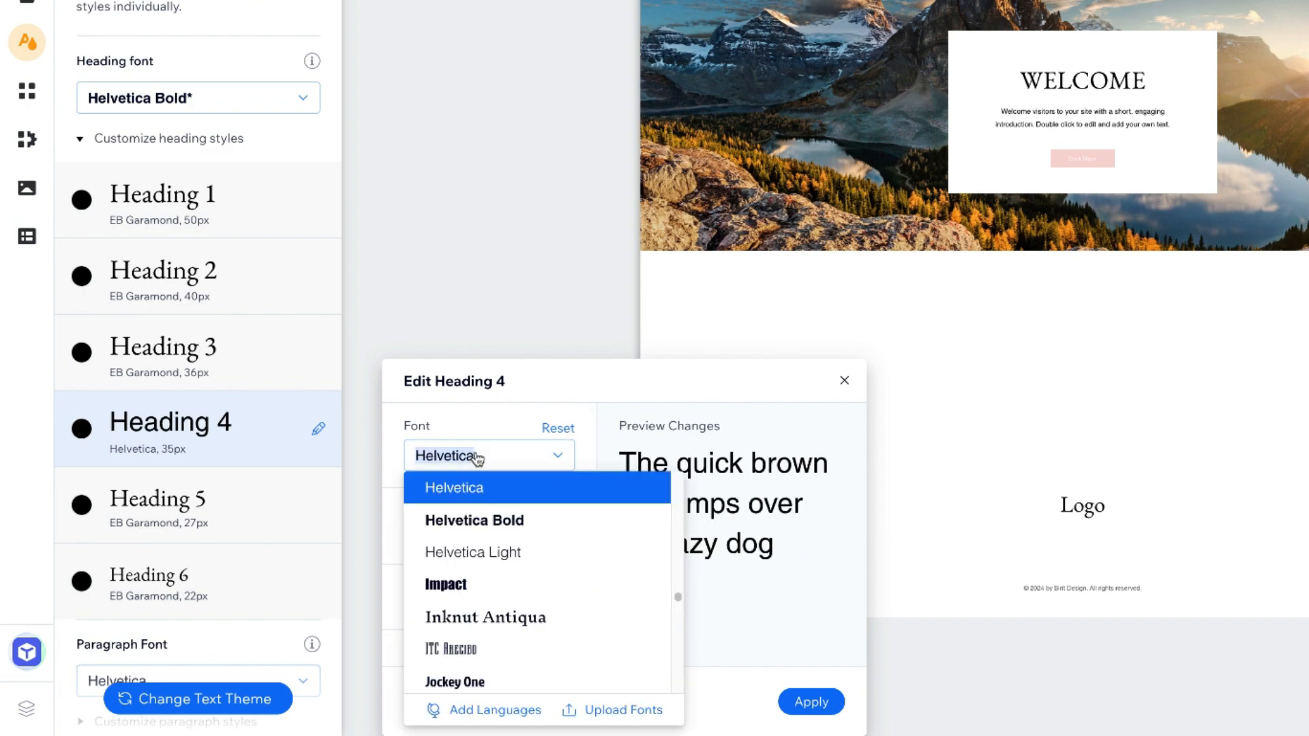
{"action": "type", "text": "EB Garamond"}
{"action": "left_click", "coordinate": [505, 492]}
{"action": "scroll", "coordinate": [551, 590], "scroll_direction": "down", "scroll_amount": 1}
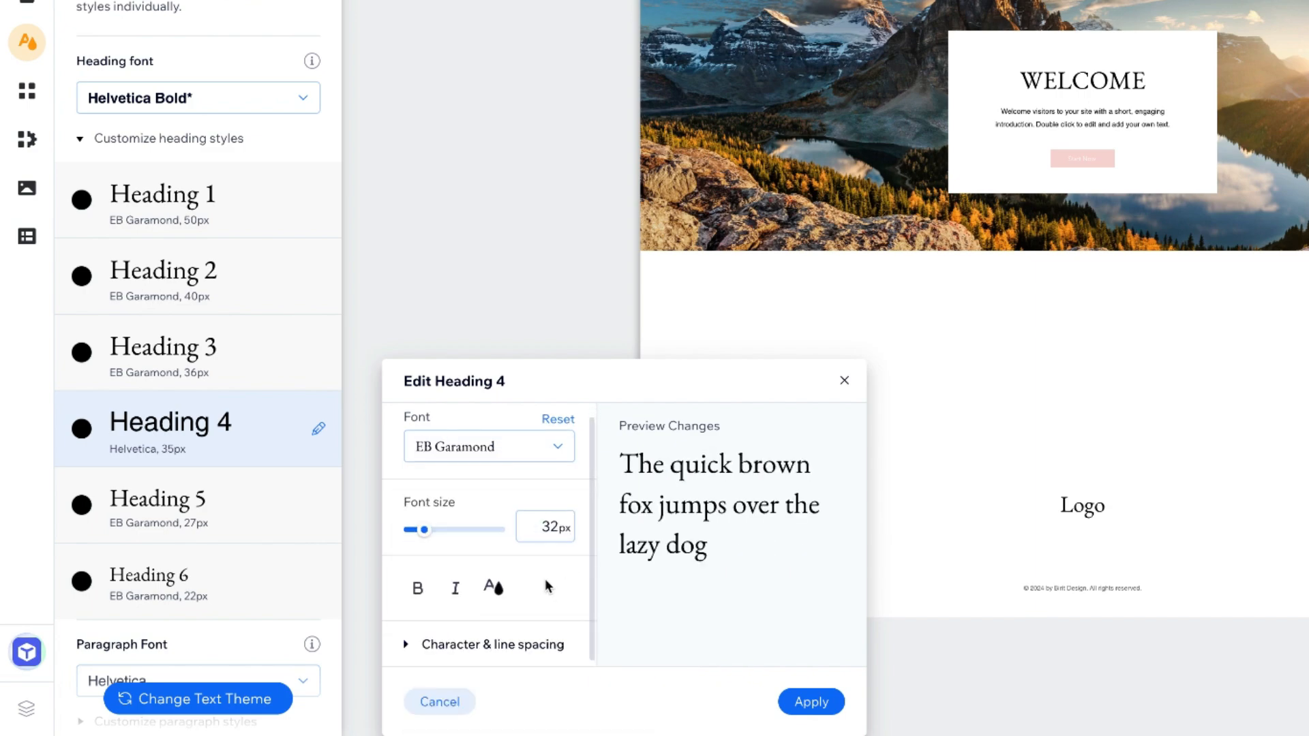
{"action": "left_click", "coordinate": [806, 702]}
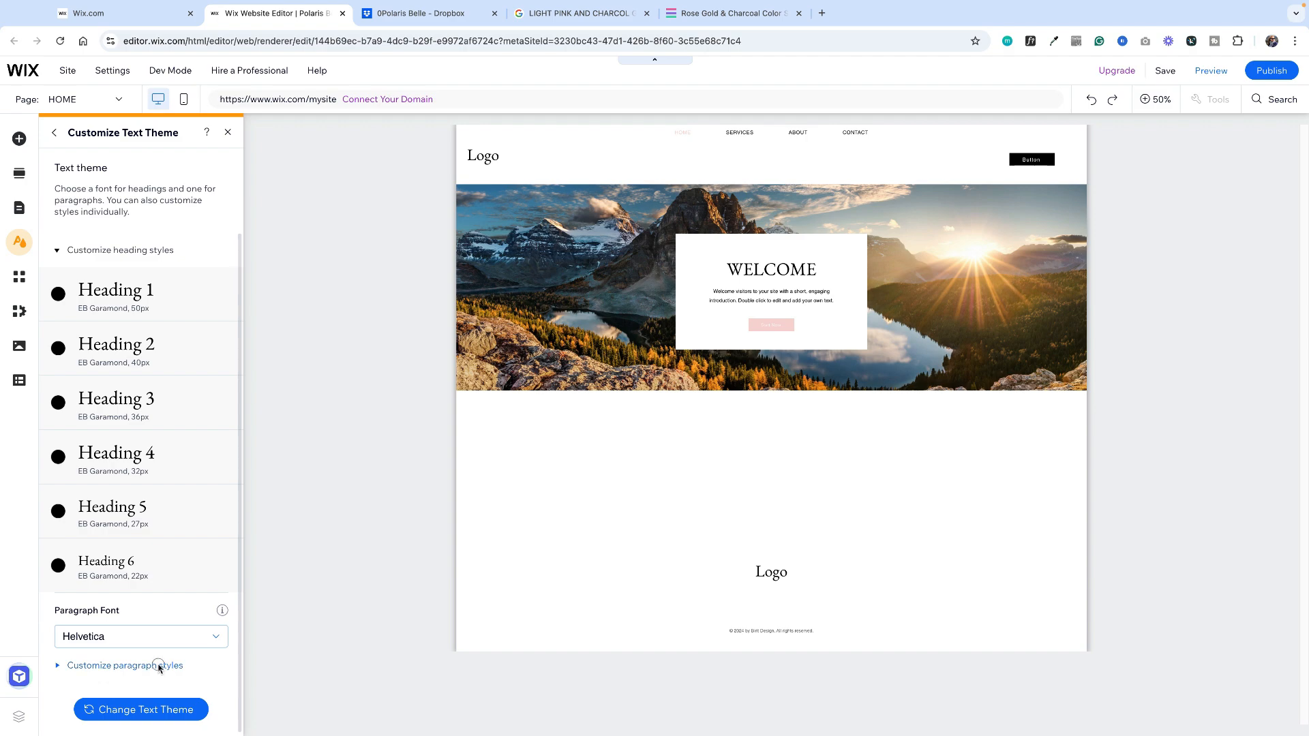
- Expand the paragraph styles, open Paragraph 1 for editing and change its font to Avenir Light
{"action": "scroll", "coordinate": [160, 672], "scroll_direction": "down", "scroll_amount": 3}
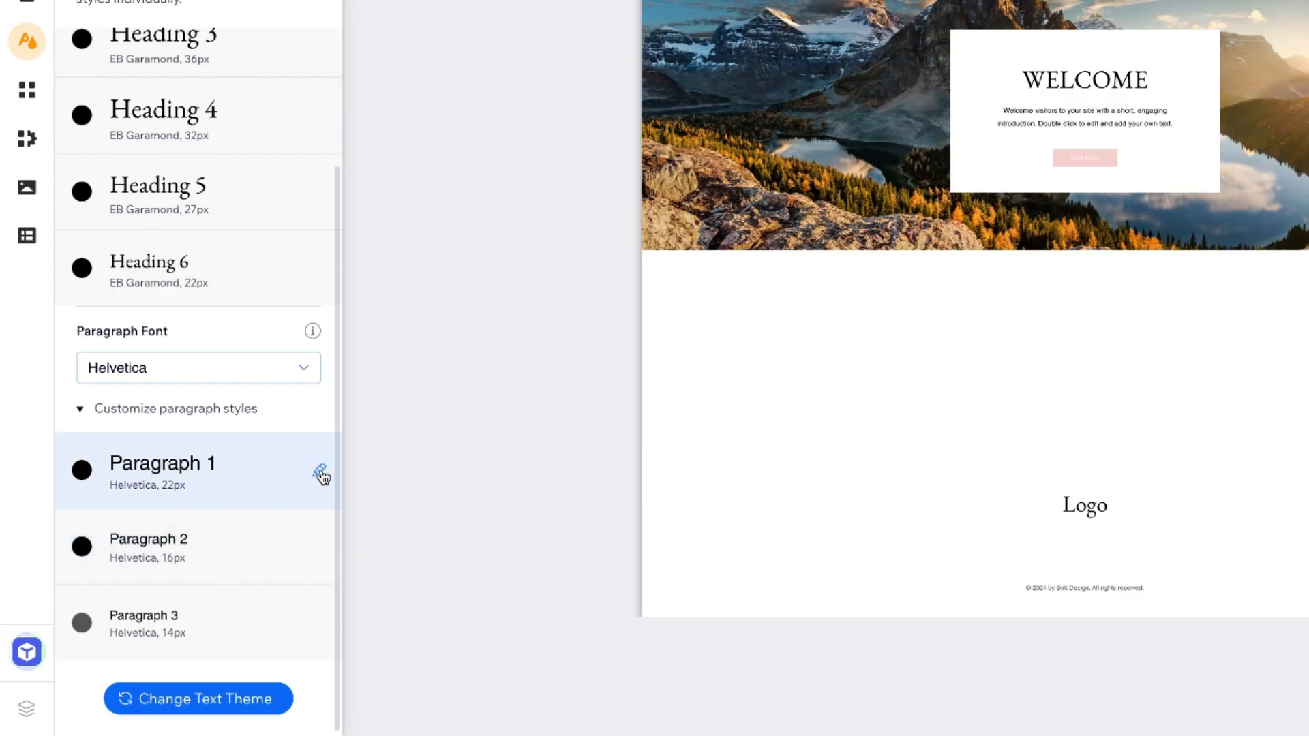
{"action": "left_click", "coordinate": [321, 473]}
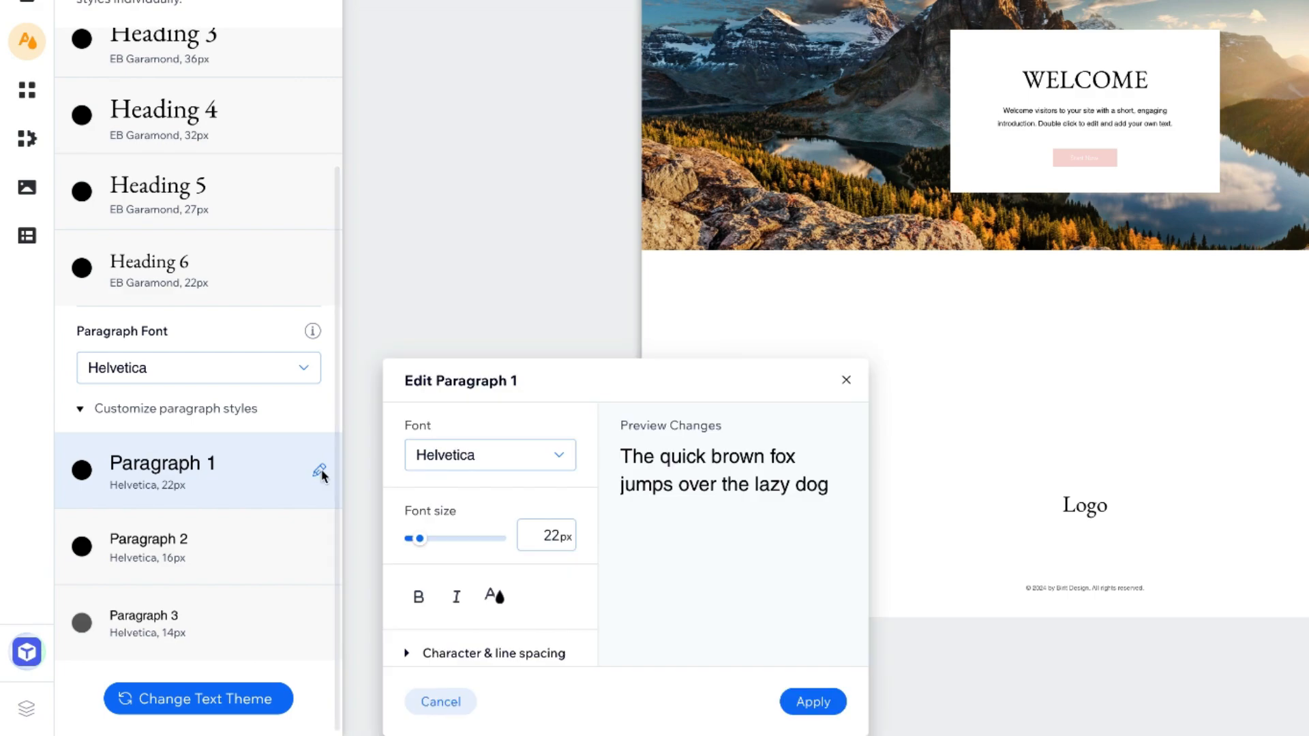
{"action": "left_click", "coordinate": [488, 454]}
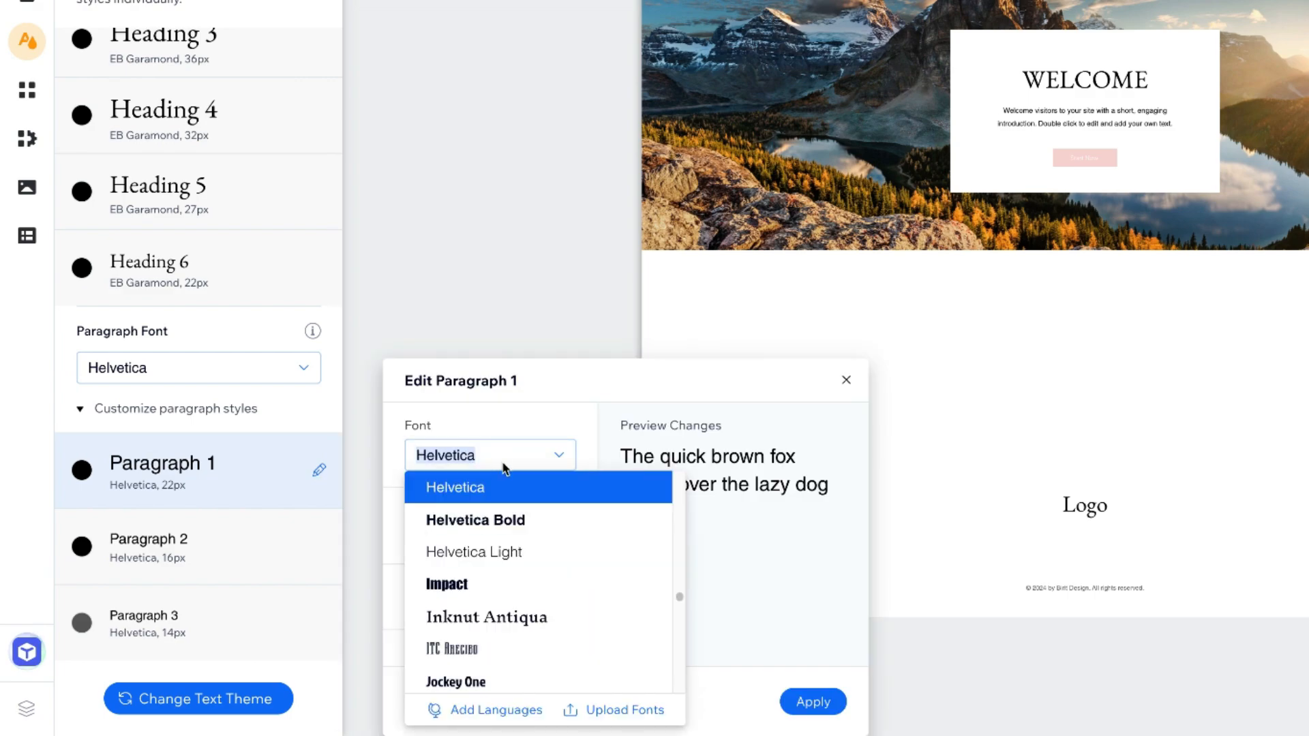
{"action": "type", "text": "Avenir"}
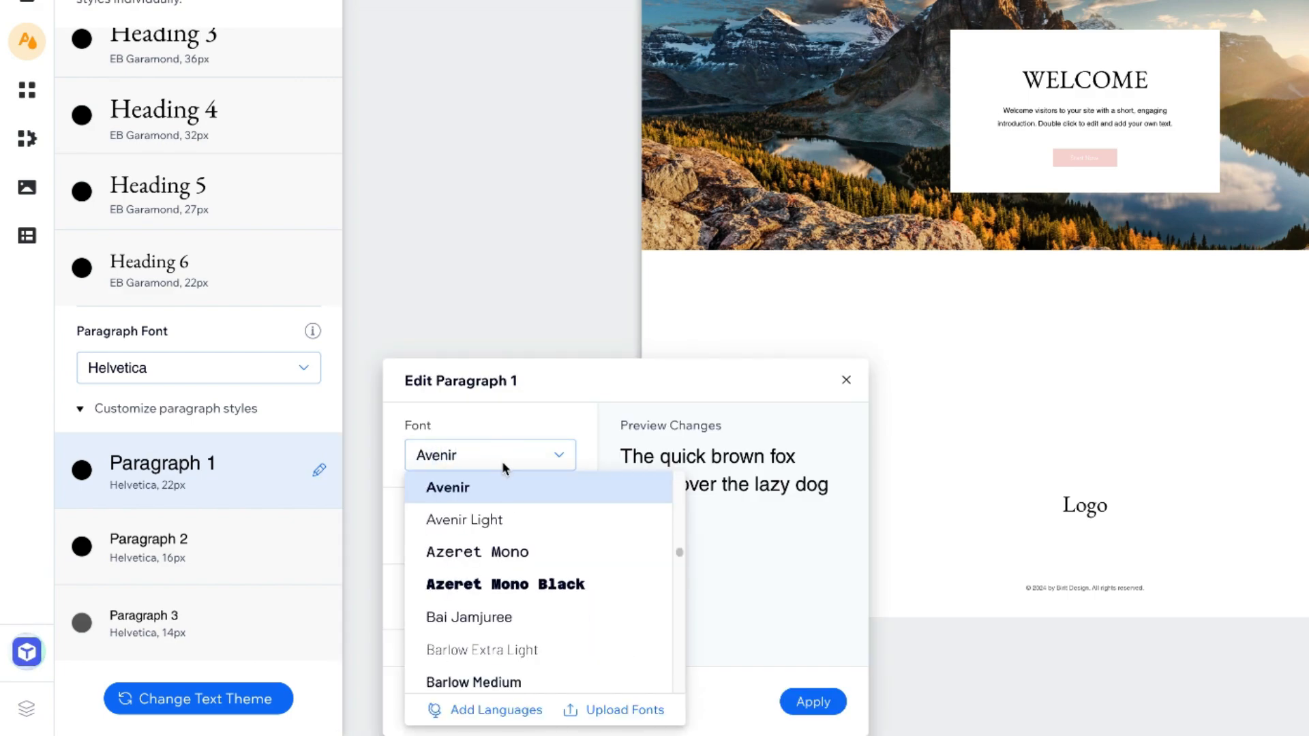
{"action": "left_click", "coordinate": [474, 522]}
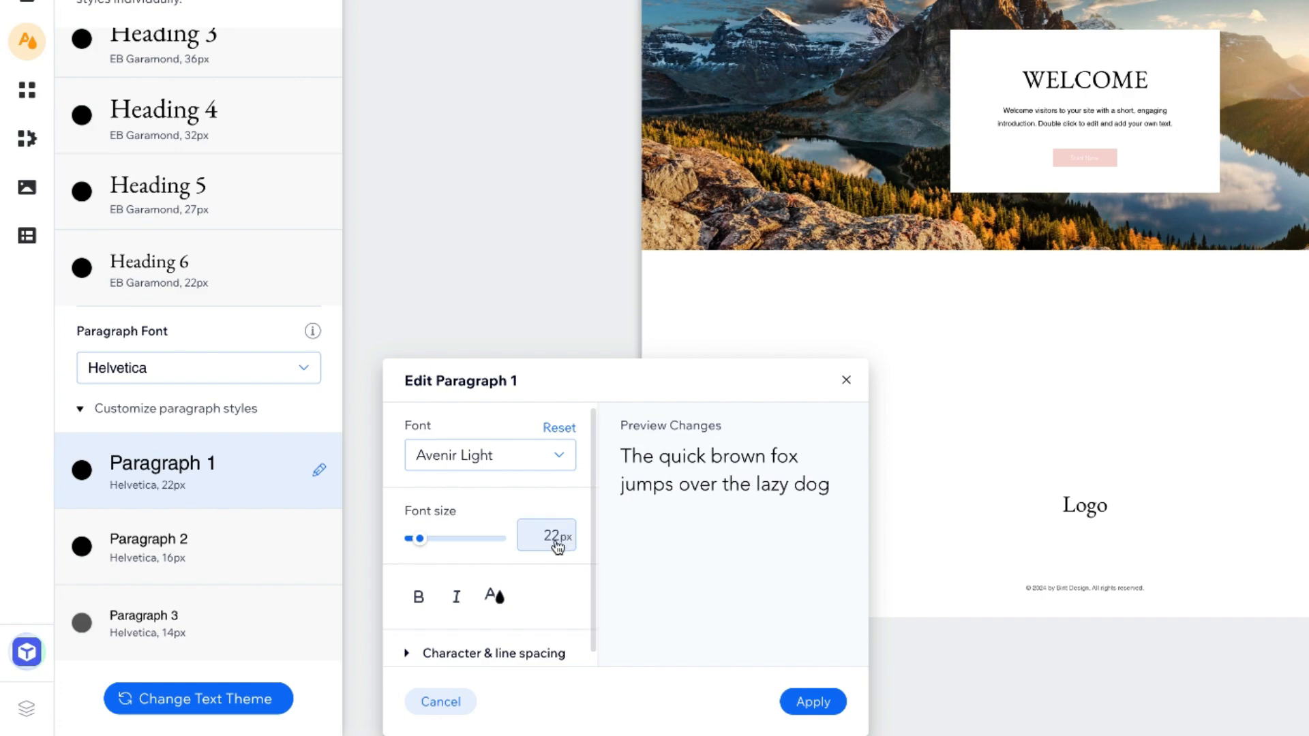
- Set Paragraph 1's font size to 18 px
{"action": "left_click", "coordinate": [566, 543]}
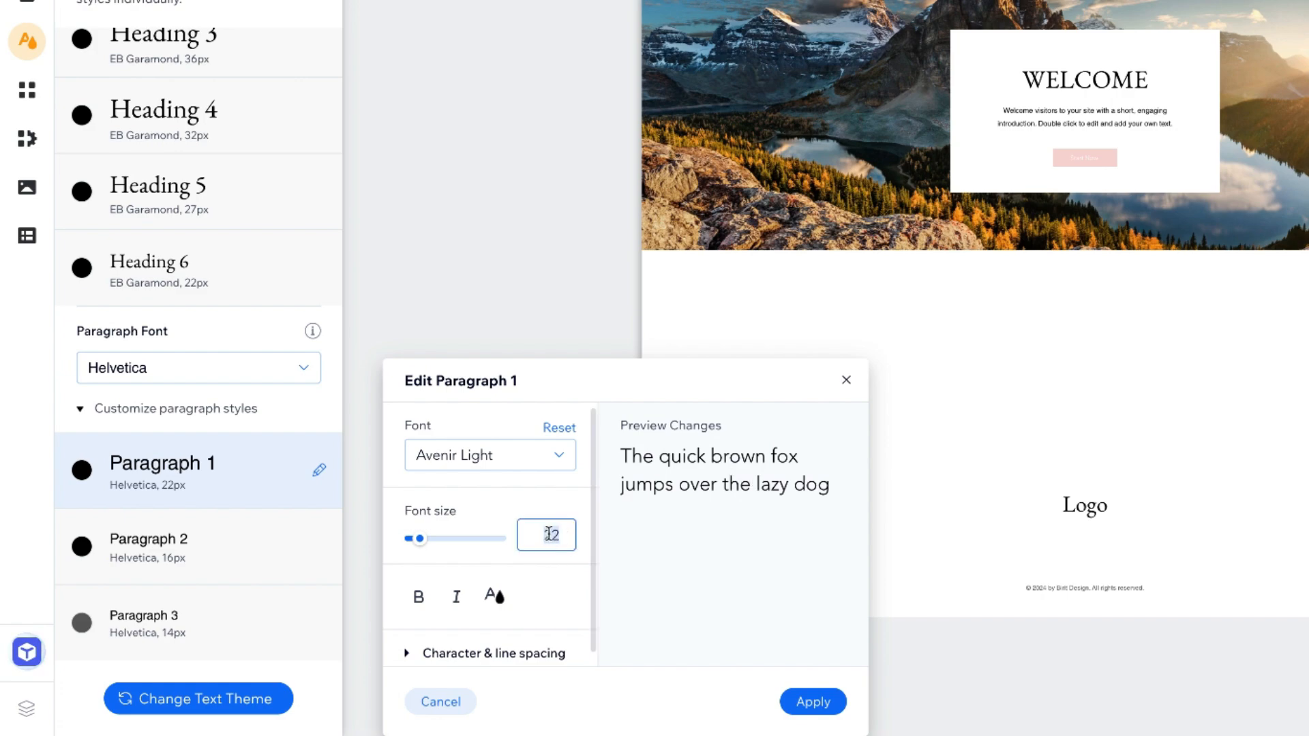
{"action": "type", "text": "18"}
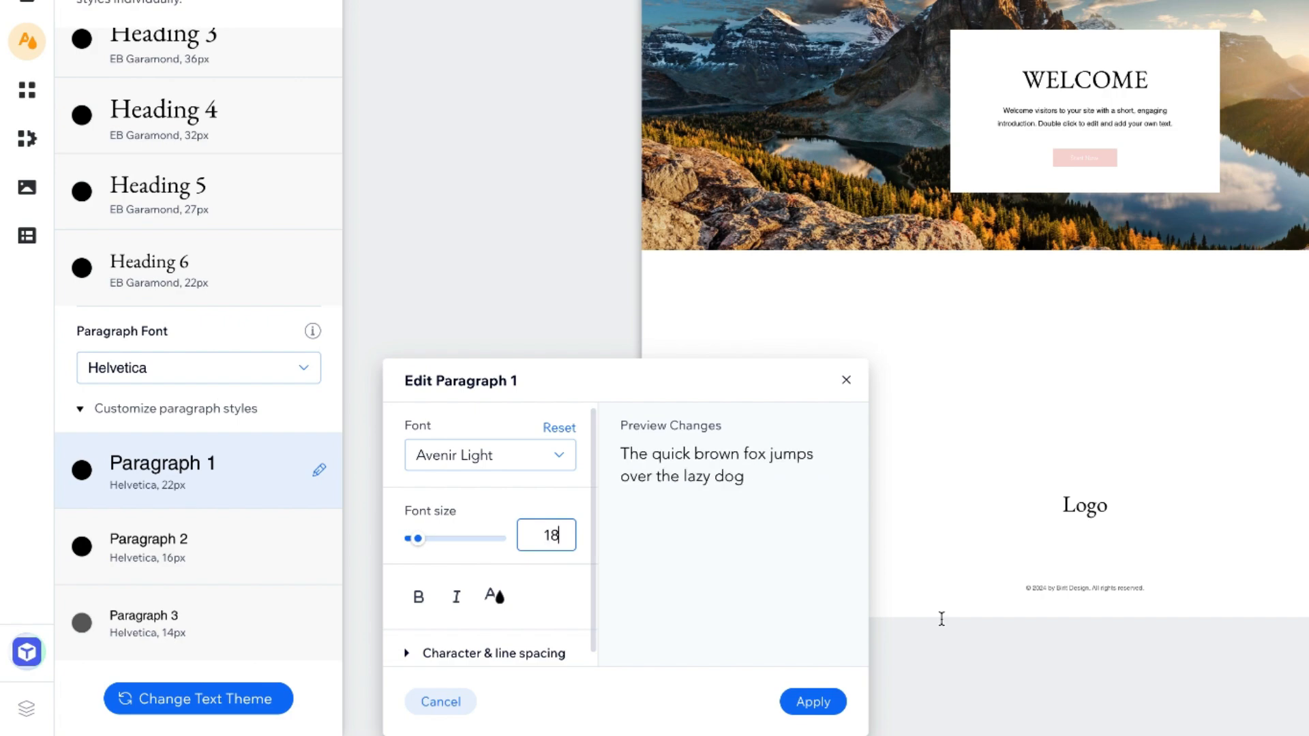
{"action": "key", "text": "BackSpace"}
{"action": "type", "text": "6"}
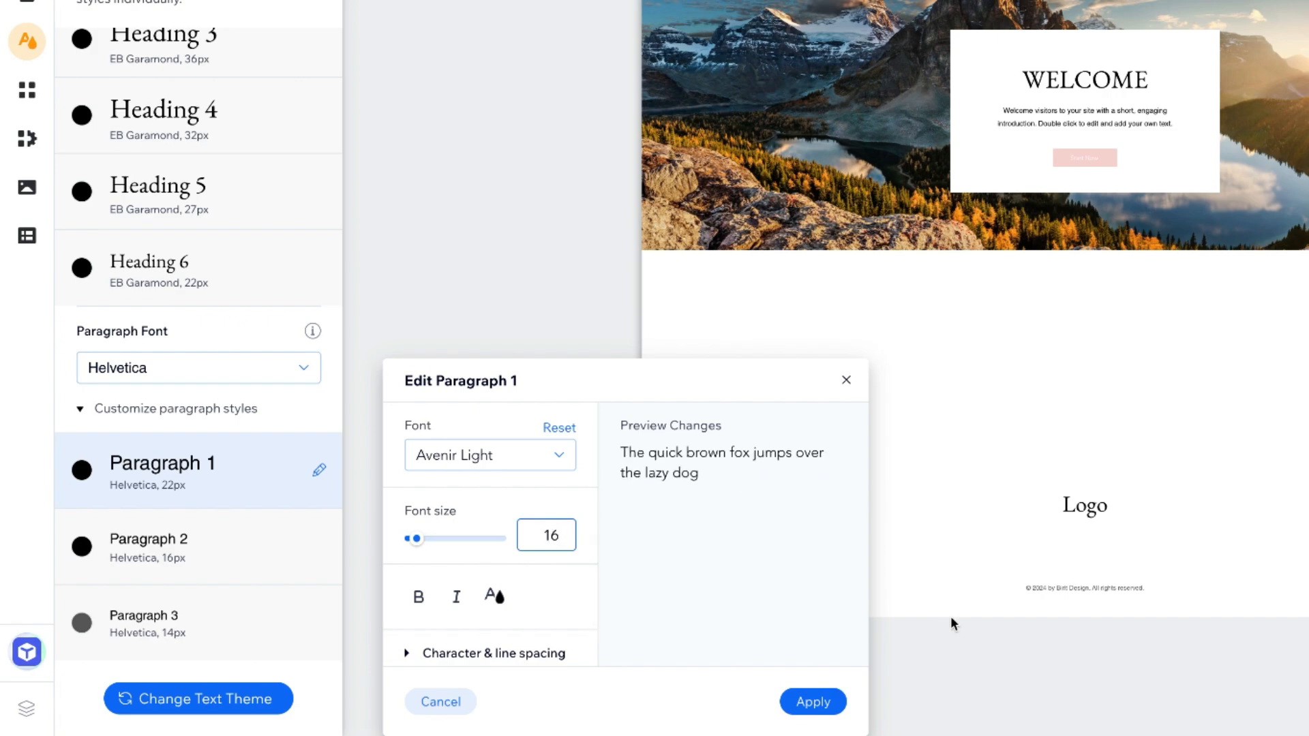
{"action": "type", "text": "8"}
- Set Paragraph 1's custom line spacing to 1.6 and apply the style changes
{"action": "left_click", "coordinate": [476, 648]}
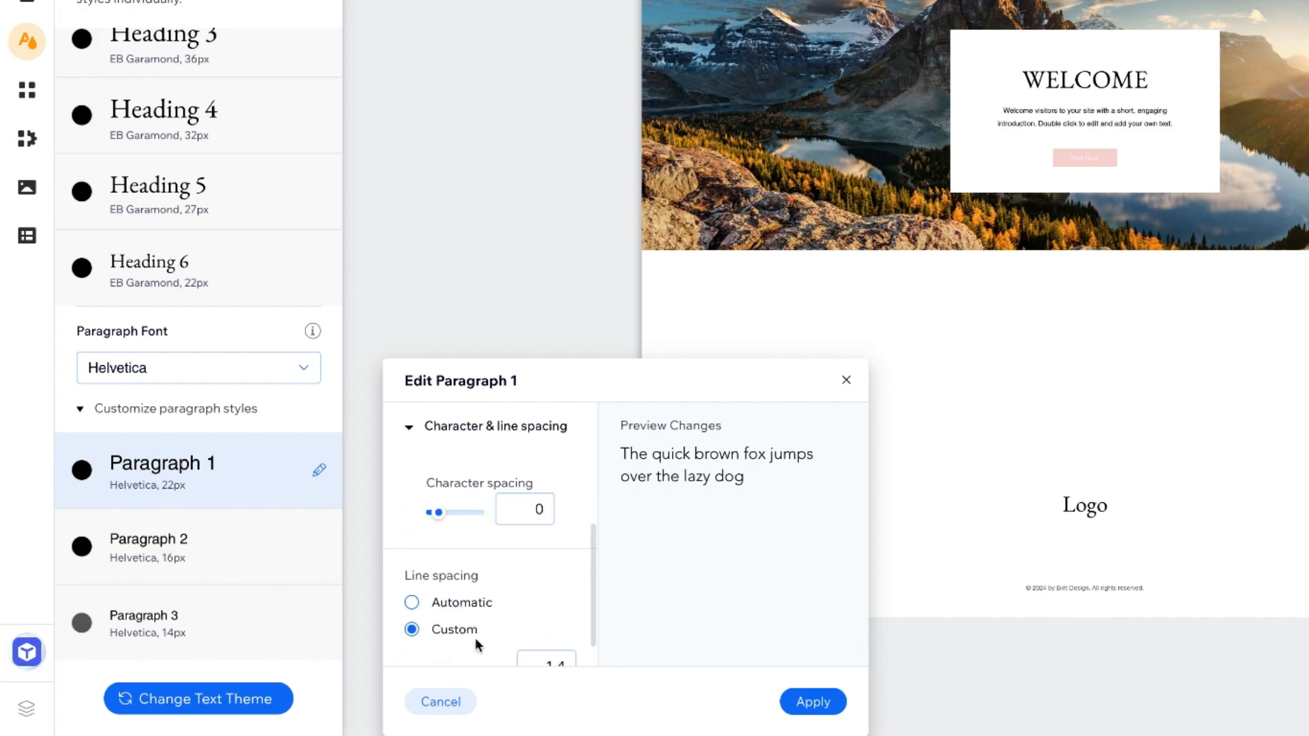
{"action": "scroll", "coordinate": [517, 579], "scroll_direction": "down", "scroll_amount": 1}
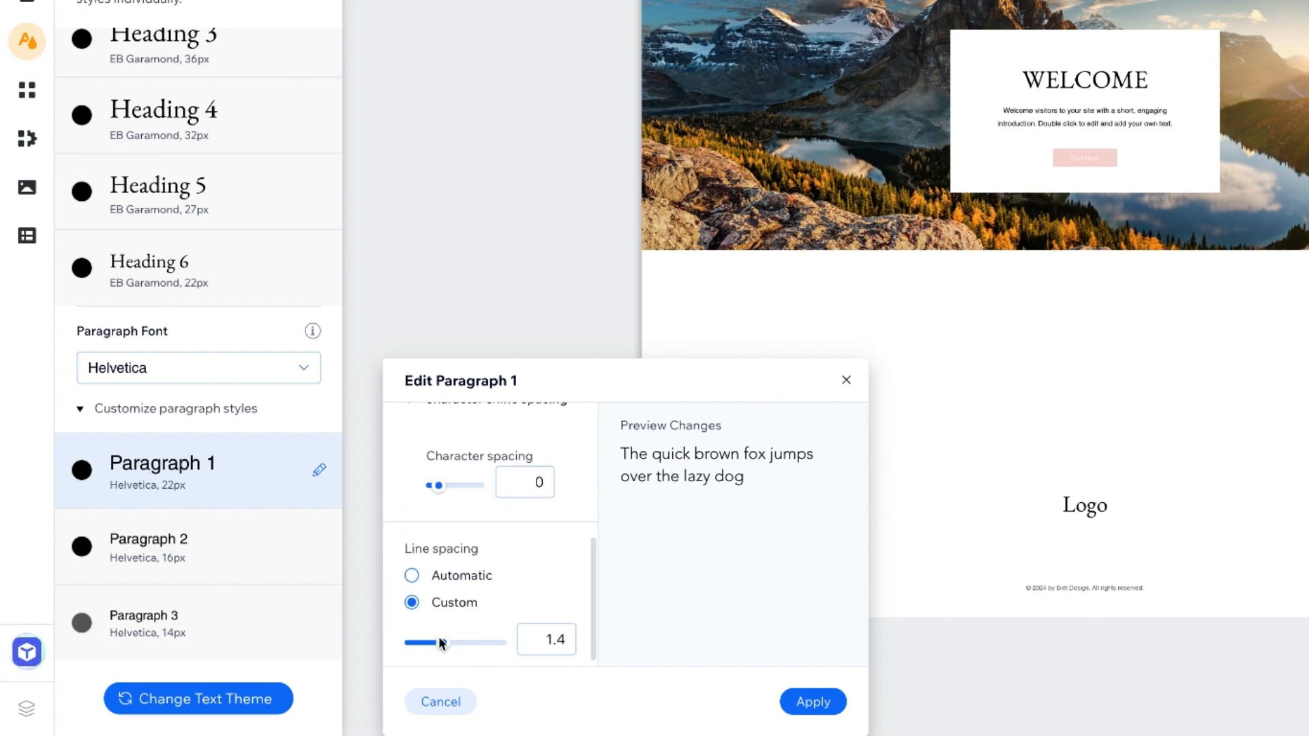
{"action": "left_click_drag", "start_coordinate": [444, 643], "coordinate": [448, 643]}
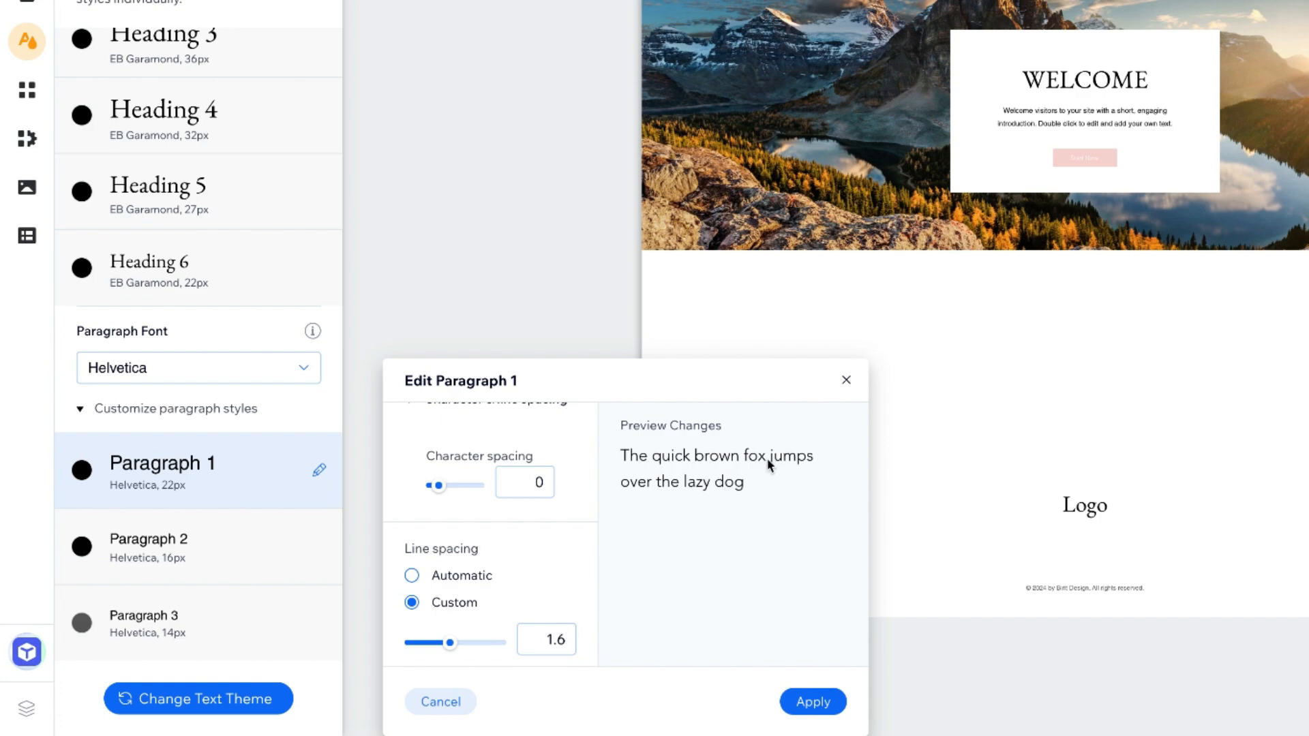
{"action": "left_click", "coordinate": [814, 703]}
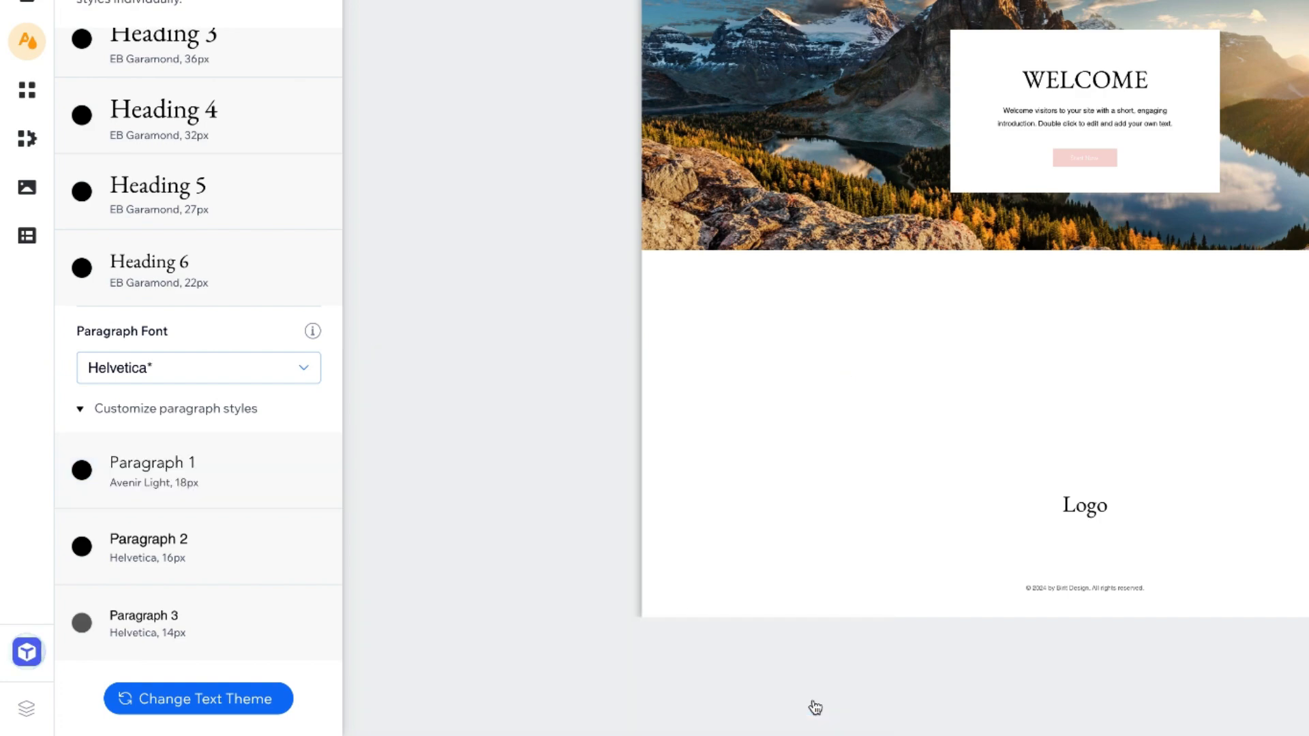
- Set the Paragraph 2 style to Avenir Light with custom line spacing of 1.6 and apply the changes
{"action": "left_click", "coordinate": [319, 546]}
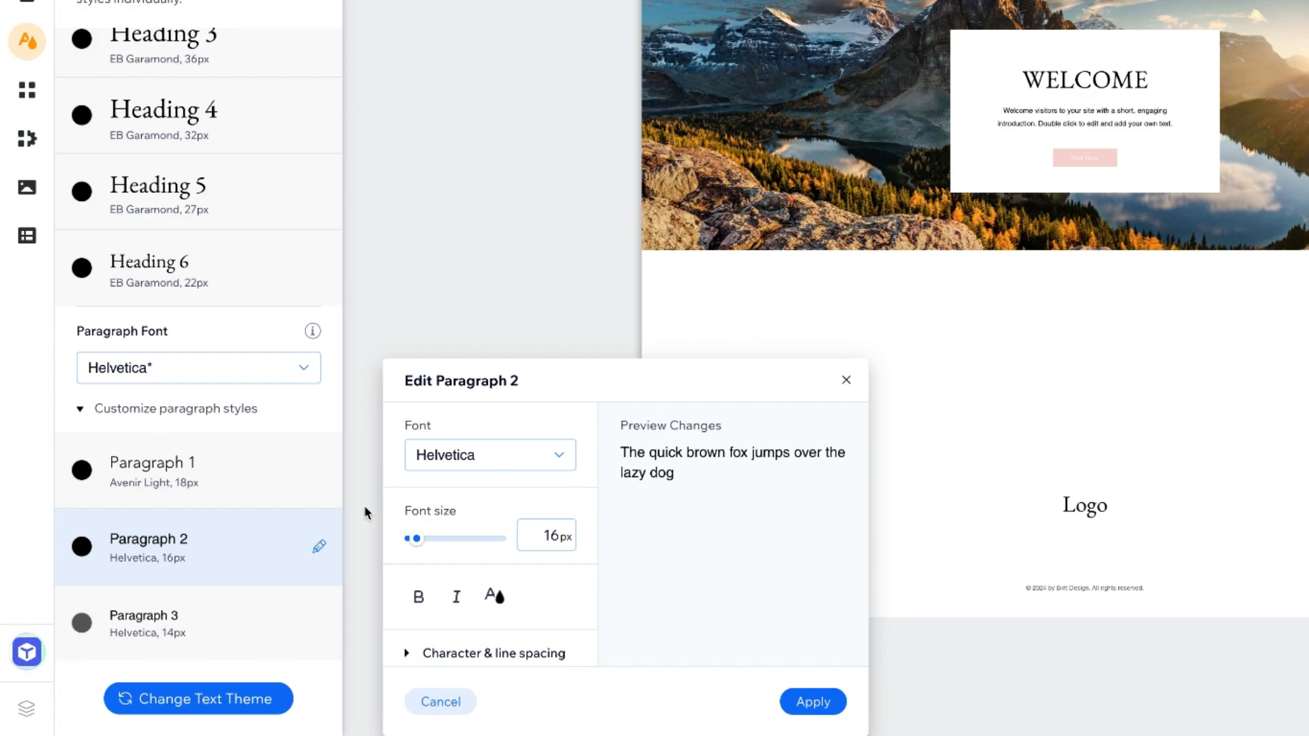
{"action": "left_click", "coordinate": [544, 456]}
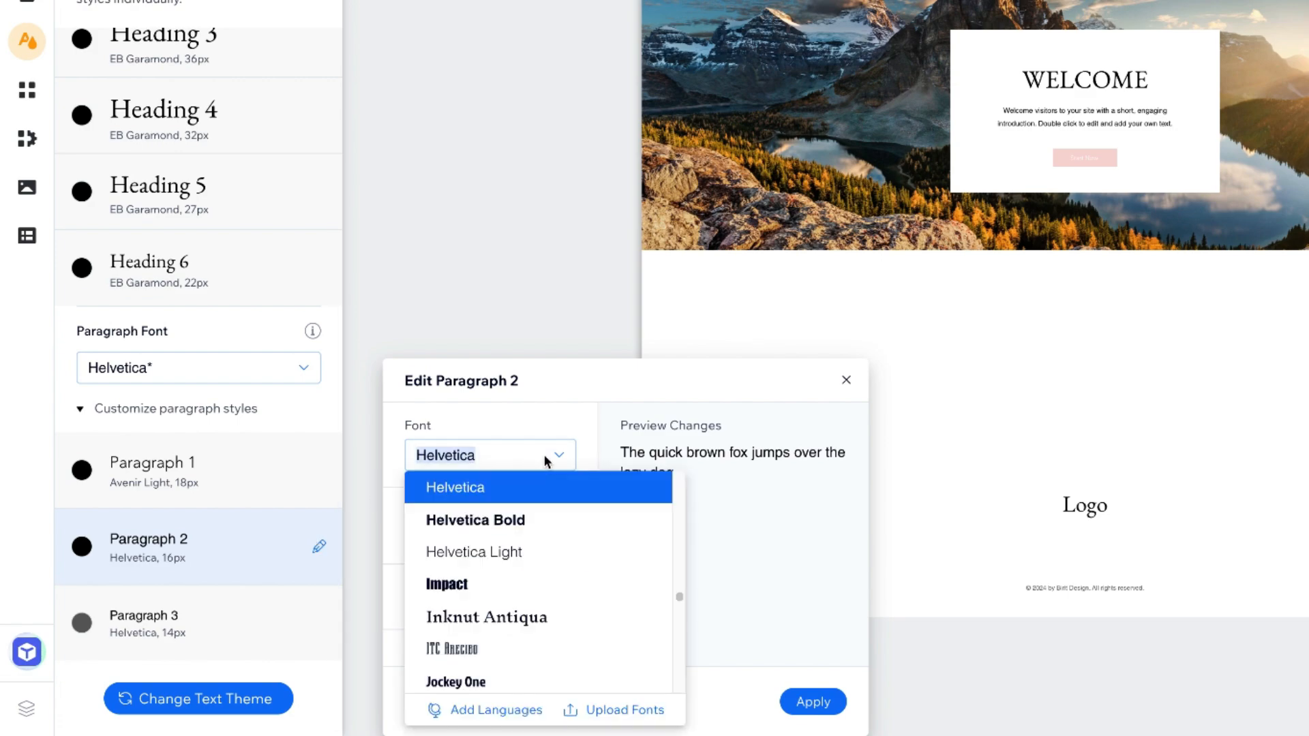
{"action": "type", "text": "Avenir"}
{"action": "left_click", "coordinate": [489, 543]}
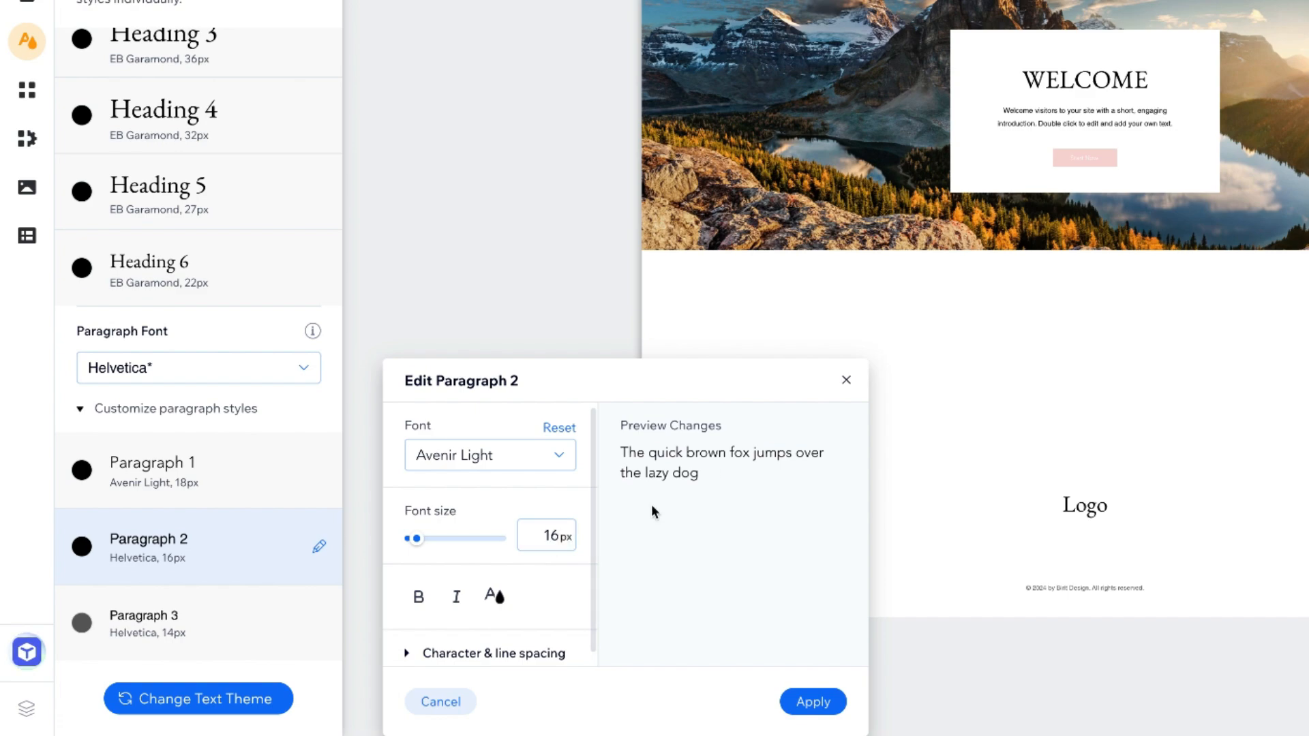
{"action": "left_click", "coordinate": [486, 653]}
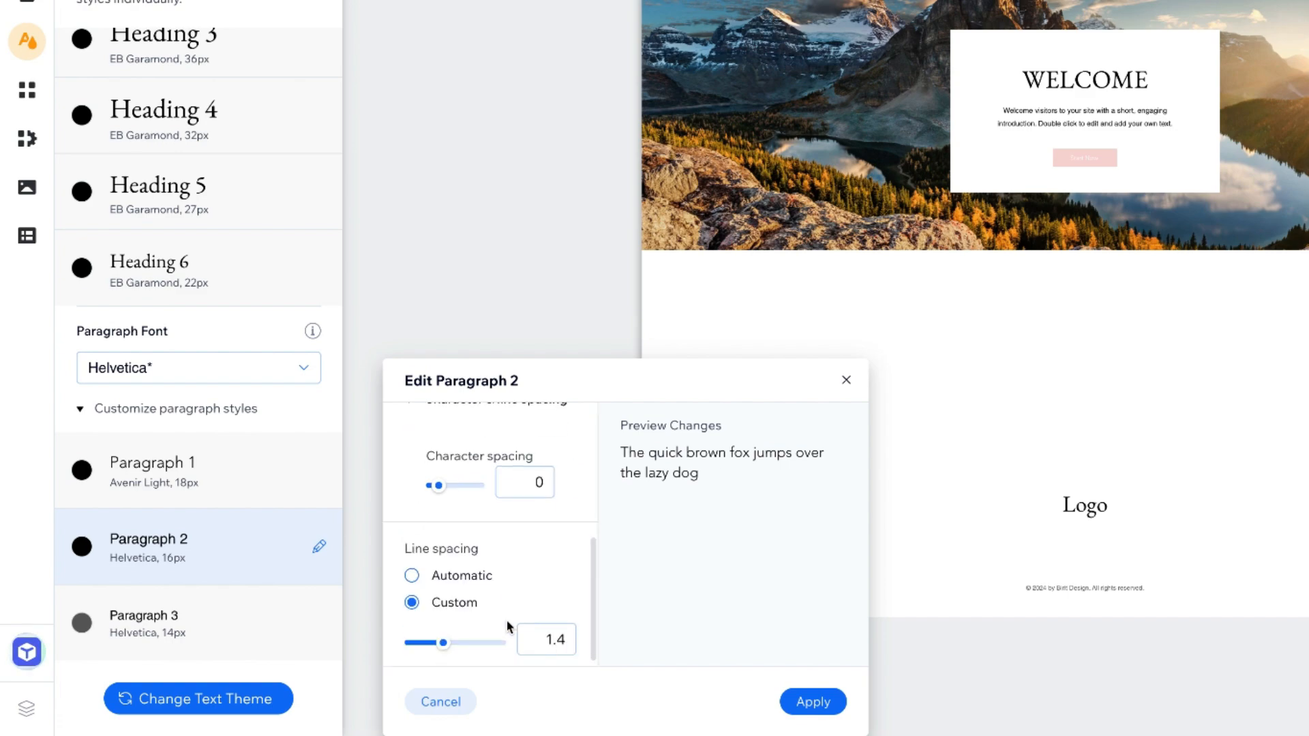
{"action": "left_click_drag", "start_coordinate": [443, 644], "coordinate": [450, 642]}
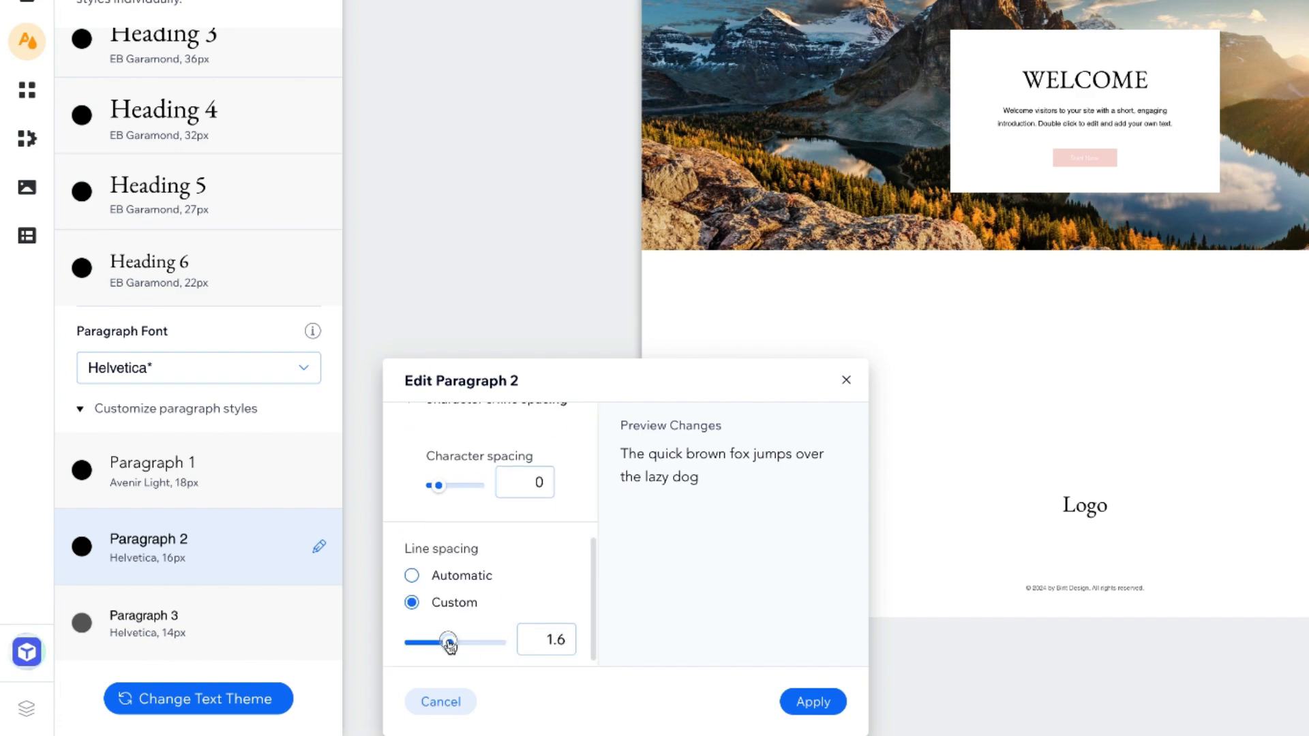
{"action": "left_click", "coordinate": [811, 701]}
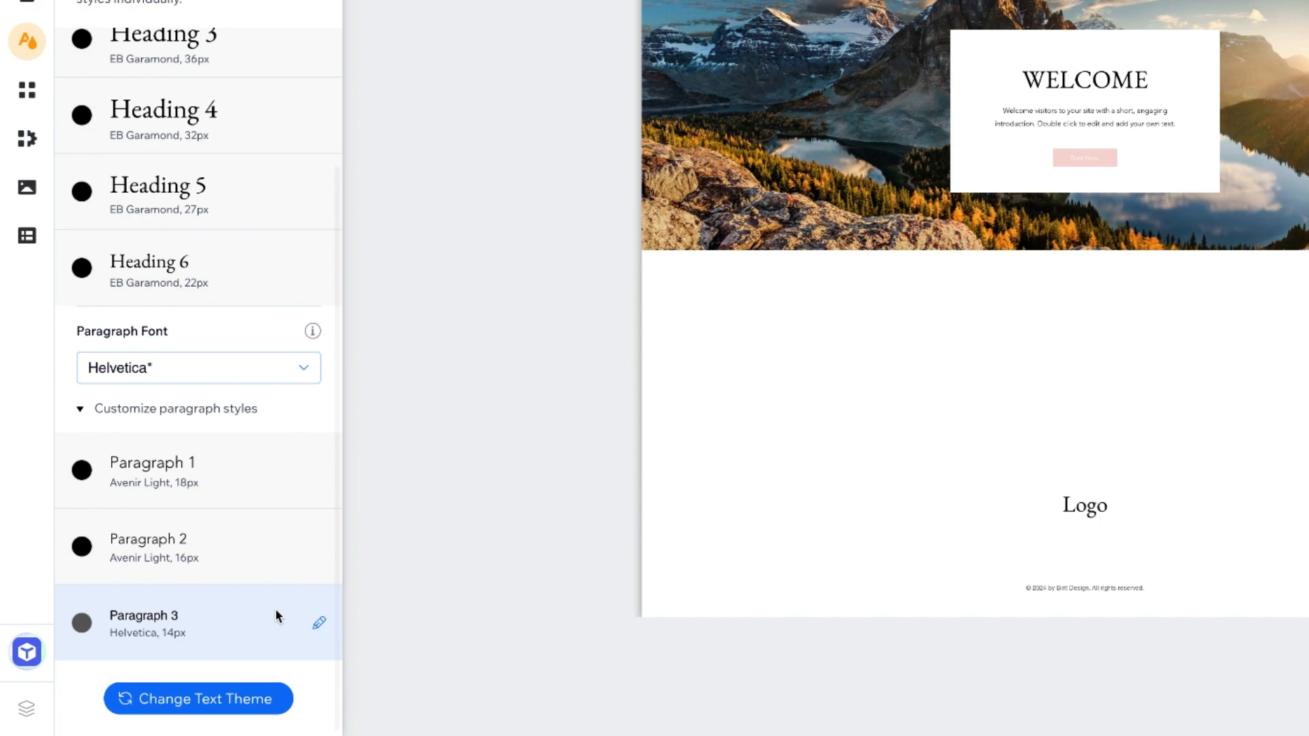
- Set the Paragraph 3 style to Avenir Light with custom line spacing of 1.6 and apply the changes
{"action": "left_click", "coordinate": [318, 622]}
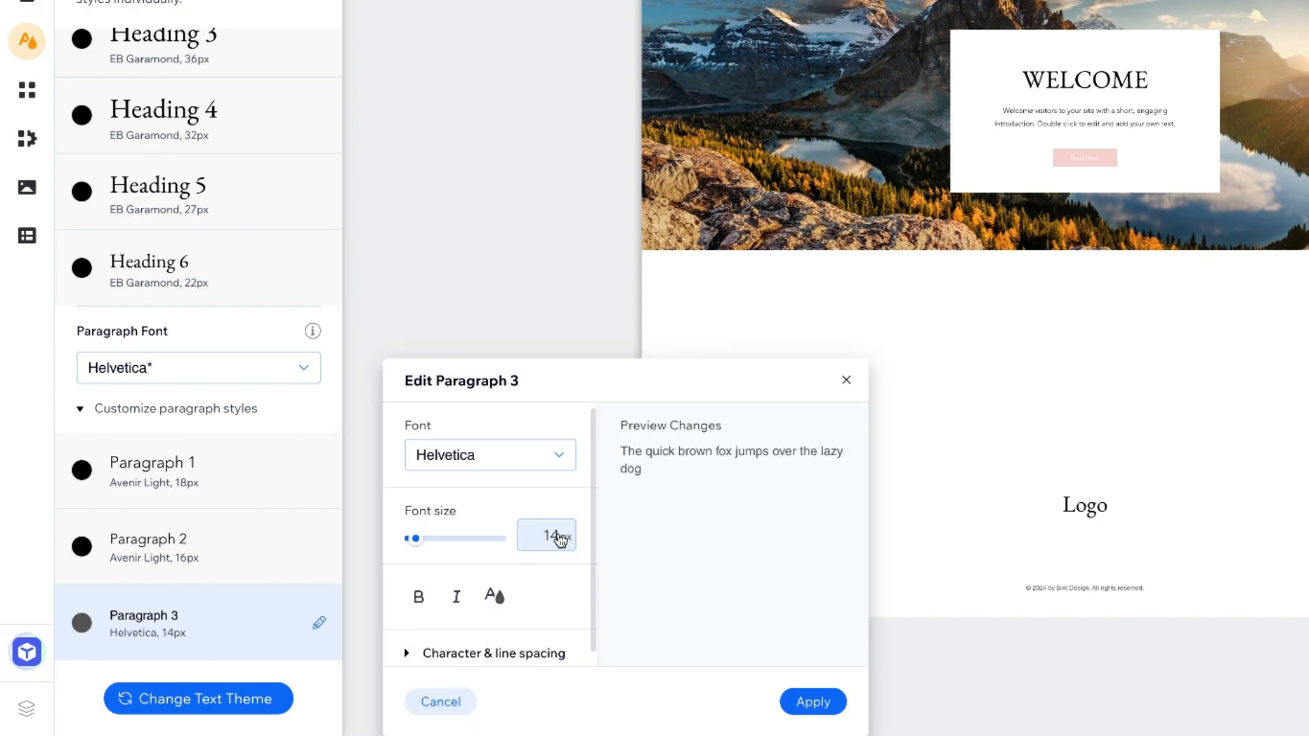
{"action": "left_click", "coordinate": [526, 452]}
{"action": "type", "text": "Avenida"}
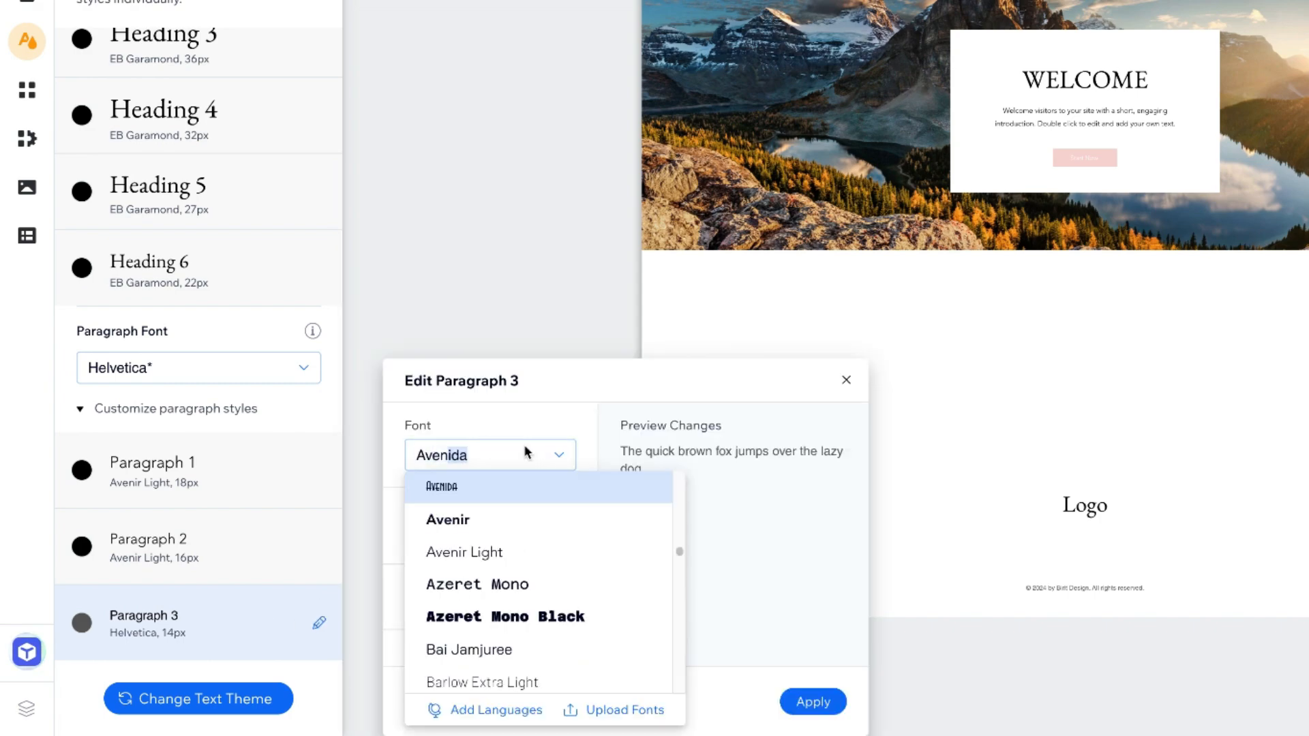
{"action": "left_click", "coordinate": [484, 556]}
{"action": "left_click", "coordinate": [469, 644]}
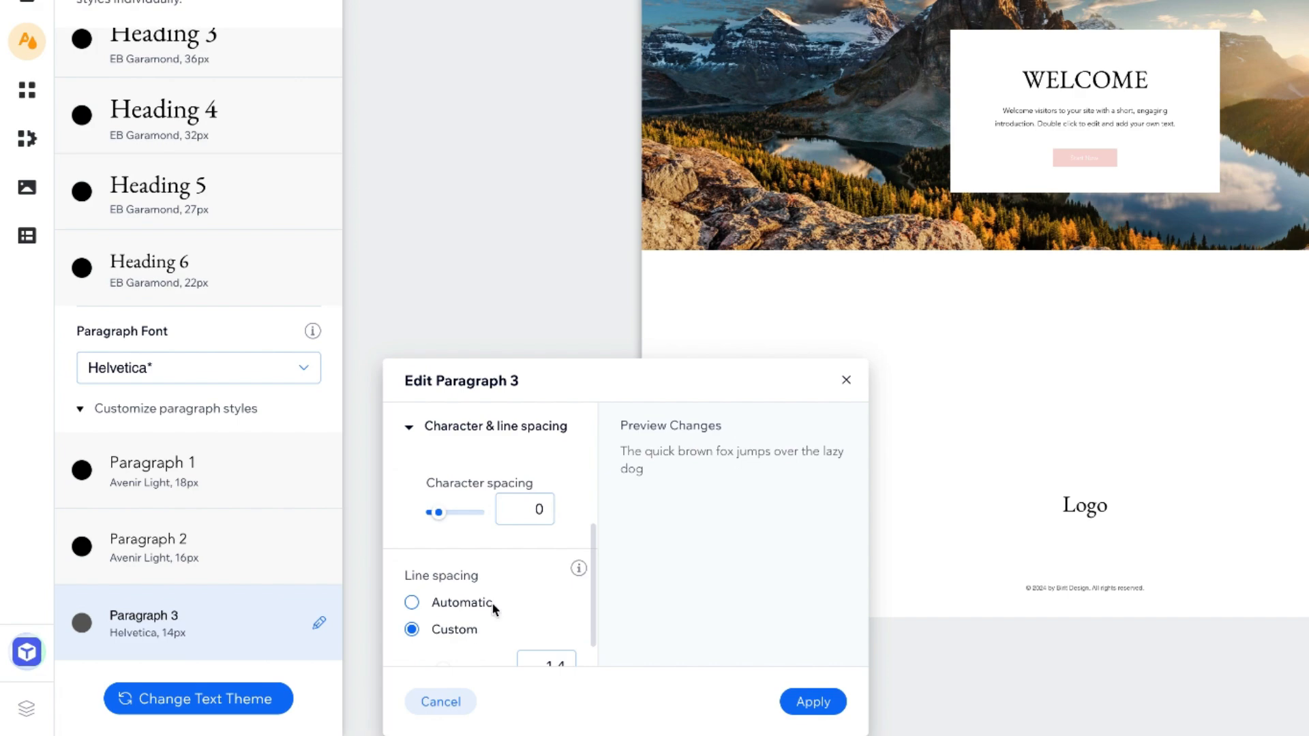
{"action": "scroll", "coordinate": [492, 609], "scroll_direction": "down", "scroll_amount": 1}
{"action": "left_click_drag", "start_coordinate": [447, 640], "coordinate": [451, 641]}
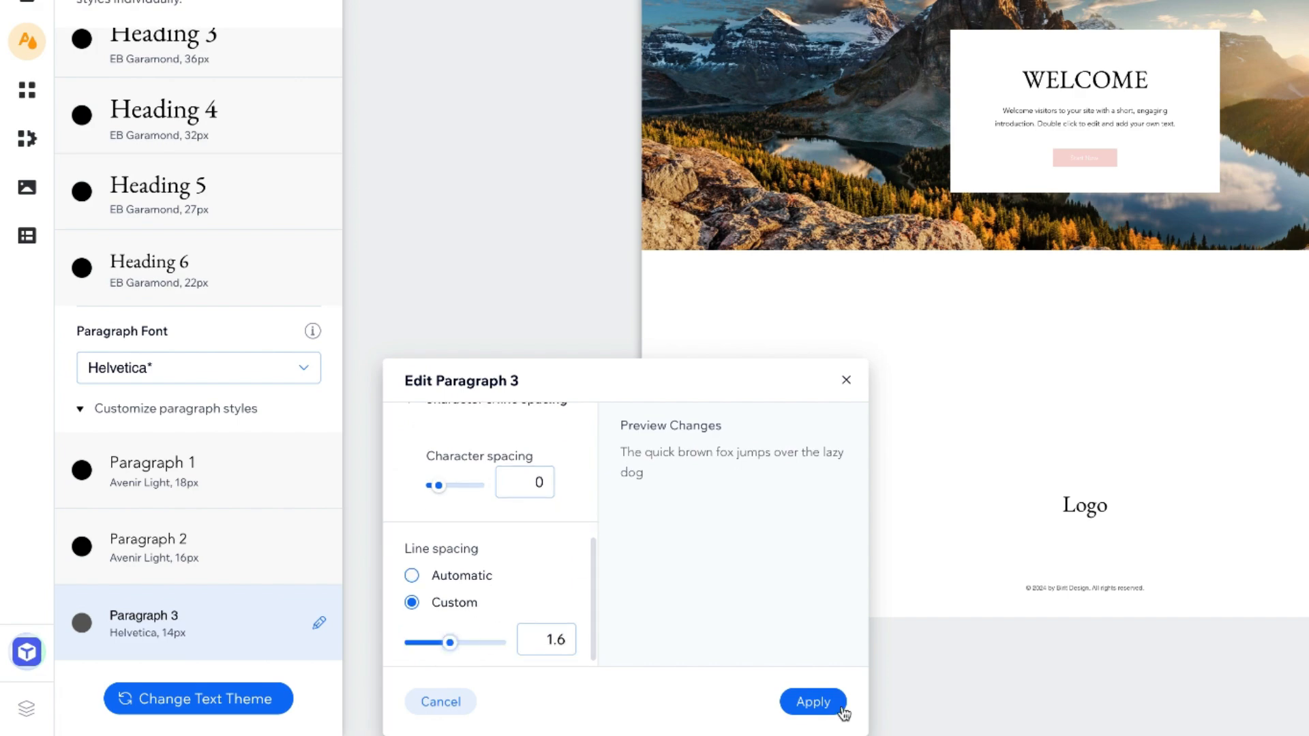
{"action": "left_click", "coordinate": [799, 700]}
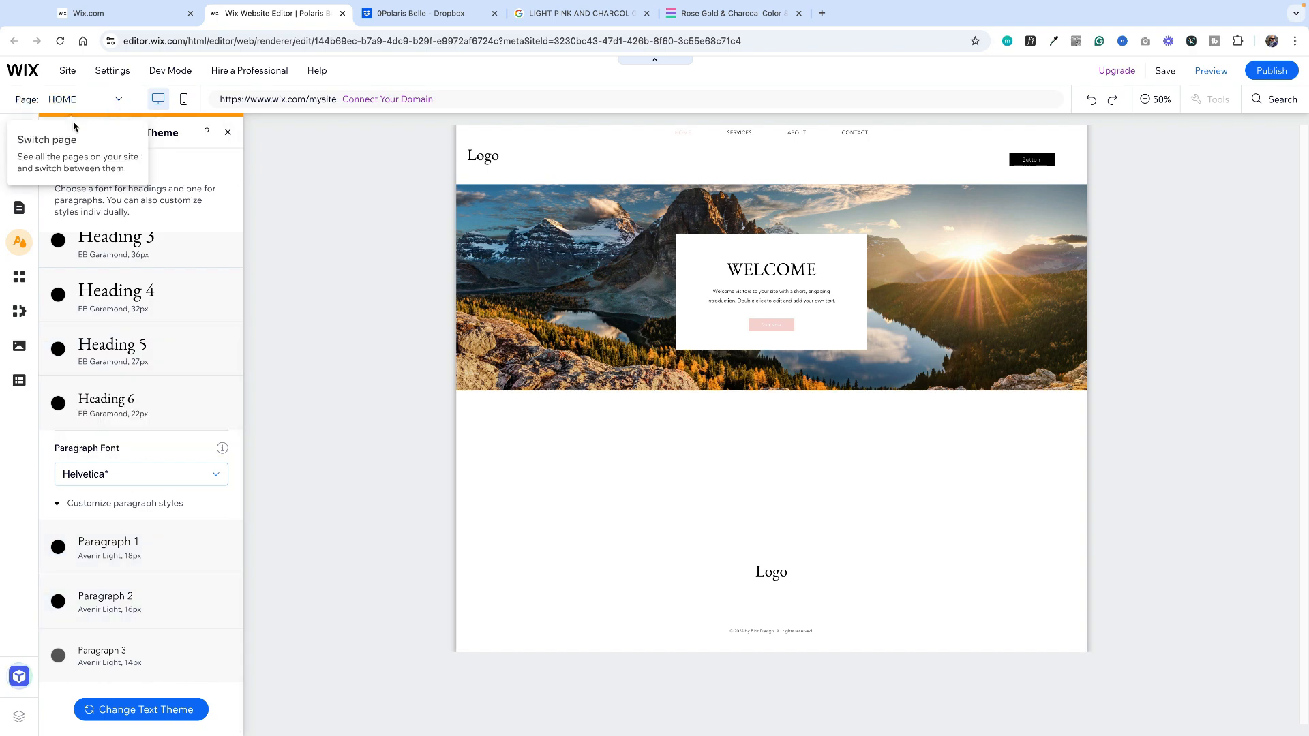
- Close the text theme settings, try the Paragraph 1 and Paragraph 3 styles on the Welcome introduction text, and apply Paragraph 2
{"action": "left_click", "coordinate": [45, 136]}
{"action": "left_click", "coordinate": [228, 132]}
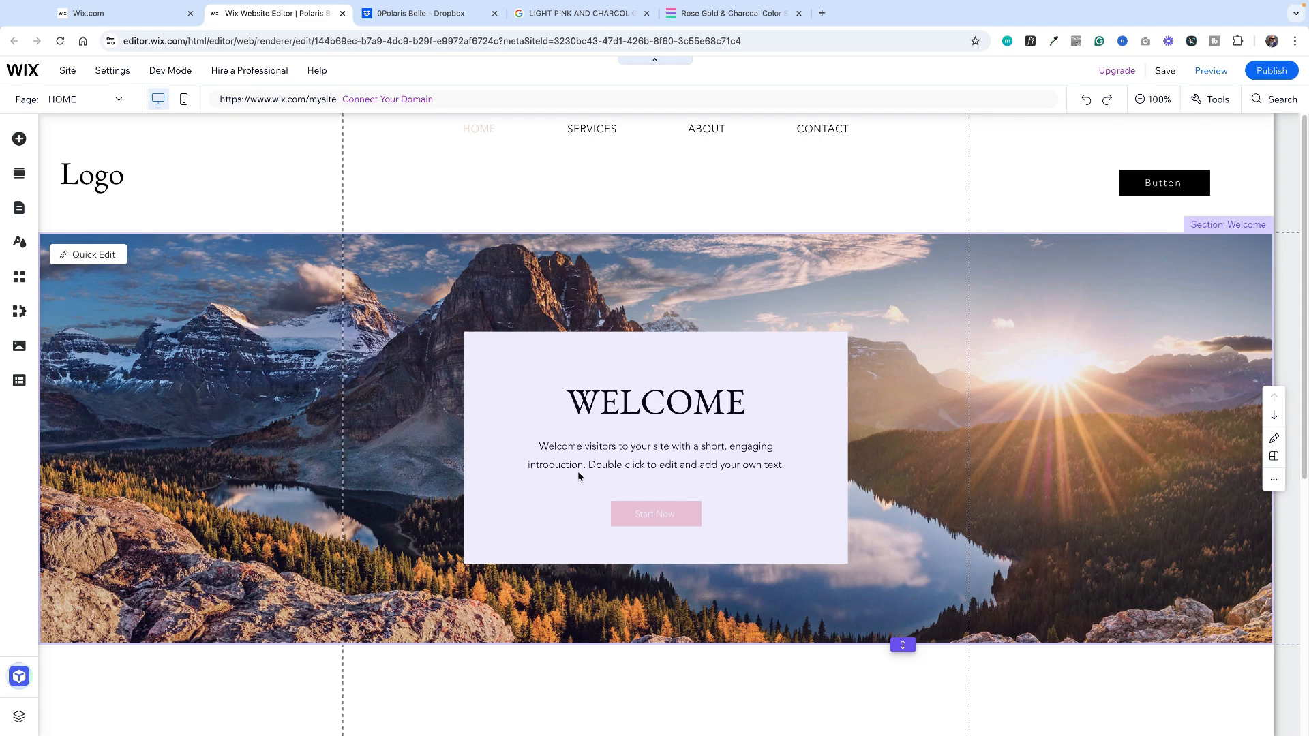
{"action": "left_click", "coordinate": [728, 453]}
{"action": "left_click", "coordinate": [589, 409]}
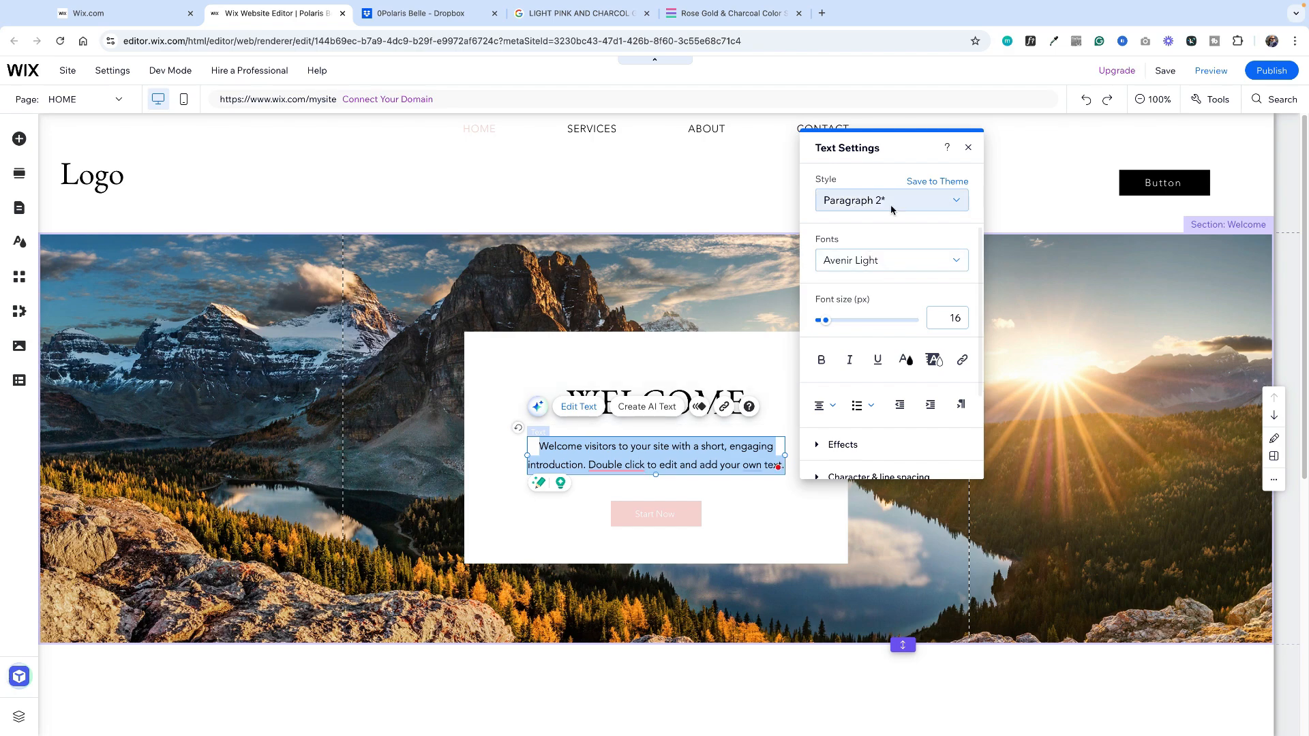
{"action": "left_click", "coordinate": [891, 205]}
{"action": "left_click", "coordinate": [889, 176]}
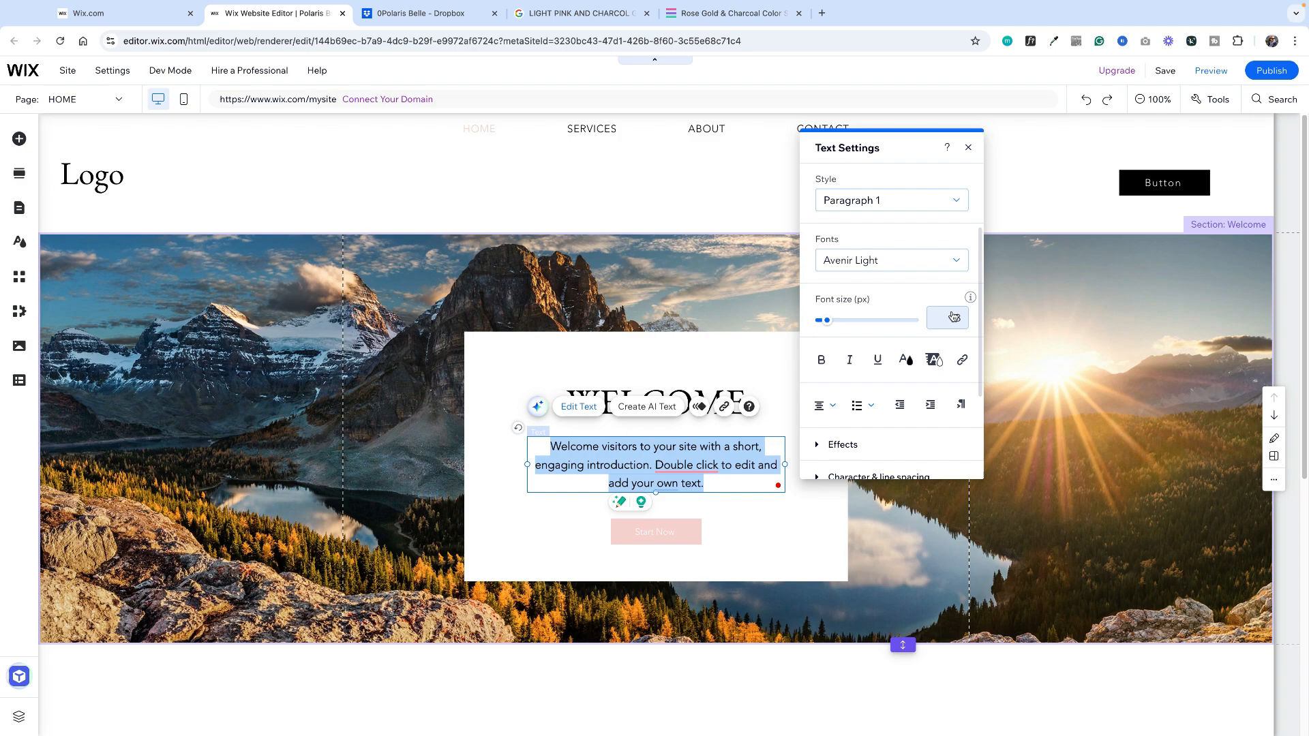
{"action": "left_click", "coordinate": [873, 200]}
{"action": "left_click", "coordinate": [869, 294]}
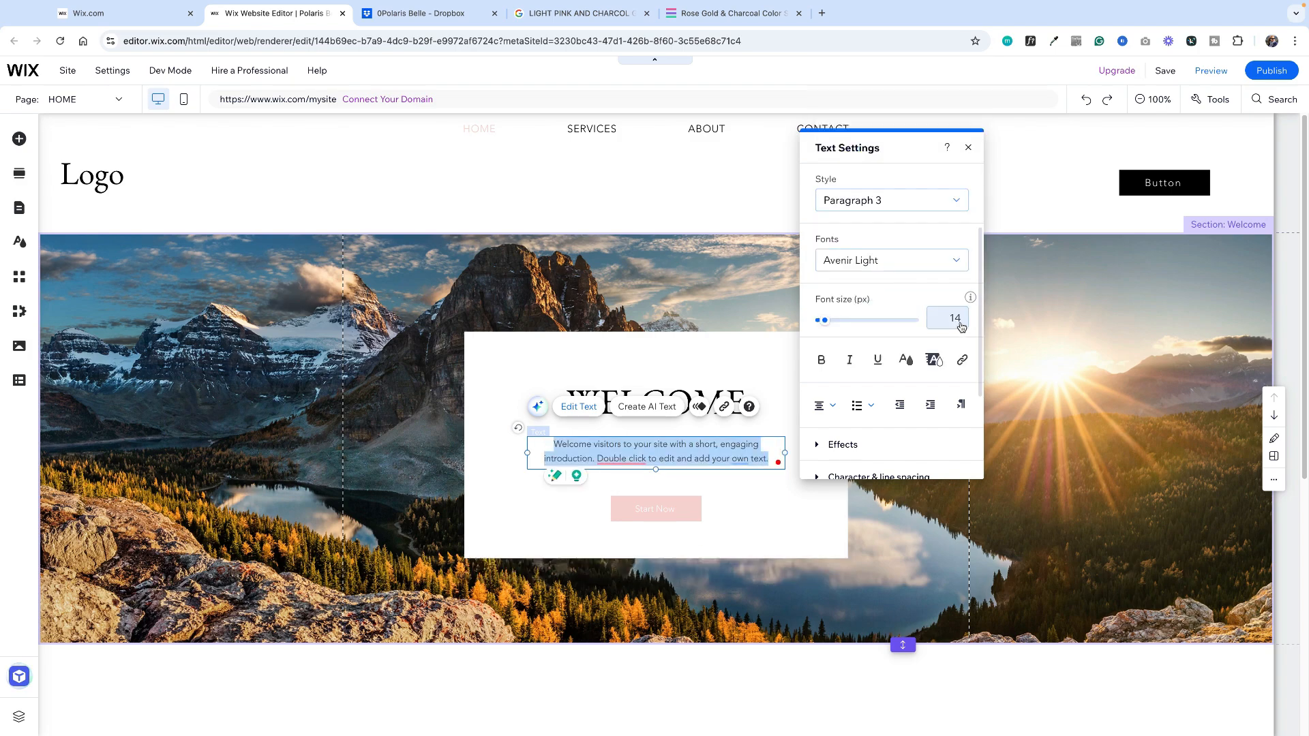
{"action": "left_click", "coordinate": [885, 201]}
{"action": "left_click", "coordinate": [860, 167]}
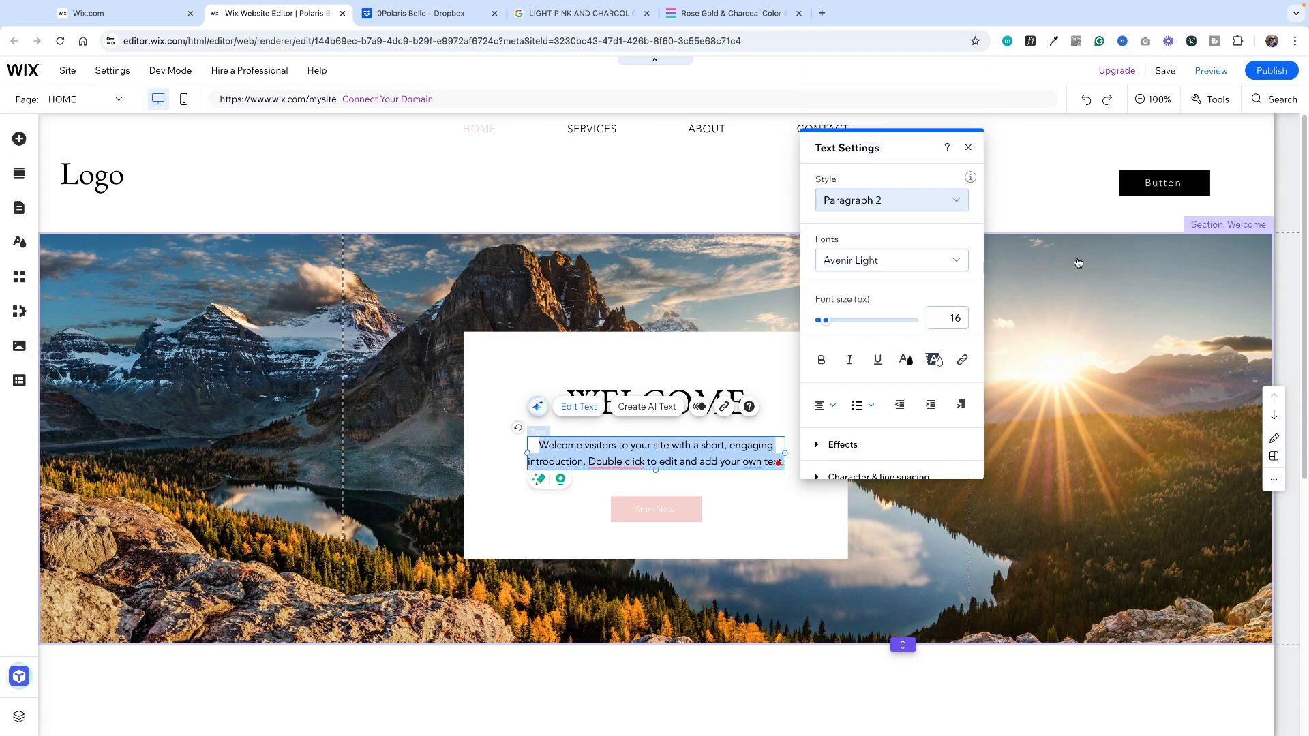
- Change the Start Now button's regular background fill to the charcoal theme color #3B3738
{"action": "left_click", "coordinate": [693, 513]}
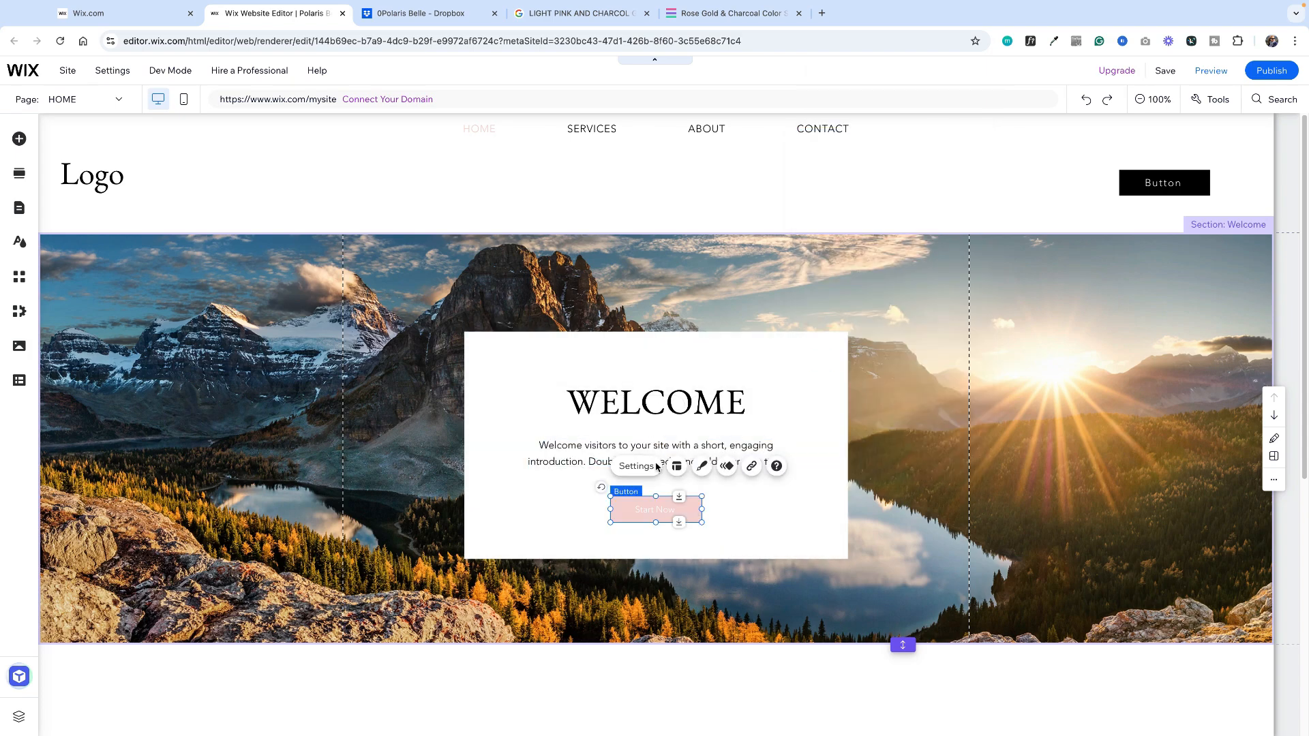
{"action": "left_click", "coordinate": [701, 466]}
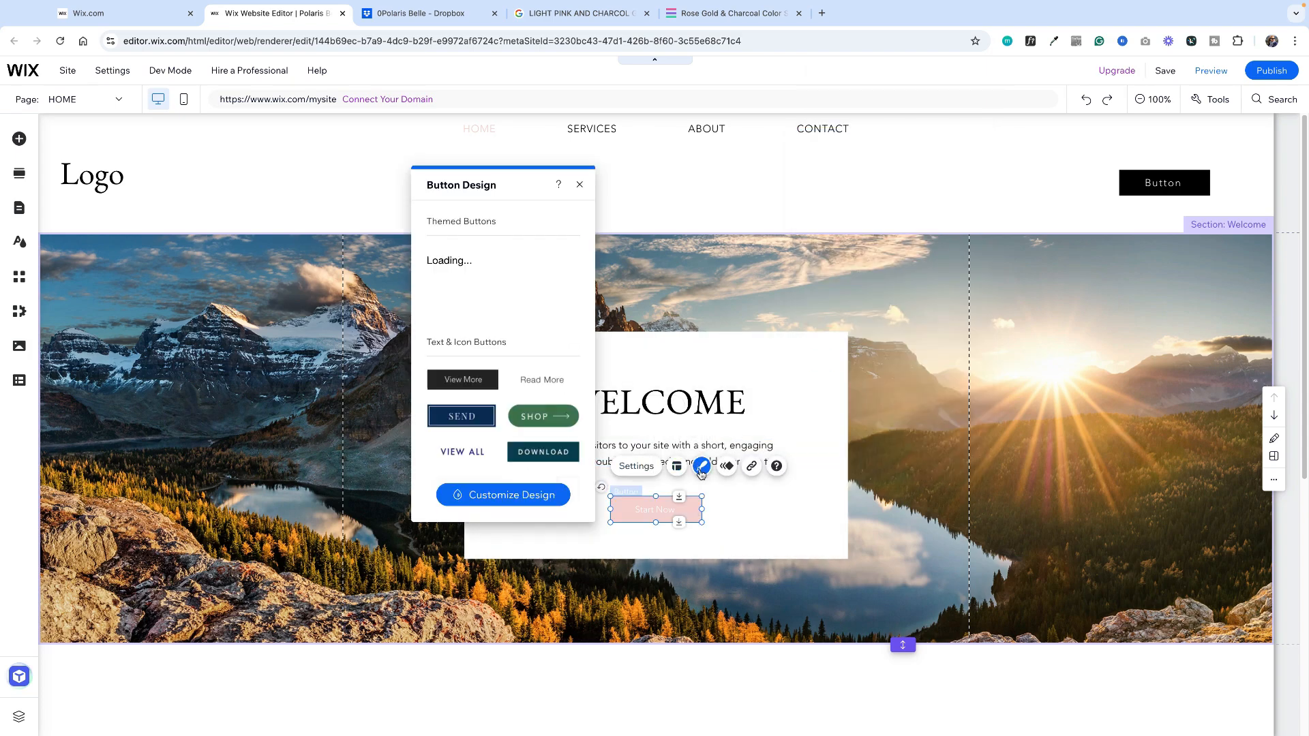
{"action": "left_click", "coordinate": [471, 494]}
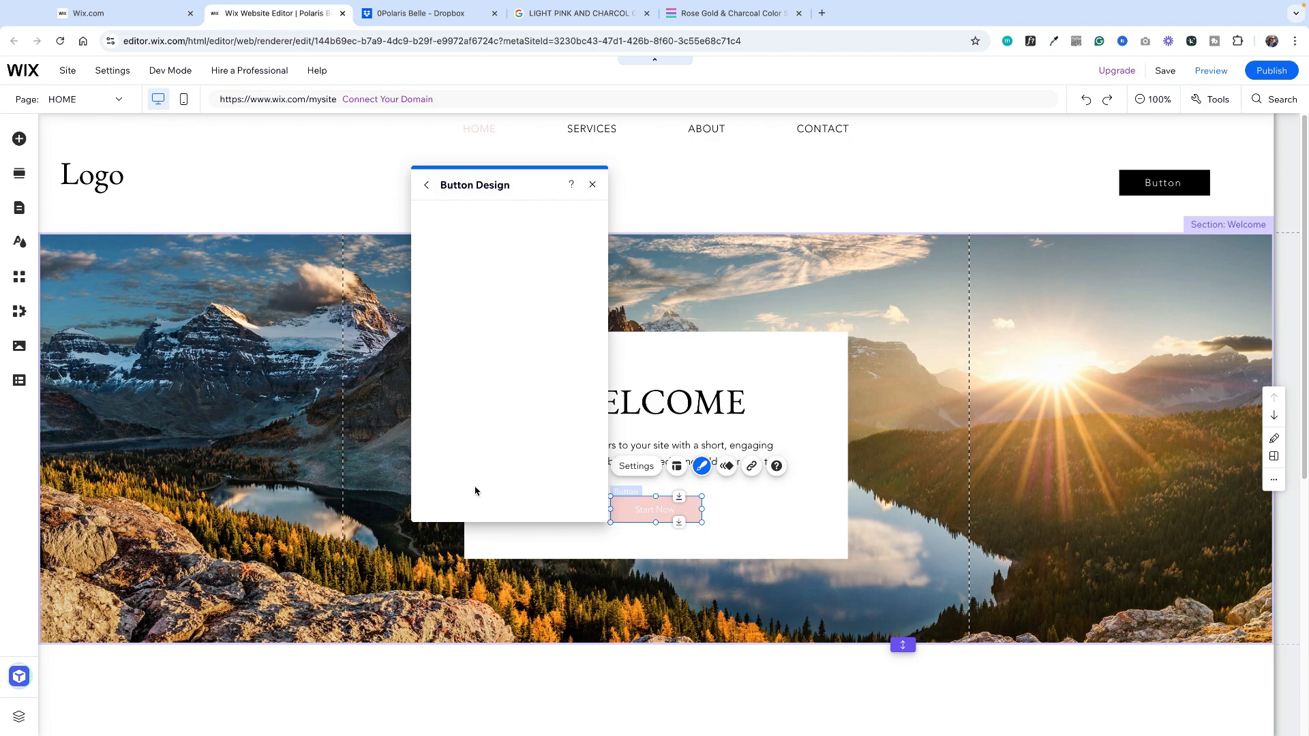
{"action": "left_click", "coordinate": [485, 257]}
{"action": "left_click", "coordinate": [467, 323]}
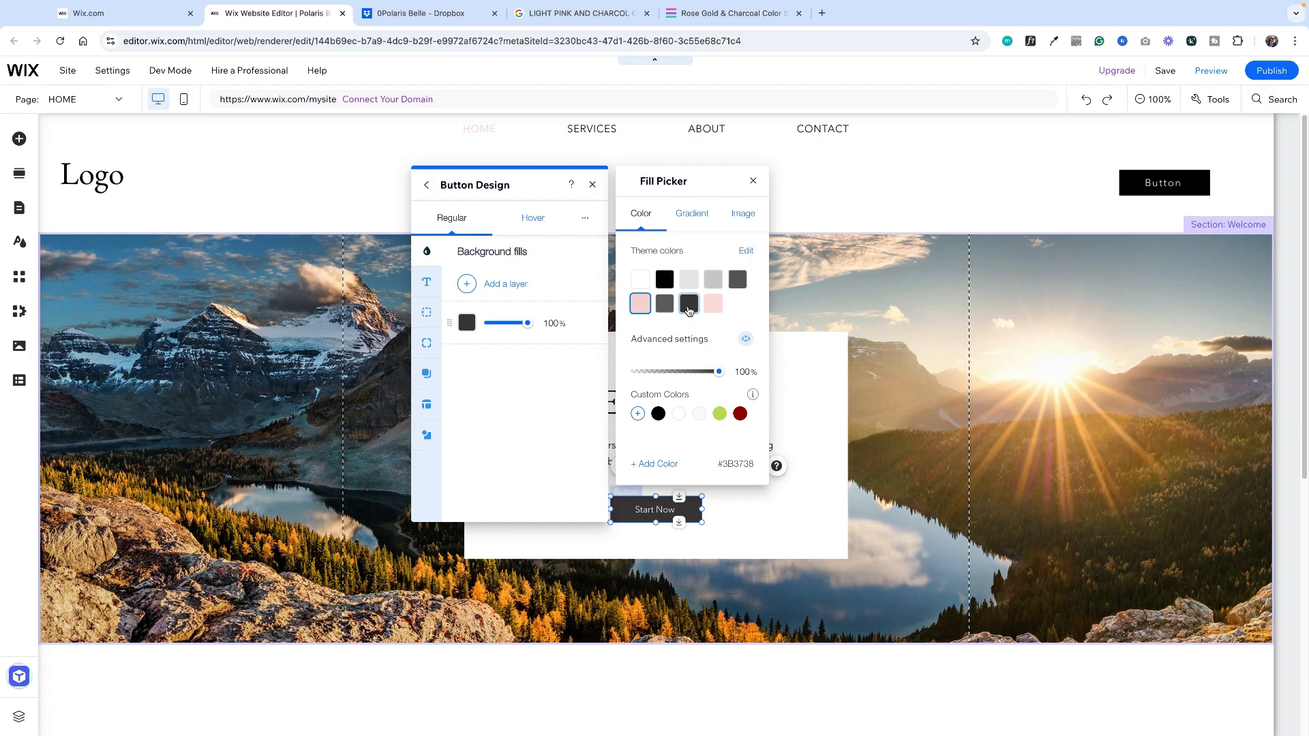
{"action": "left_click", "coordinate": [689, 310]}
{"action": "left_click", "coordinate": [756, 183]}
{"action": "left_click", "coordinate": [895, 367]}
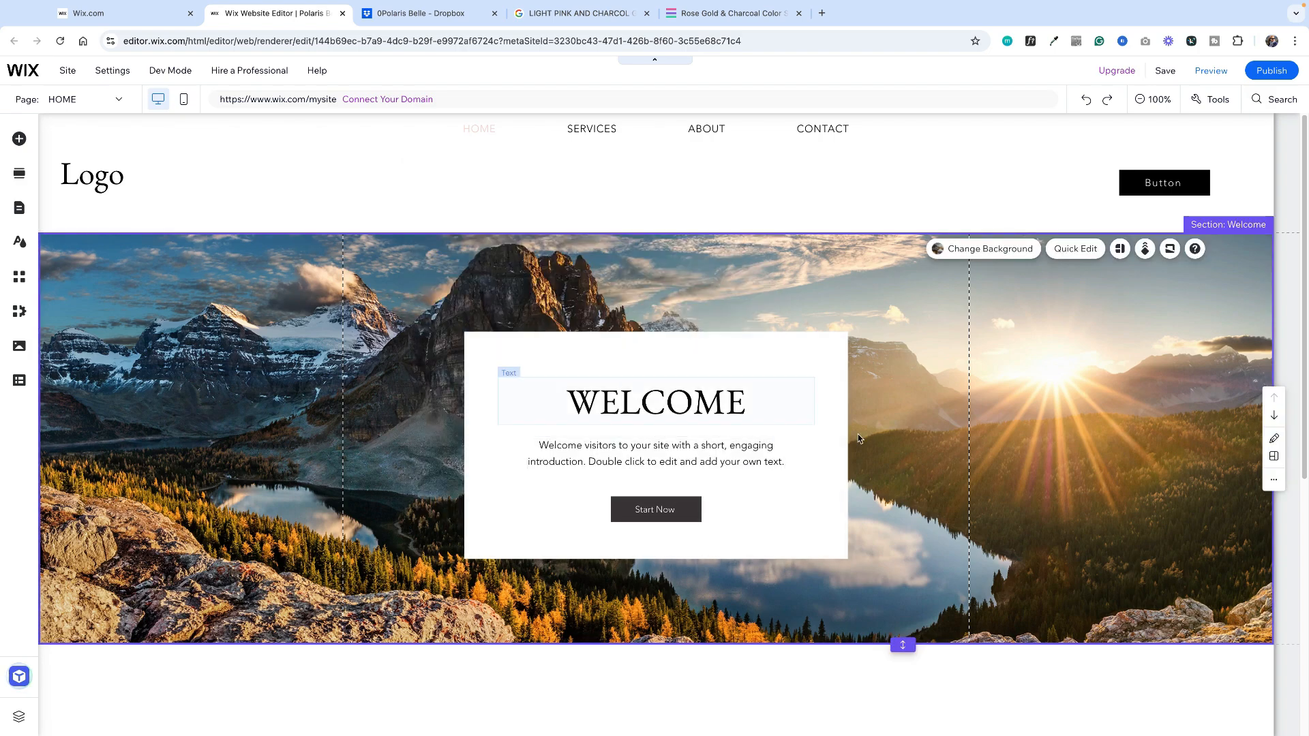
- Look over the home page and preview the site to check the header button
{"action": "scroll", "coordinate": [894, 441], "scroll_direction": "down", "scroll_amount": 5}
{"action": "scroll", "coordinate": [894, 441], "scroll_direction": "up", "scroll_amount": 5}
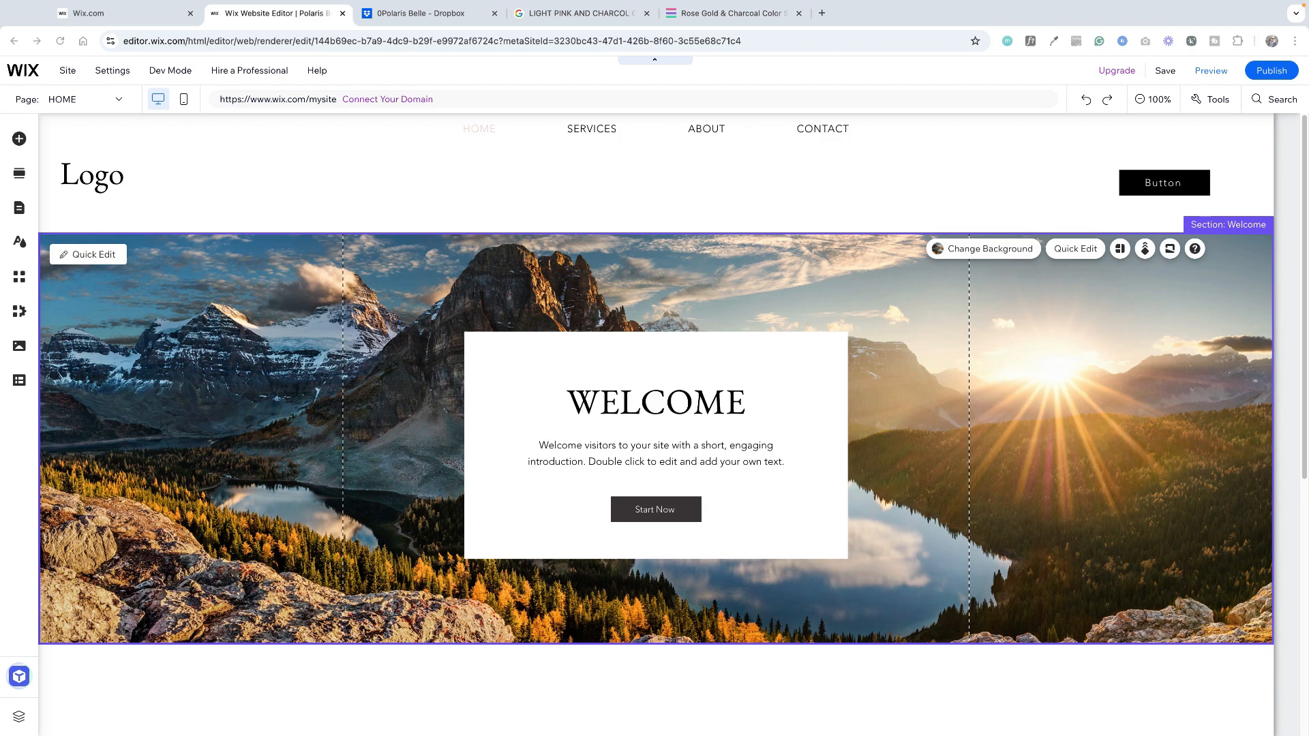
{"action": "left_click", "coordinate": [1134, 183]}
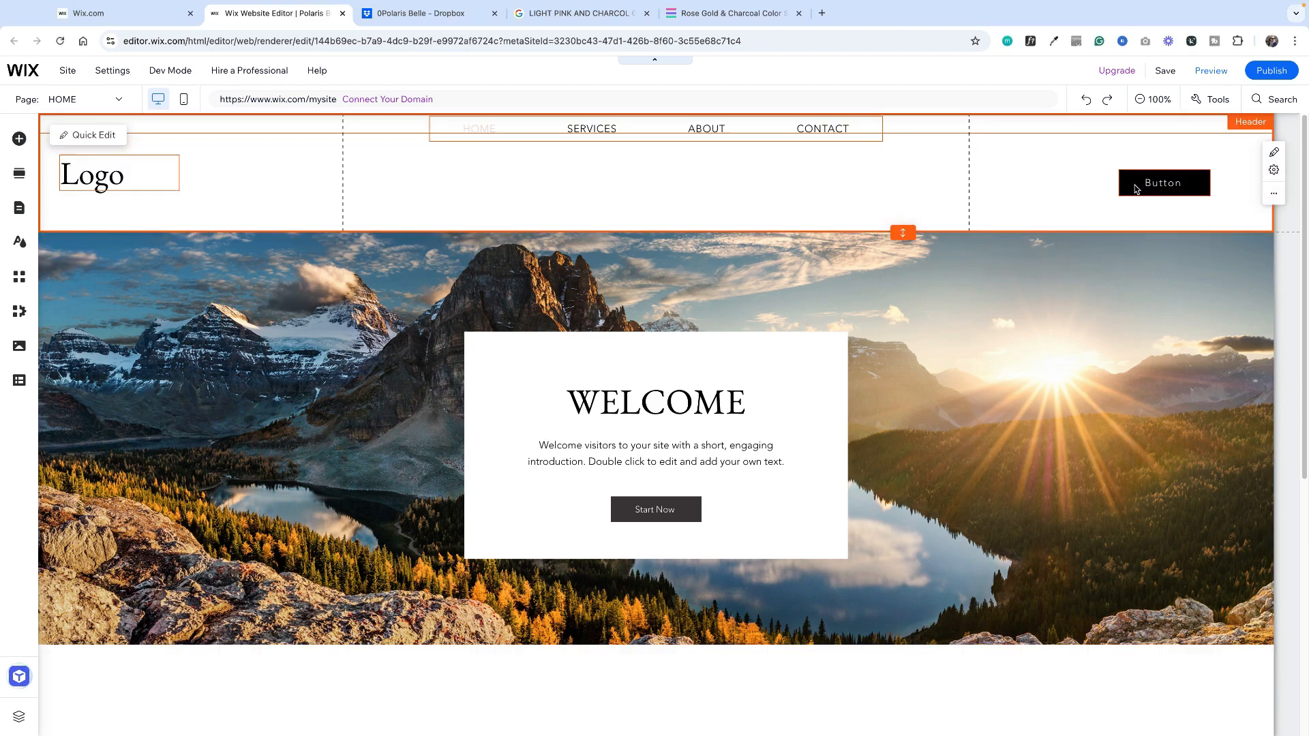
{"action": "left_click", "coordinate": [1206, 71]}
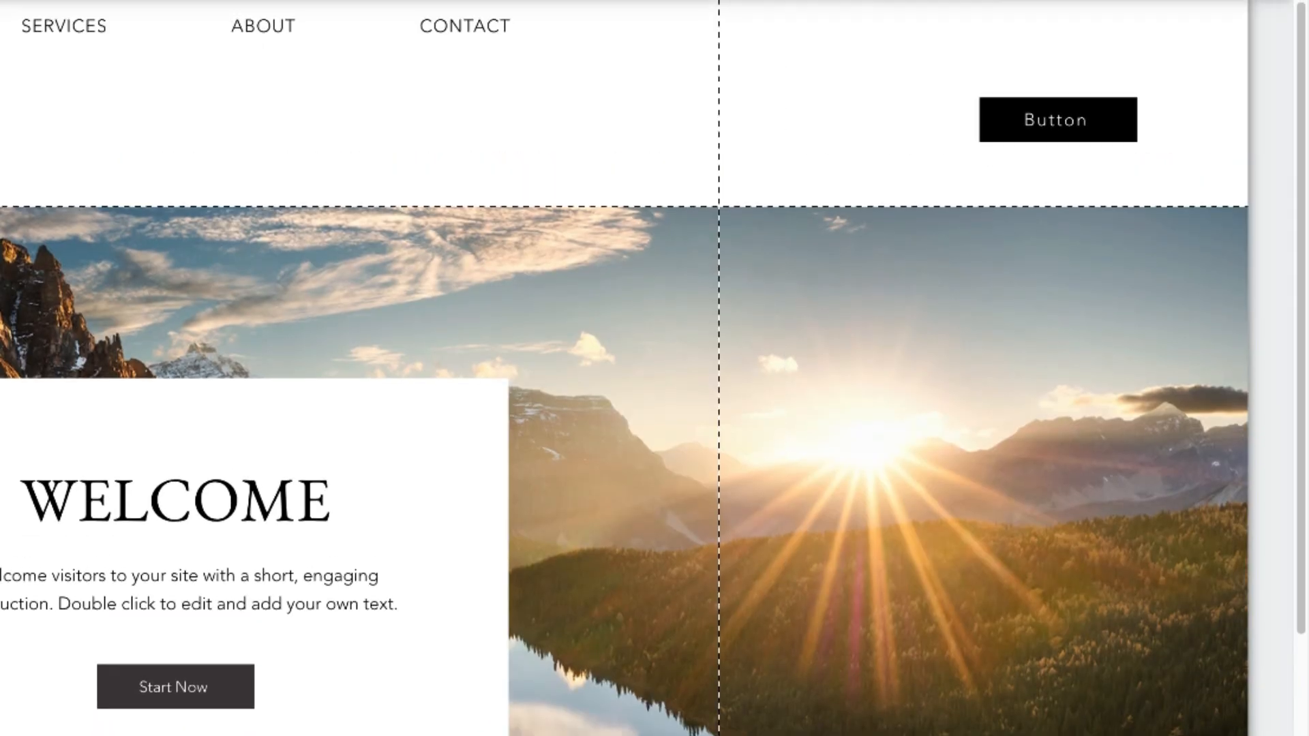
- Change the header button's regular background fill to the charcoal theme color #3B3738
{"action": "left_click", "coordinate": [1070, 120]}
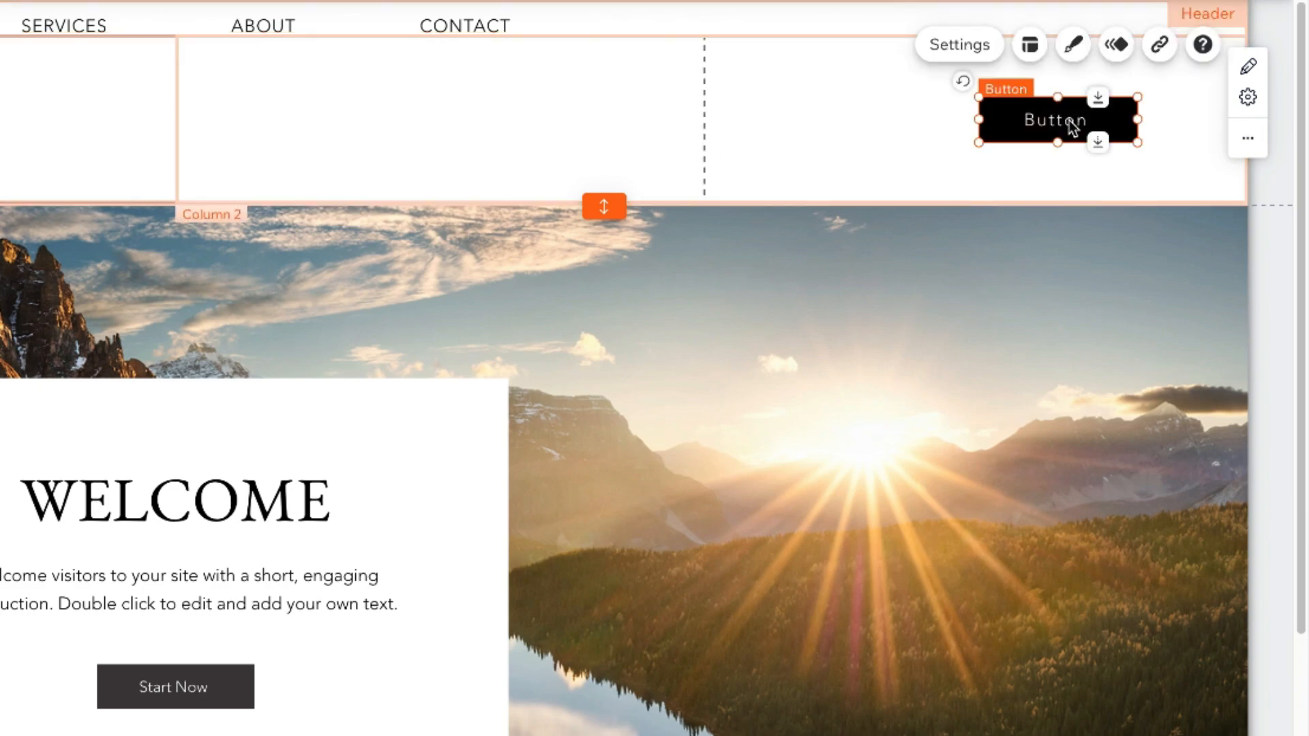
{"action": "left_click", "coordinate": [1072, 48]}
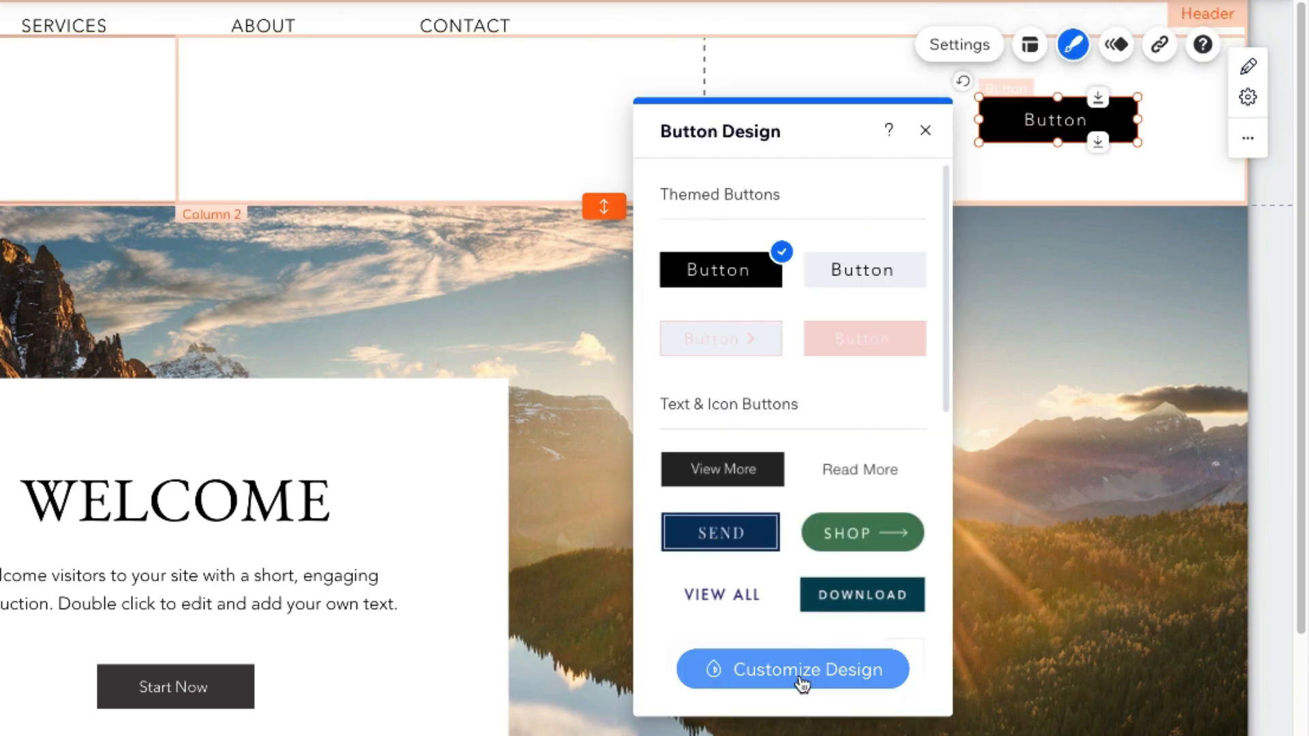
{"action": "left_click", "coordinate": [803, 682]}
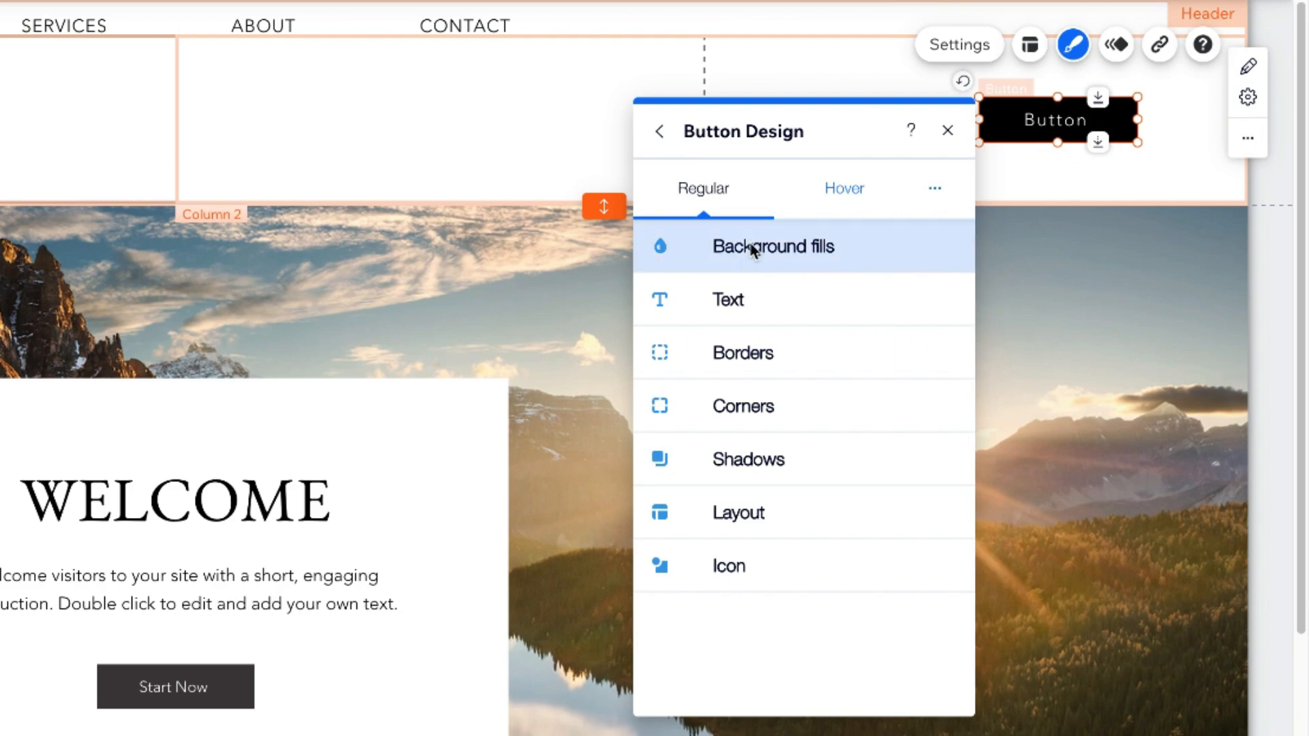
{"action": "left_click", "coordinate": [752, 249]}
{"action": "left_click", "coordinate": [729, 370]}
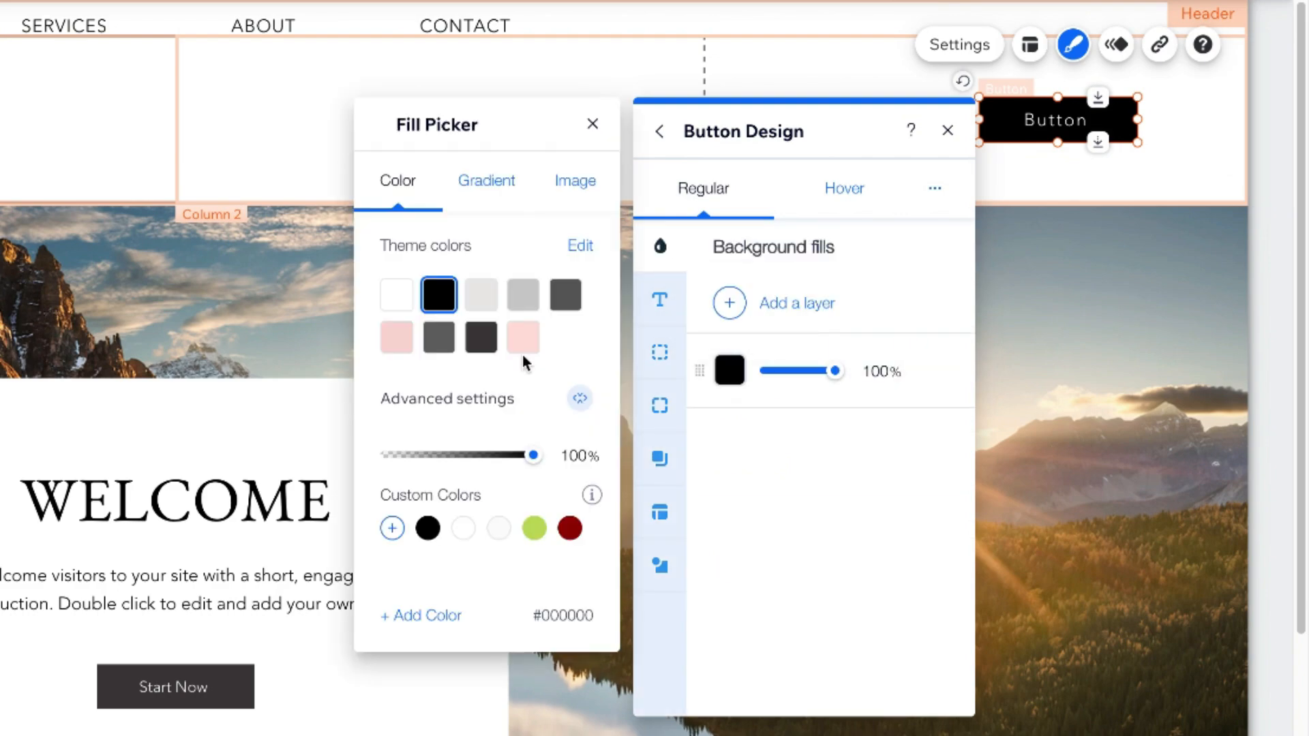
{"action": "left_click", "coordinate": [481, 337]}
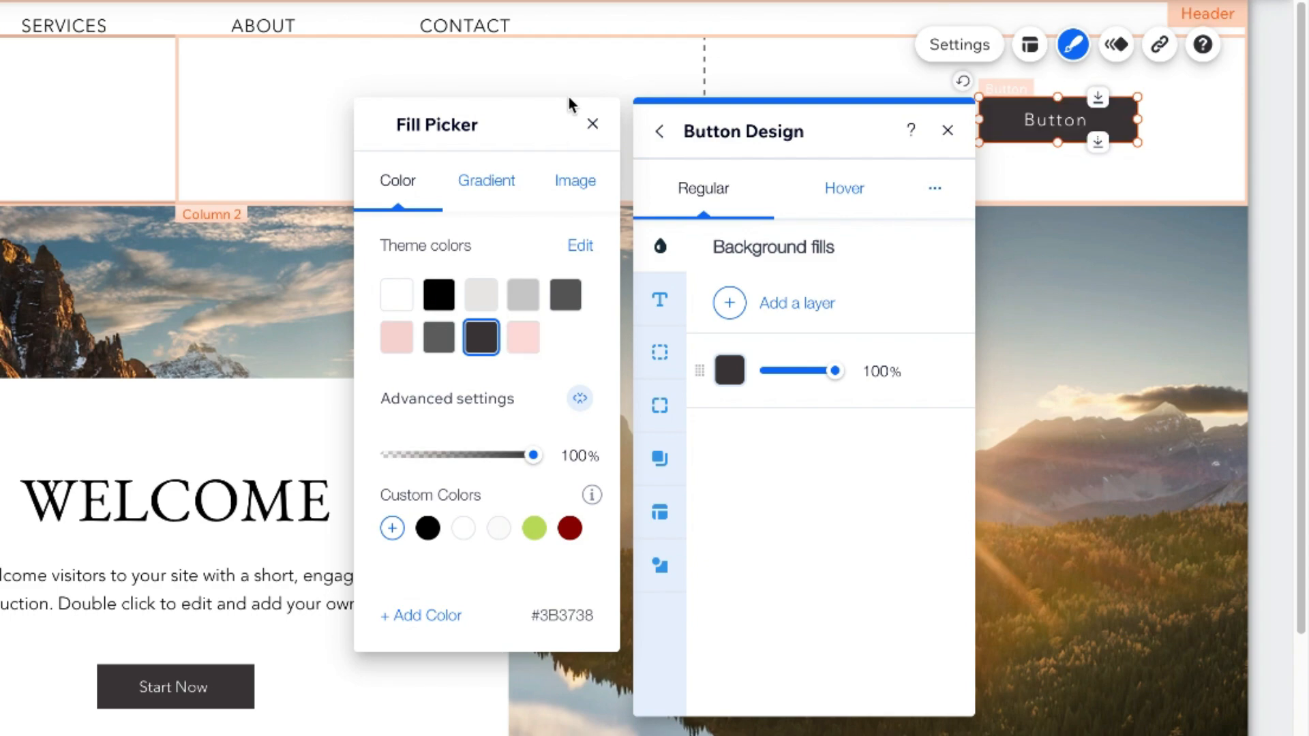
{"action": "left_click", "coordinate": [592, 124]}
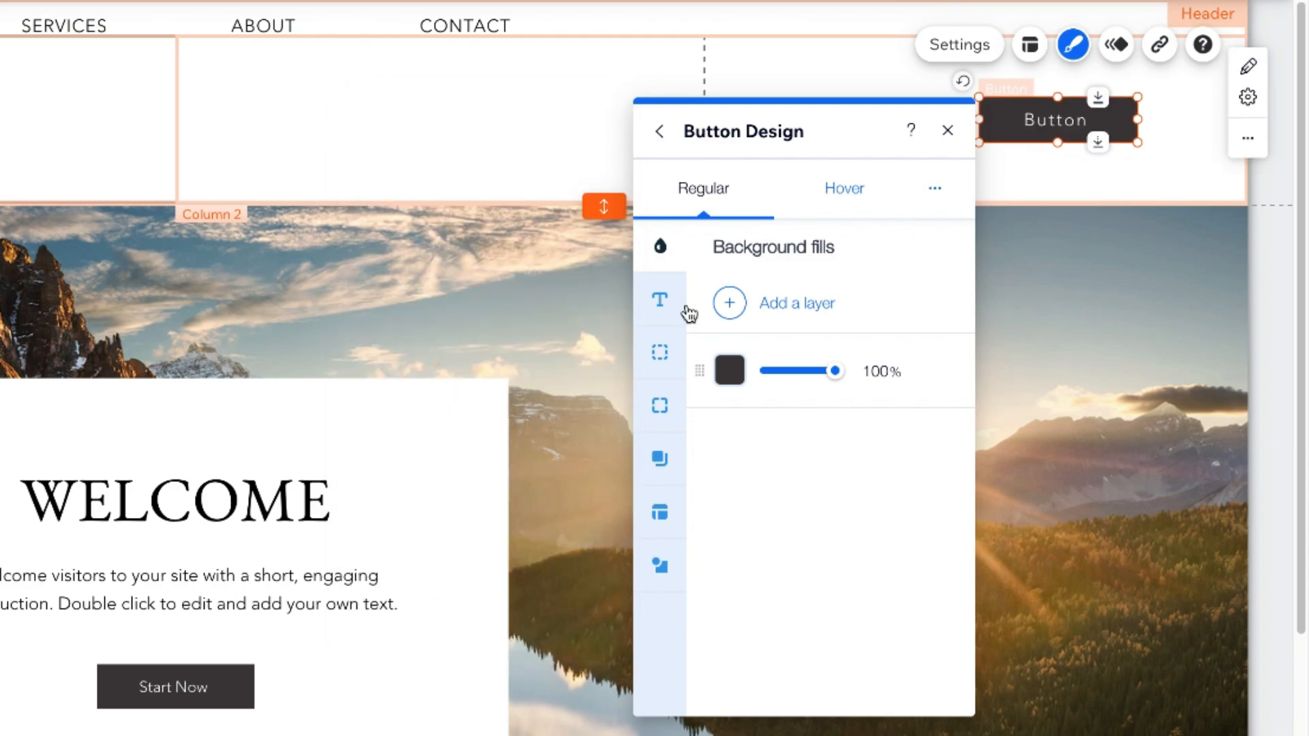
- Check the header button's regular border and text settings, and set its hover text color to charcoal #3B3738
{"action": "left_click", "coordinate": [660, 355]}
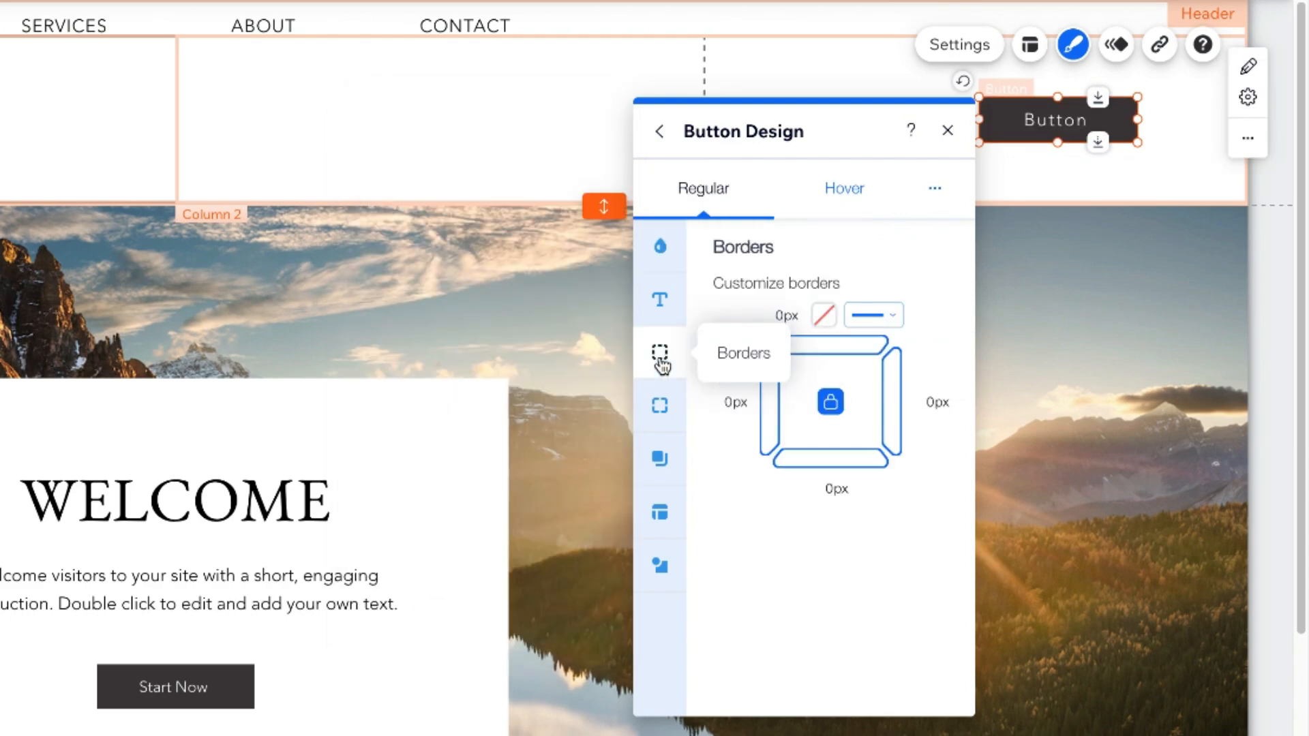
{"action": "left_click", "coordinate": [663, 301]}
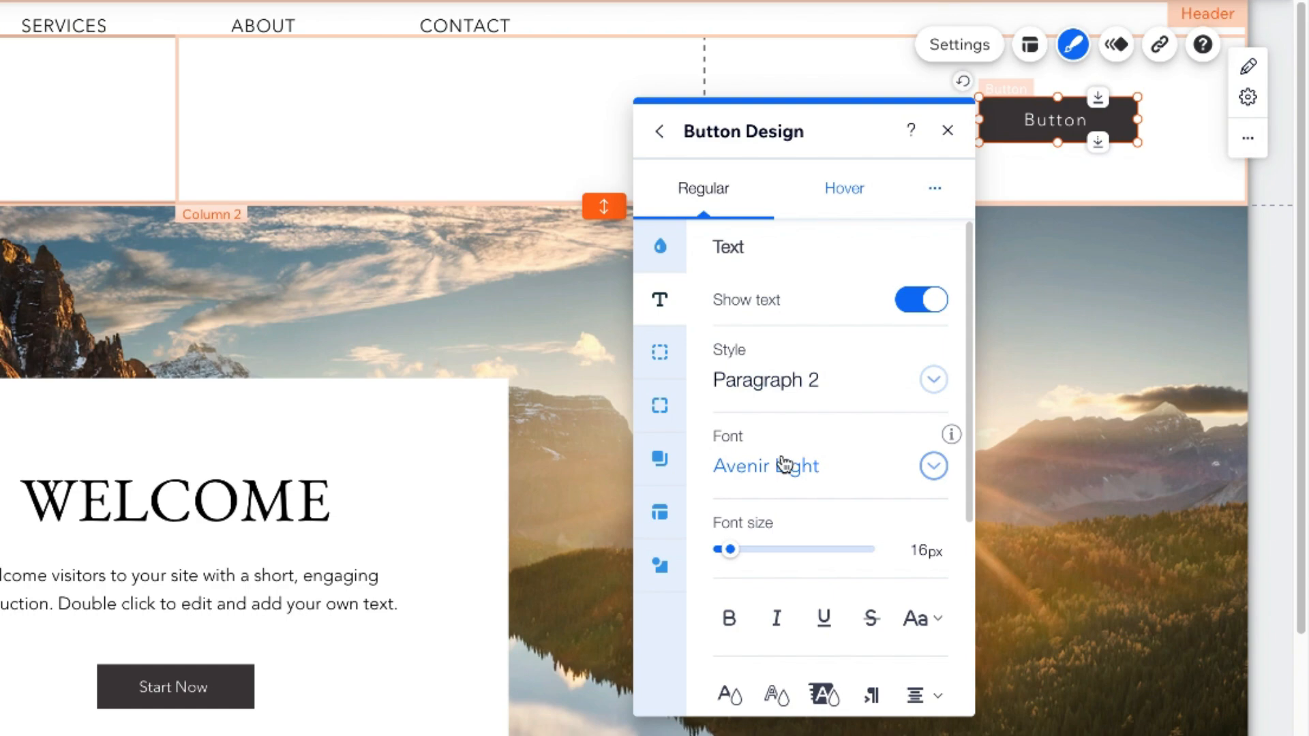
{"action": "left_click", "coordinate": [847, 190]}
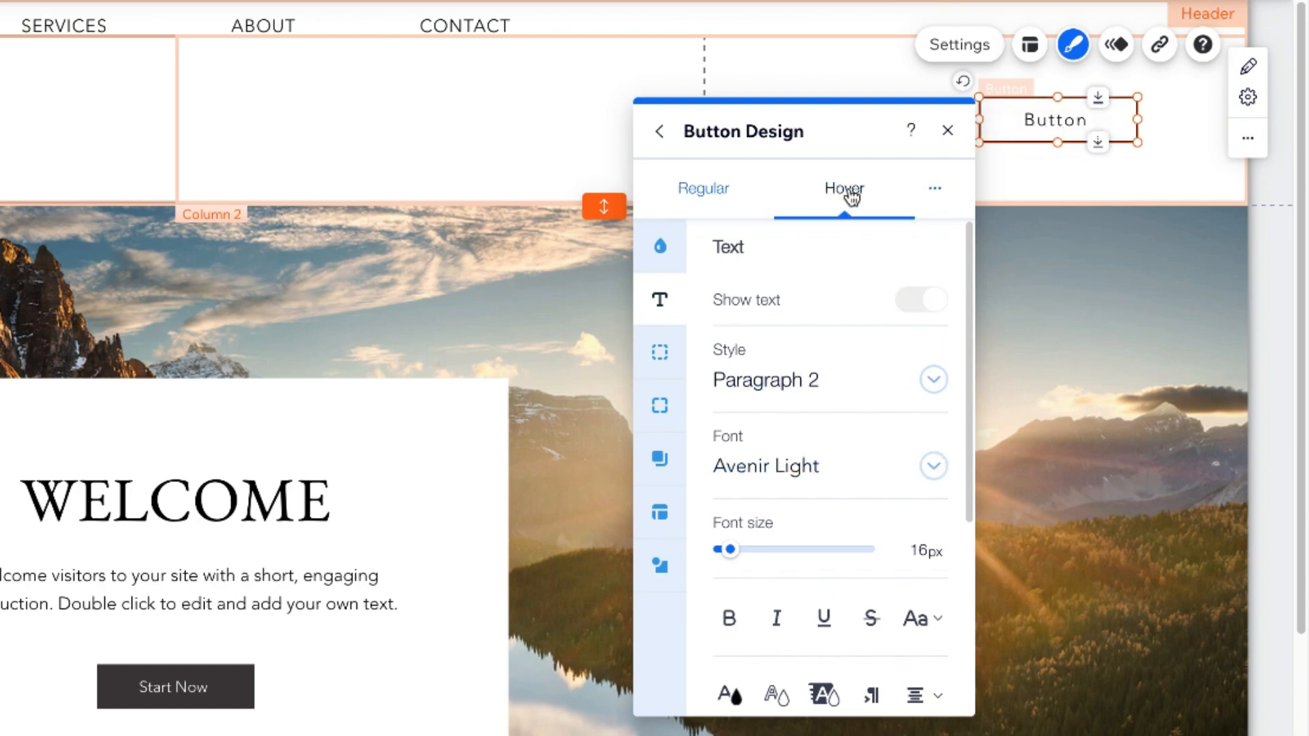
{"action": "left_click", "coordinate": [729, 696]}
{"action": "left_click", "coordinate": [482, 277]}
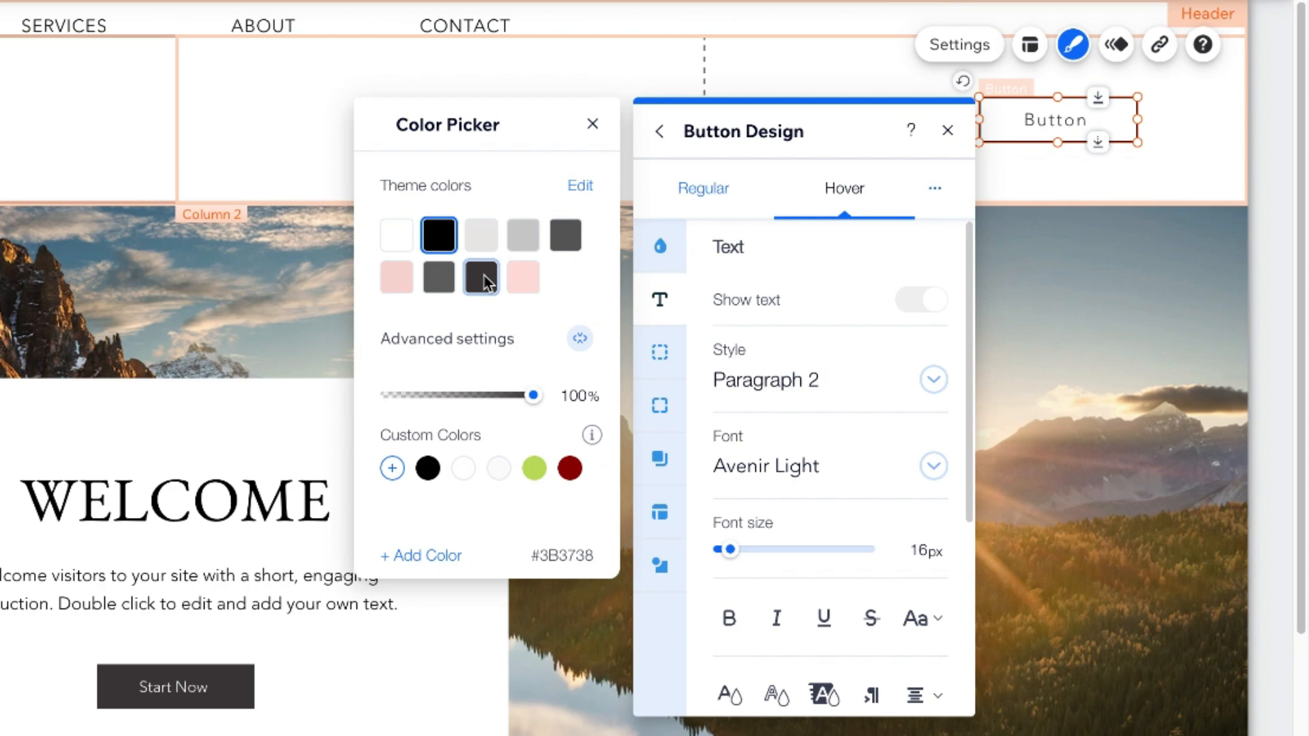
{"action": "left_click", "coordinate": [592, 123]}
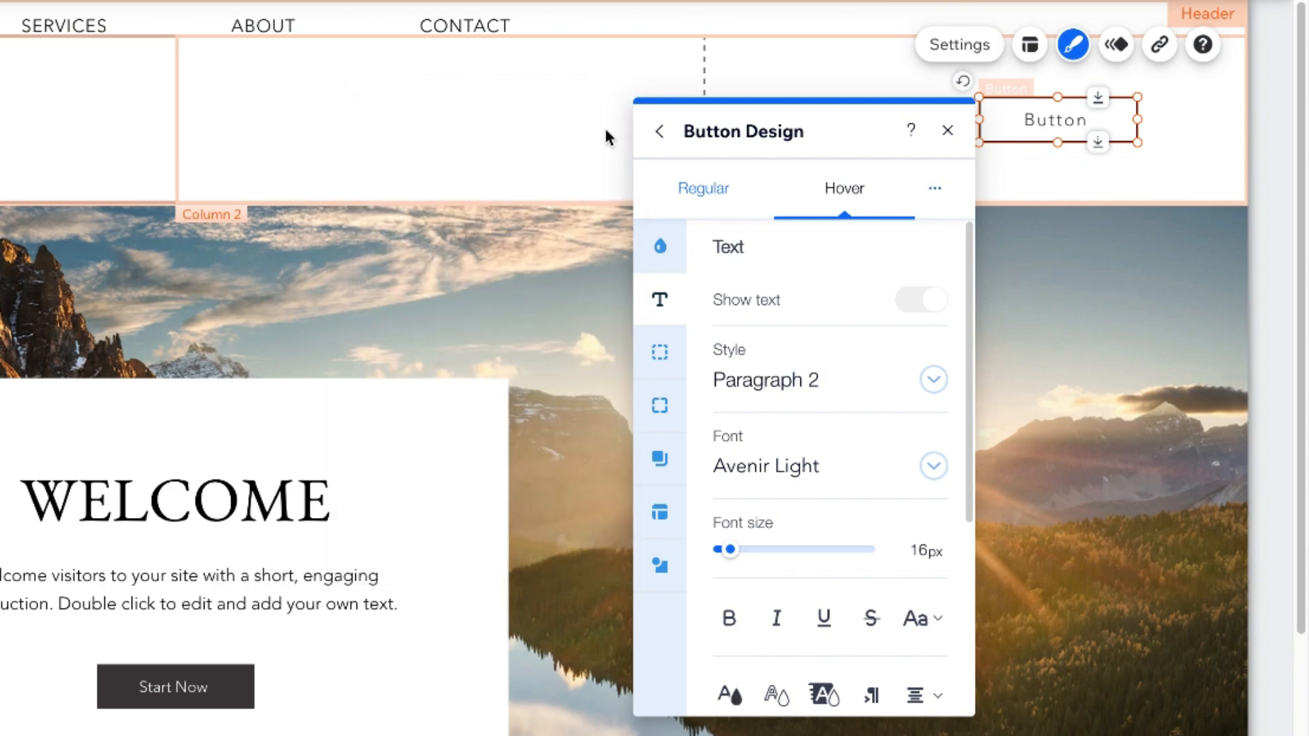
- Set the header button's hover border color to the charcoal theme color #3B3738
{"action": "left_click", "coordinate": [663, 356]}
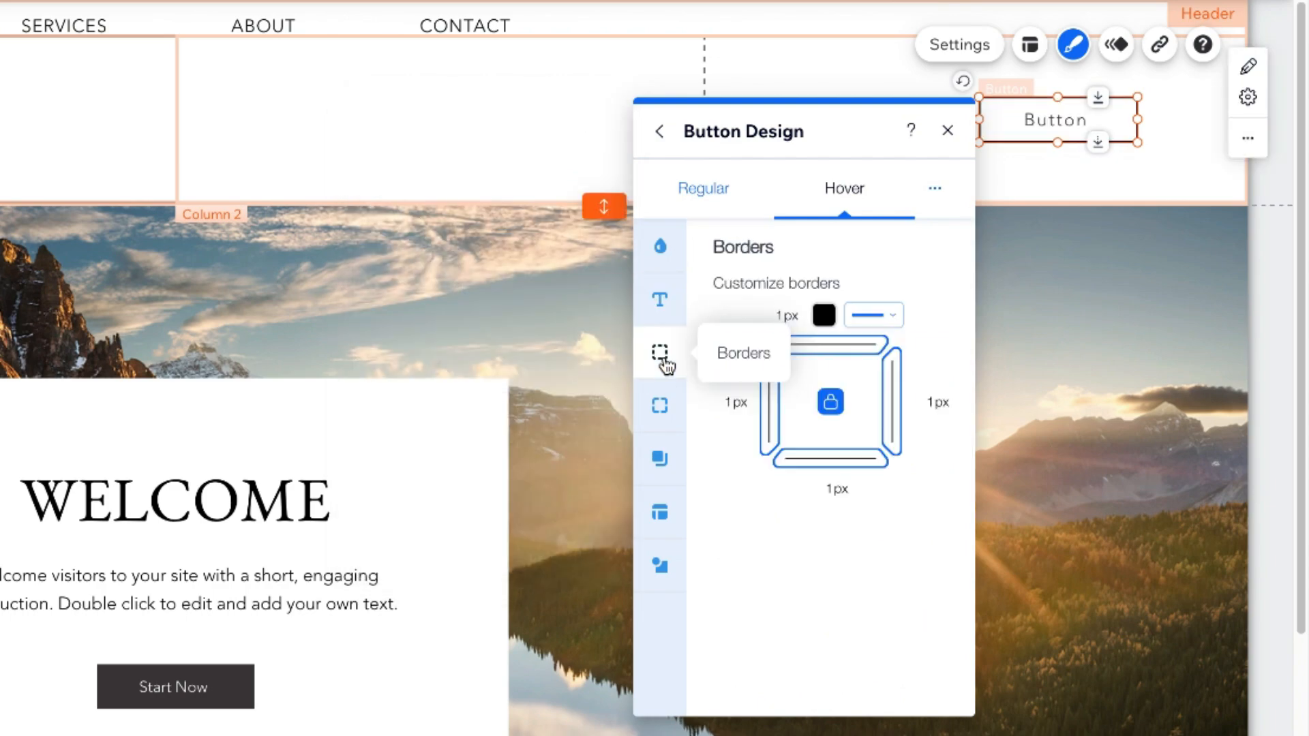
{"action": "left_click", "coordinate": [824, 316]}
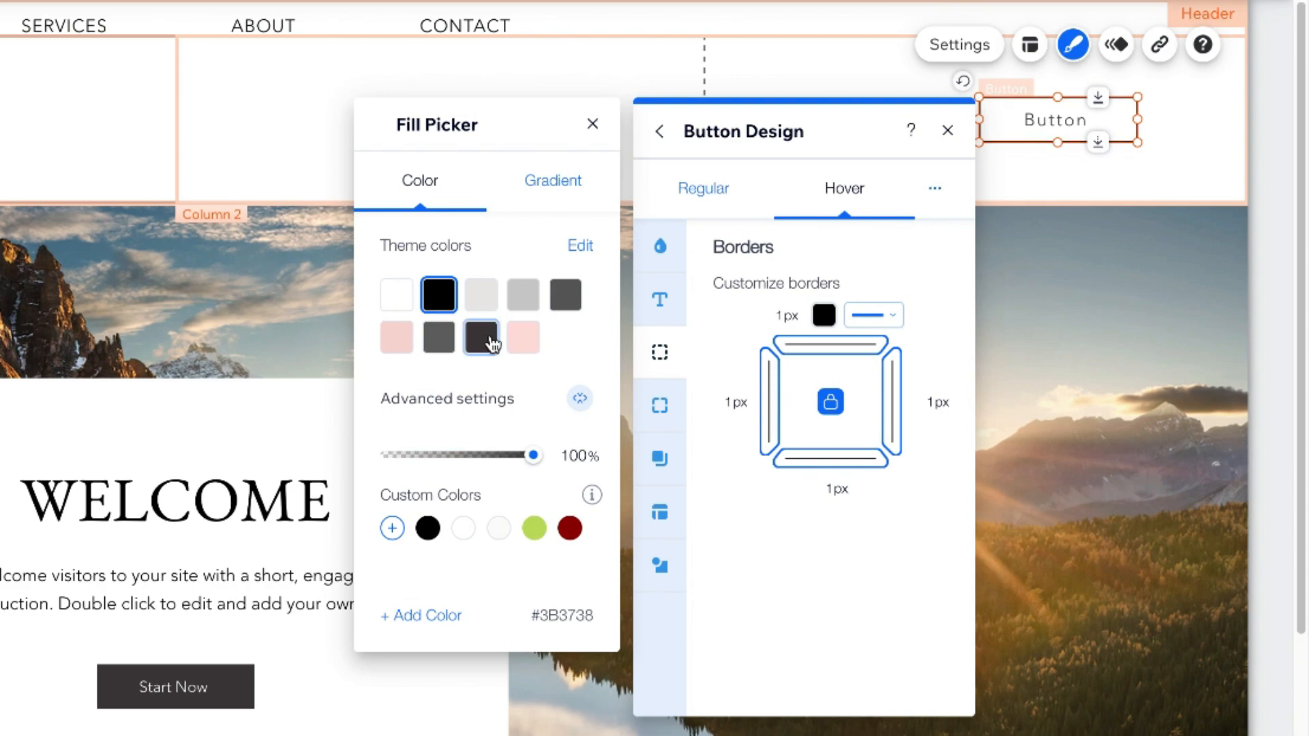
{"action": "left_click", "coordinate": [483, 338]}
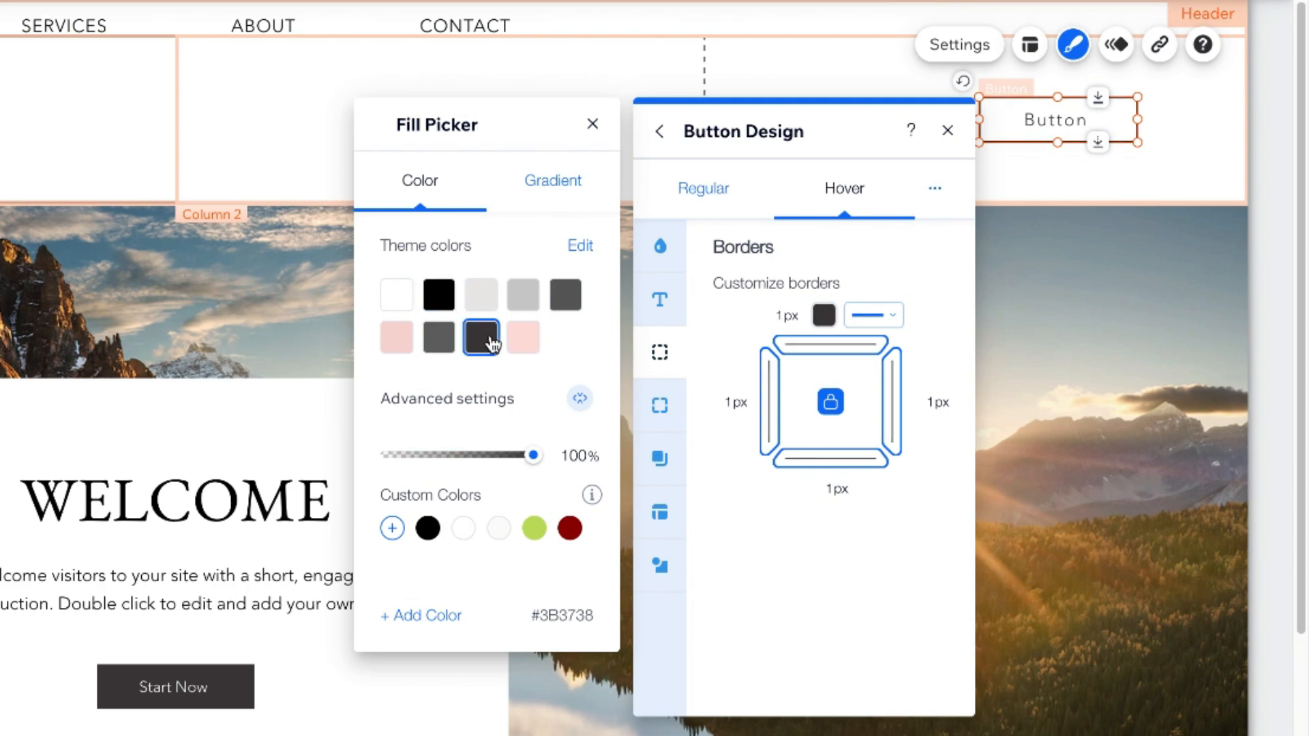
{"action": "left_click", "coordinate": [592, 124]}
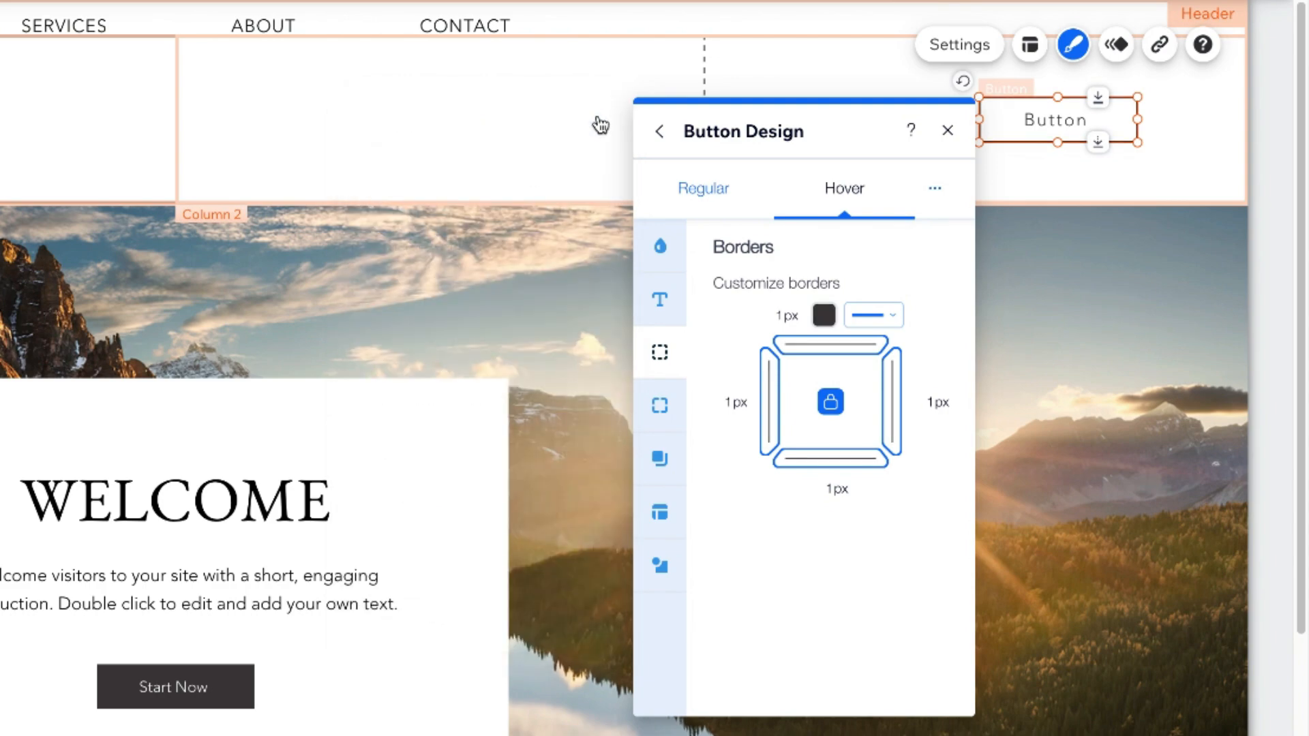
- Preview the site to check the restyled buttons and return to the editor
{"action": "left_click", "coordinate": [789, 80]}
{"action": "left_click", "coordinate": [1139, 1]}
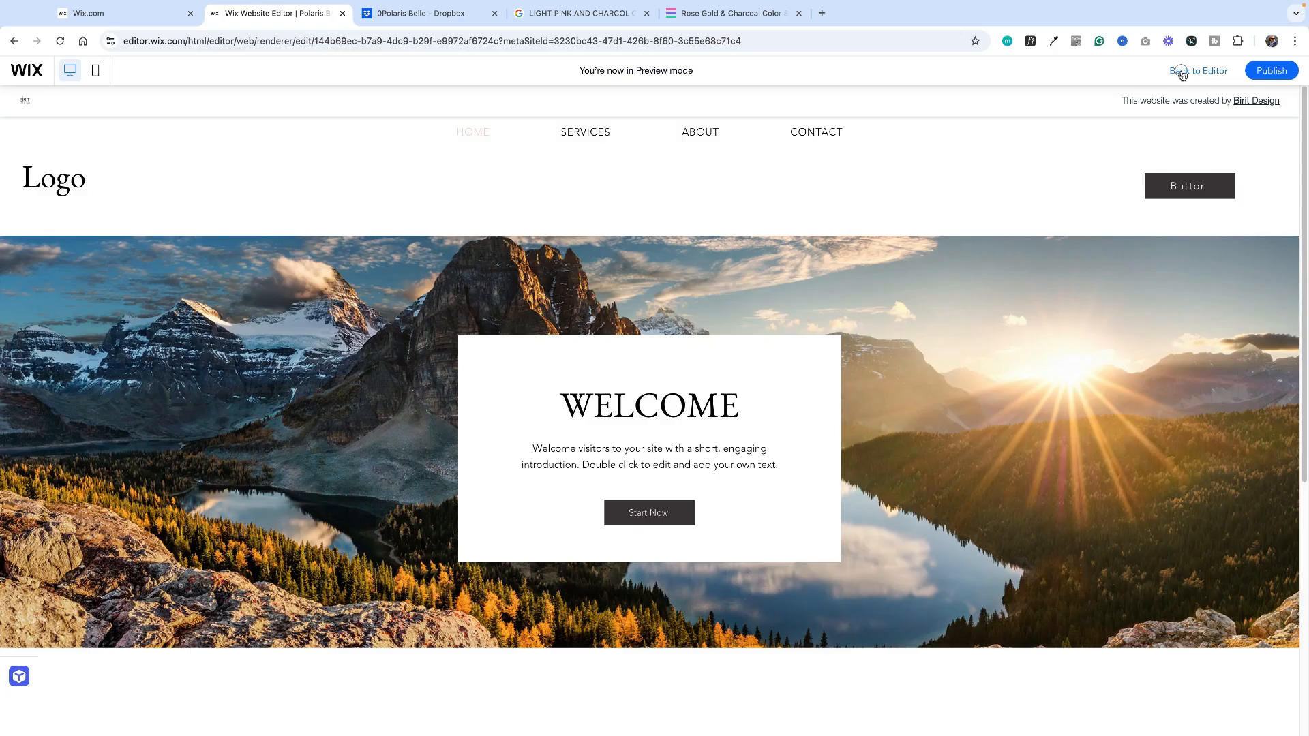
{"action": "left_click", "coordinate": [1181, 70]}
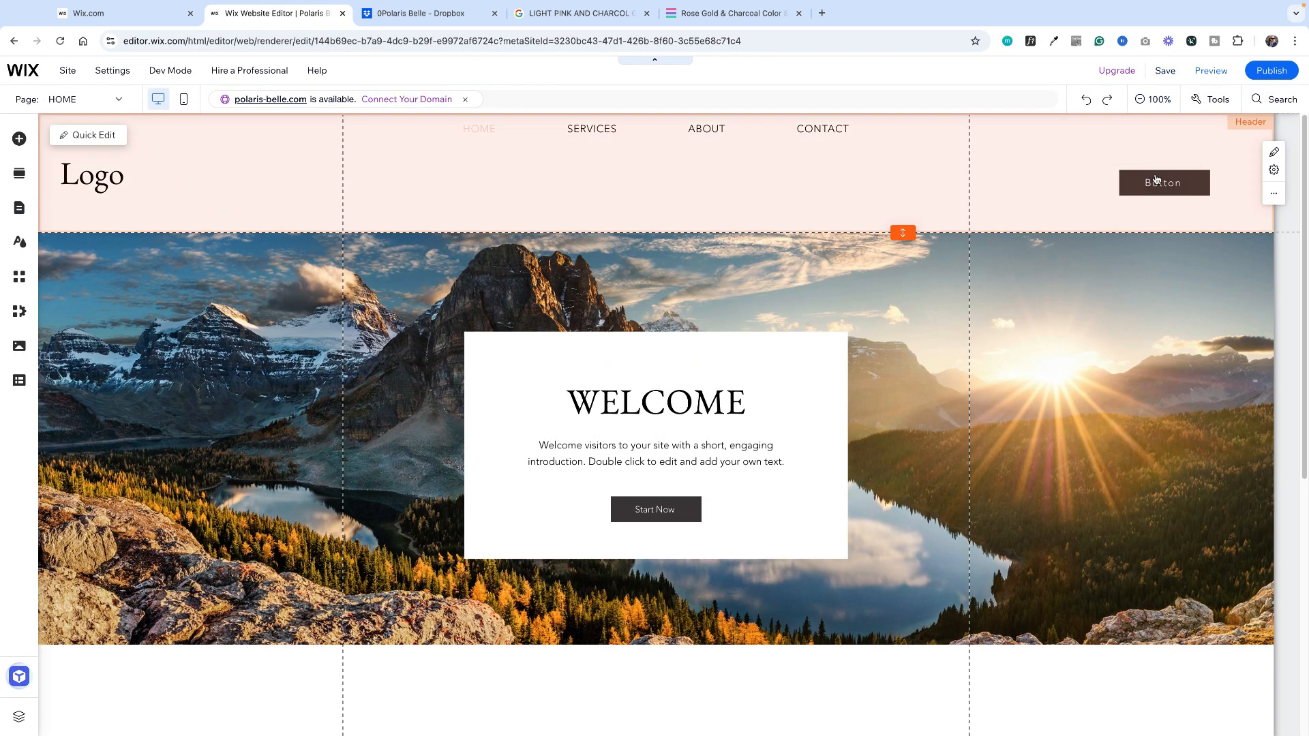
- Duplicate the charcoal header button and place the copy just to the left of the original
{"action": "left_click", "coordinate": [1153, 180]}
{"action": "right_click", "coordinate": [1150, 181]}
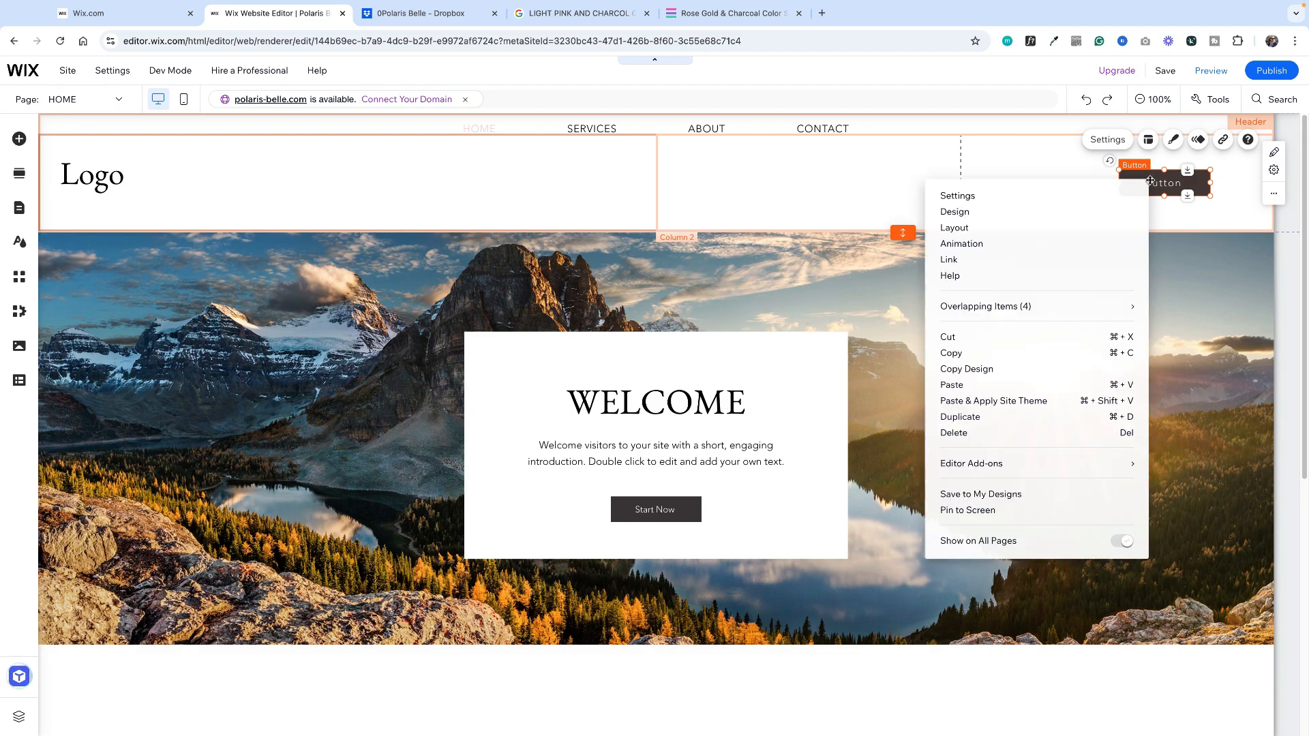
{"action": "left_click", "coordinate": [963, 417]}
{"action": "left_click_drag", "start_coordinate": [1172, 247], "coordinate": [1036, 184]}
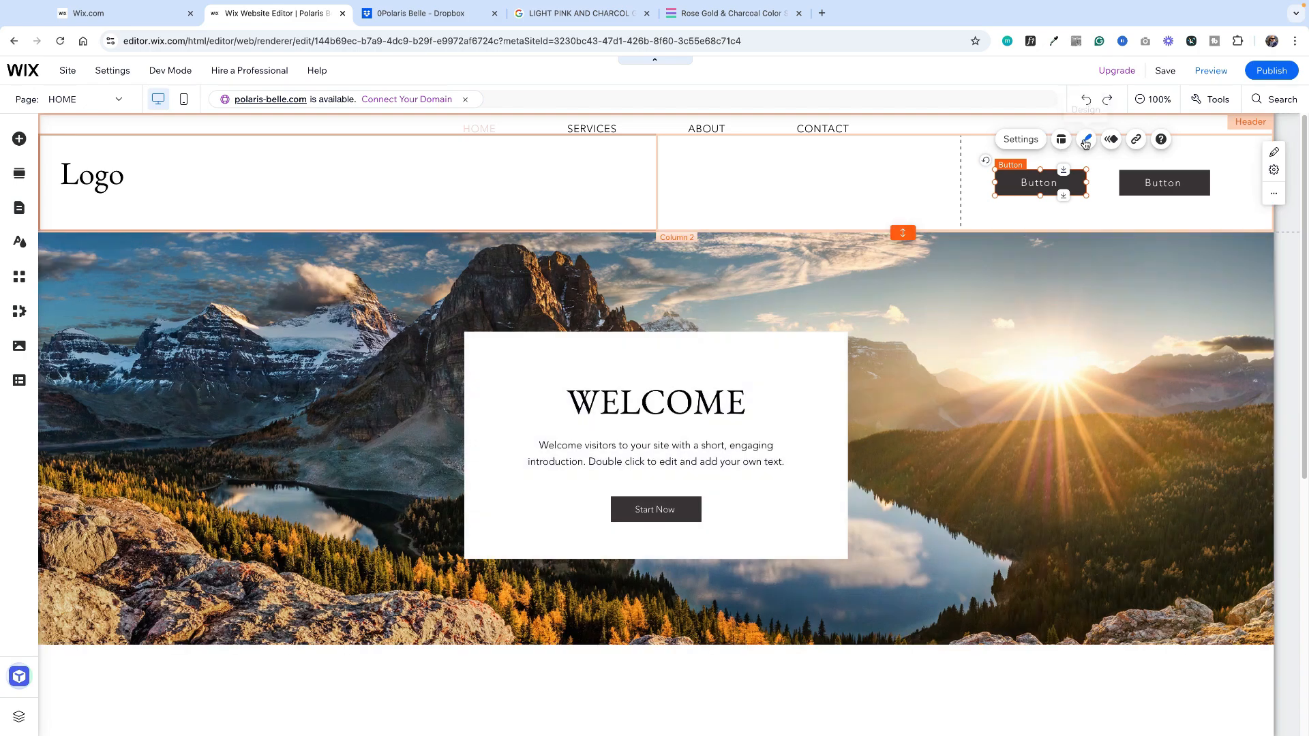
- Set the duplicated header button's regular background fill to the pink theme color #F7D1D0 at 100% opacity
{"action": "left_click", "coordinate": [1085, 142]}
{"action": "left_click", "coordinate": [888, 505]}
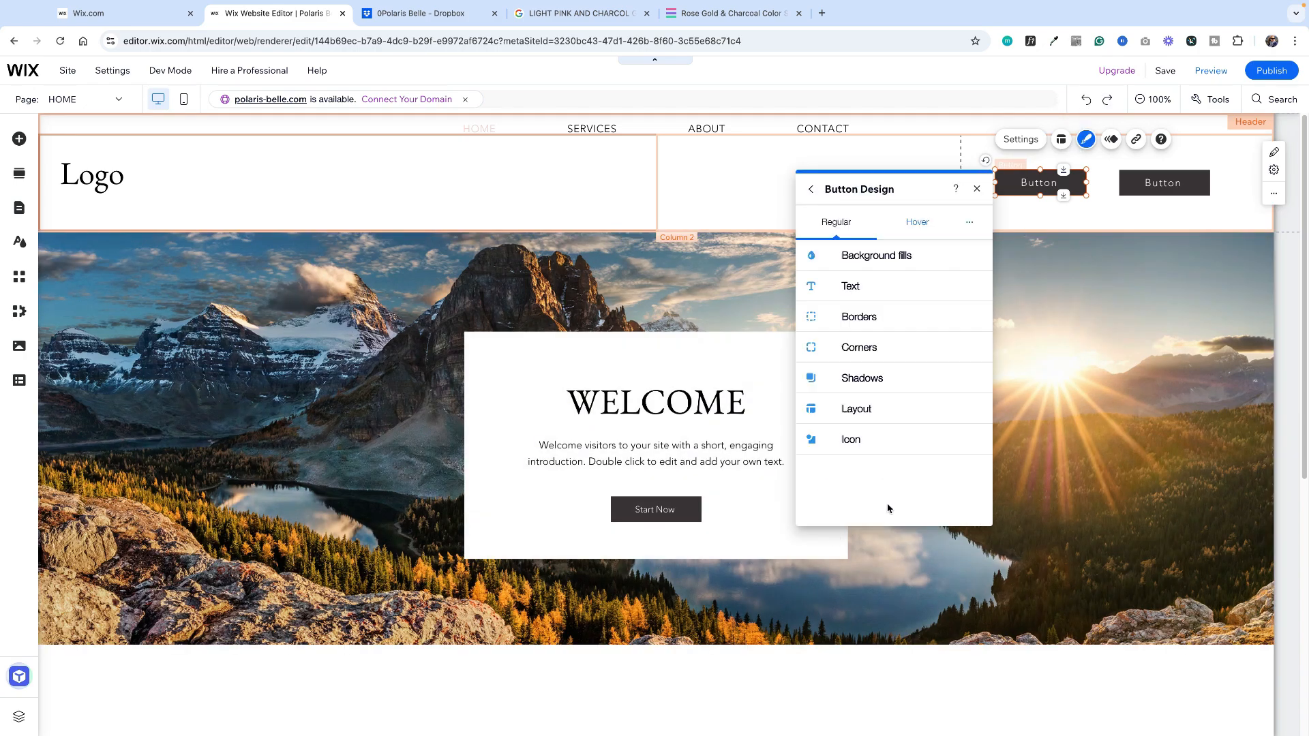
{"action": "left_click", "coordinate": [873, 257]}
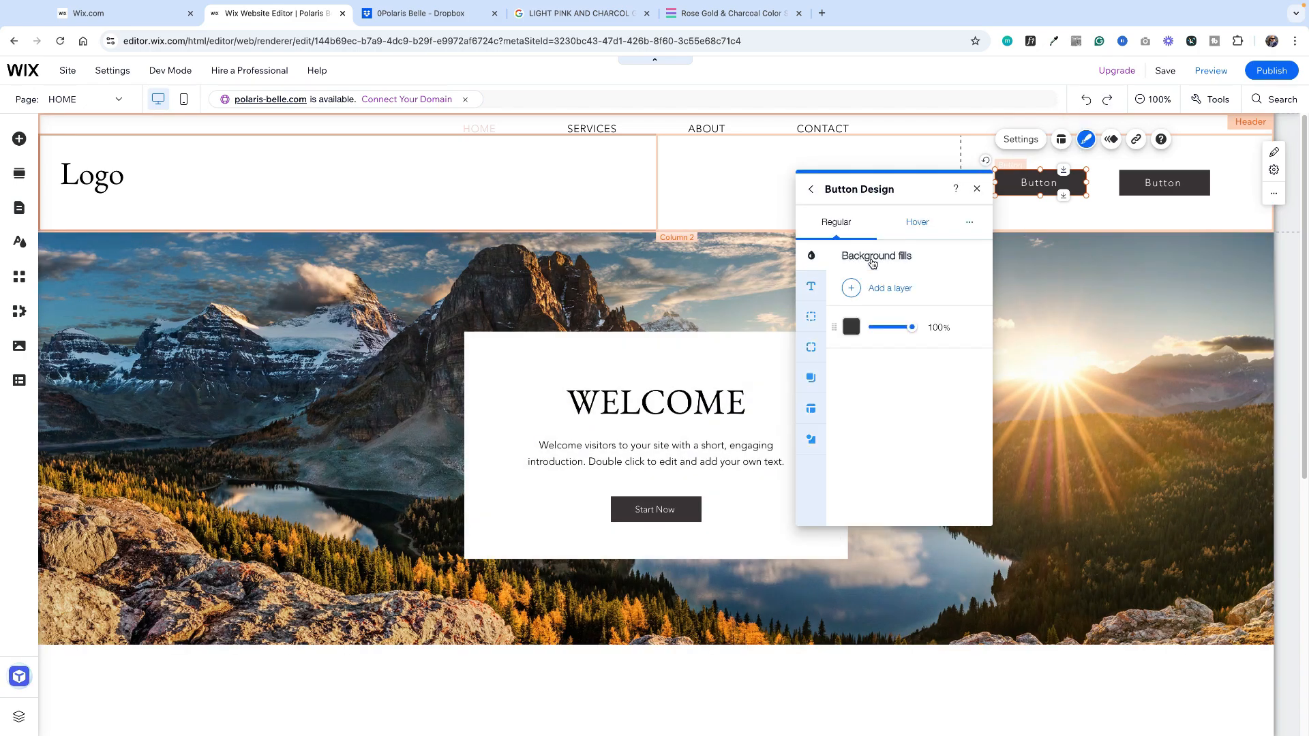
{"action": "left_click", "coordinate": [850, 328]}
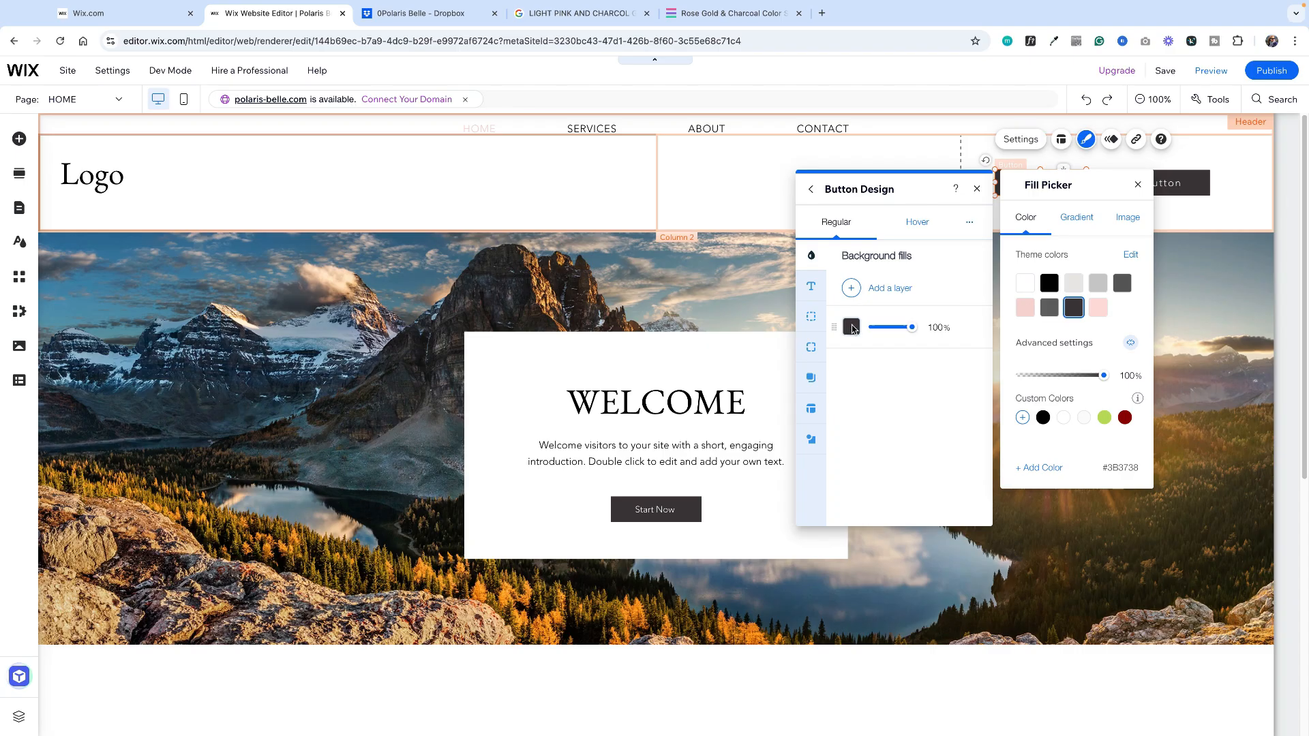
{"action": "left_click", "coordinate": [1025, 307]}
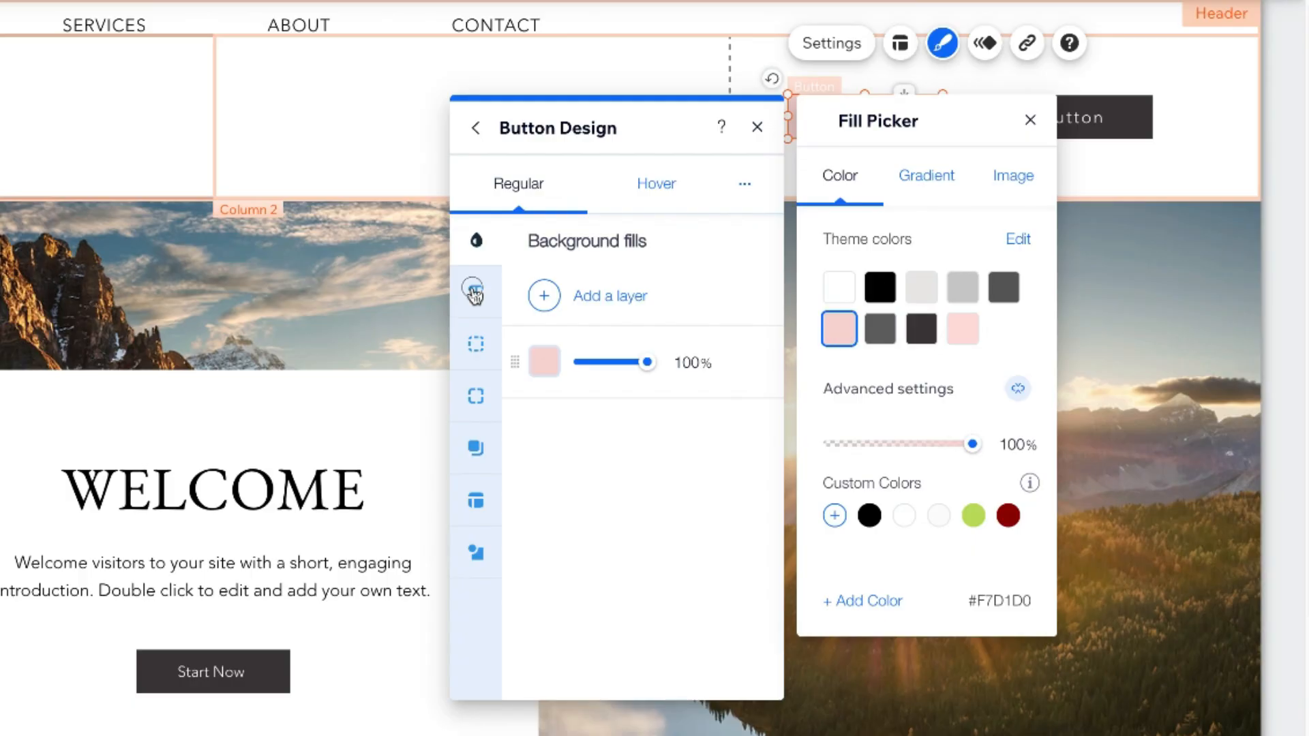
- Set the duplicated button's regular text color to the charcoal theme color #3B3738
{"action": "left_click", "coordinate": [811, 286]}
{"action": "left_click", "coordinate": [473, 291]}
{"action": "left_click", "coordinate": [543, 680]}
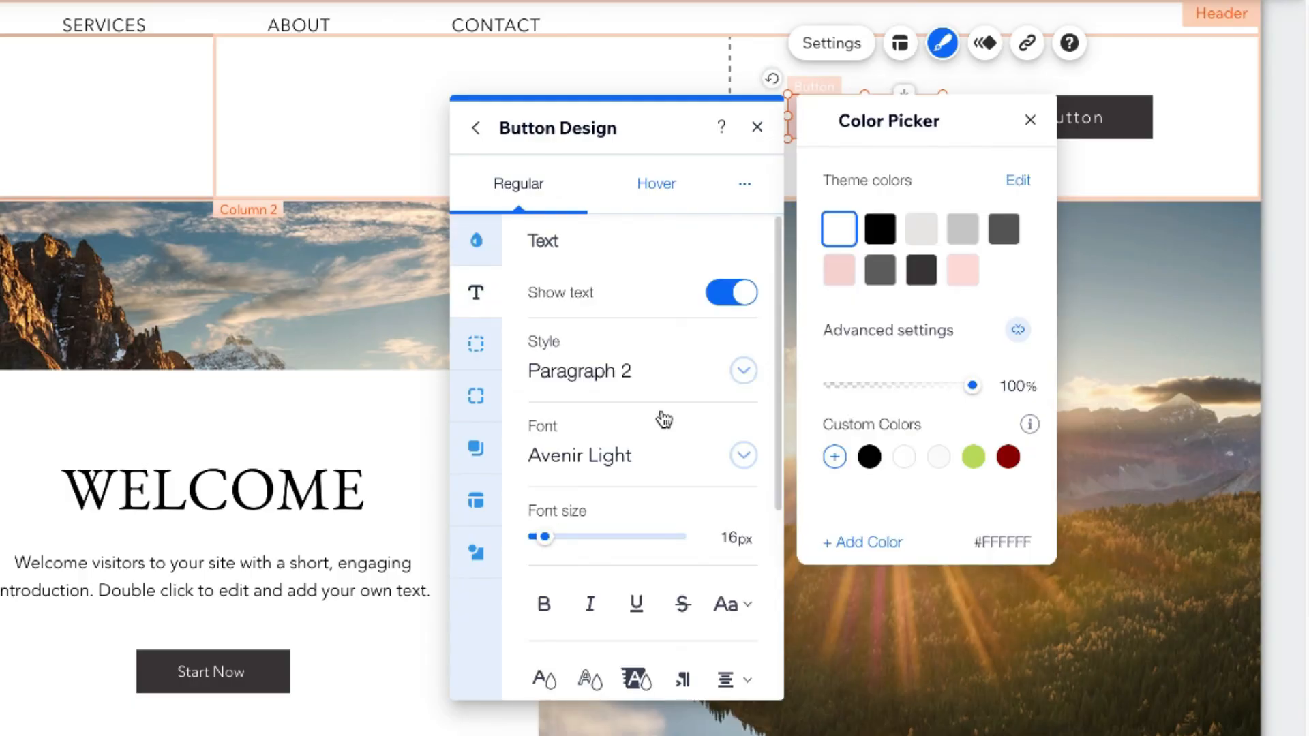
{"action": "left_click", "coordinate": [880, 270]}
{"action": "left_click", "coordinate": [921, 270]}
{"action": "left_click", "coordinate": [1028, 121]}
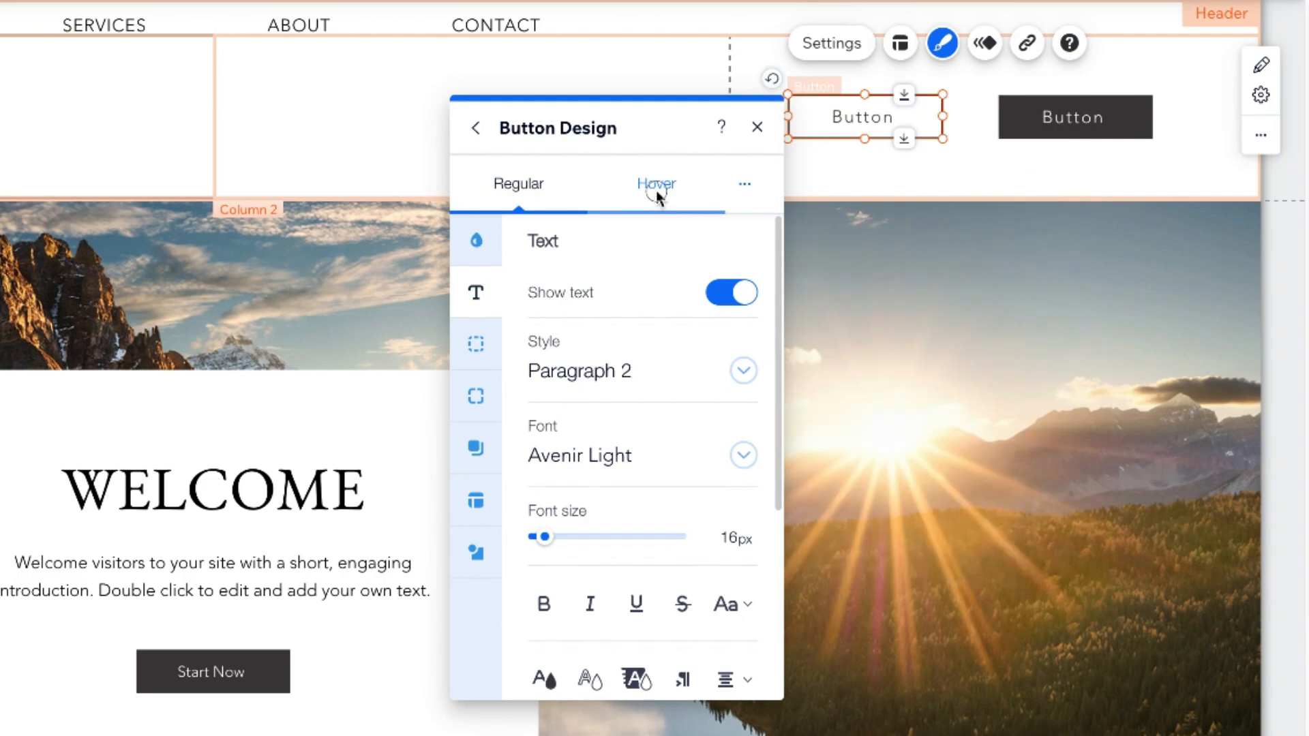
- Set the duplicated button's hover background fill to pink #F7D1D0 and lower its opacity to 71%
{"action": "left_click", "coordinate": [658, 198]}
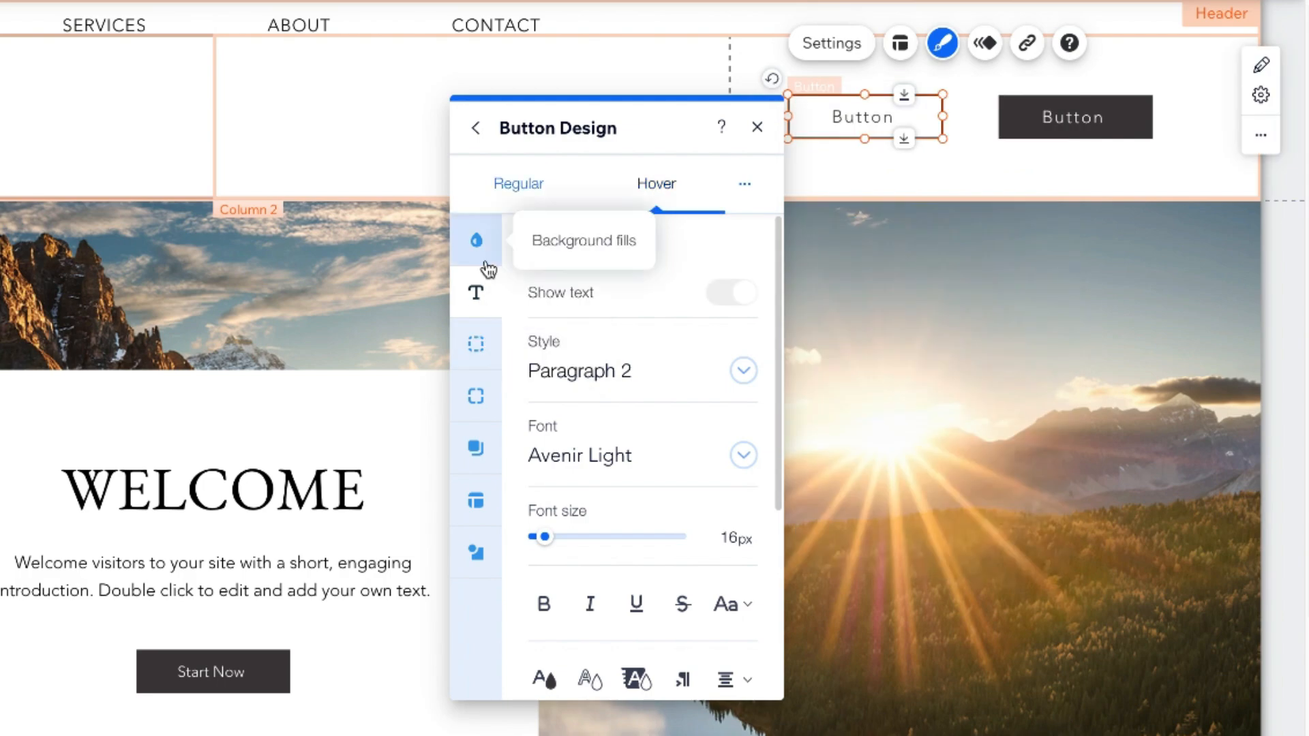
{"action": "left_click", "coordinate": [476, 242]}
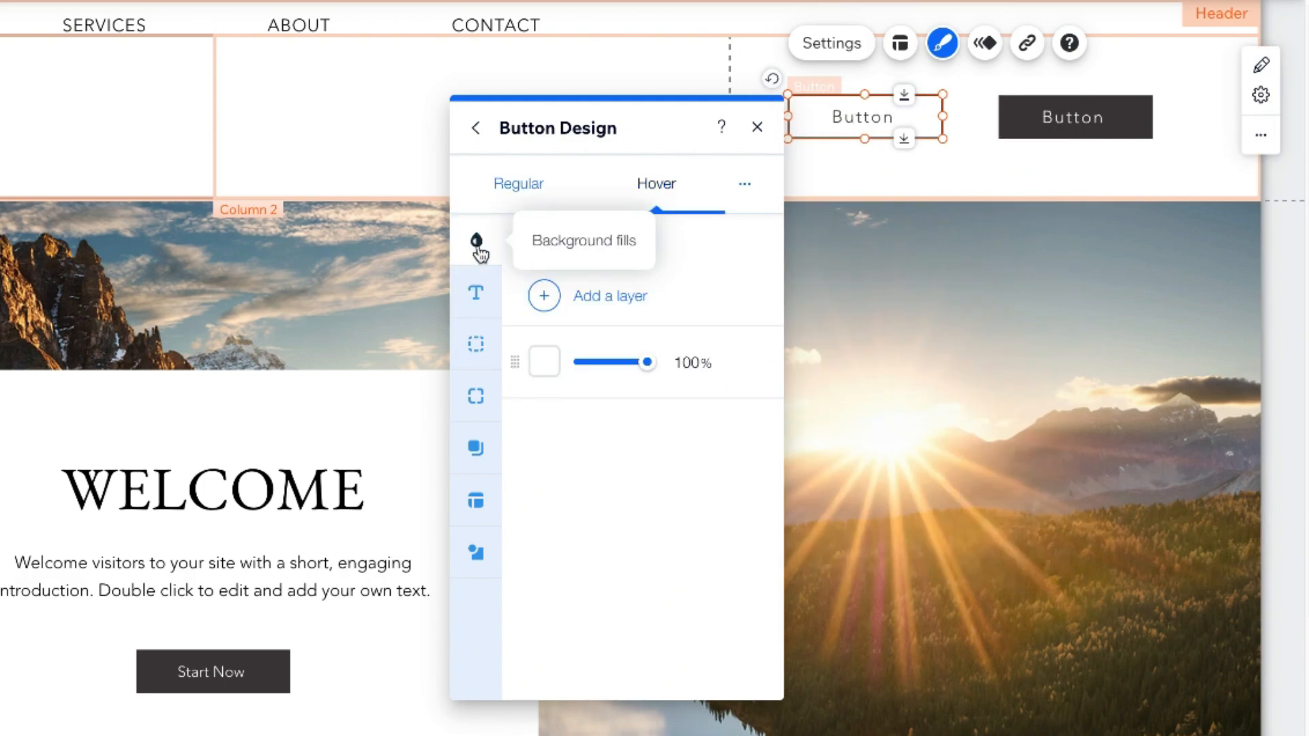
{"action": "left_click", "coordinate": [546, 358]}
{"action": "left_click", "coordinate": [951, 338]}
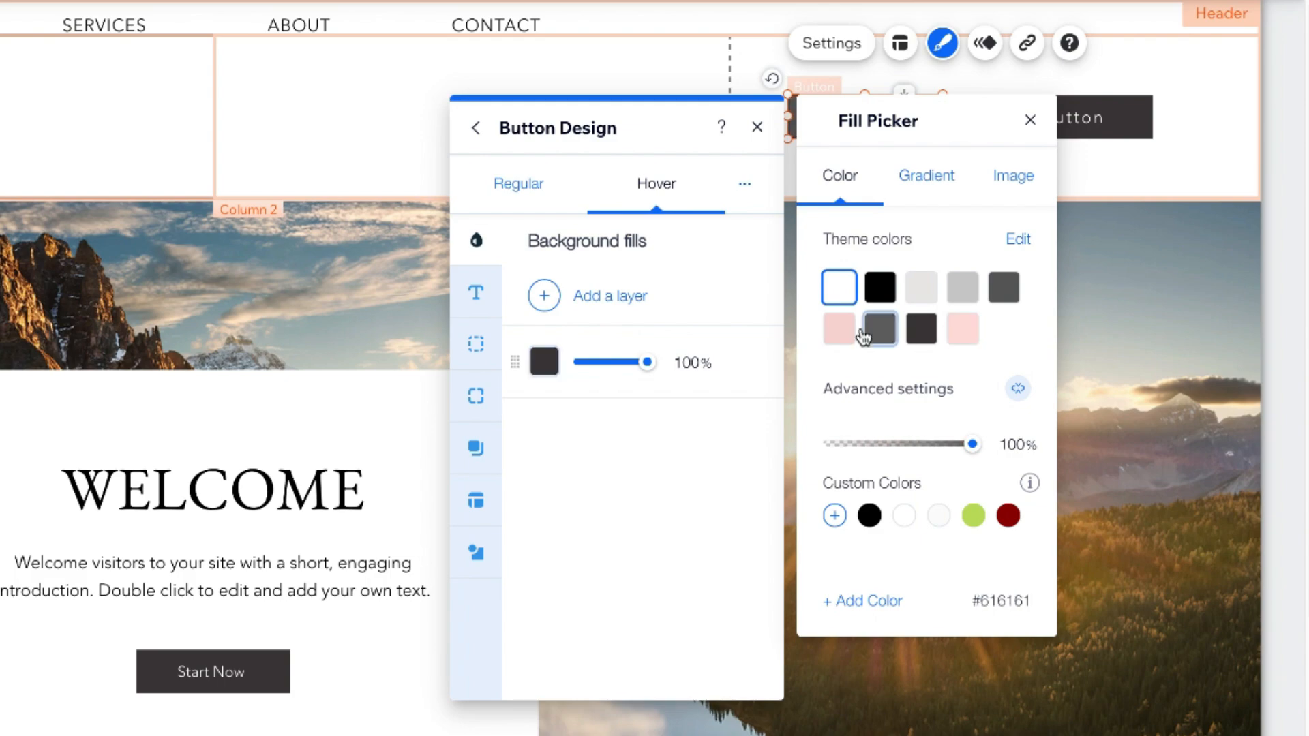
{"action": "left_click", "coordinate": [838, 328]}
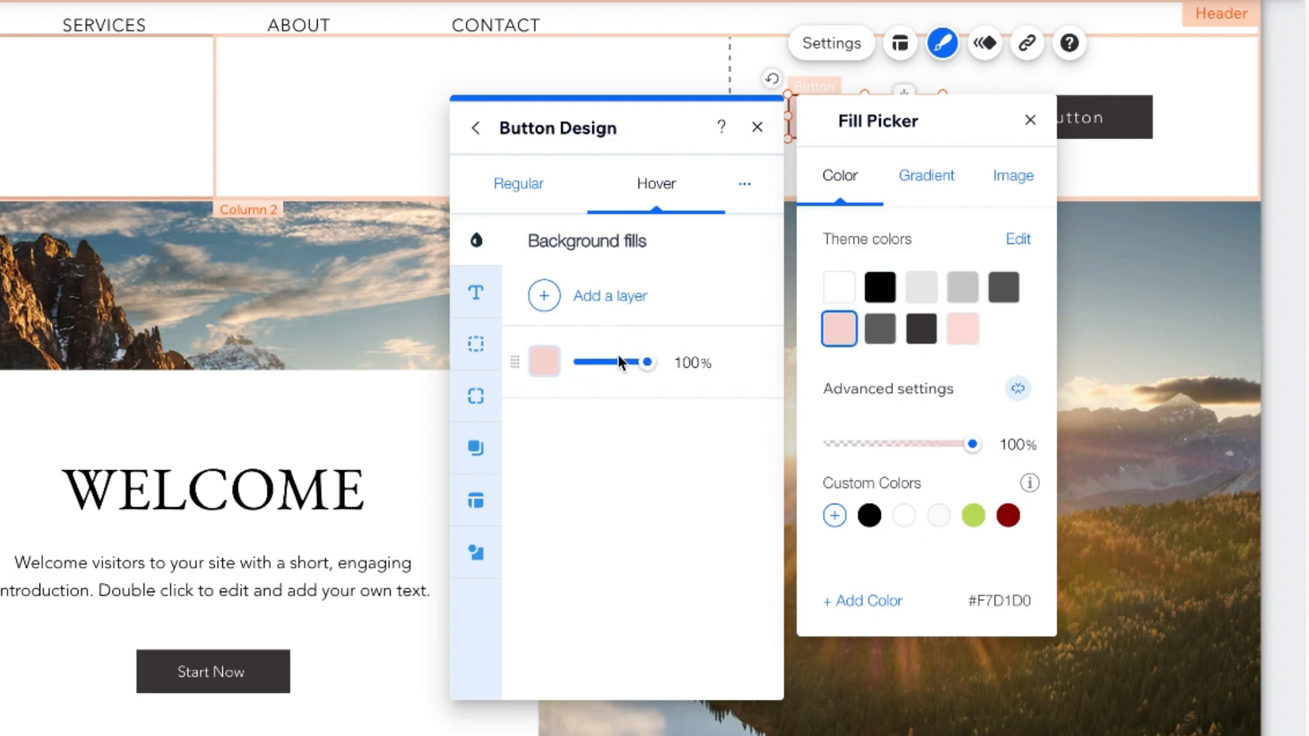
{"action": "left_click_drag", "start_coordinate": [647, 362], "coordinate": [628, 366]}
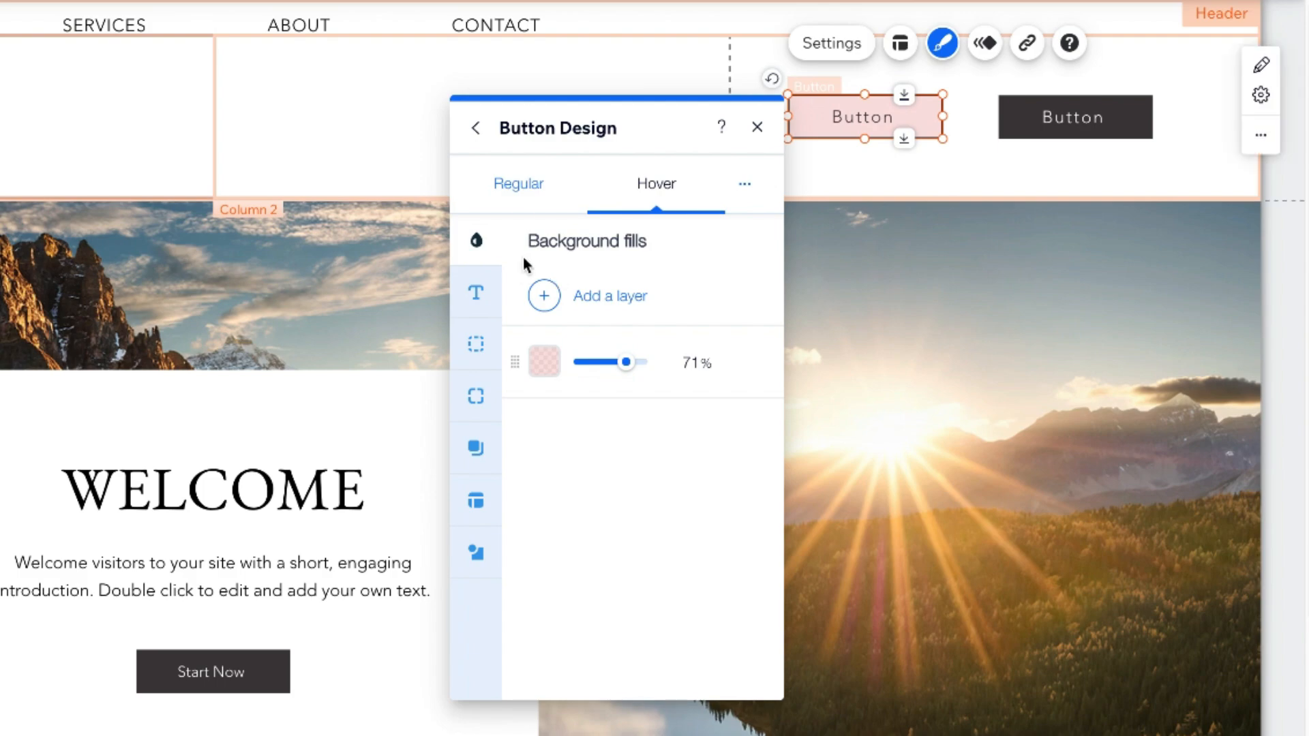
- Check the duplicated button's text color and border width for the hover state
{"action": "left_click", "coordinate": [480, 297]}
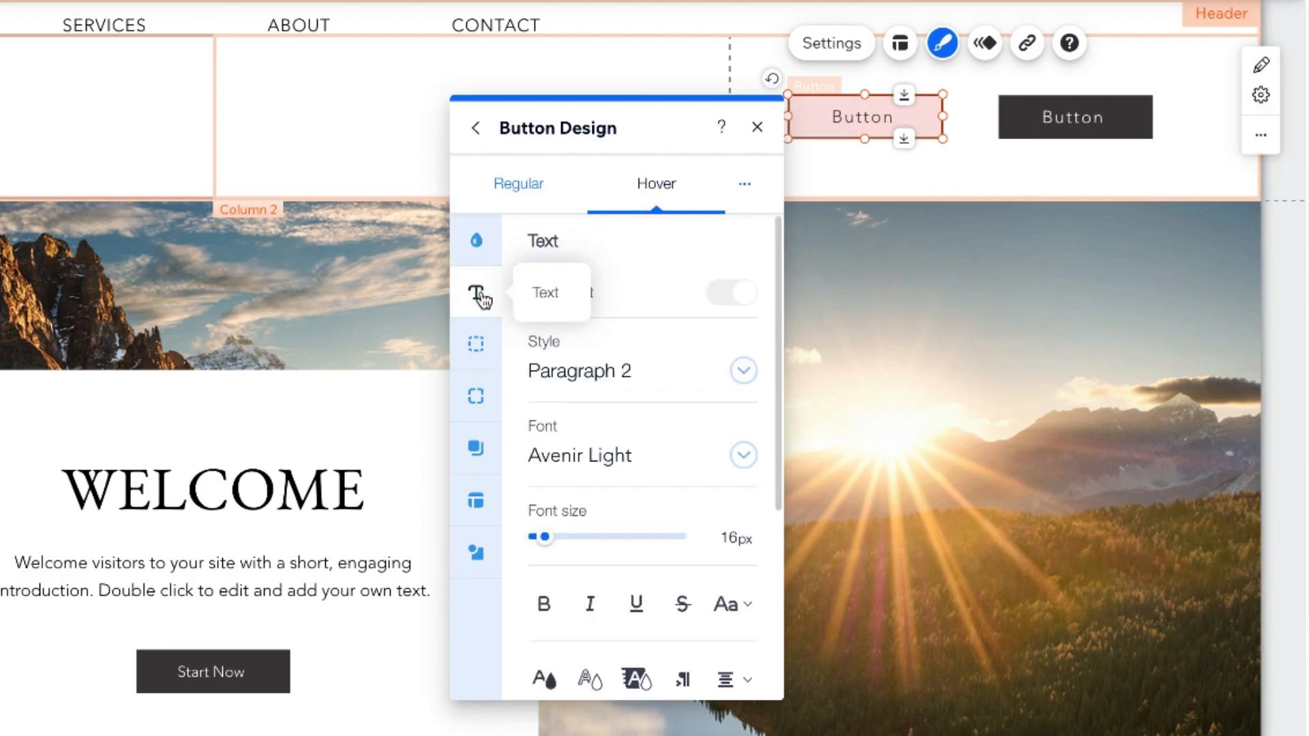
{"action": "left_click", "coordinate": [544, 680]}
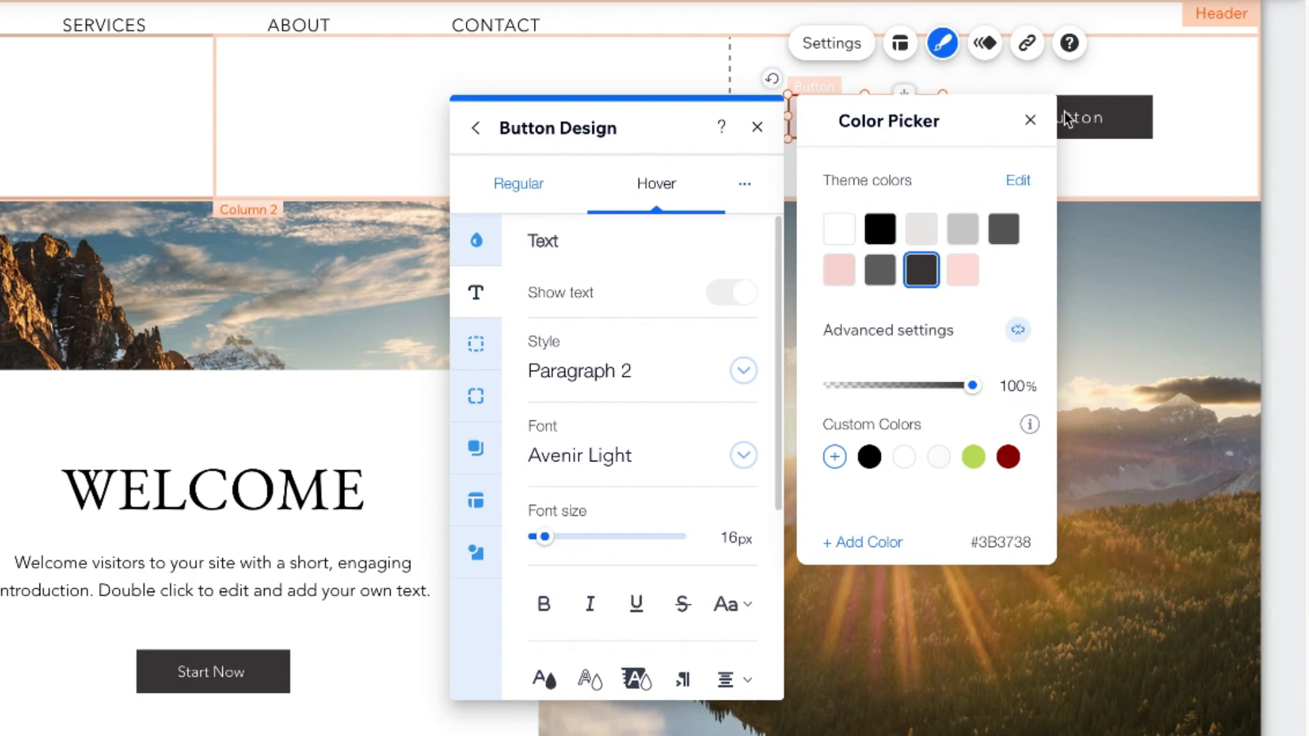
{"action": "left_click", "coordinate": [1030, 120]}
{"action": "left_click", "coordinate": [476, 349]}
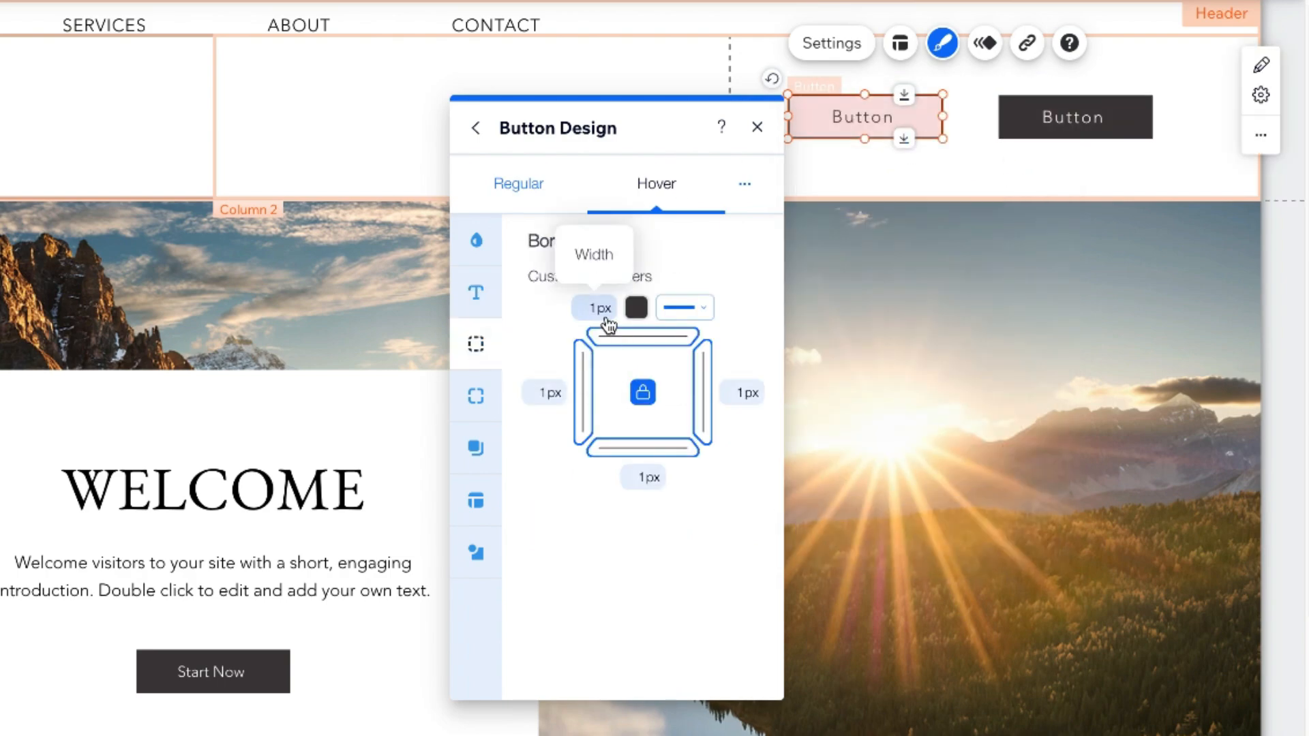
{"action": "left_click", "coordinate": [598, 306]}
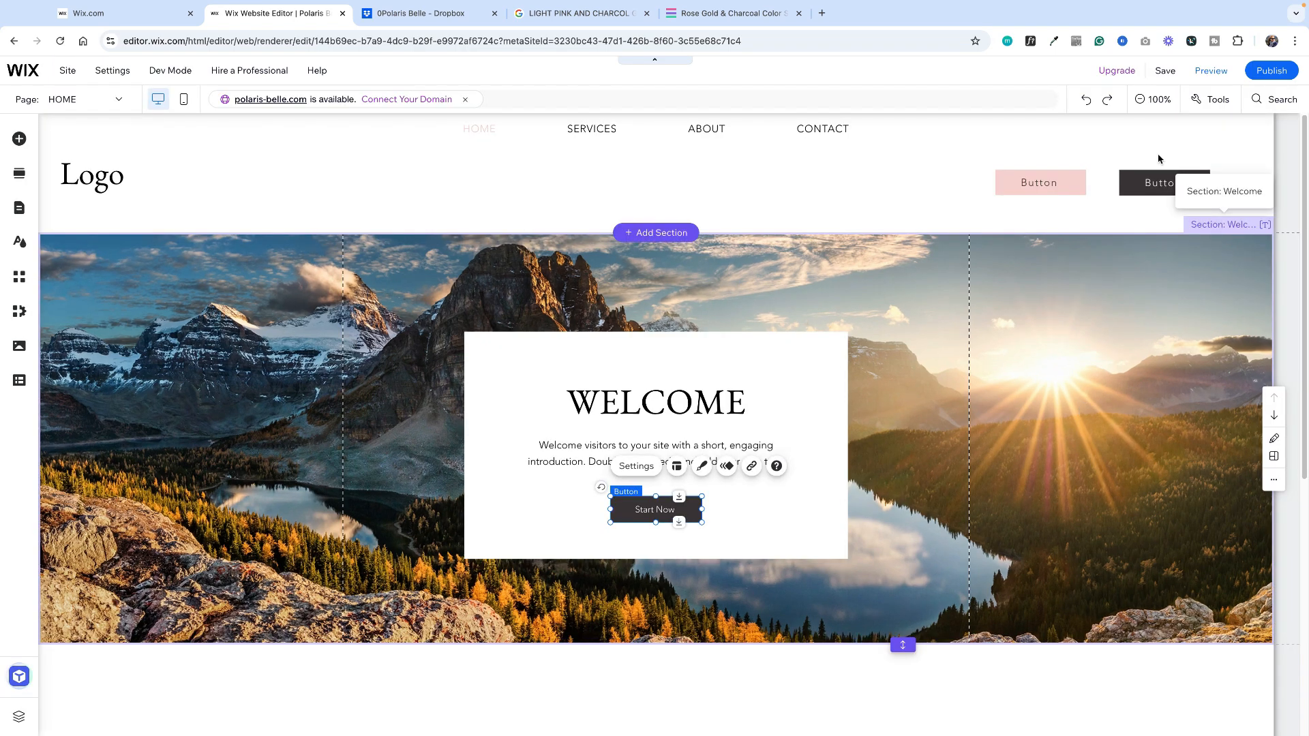
- Copy the charcoal header button and paste it into the footer, placing it to the right of the footer logo
{"action": "left_click", "coordinate": [1068, 186]}
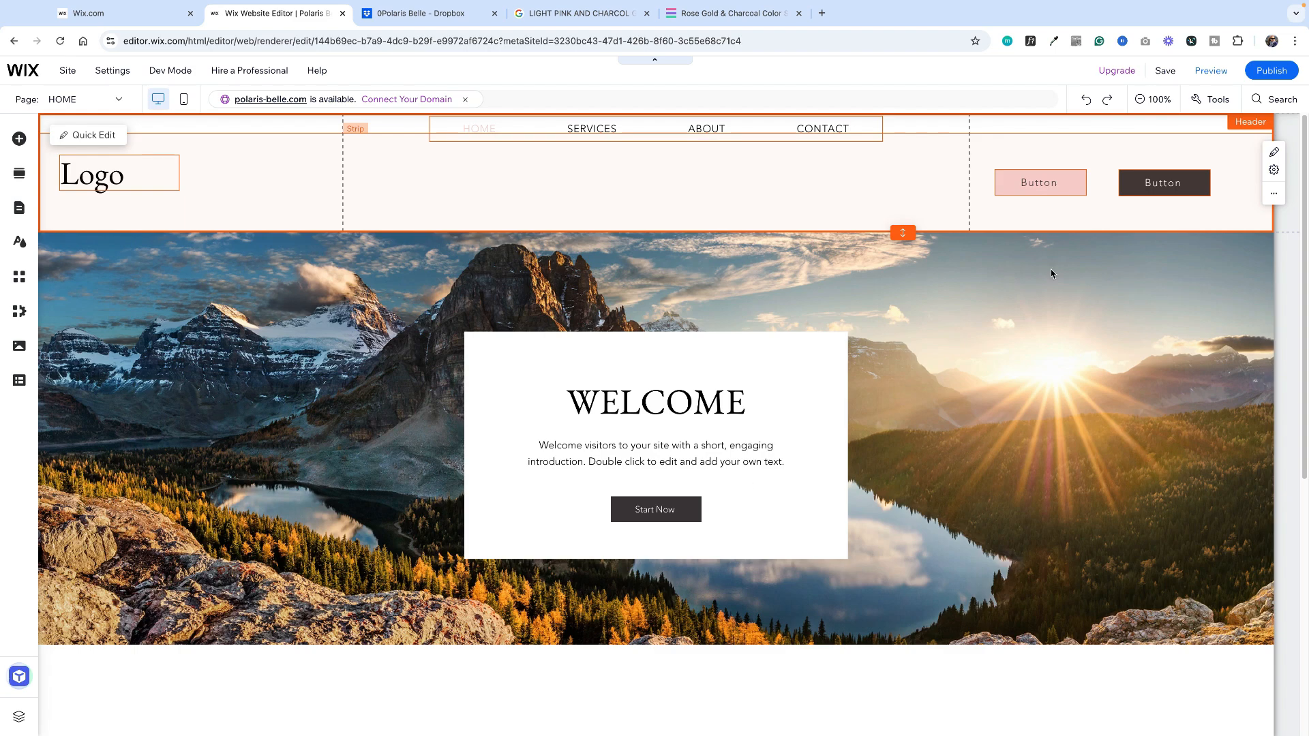
{"action": "left_click", "coordinate": [1178, 181]}
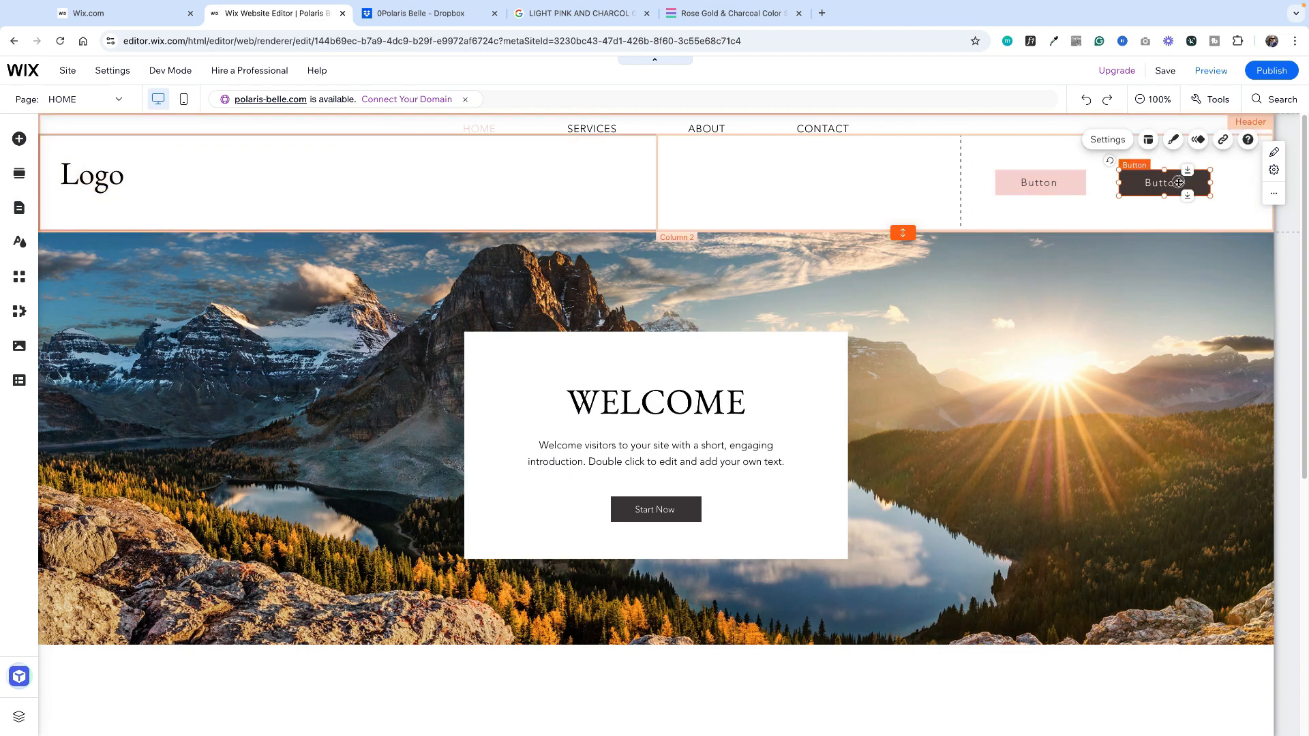
{"action": "right_click", "coordinate": [1178, 181]}
{"action": "left_click", "coordinate": [986, 371]}
{"action": "scroll", "coordinate": [856, 383], "scroll_direction": "down", "scroll_amount": 6}
{"action": "right_click", "coordinate": [371, 630]}
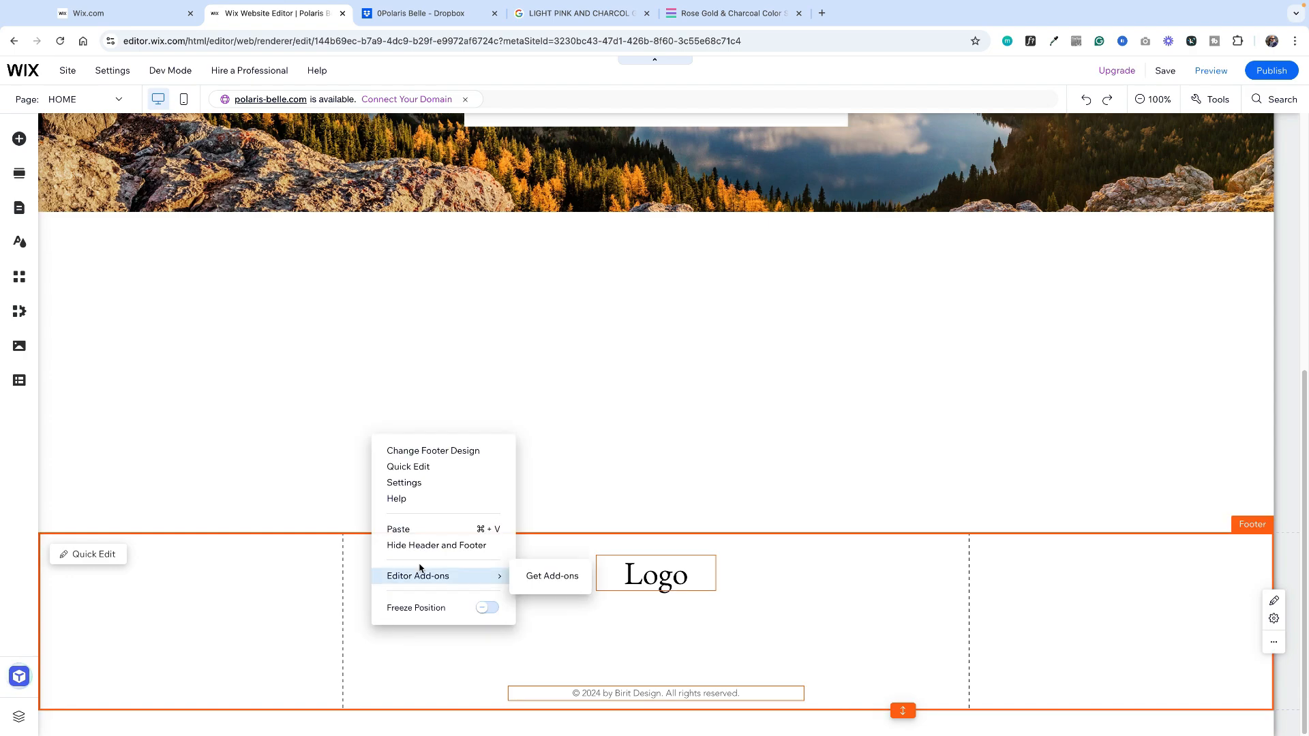
{"action": "left_click", "coordinate": [407, 526]}
{"action": "left_click_drag", "start_coordinate": [429, 649], "coordinate": [863, 613]}
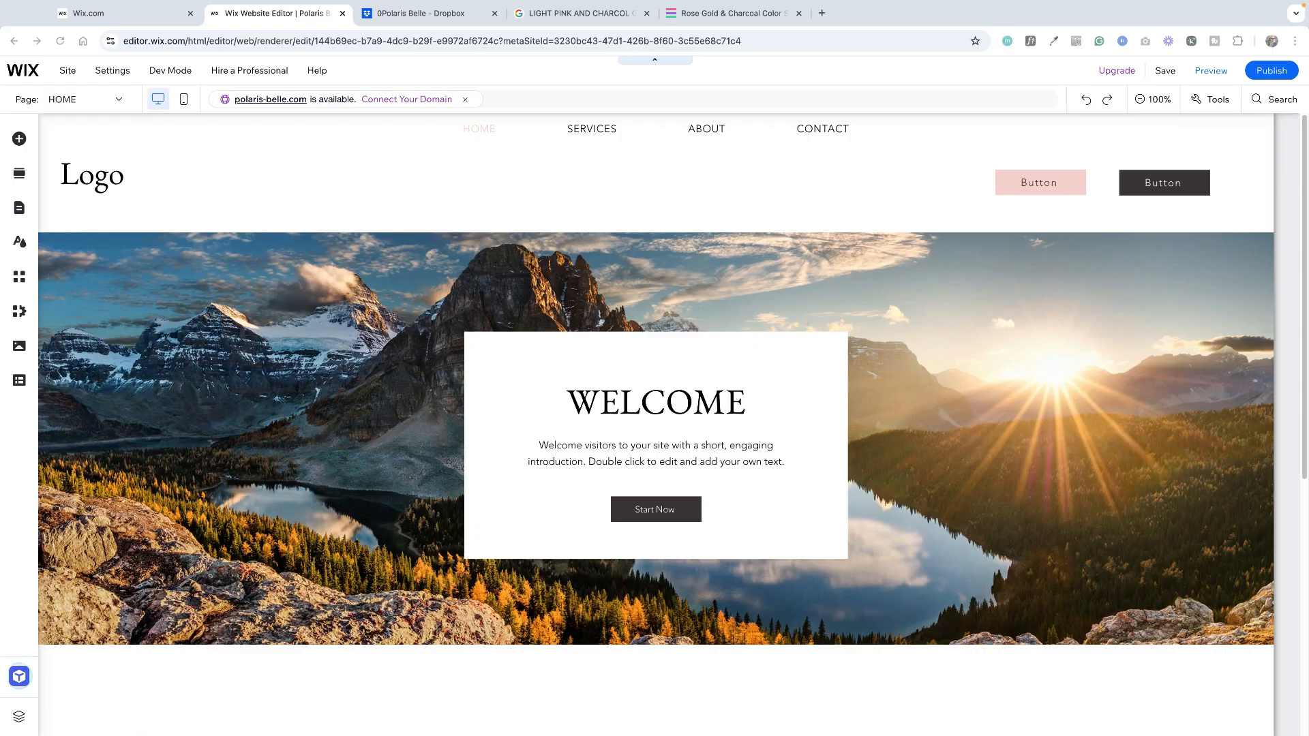
- Open the media manager for adding images and look over the available upload sources
{"action": "left_click", "coordinate": [19, 138]}
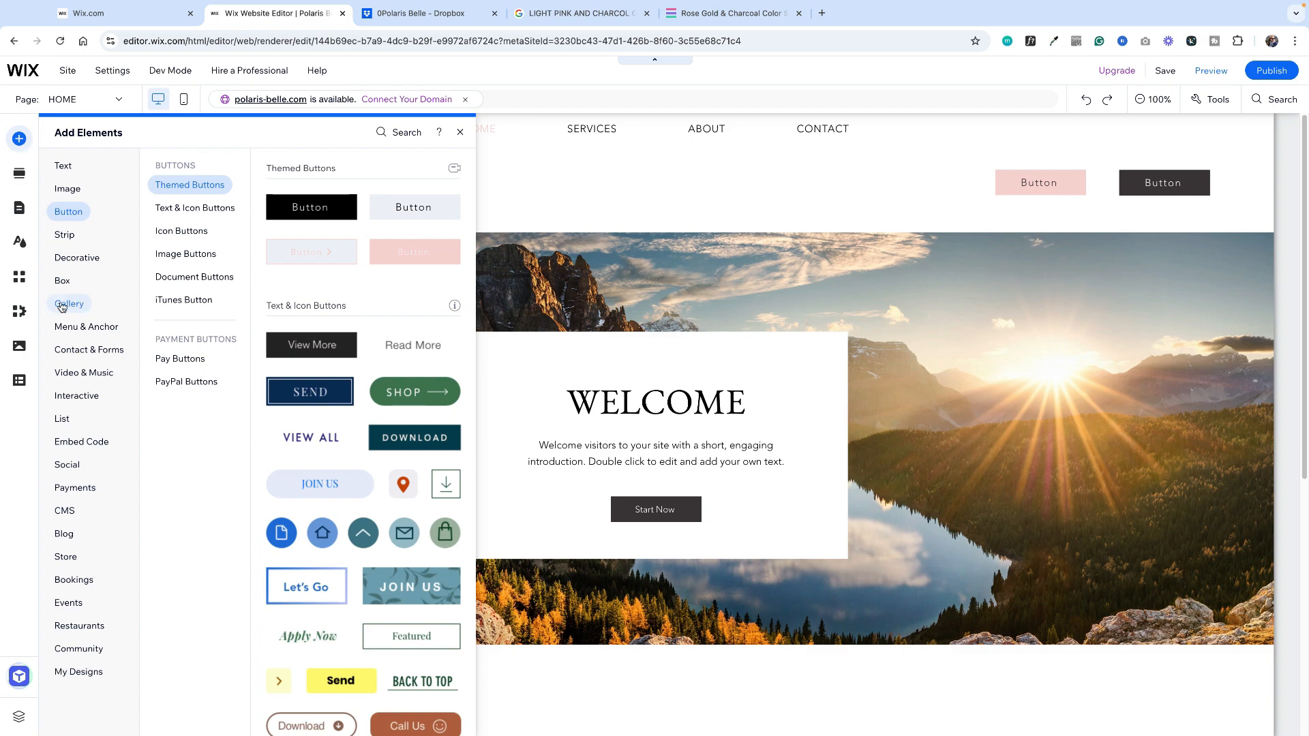
{"action": "mouse_move", "coordinate": [76, 193]}
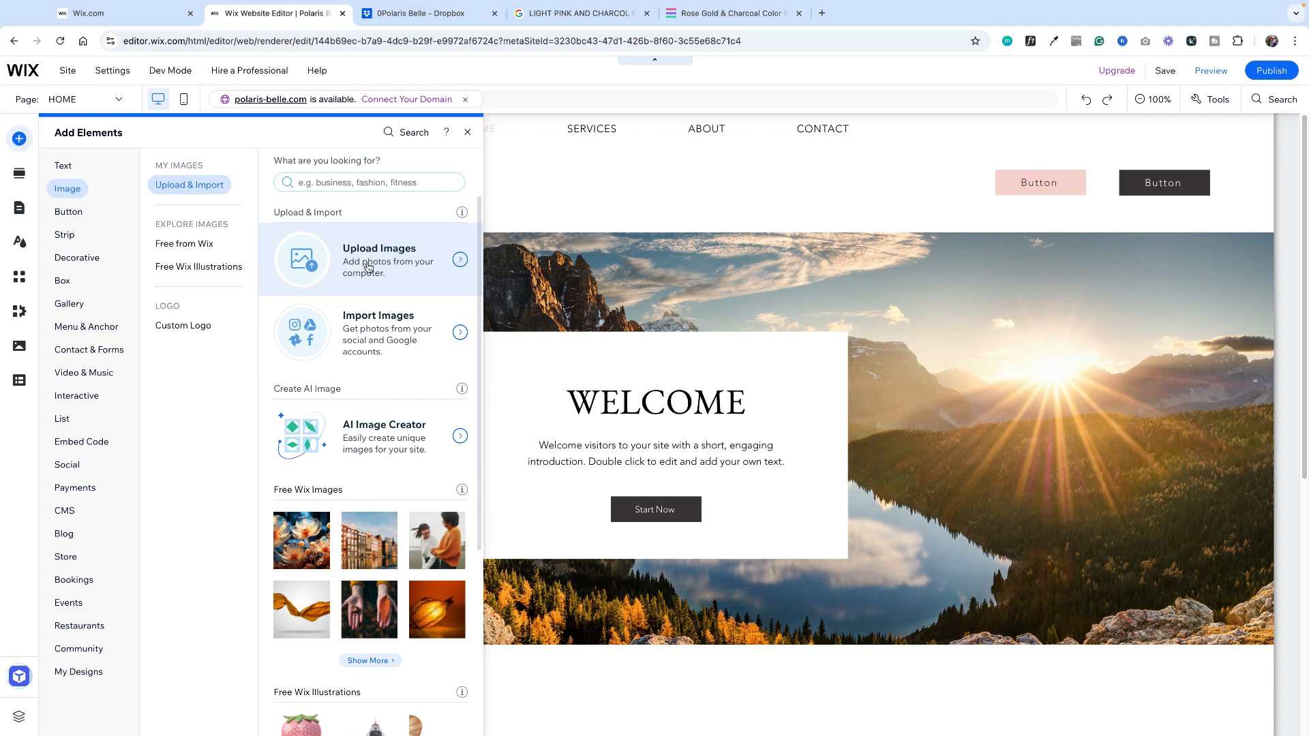
{"action": "left_click", "coordinate": [460, 259]}
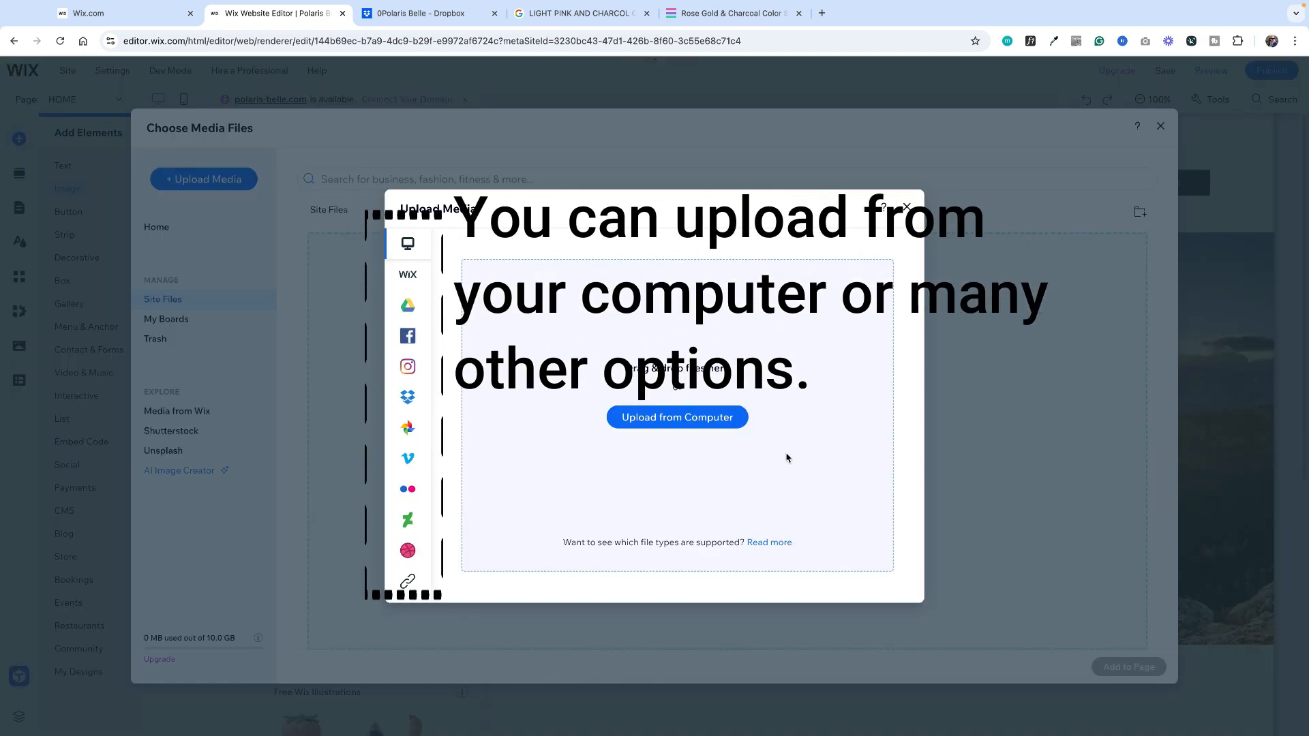
{"action": "left_click", "coordinate": [907, 208]}
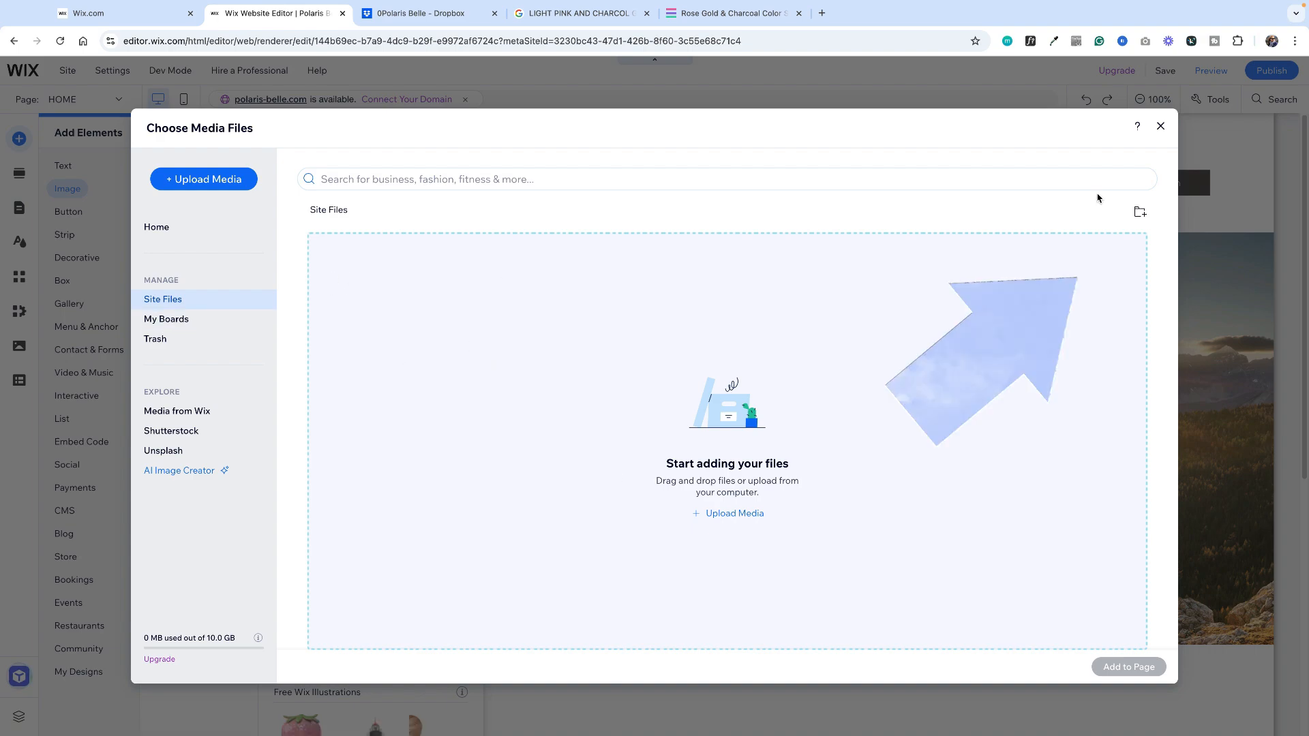
- Create a new folder named LOGOS in the site files
{"action": "left_click", "coordinate": [1144, 217]}
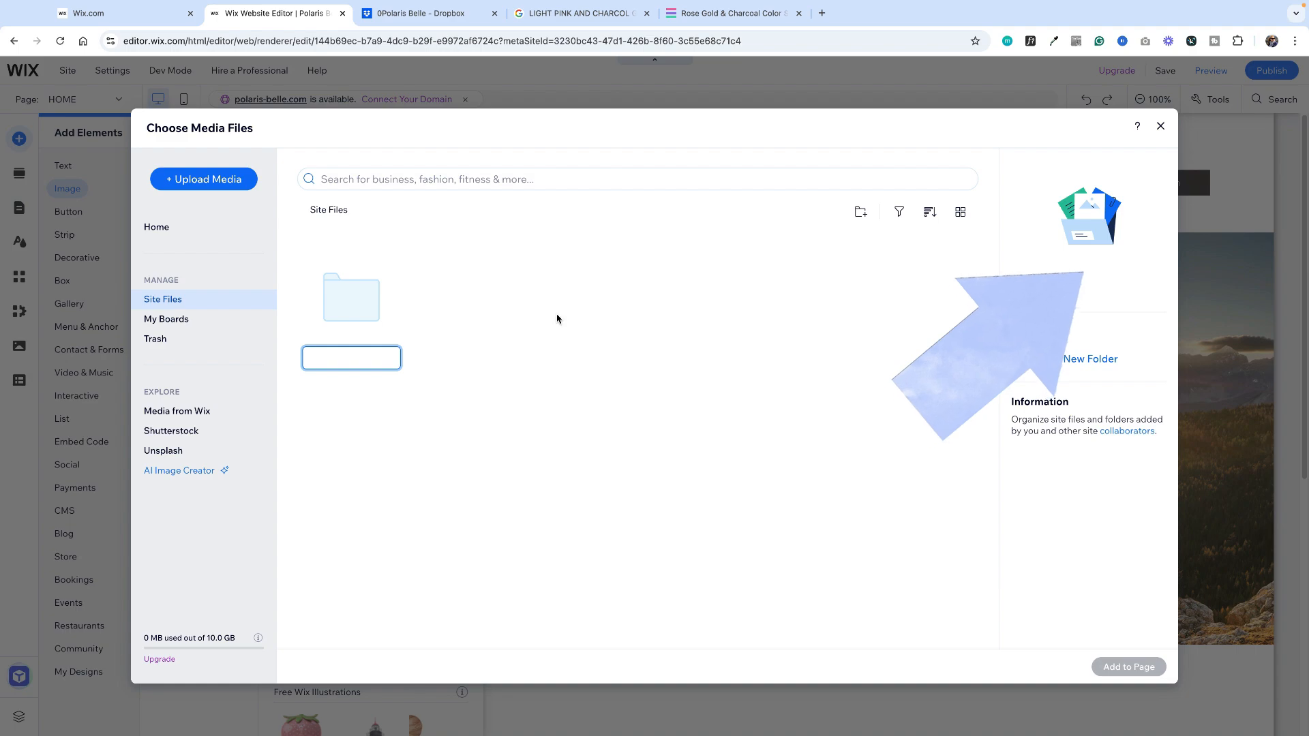
{"action": "type", "text": "LOGOS"}
{"action": "key", "text": "Return"}
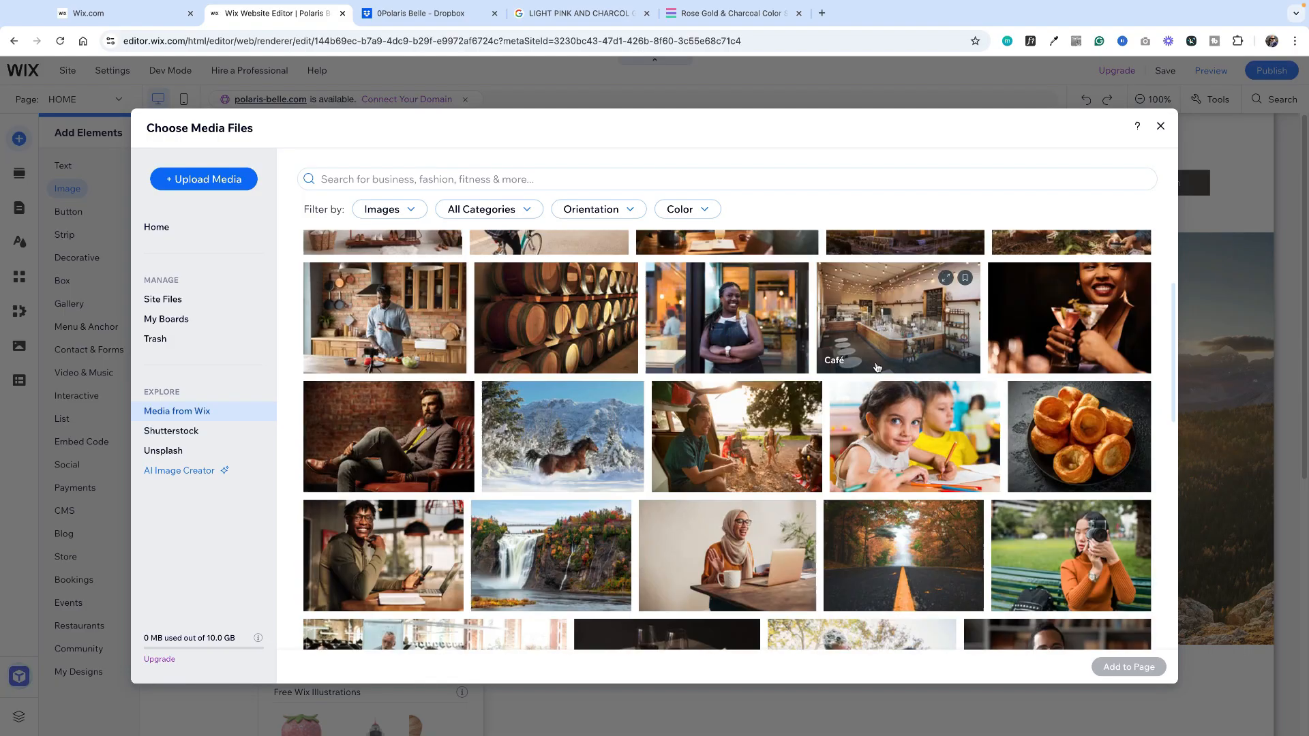
- Browse the free Wix media library and search it for "WOMEN DRINKING COFFE"
{"action": "scroll", "coordinate": [874, 361], "scroll_direction": "down", "scroll_amount": 10}
{"action": "scroll", "coordinate": [875, 361], "scroll_direction": "down", "scroll_amount": 3}
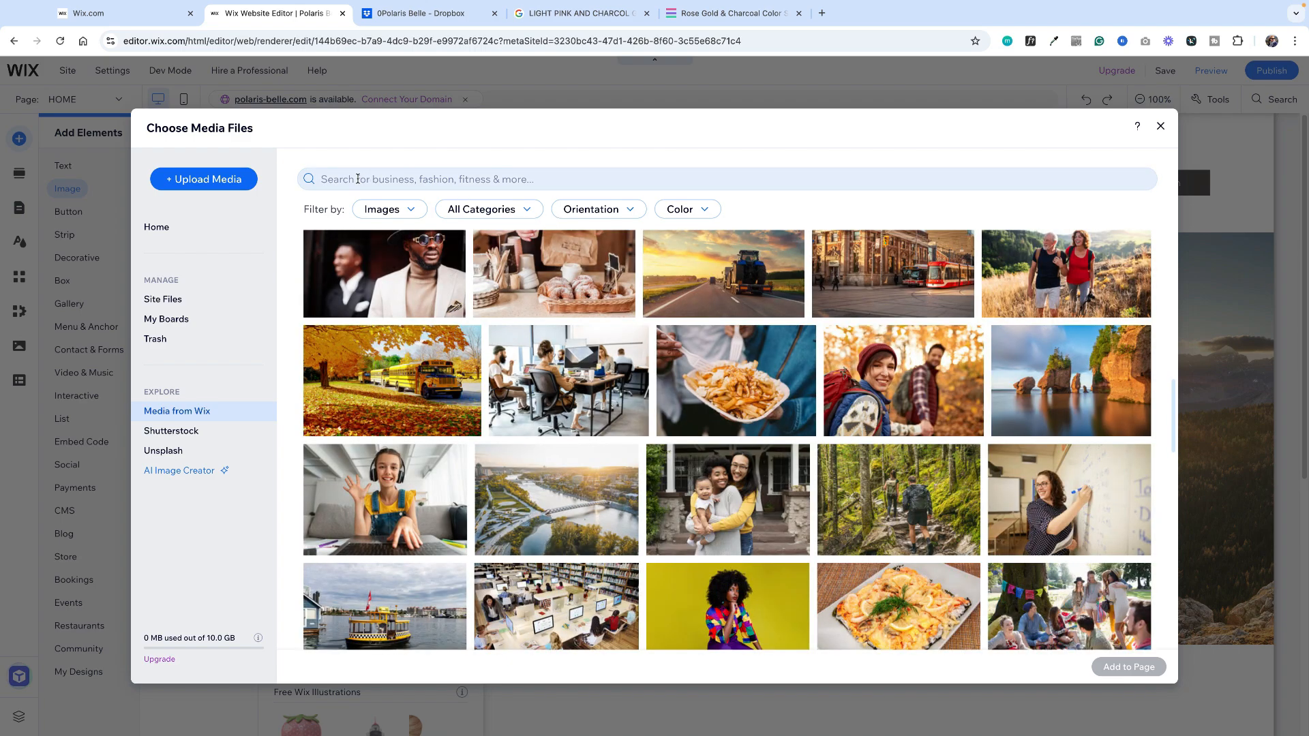
{"action": "left_click", "coordinate": [486, 194]}
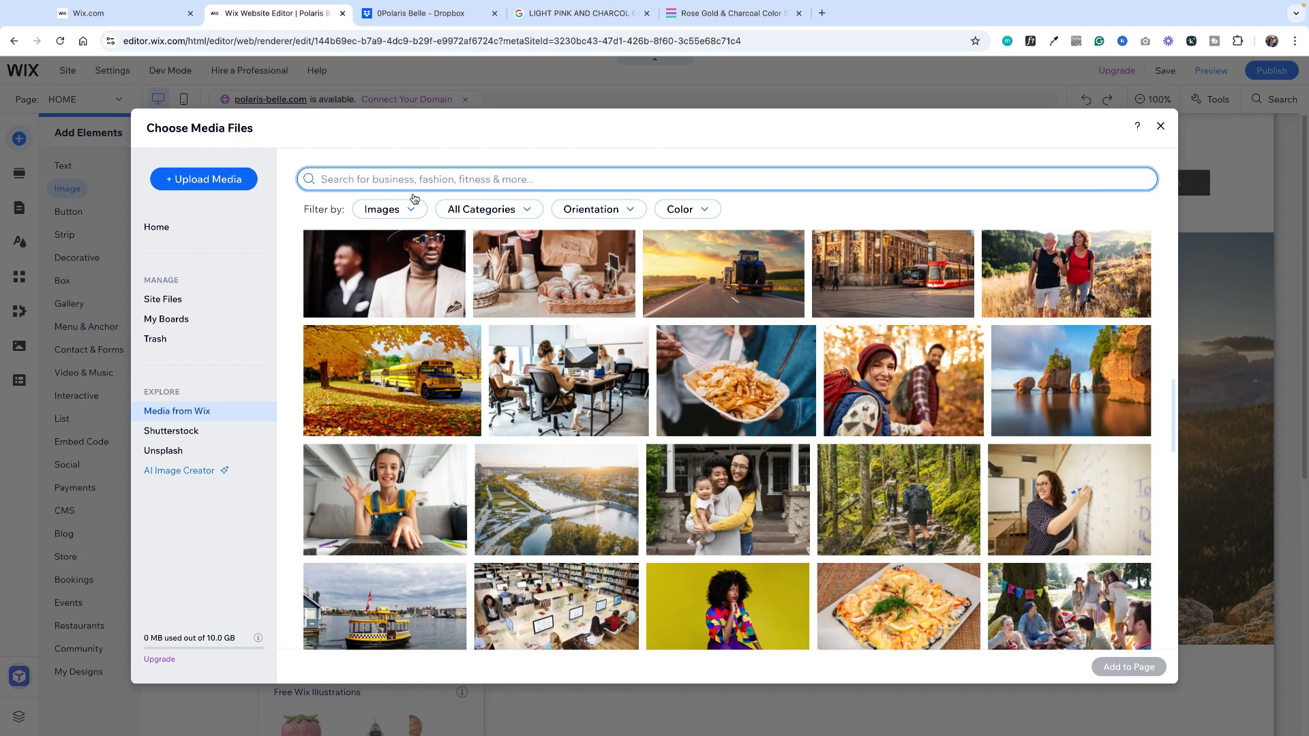
{"action": "type", "text": "WOMEN"}
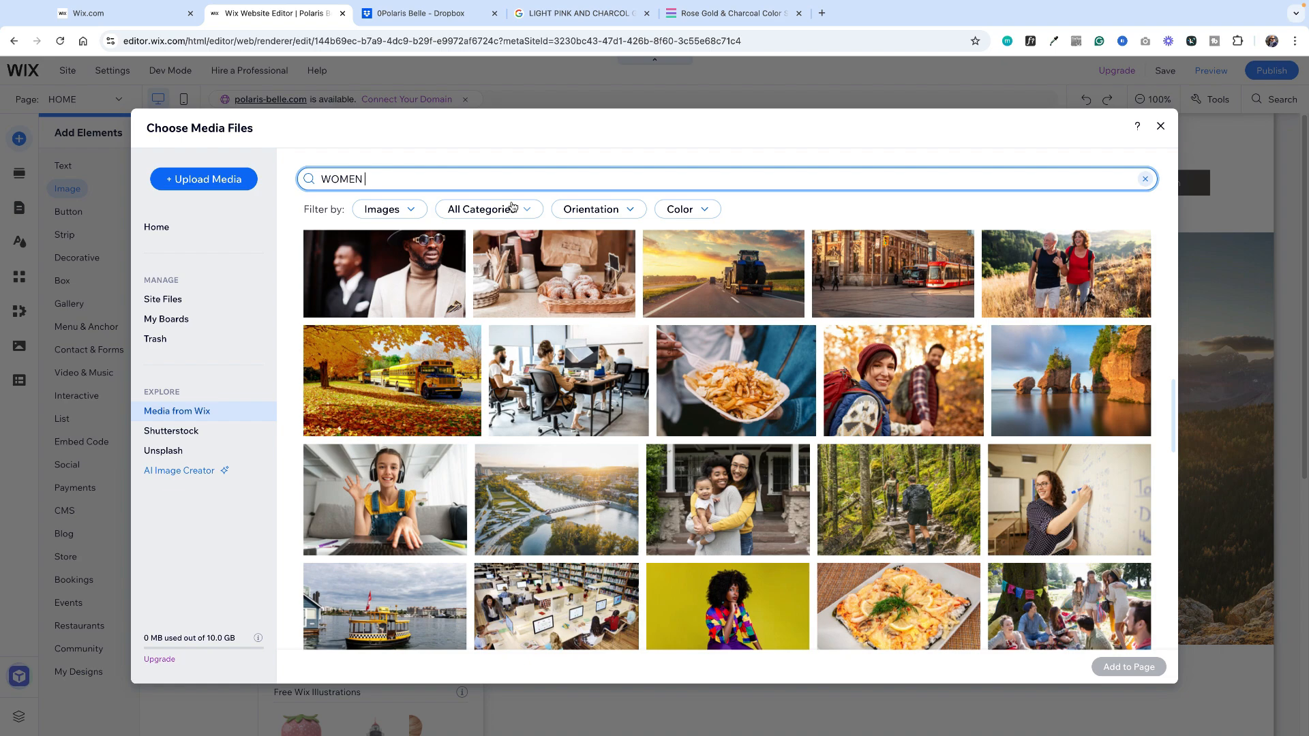
{"action": "type", "text": " DRINKING COFFE"}
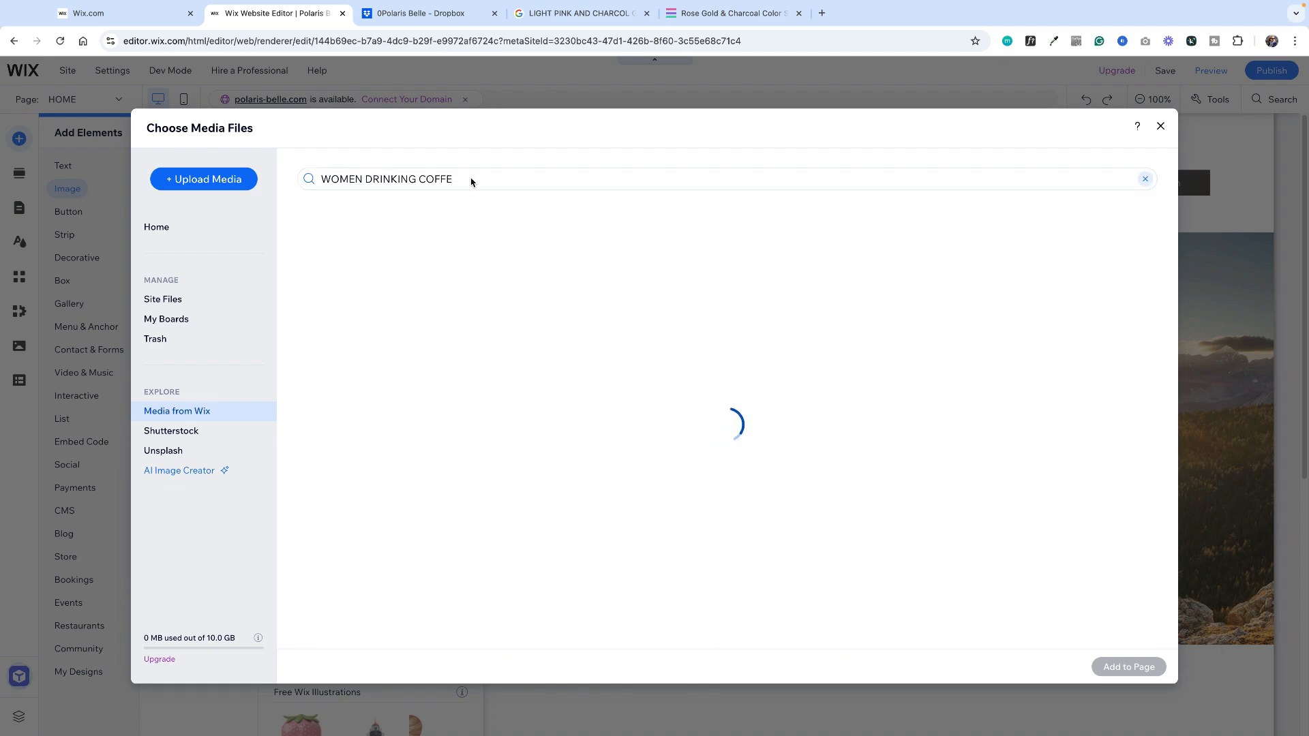
- Browse the Wix coffee images and save "Business Meeting at a Cafe" to a new board named POLARIS
{"action": "triple_click", "coordinate": [480, 178]}
{"action": "type", "text": "E"}
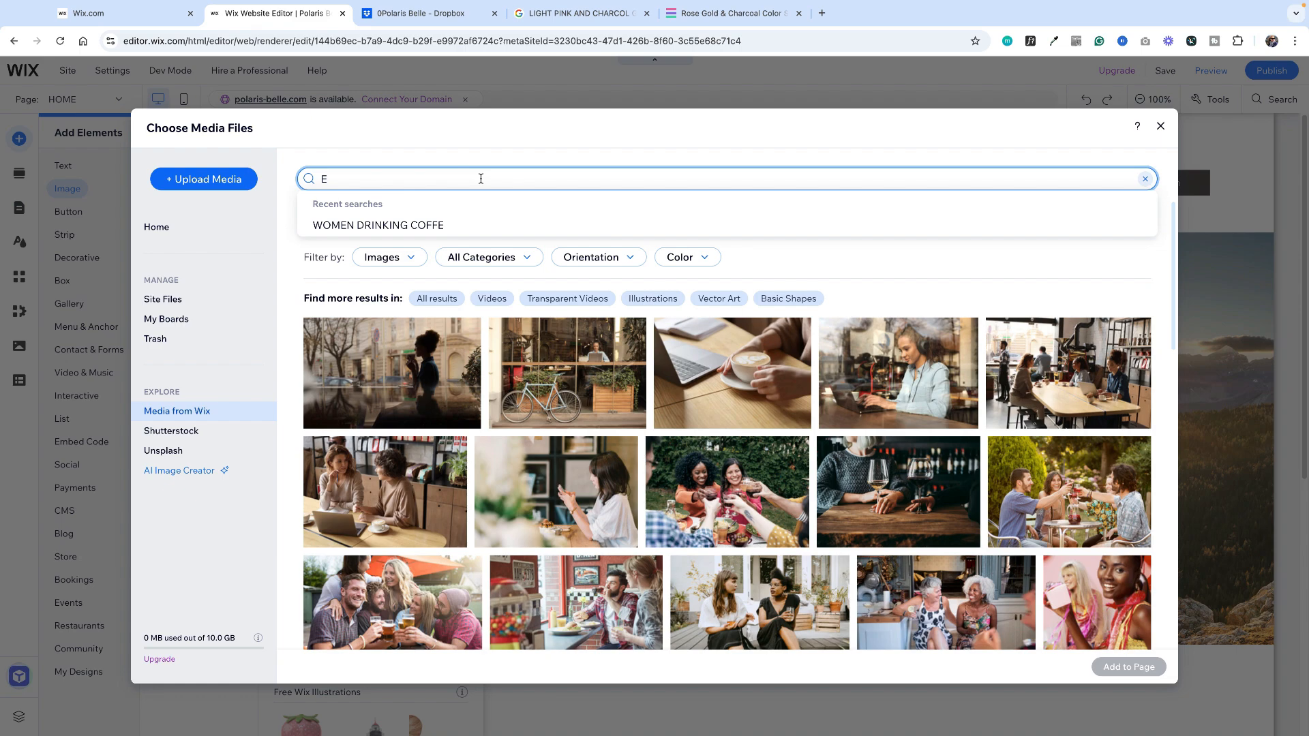
{"action": "scroll", "coordinate": [745, 436], "scroll_direction": "down", "scroll_amount": 1}
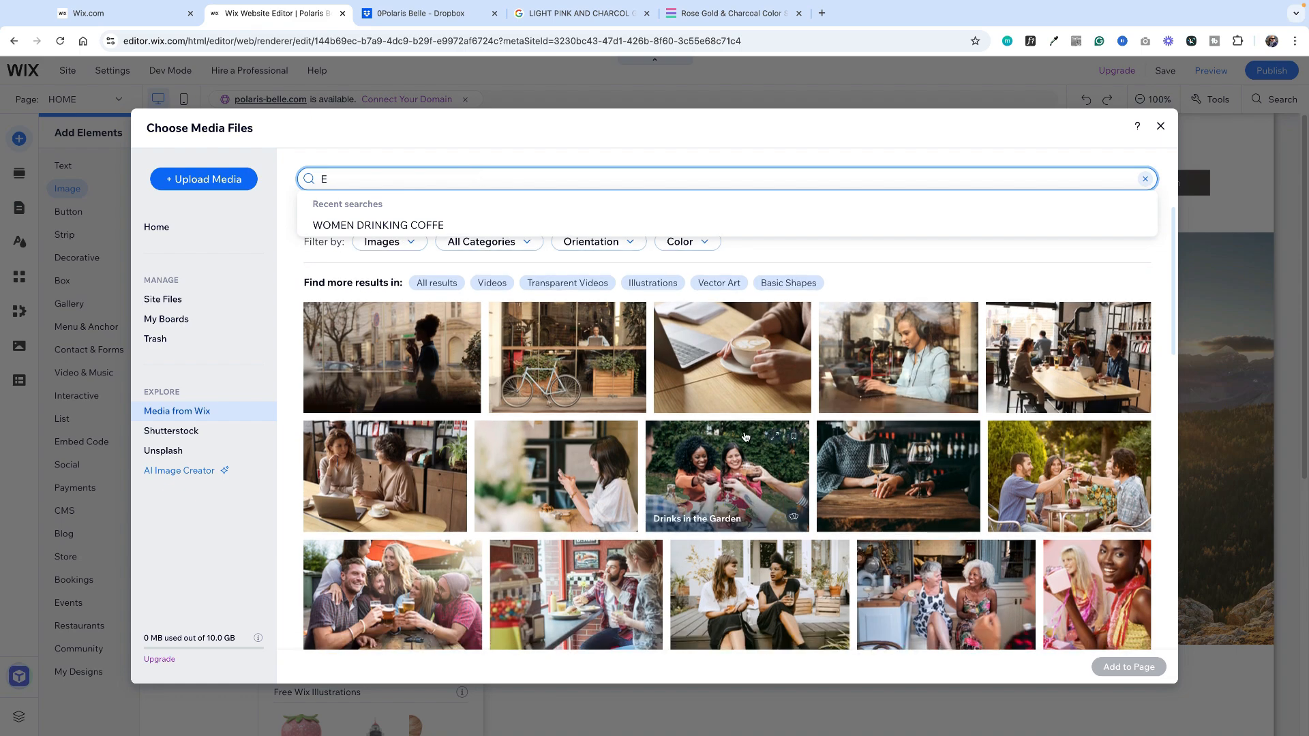
{"action": "scroll", "coordinate": [745, 436], "scroll_direction": "down", "scroll_amount": 1}
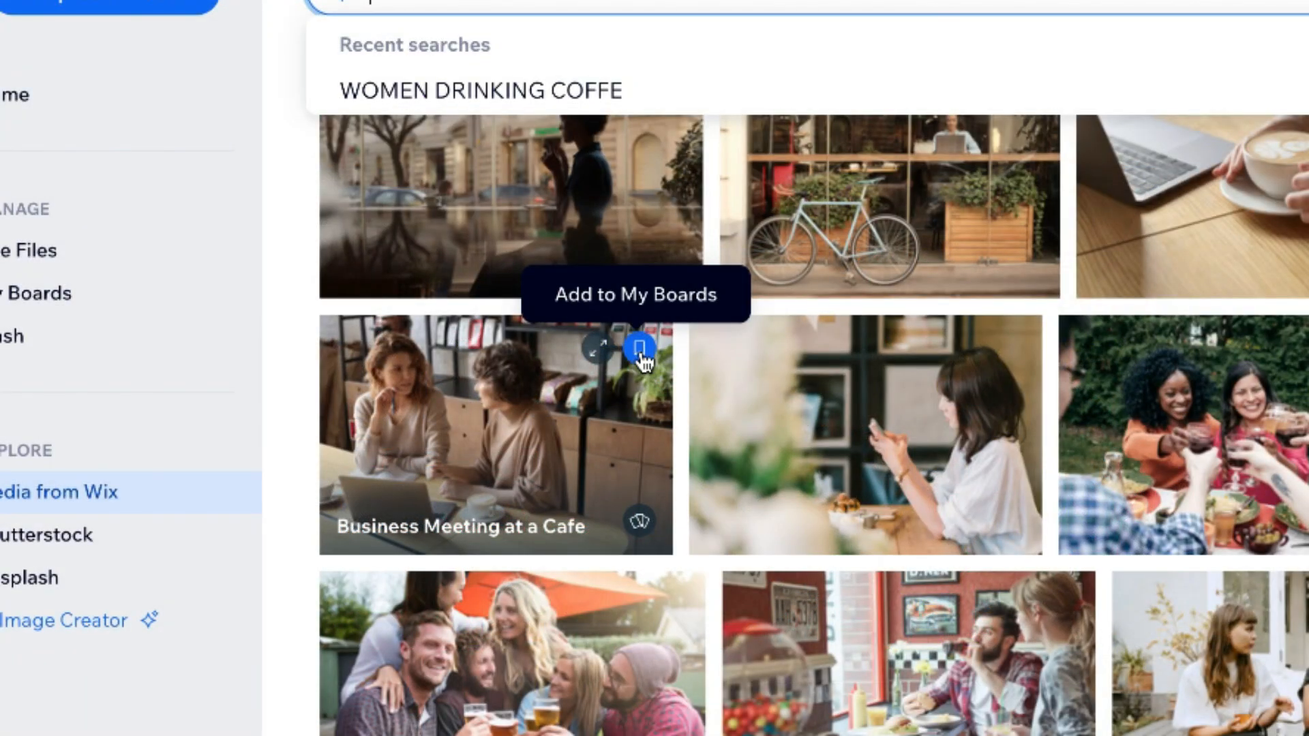
{"action": "left_click", "coordinate": [639, 350]}
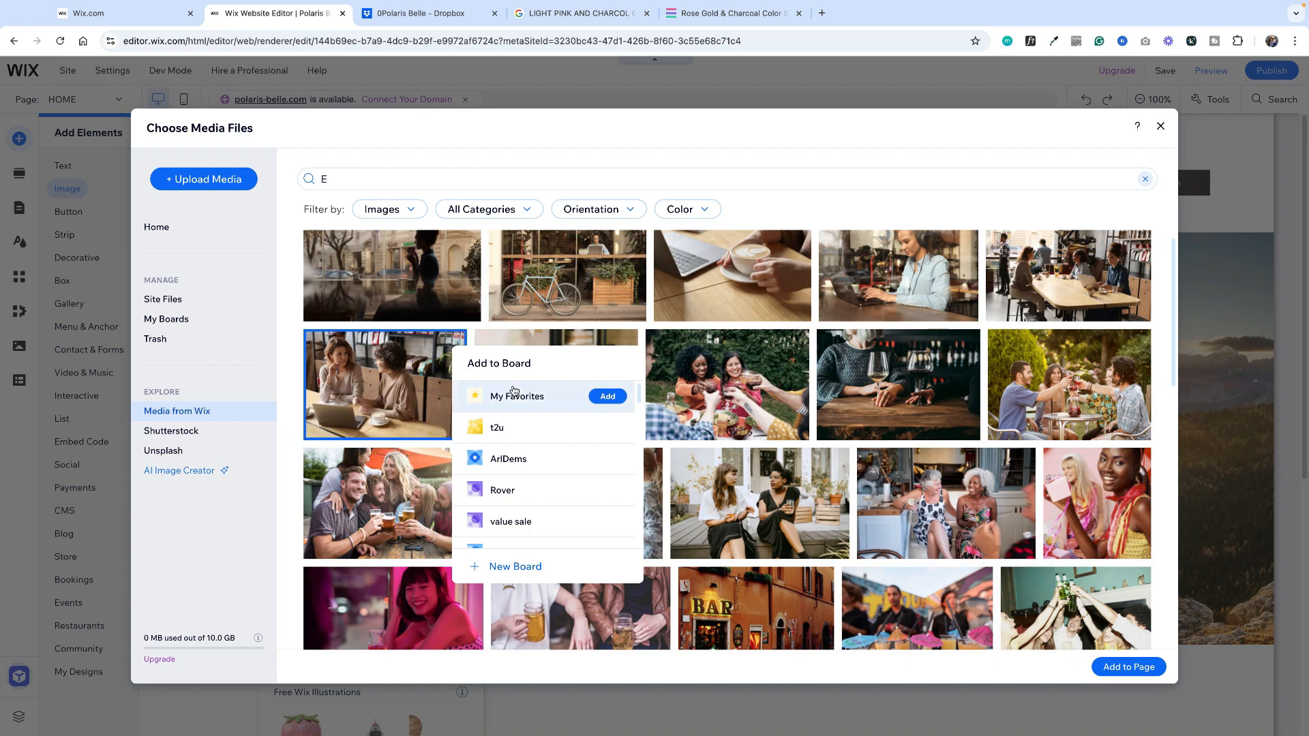
{"action": "scroll", "coordinate": [514, 390], "scroll_direction": "down", "scroll_amount": 4}
{"action": "scroll", "coordinate": [548, 476], "scroll_direction": "up", "scroll_amount": 3}
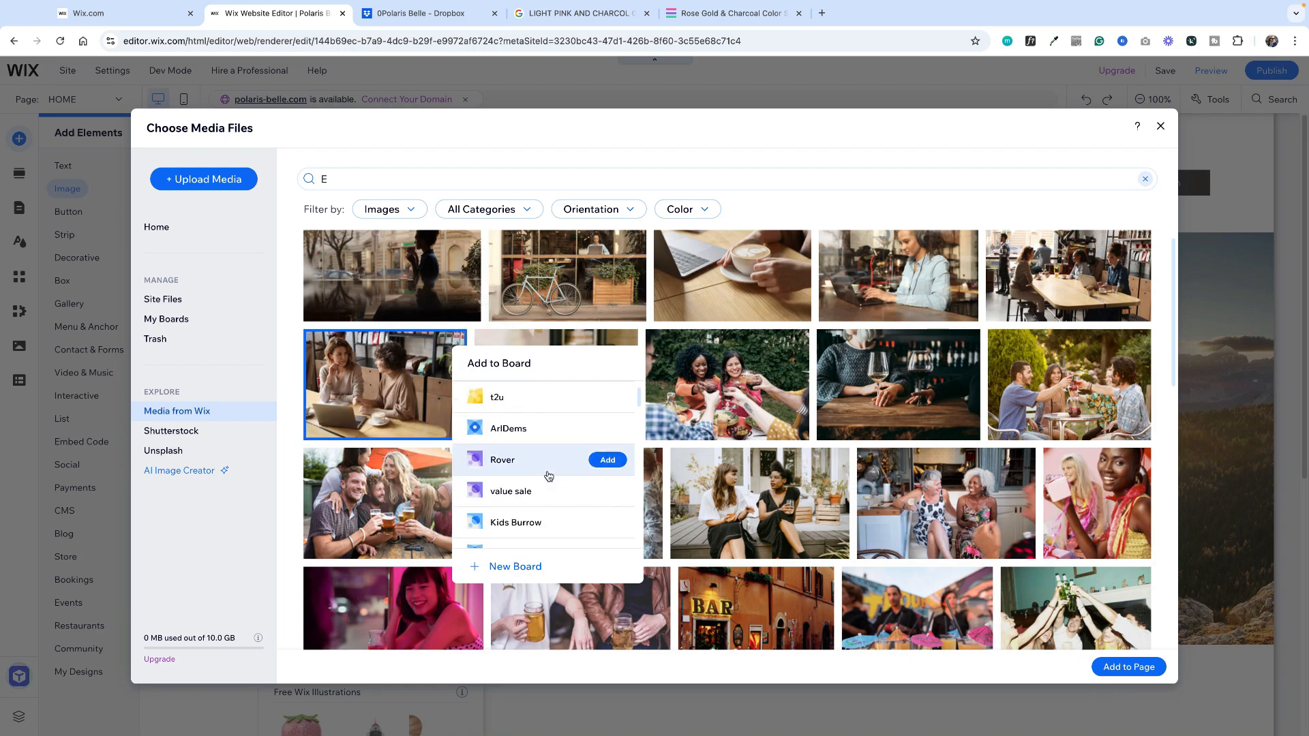
{"action": "scroll", "coordinate": [549, 475], "scroll_direction": "up", "scroll_amount": 1}
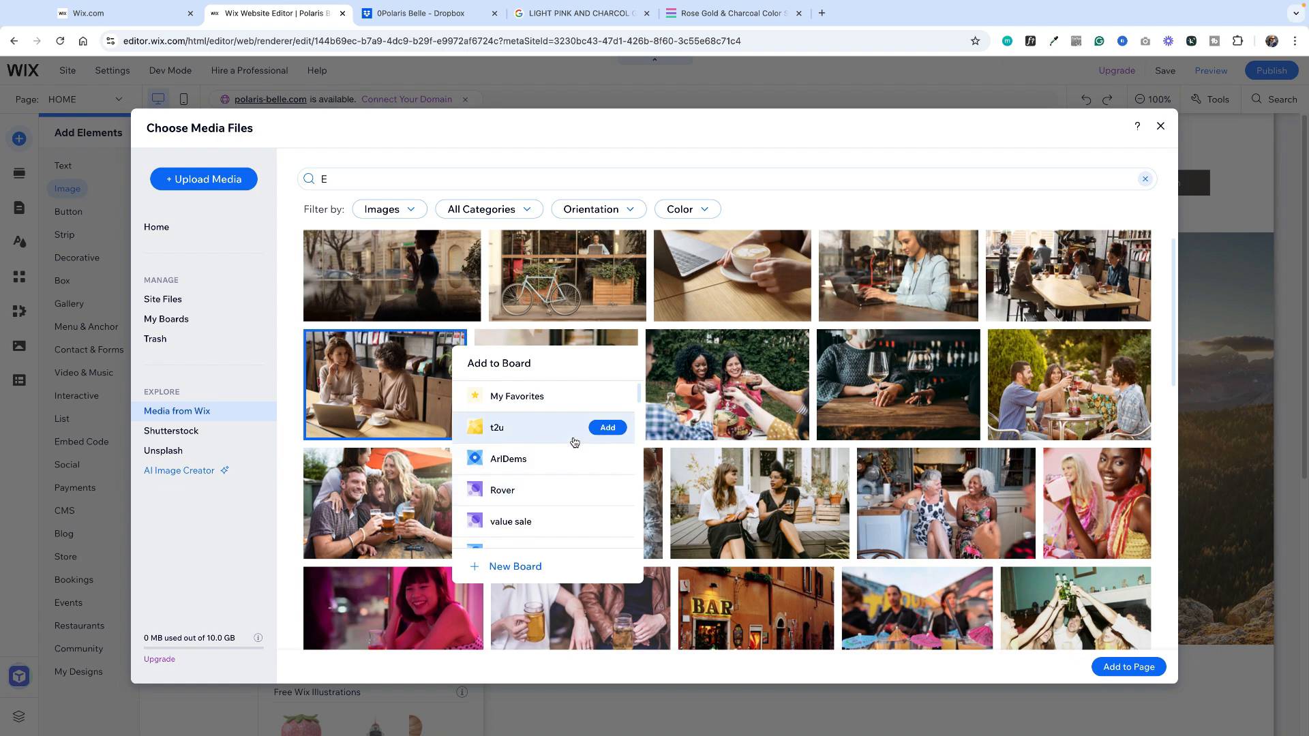
{"action": "left_click", "coordinate": [534, 569]}
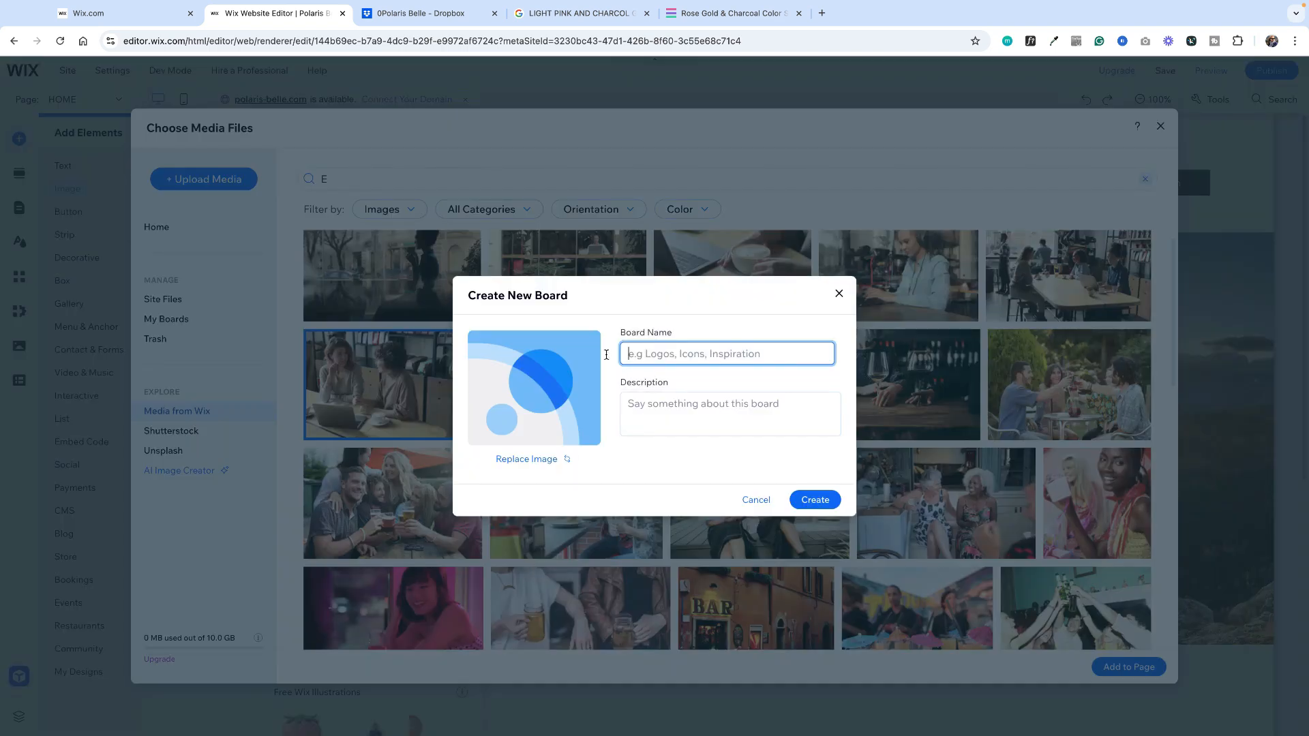
{"action": "type", "text": "POLARIS"}
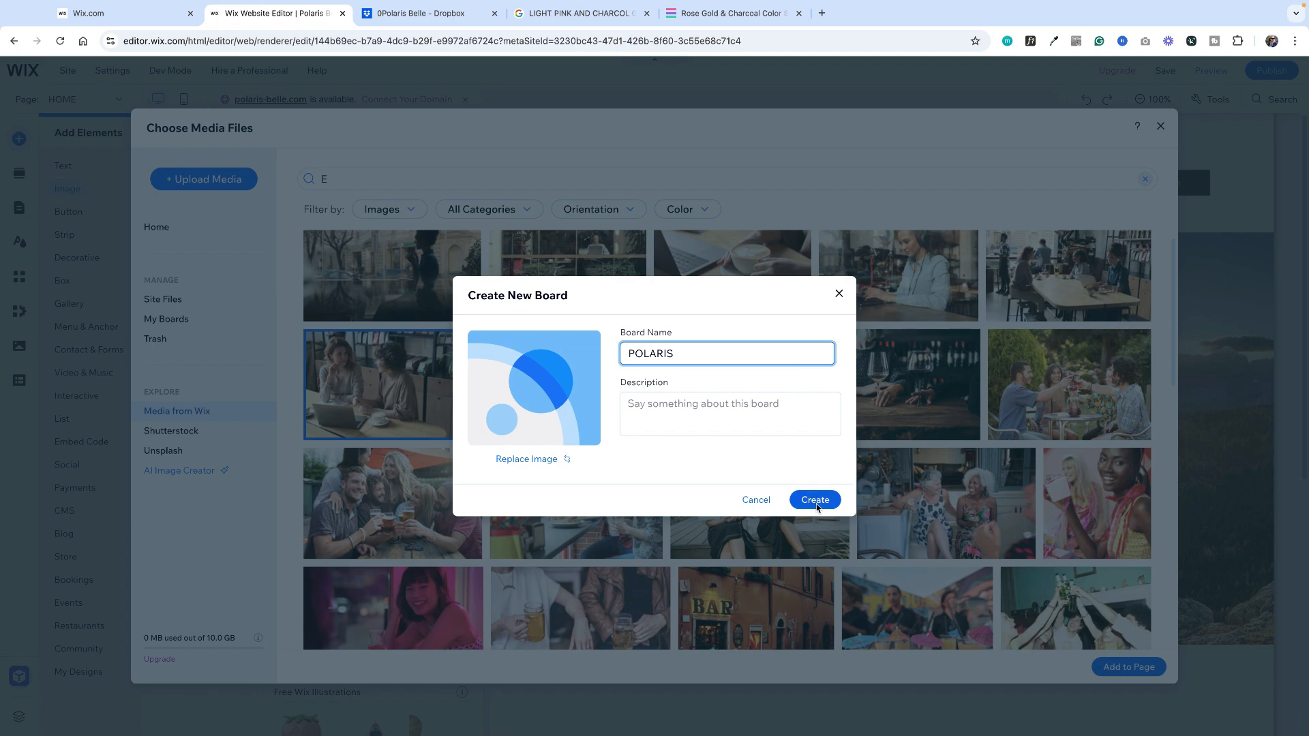
{"action": "left_click", "coordinate": [815, 500]}
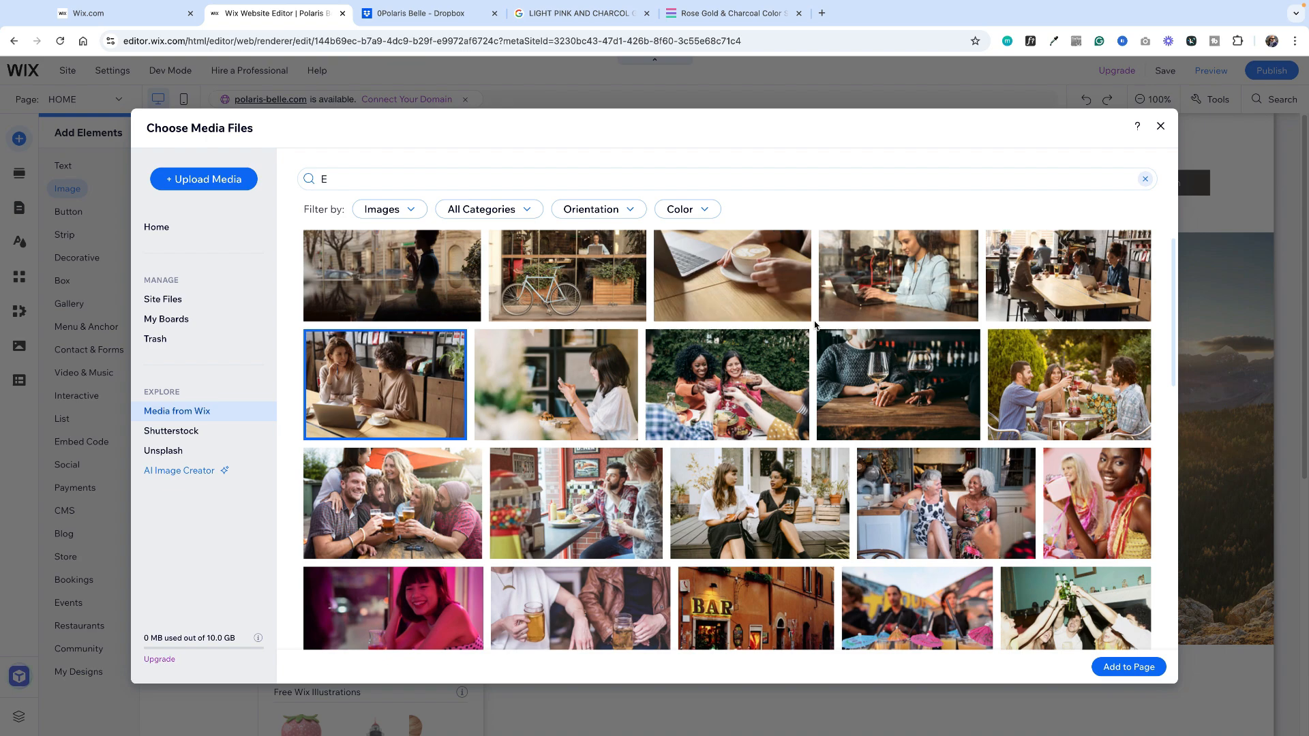
- Open the POLARIS board among the saved boards to view its contents
{"action": "left_click", "coordinate": [184, 325]}
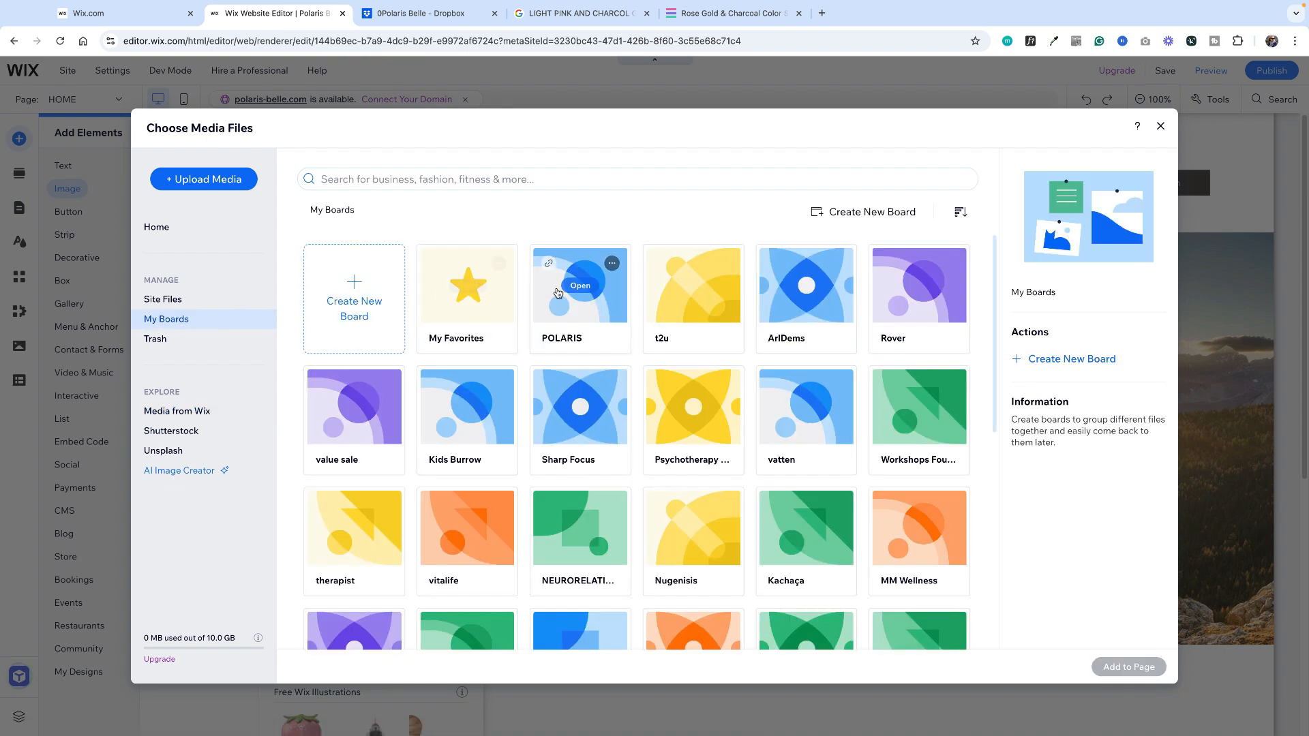
{"action": "left_click", "coordinate": [557, 294]}
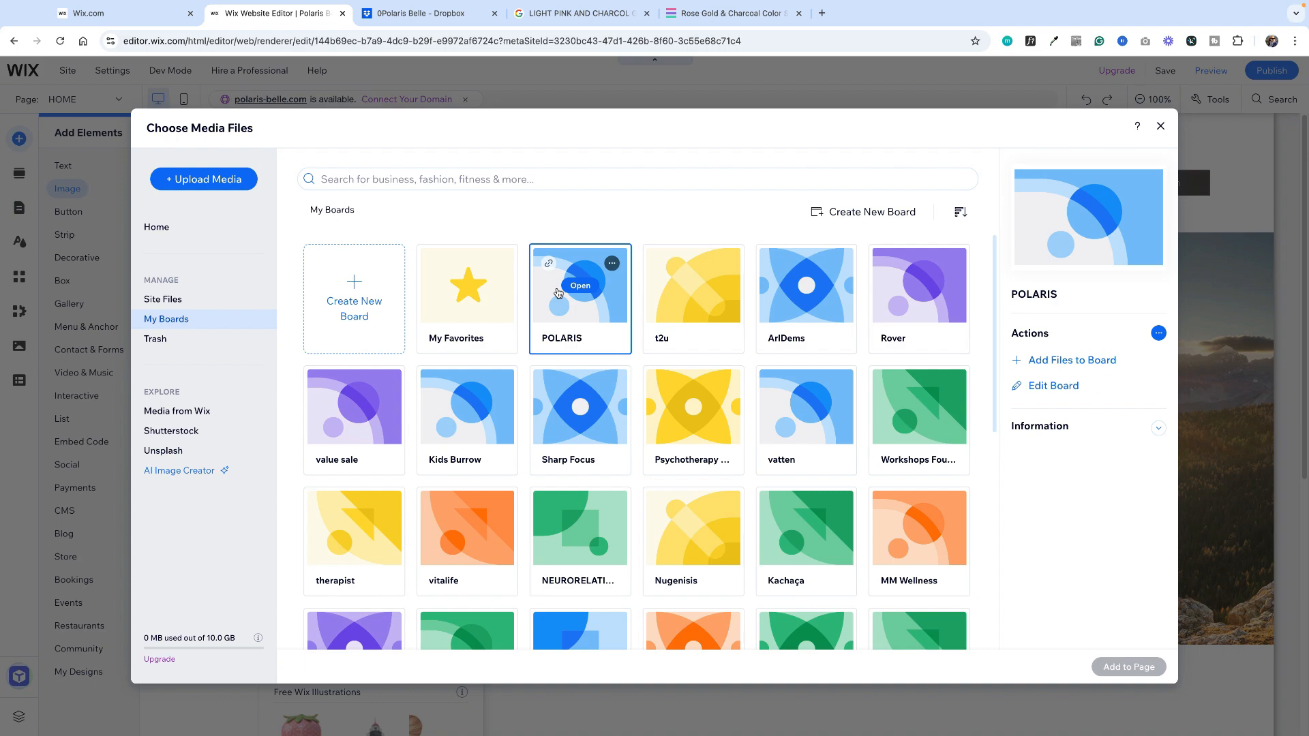
{"action": "left_click", "coordinate": [558, 293]}
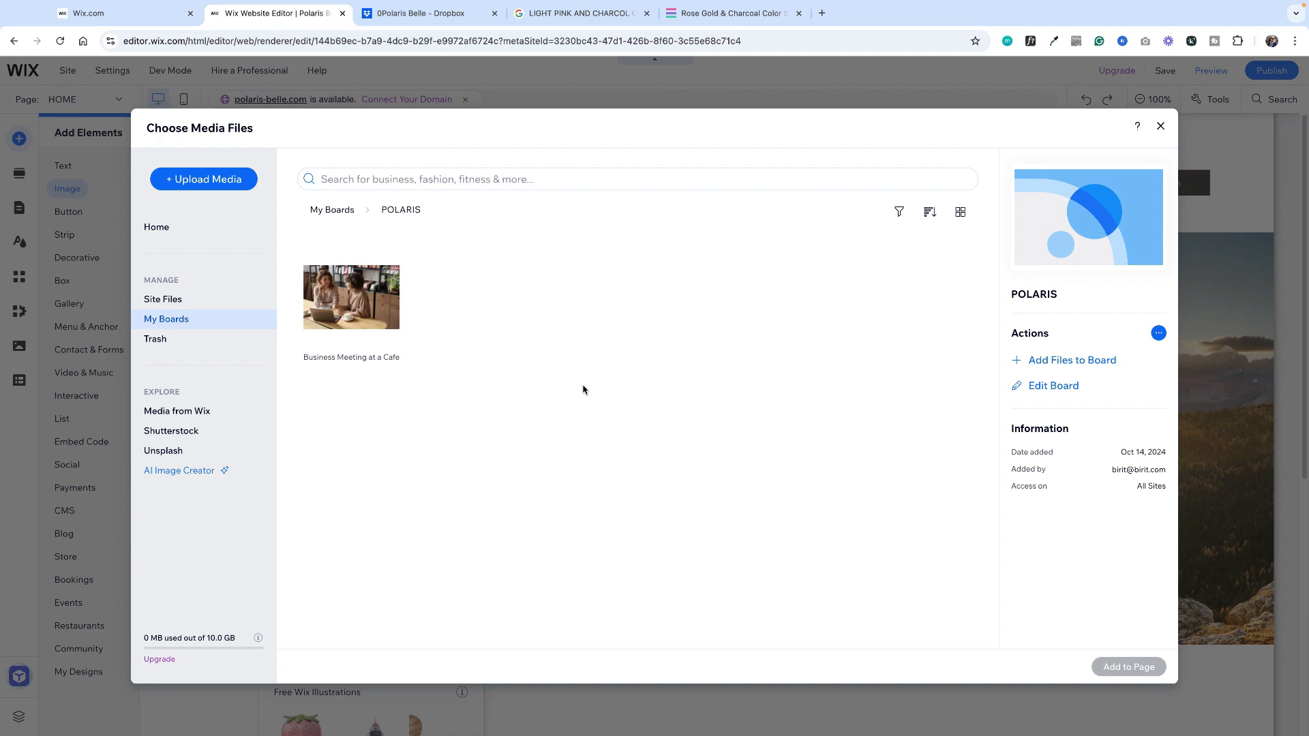
- From the site files, start a media upload from Dropbox and open the product images folder inside 0Polaris Belle
{"action": "left_click", "coordinate": [164, 300]}
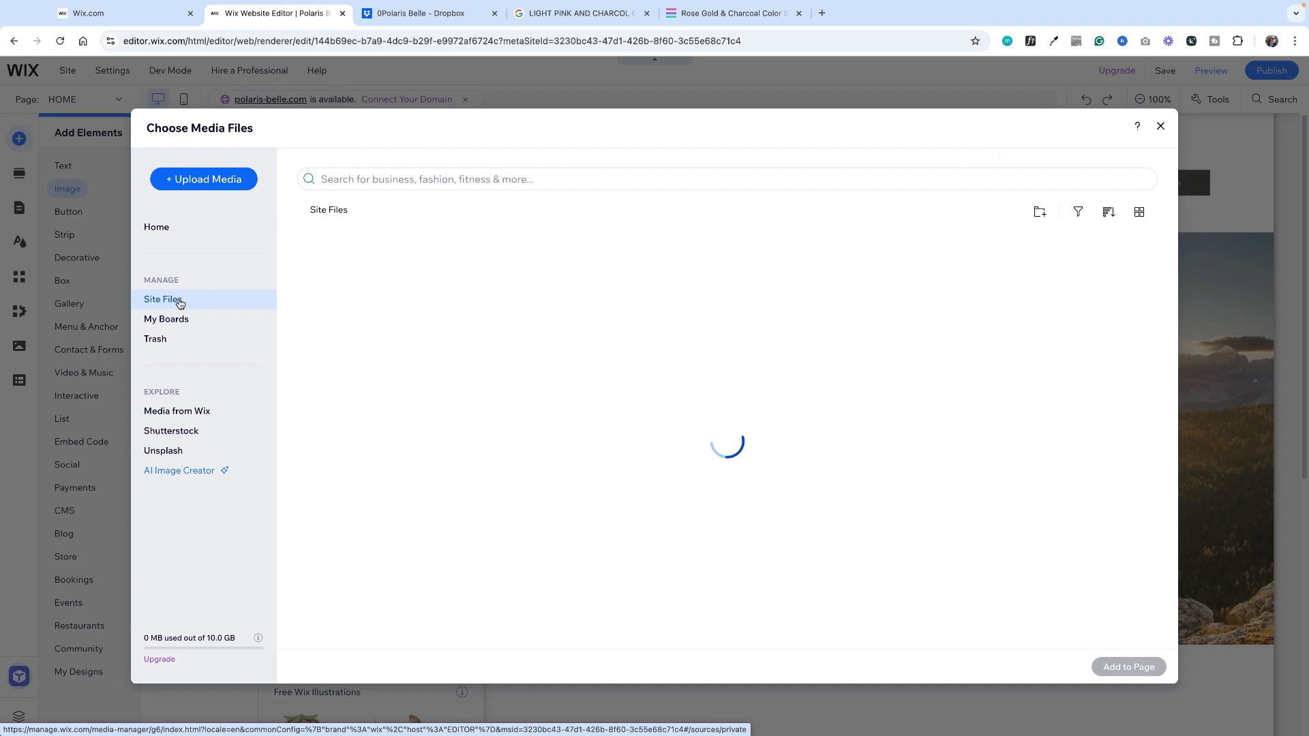
{"action": "left_click", "coordinate": [215, 181]}
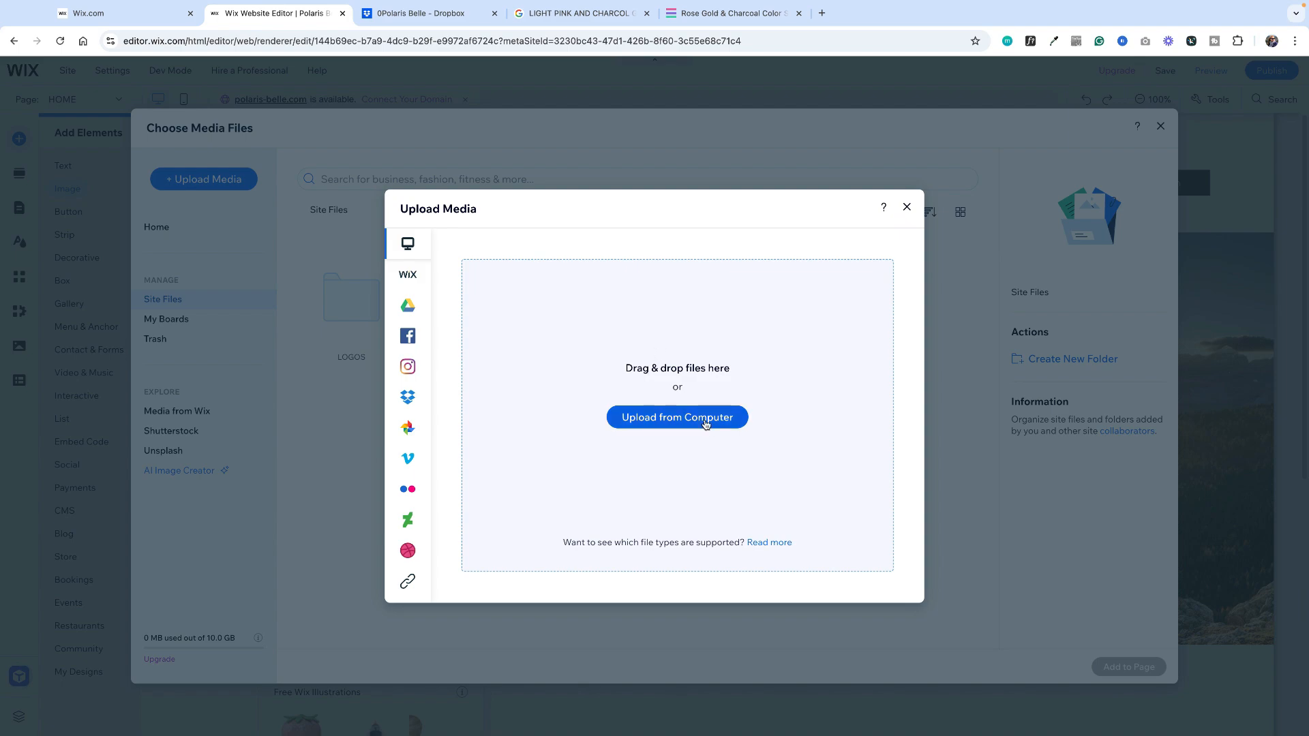
{"action": "left_click", "coordinate": [408, 396]}
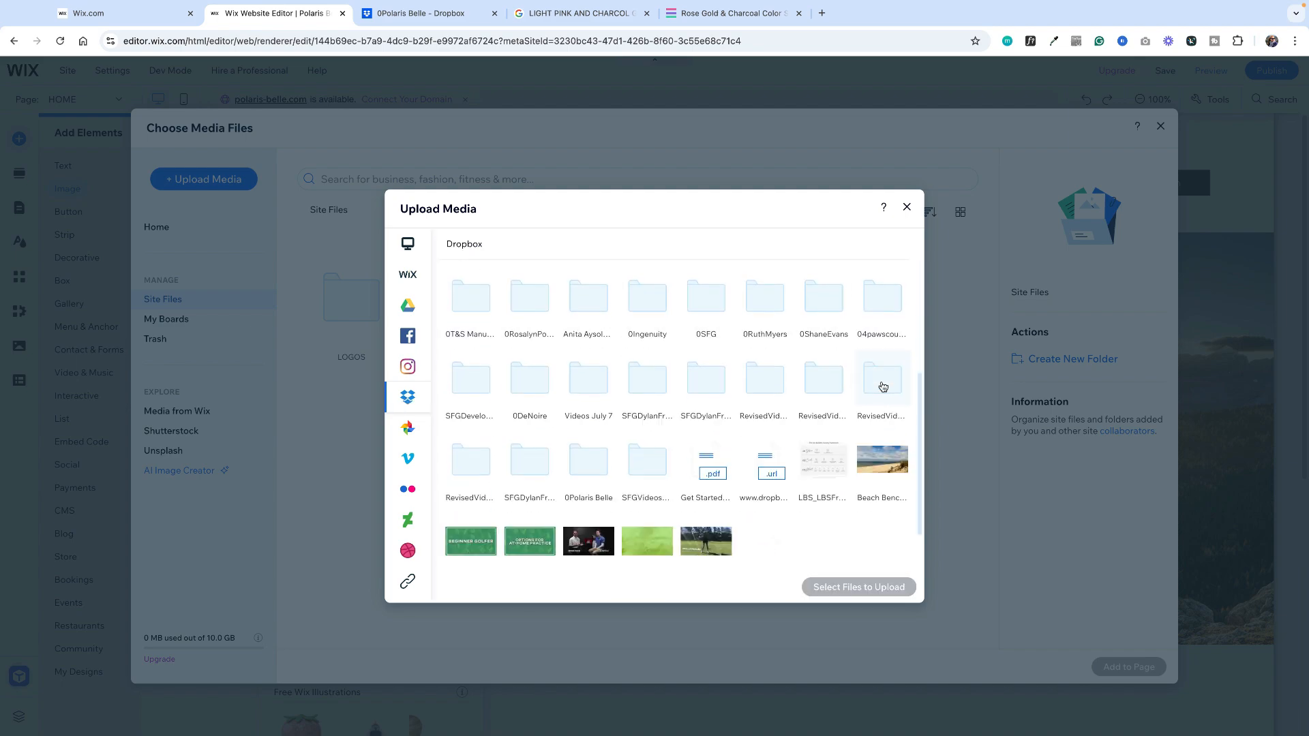
{"action": "scroll", "coordinate": [882, 387], "scroll_direction": "down", "scroll_amount": 1}
{"action": "left_click", "coordinate": [583, 438]}
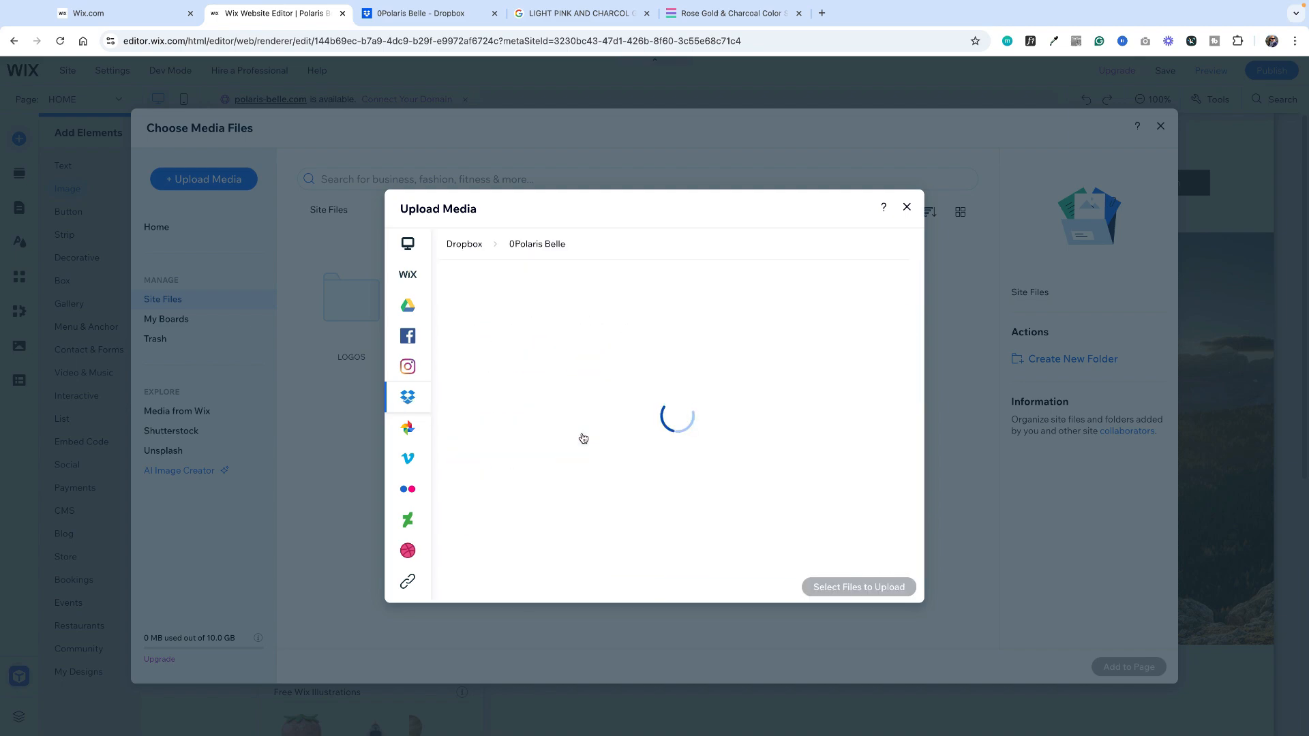
{"action": "left_click", "coordinate": [591, 304]}
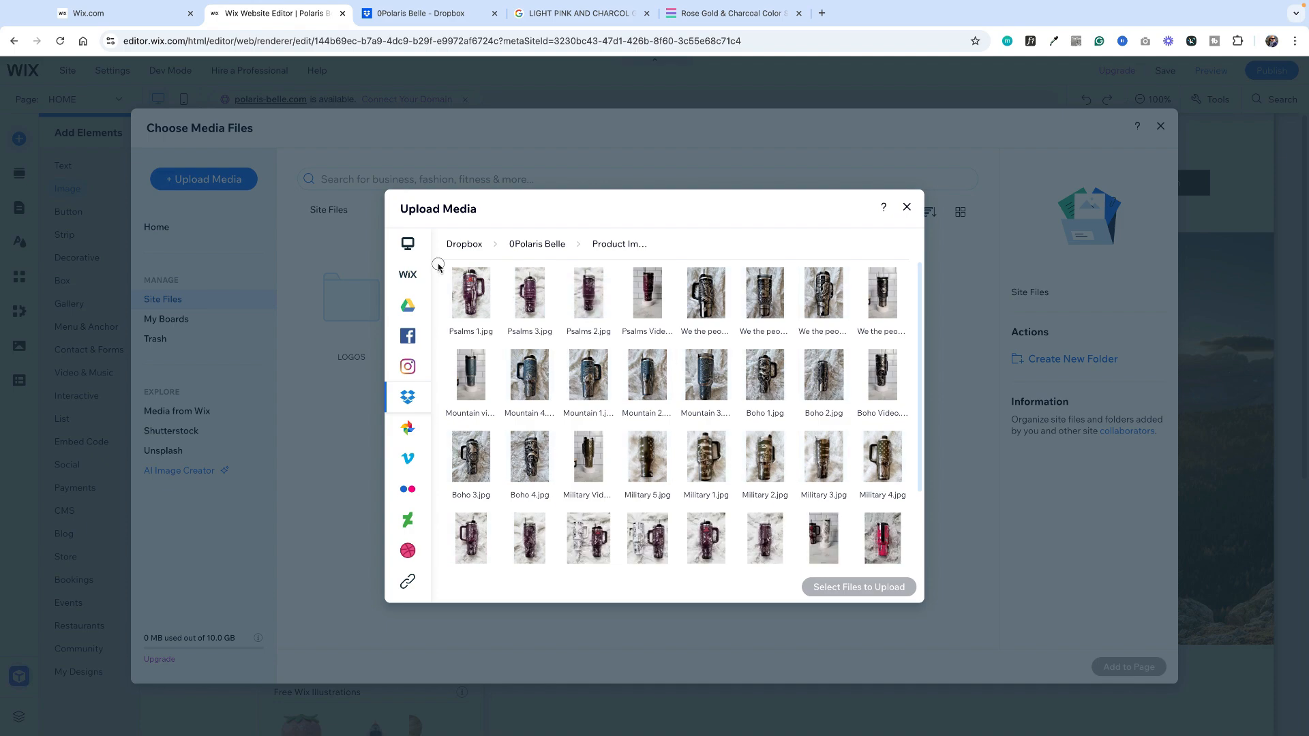
- Select every file in the Dropbox product images folder and upload them to the site files, dismissing the upload progress list
{"action": "left_click_drag", "start_coordinate": [439, 264], "coordinate": [920, 573]}
{"action": "scroll", "coordinate": [637, 402], "scroll_direction": "down", "scroll_amount": 1}
{"action": "scroll", "coordinate": [637, 402], "scroll_direction": "down", "scroll_amount": 1}
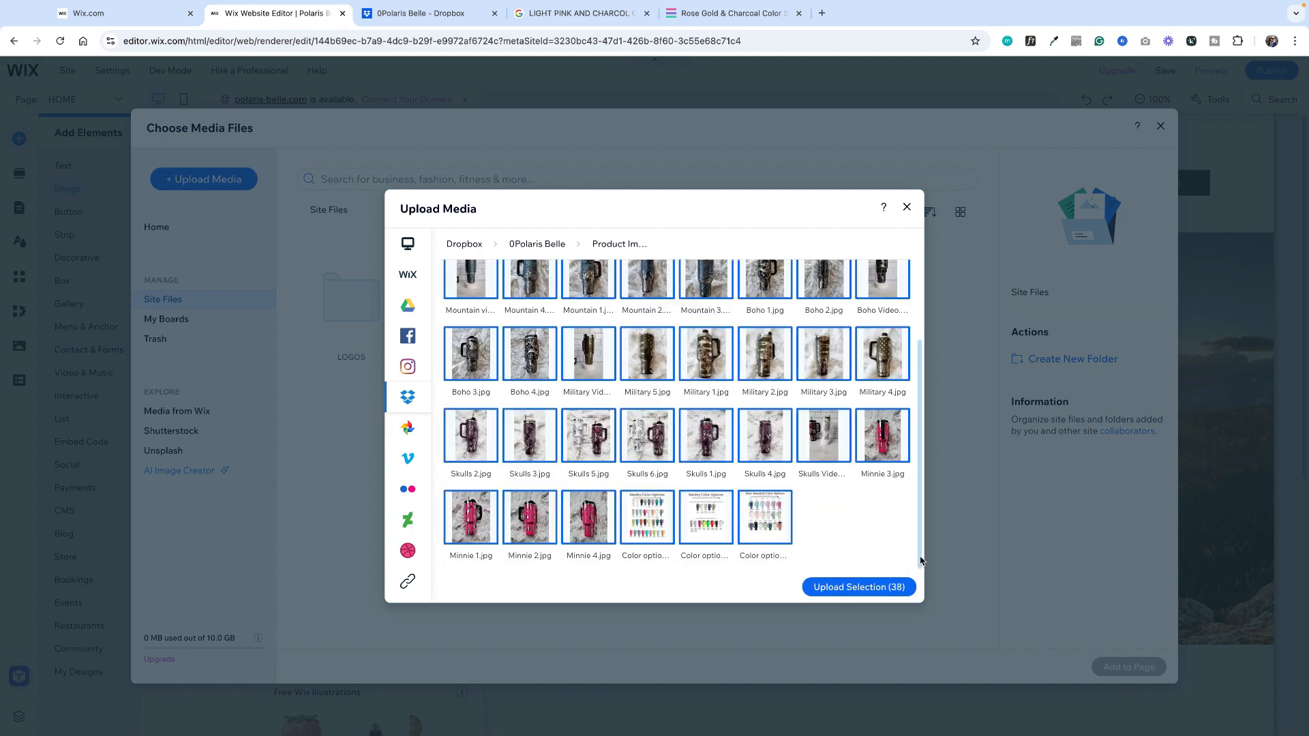
{"action": "left_click", "coordinate": [844, 588]}
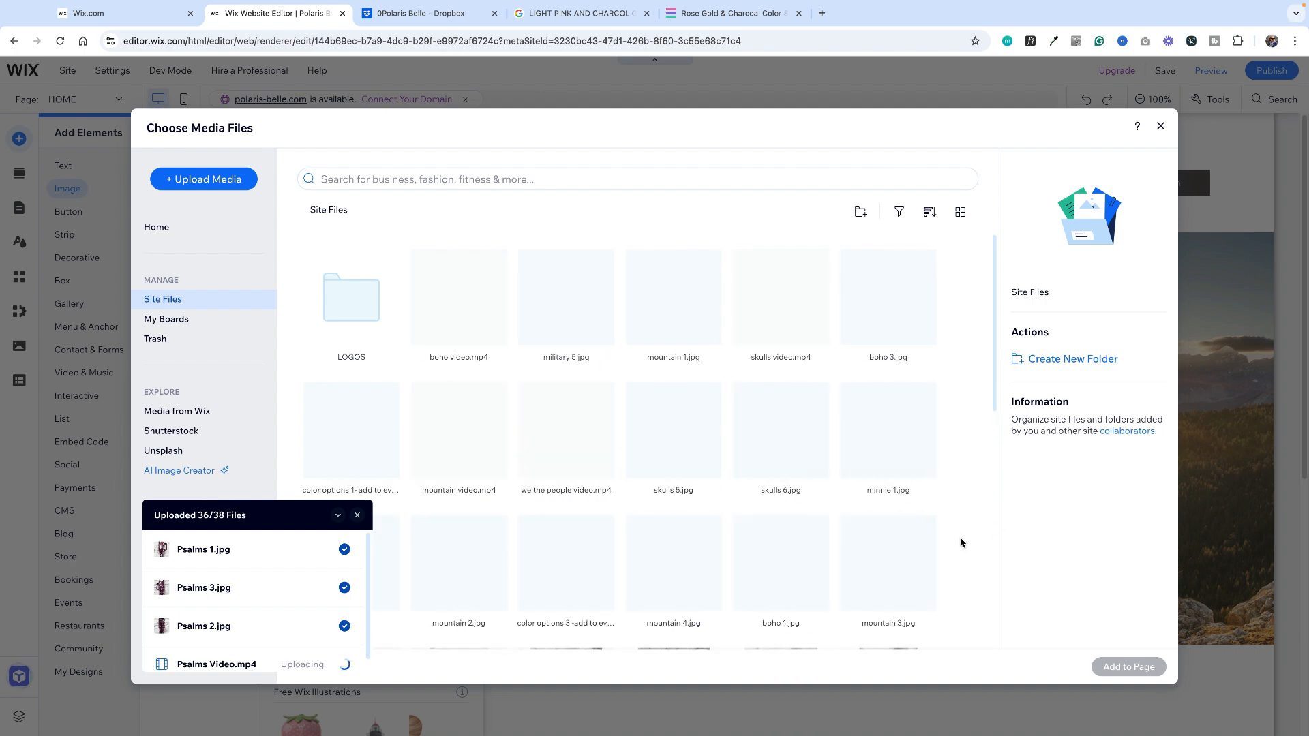
{"action": "left_click", "coordinate": [358, 516]}
- Upload all three files from the Logos folder of 0Polaris Belle in Dropbox into the LOGOS site folder
{"action": "left_click", "coordinate": [347, 305]}
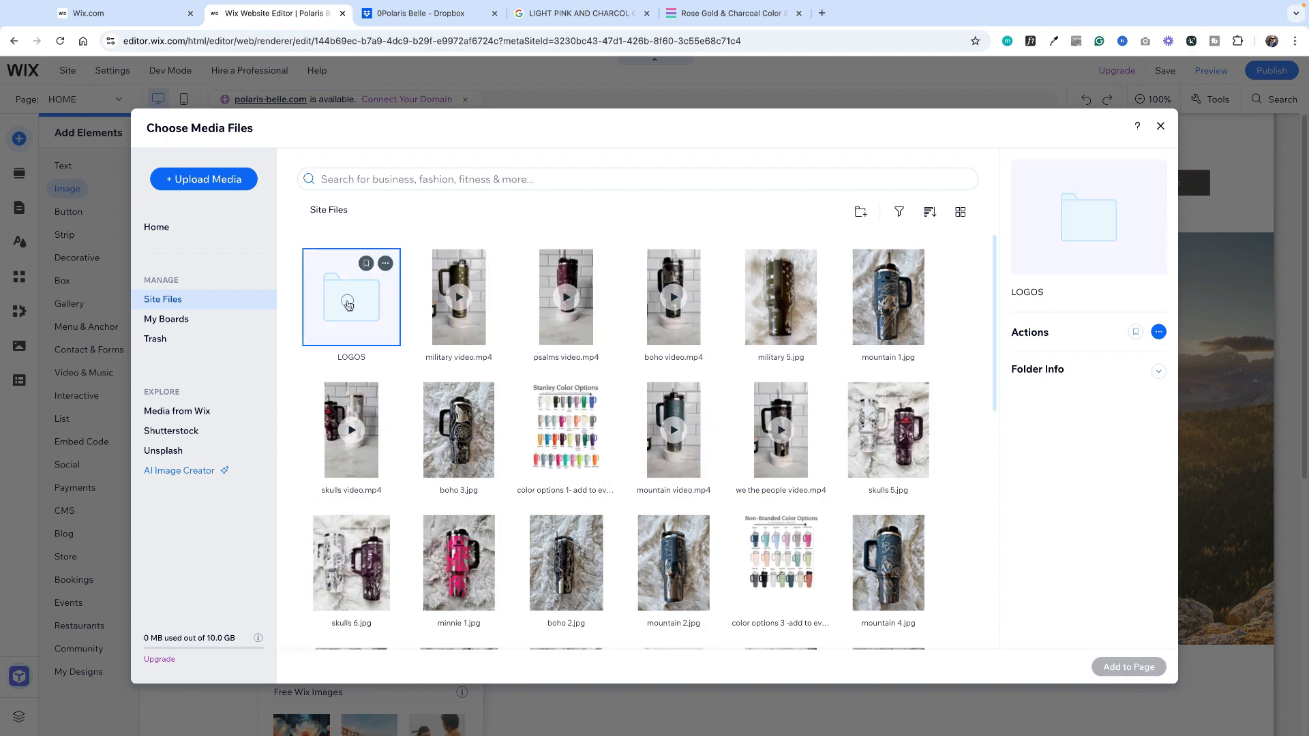
{"action": "double_click", "coordinate": [348, 304]}
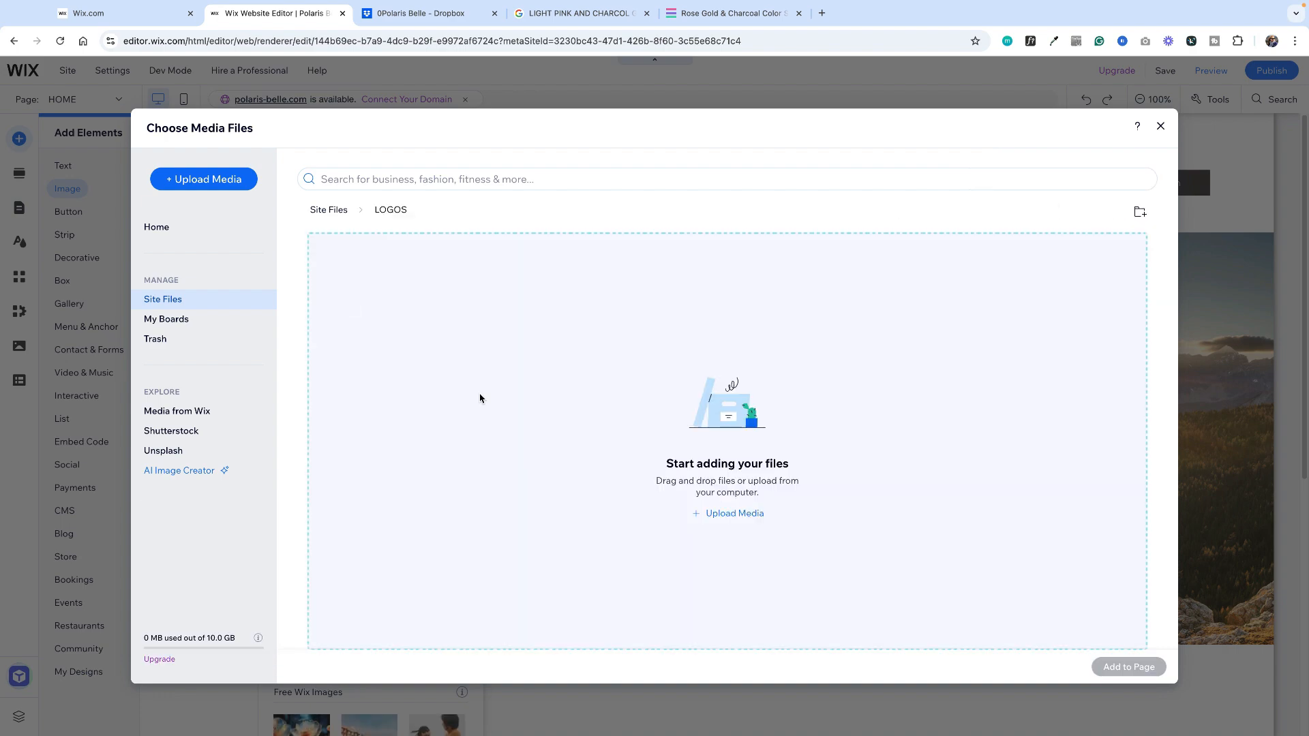
{"action": "left_click", "coordinate": [746, 515]}
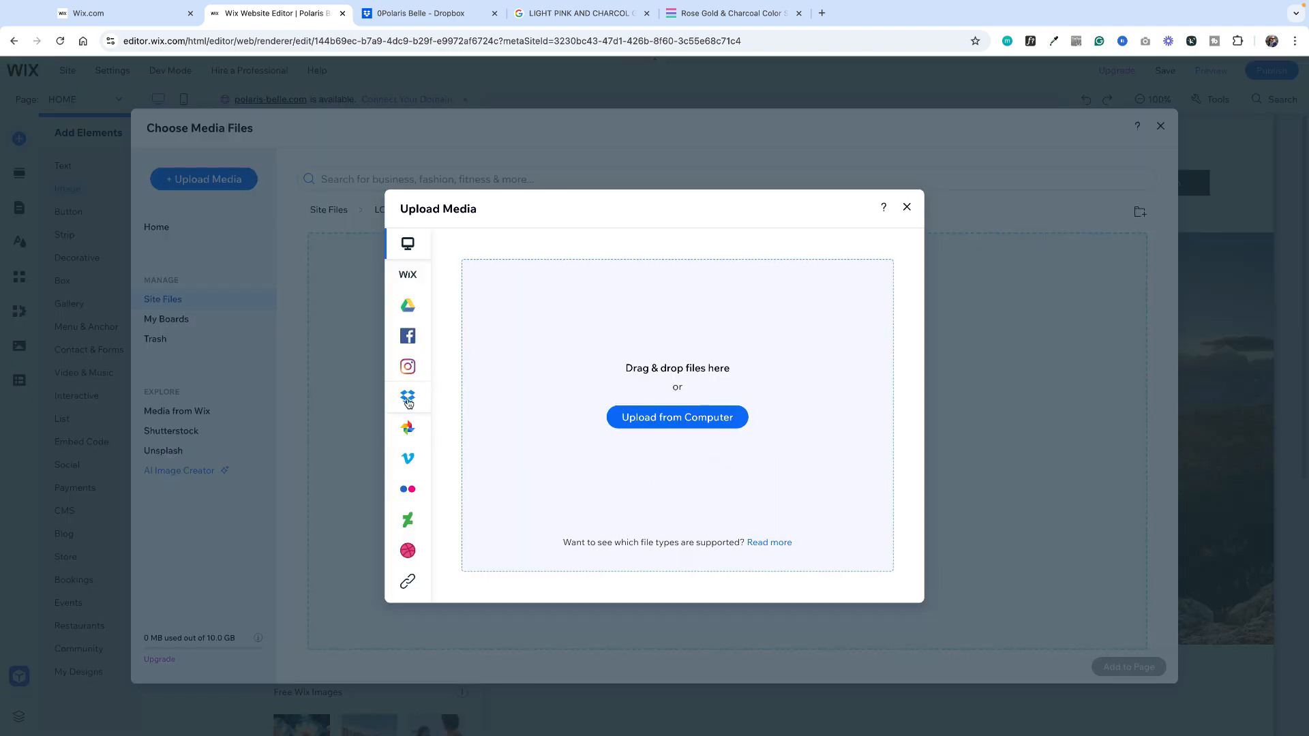
{"action": "left_click", "coordinate": [504, 395]}
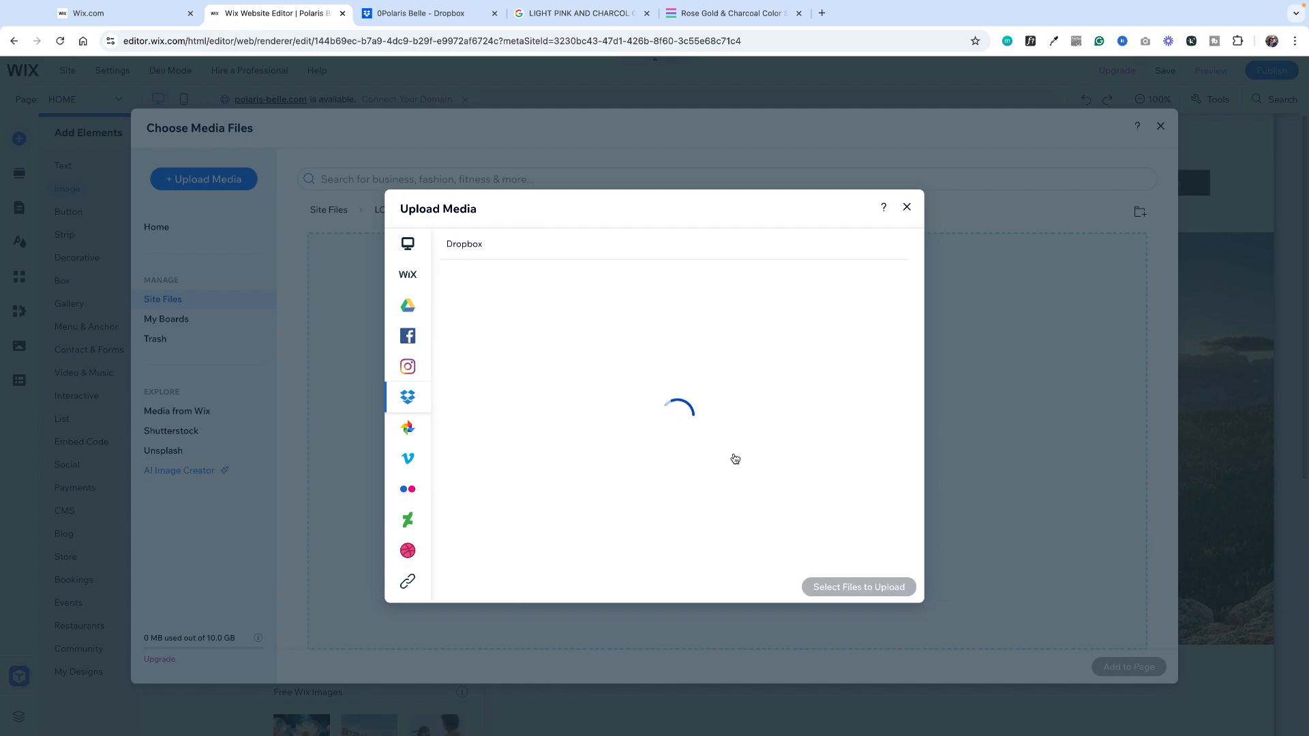
{"action": "scroll", "coordinate": [654, 440], "scroll_direction": "down", "scroll_amount": 5}
{"action": "left_click", "coordinate": [596, 443]}
{"action": "left_click", "coordinate": [467, 298]}
{"action": "left_click_drag", "start_coordinate": [439, 262], "coordinate": [627, 366]}
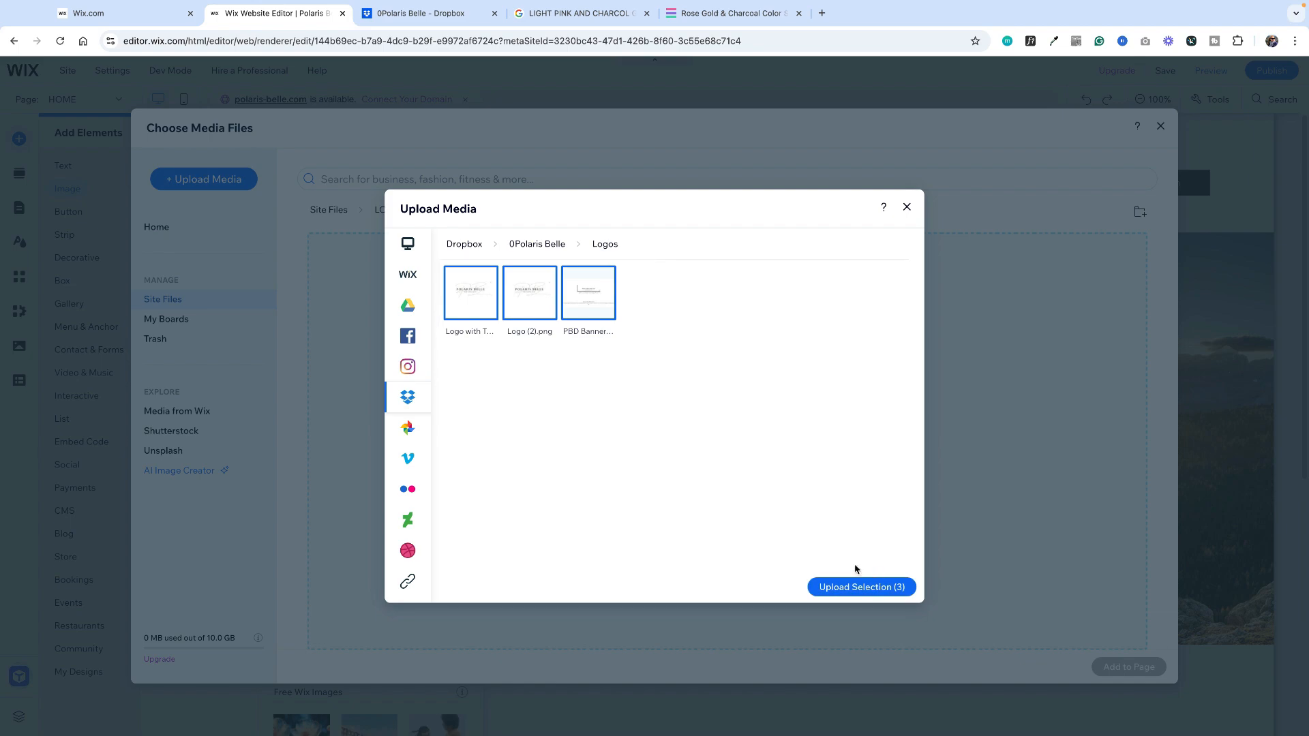
{"action": "left_click", "coordinate": [862, 586]}
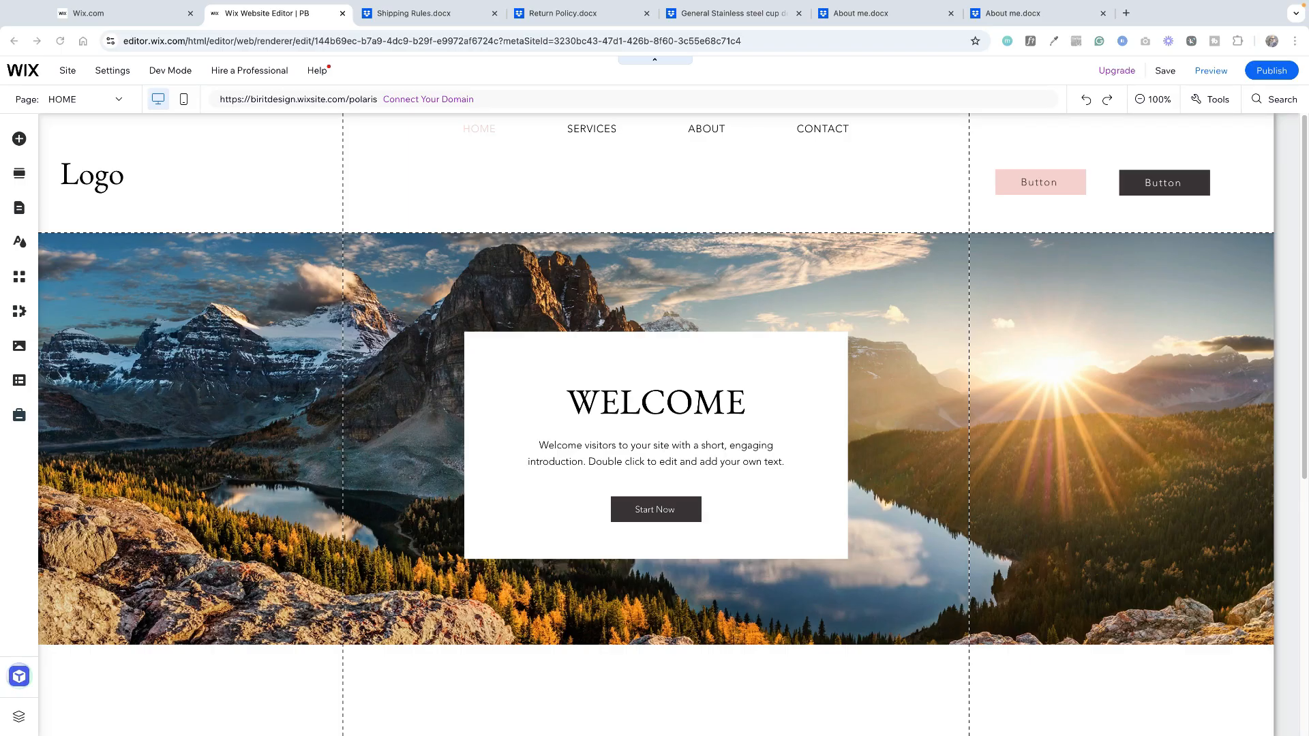
- Delete the placeholder "Logo" text from the header
{"action": "left_click", "coordinate": [81, 174]}
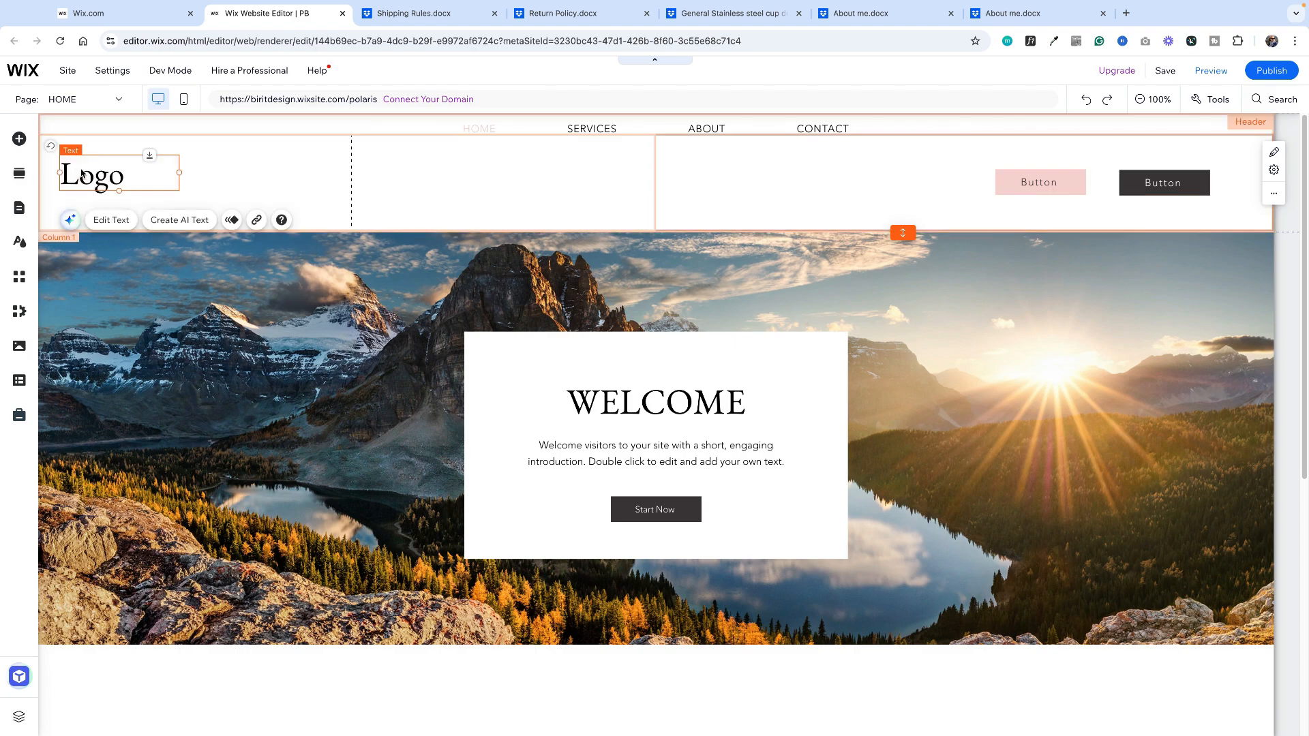
{"action": "right_click", "coordinate": [81, 170]}
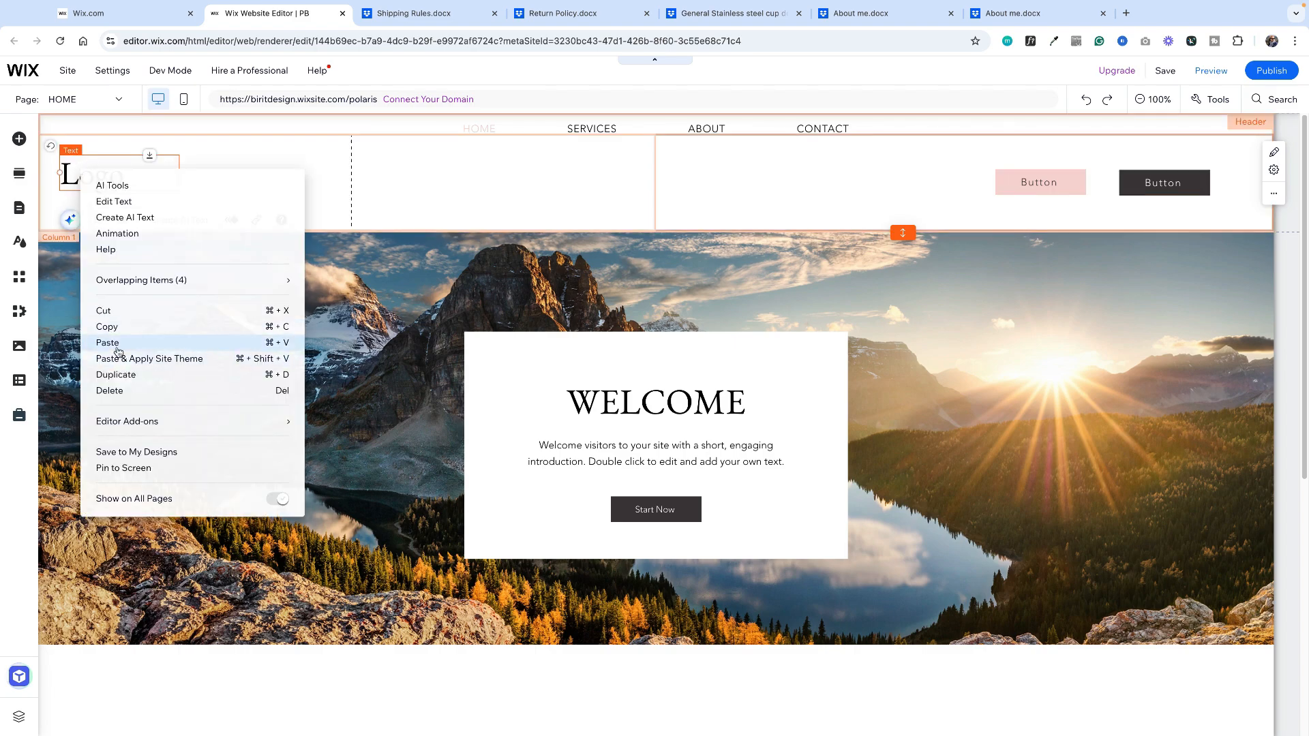
{"action": "left_click", "coordinate": [117, 393]}
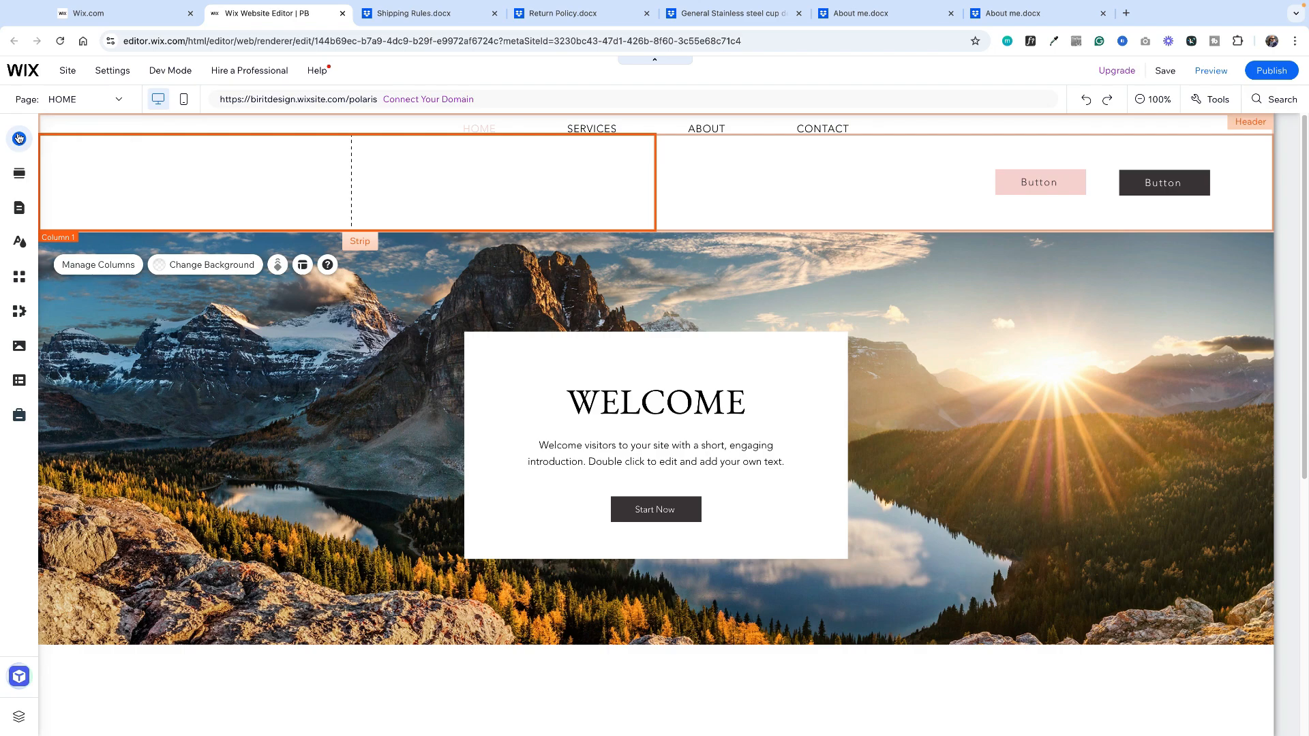
- Insert logo (2).png from the LOGOS folder of the site files into the header
{"action": "left_click", "coordinate": [19, 138]}
{"action": "left_click", "coordinate": [61, 193]}
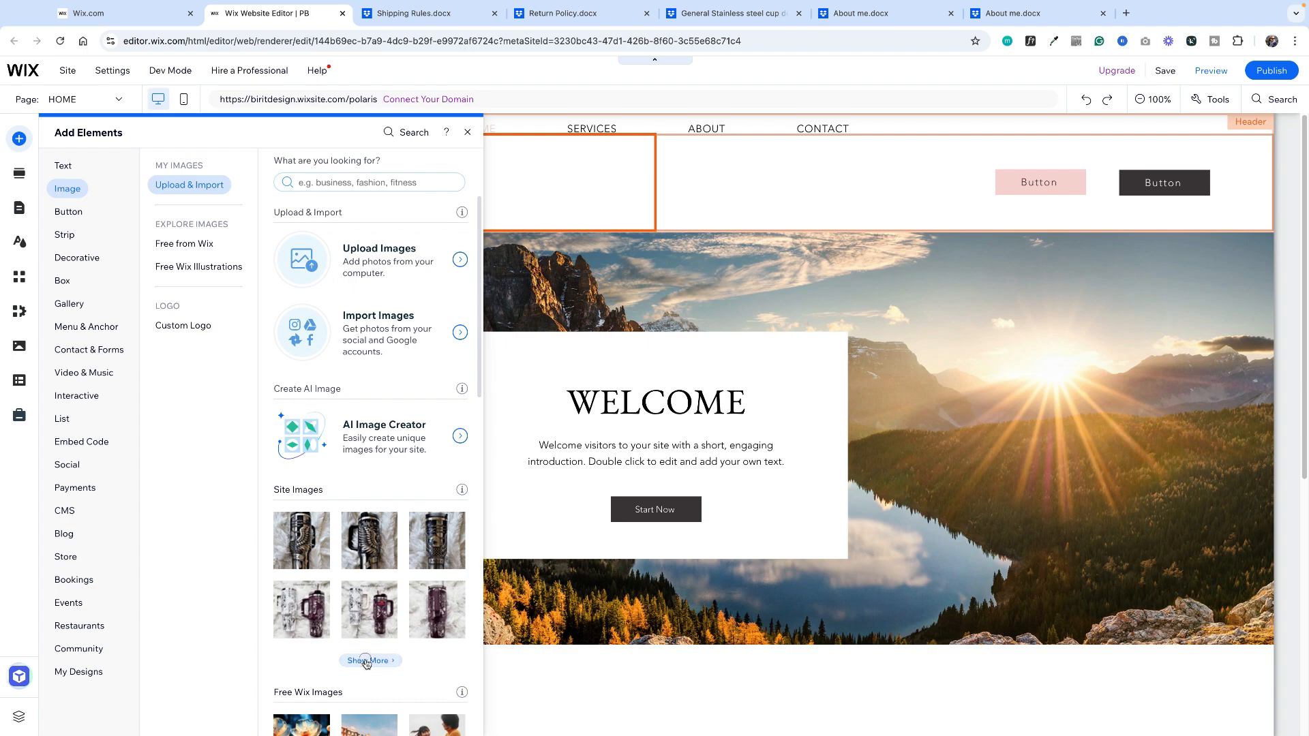
{"action": "left_click", "coordinate": [437, 663]}
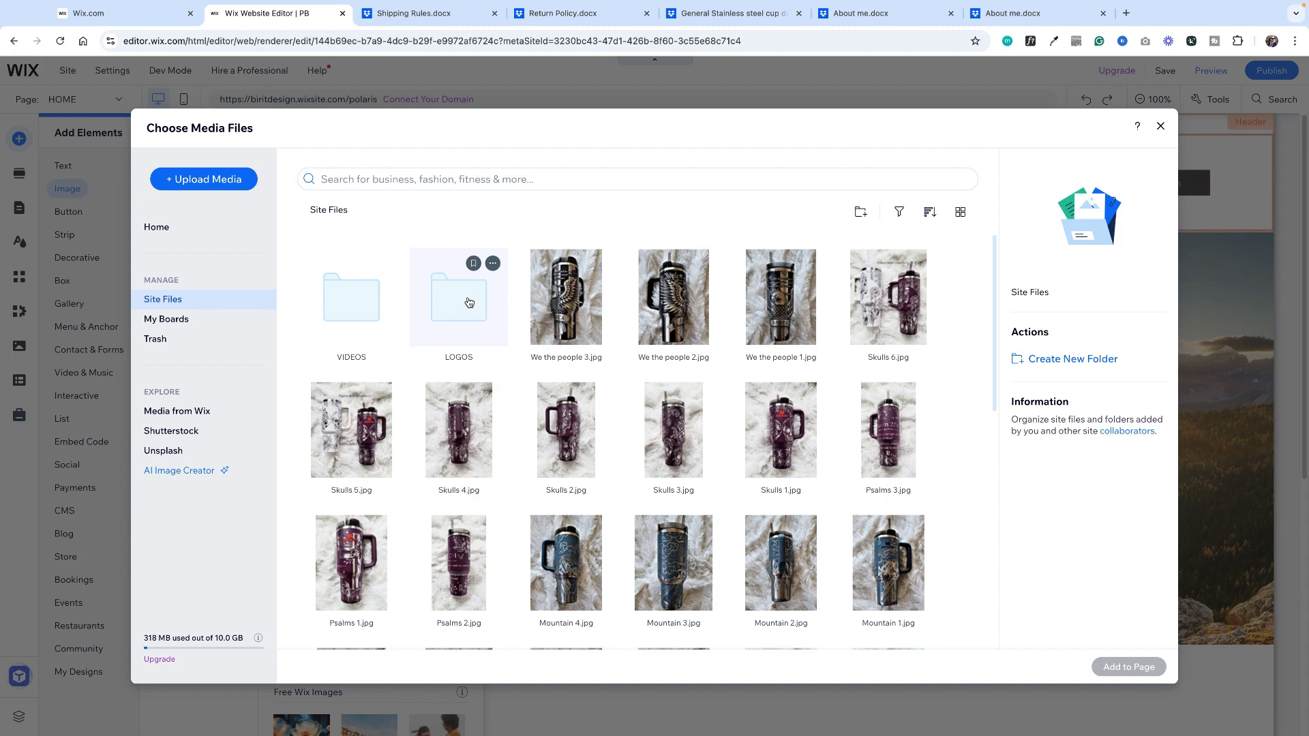
{"action": "left_click", "coordinate": [469, 303]}
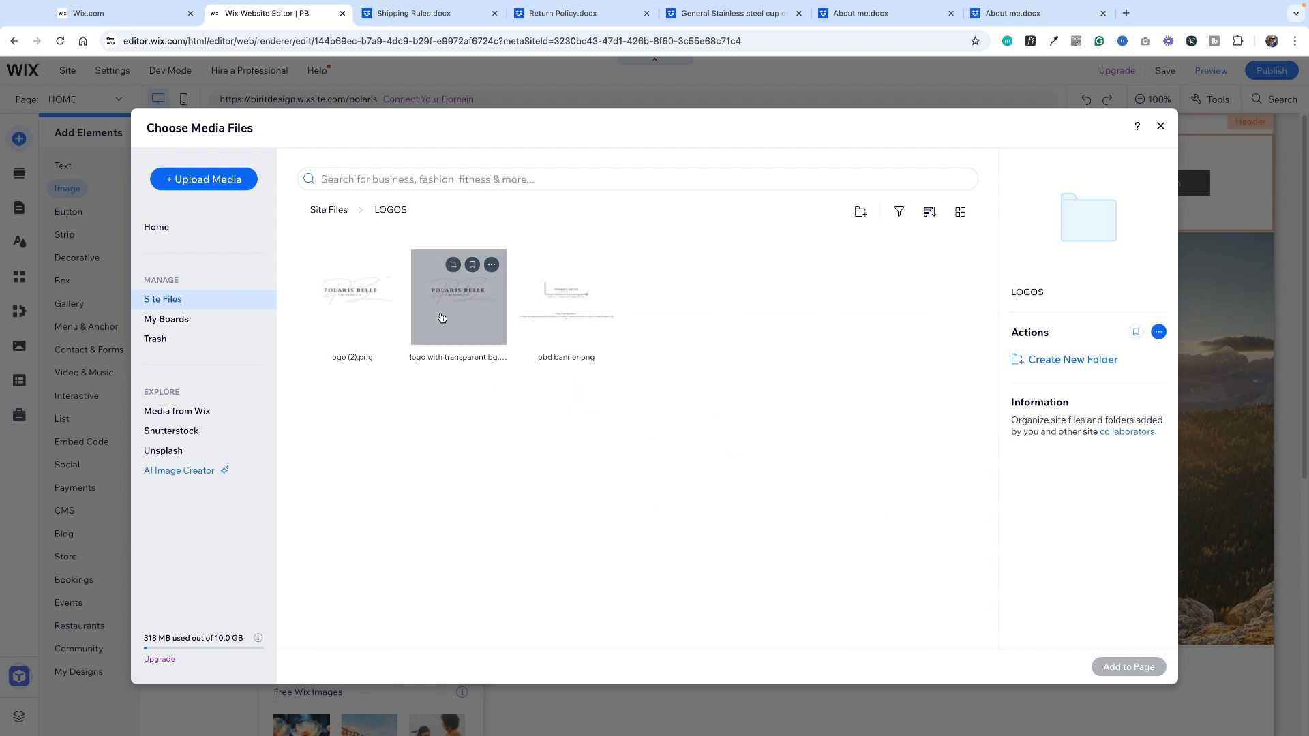
{"action": "left_click", "coordinate": [365, 293]}
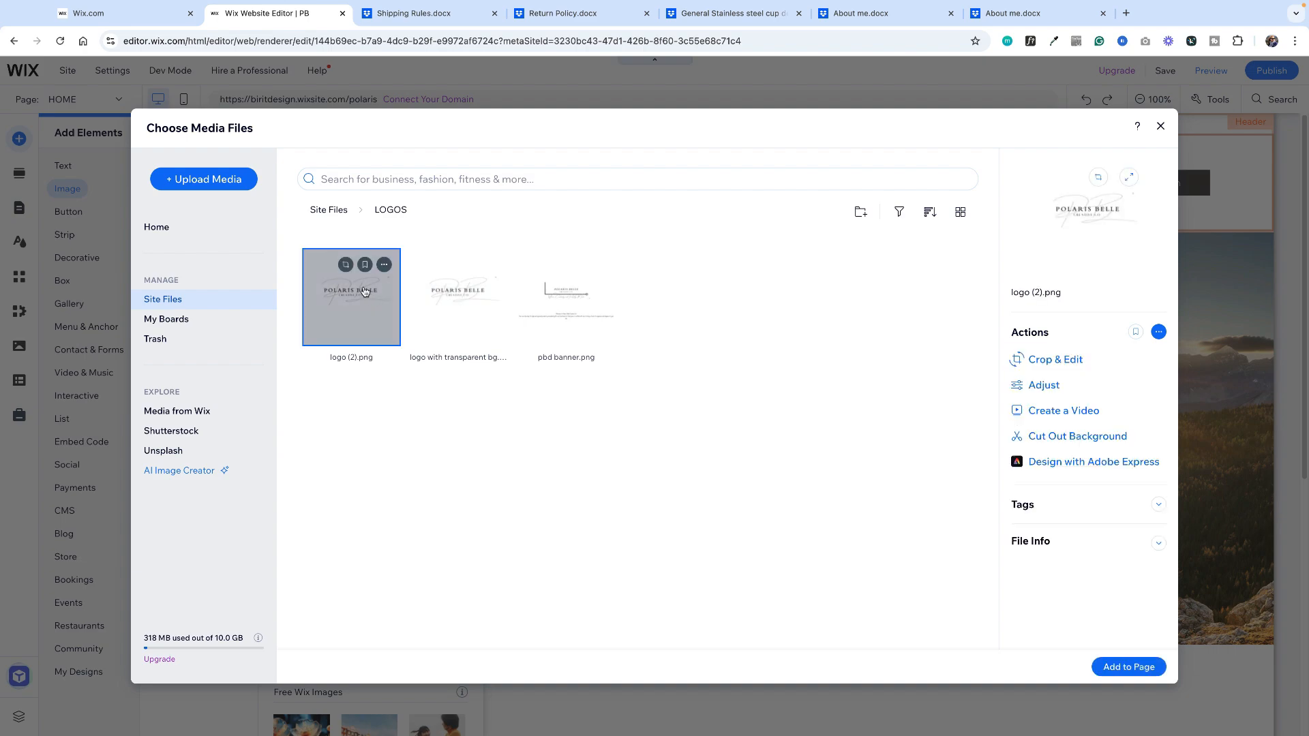
{"action": "left_click", "coordinate": [1128, 666]}
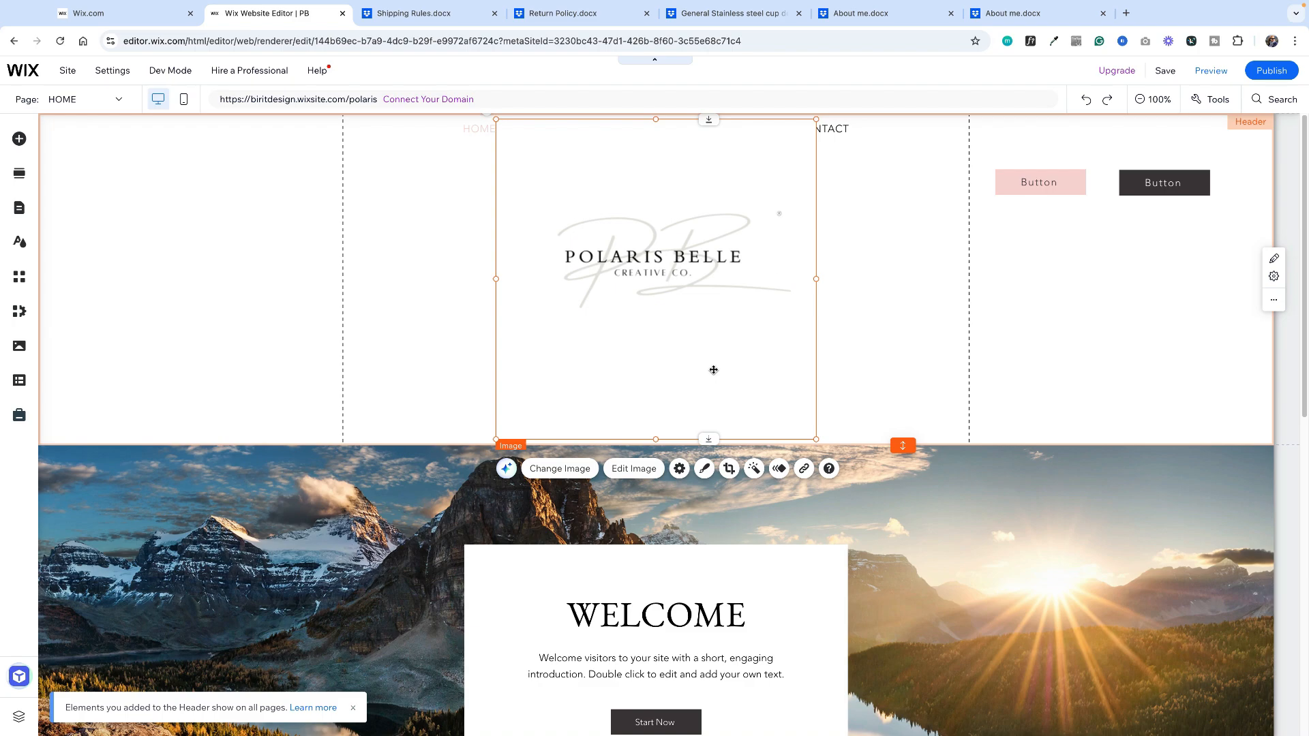
- Crop the header logo image on all four sides close to the Polaris Belle artwork, about 378 by 166, and apply the crop
{"action": "left_click", "coordinate": [684, 317]}
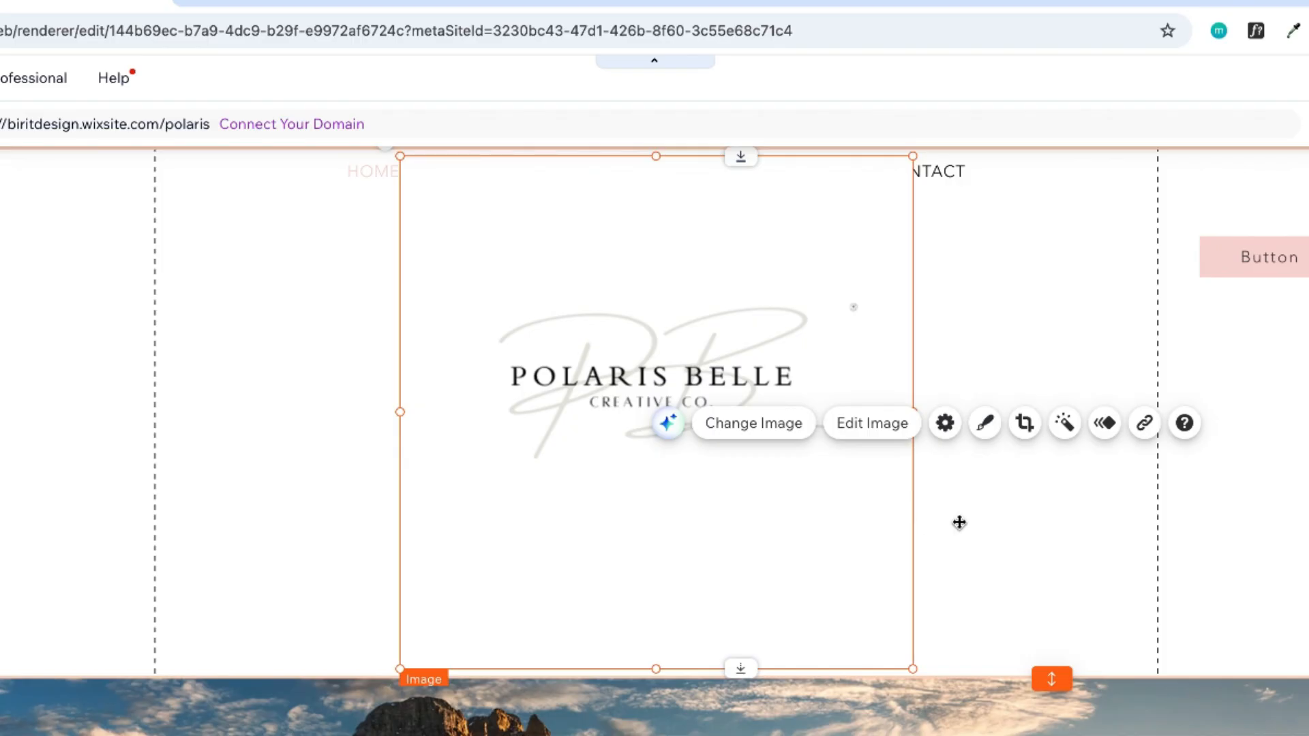
{"action": "left_click", "coordinate": [1022, 424]}
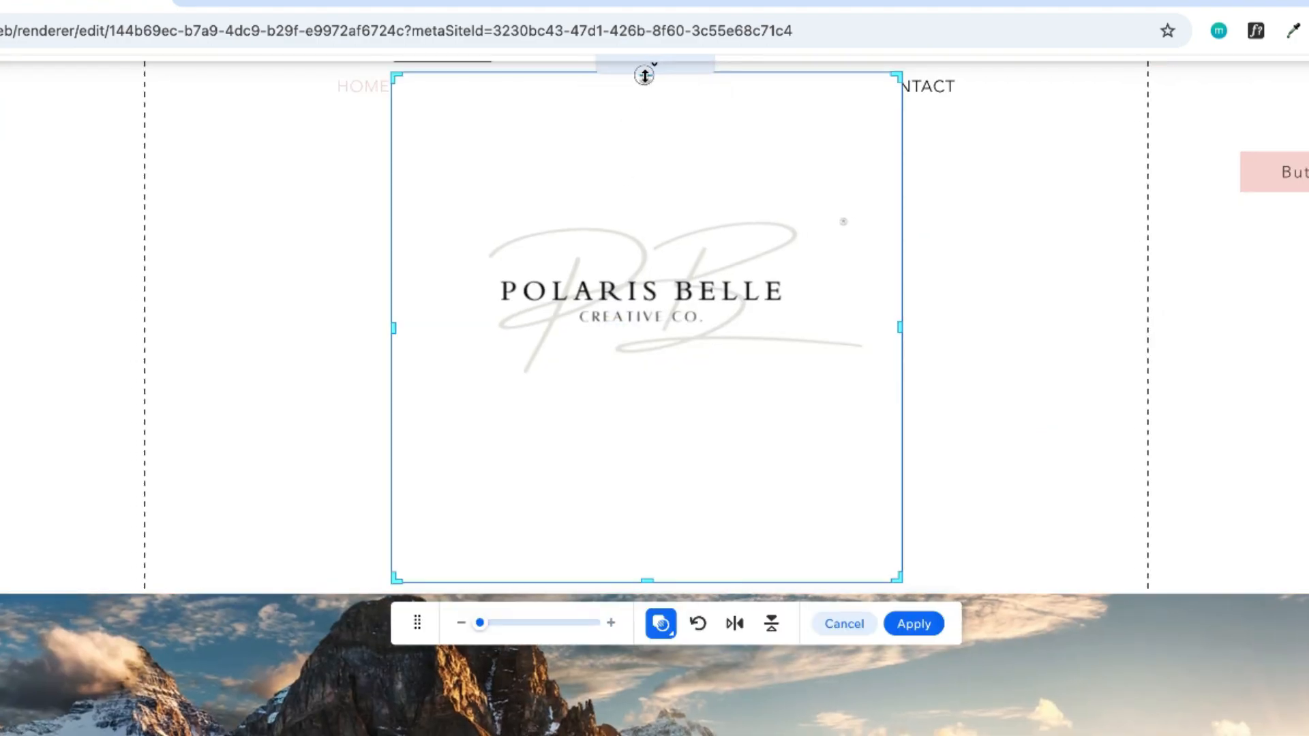
{"action": "left_click_drag", "start_coordinate": [644, 75], "coordinate": [633, 216]}
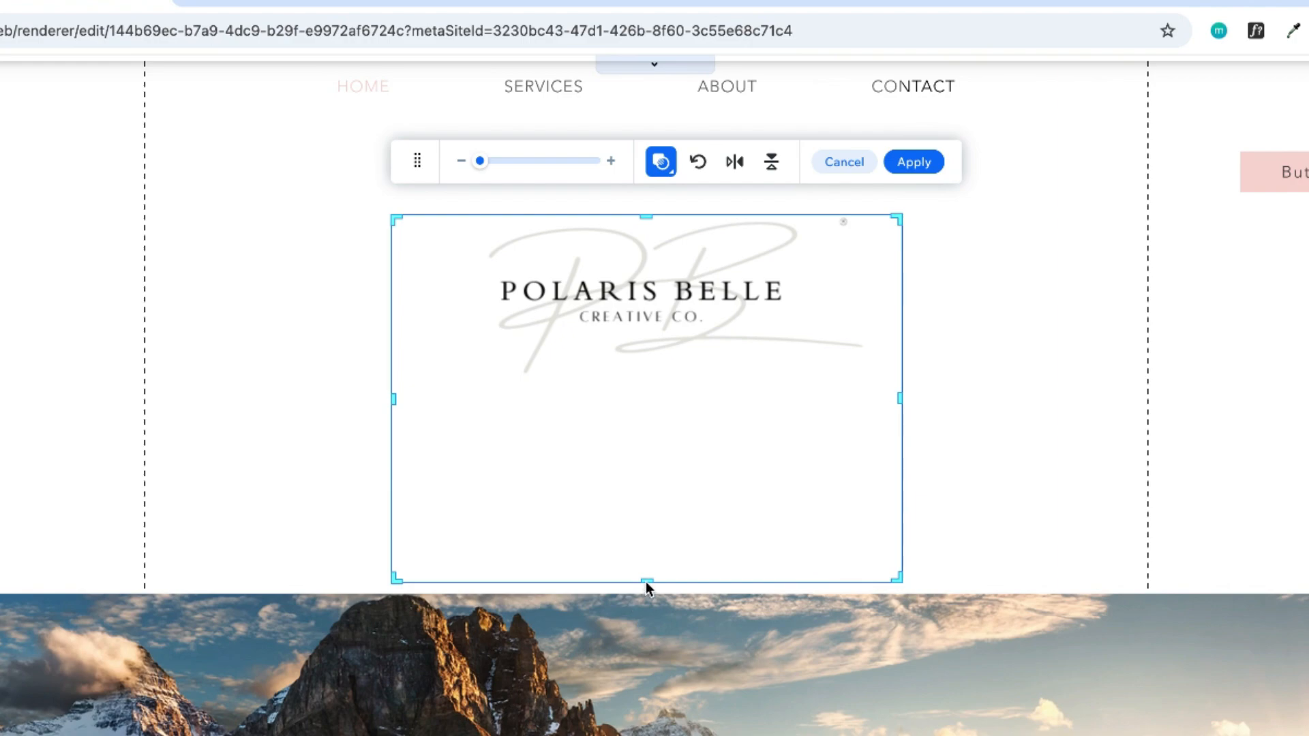
{"action": "left_click_drag", "start_coordinate": [647, 580], "coordinate": [660, 380]}
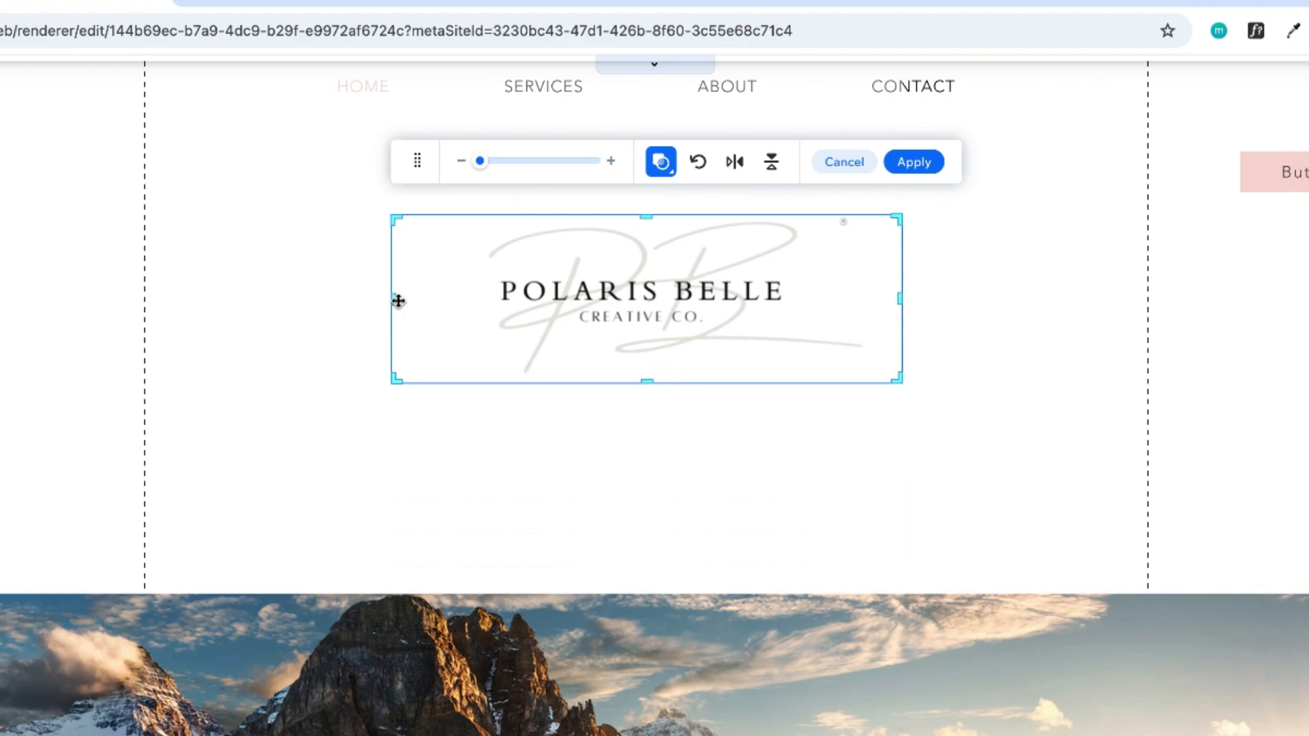
{"action": "left_click_drag", "start_coordinate": [394, 299], "coordinate": [481, 300]}
{"action": "left_click_drag", "start_coordinate": [897, 298], "coordinate": [864, 299]}
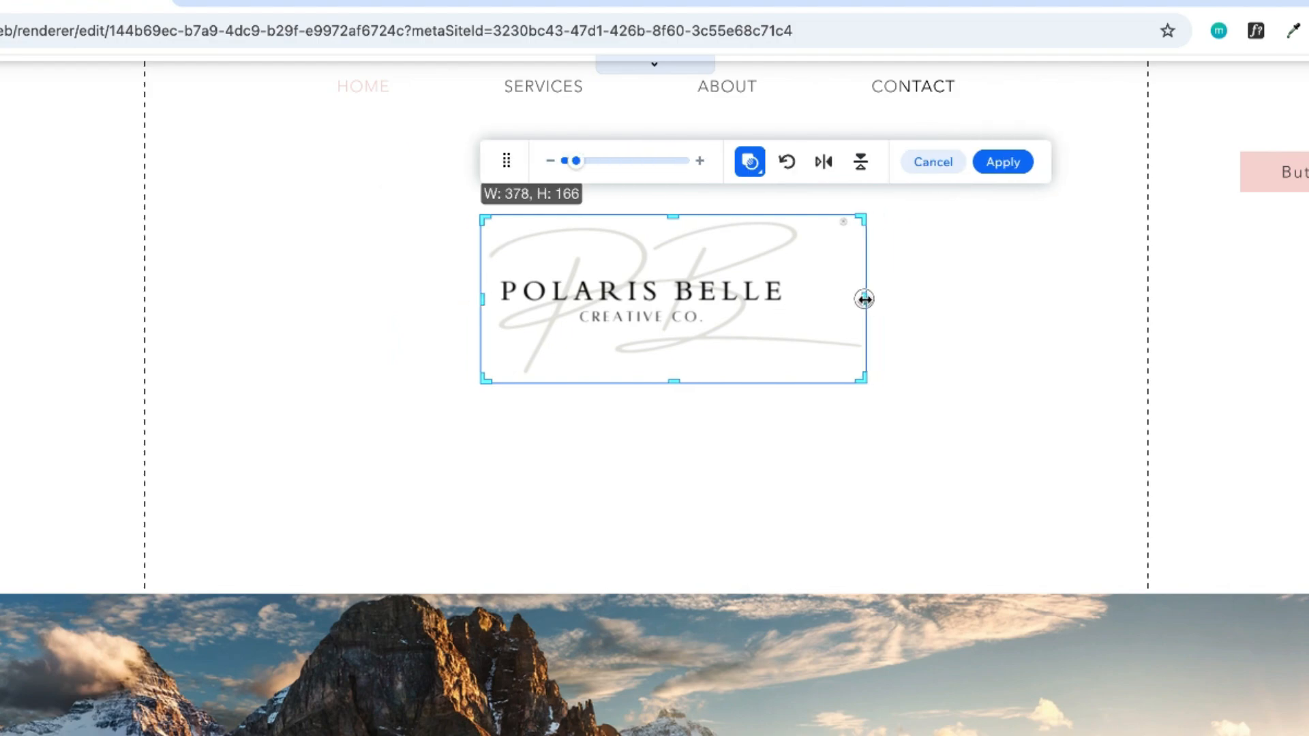
{"action": "left_click", "coordinate": [1002, 161]}
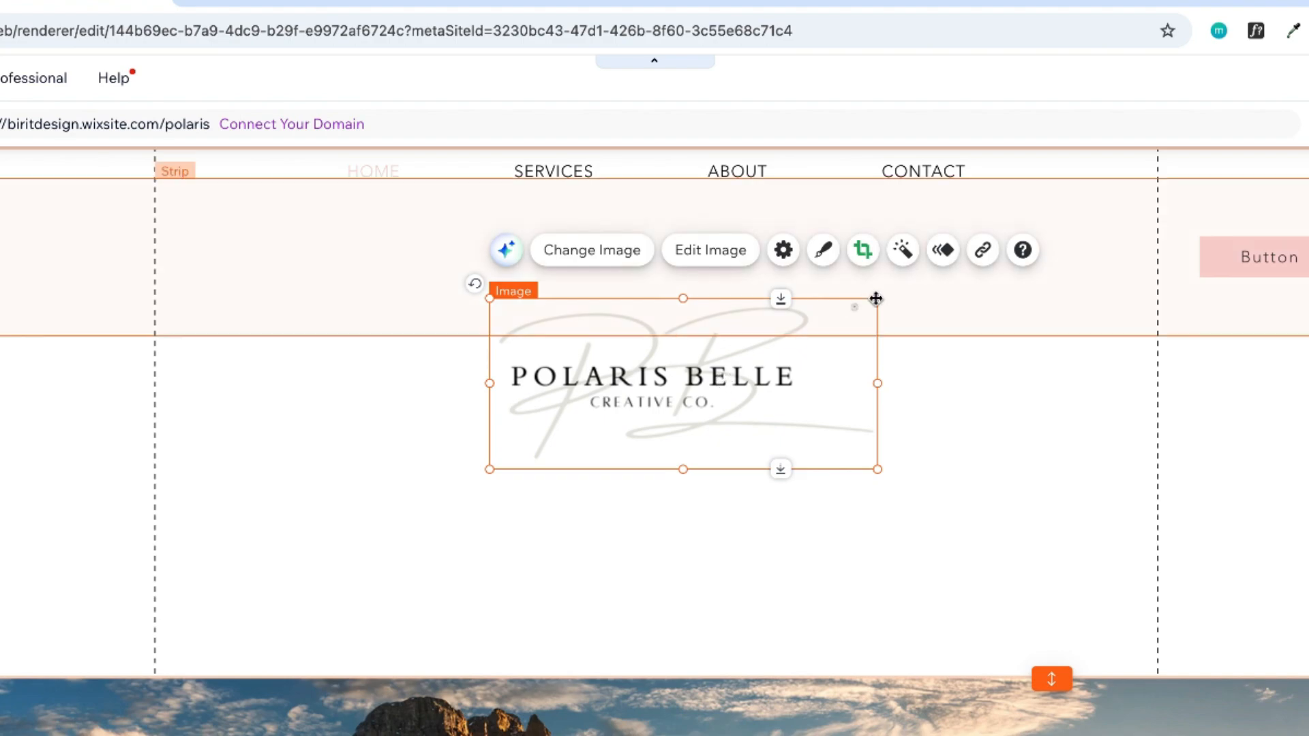
- Scale the cropped header logo down to about 220 by 97 and place it at the far left end of the header
{"action": "left_click_drag", "start_coordinate": [877, 297], "coordinate": [715, 373]}
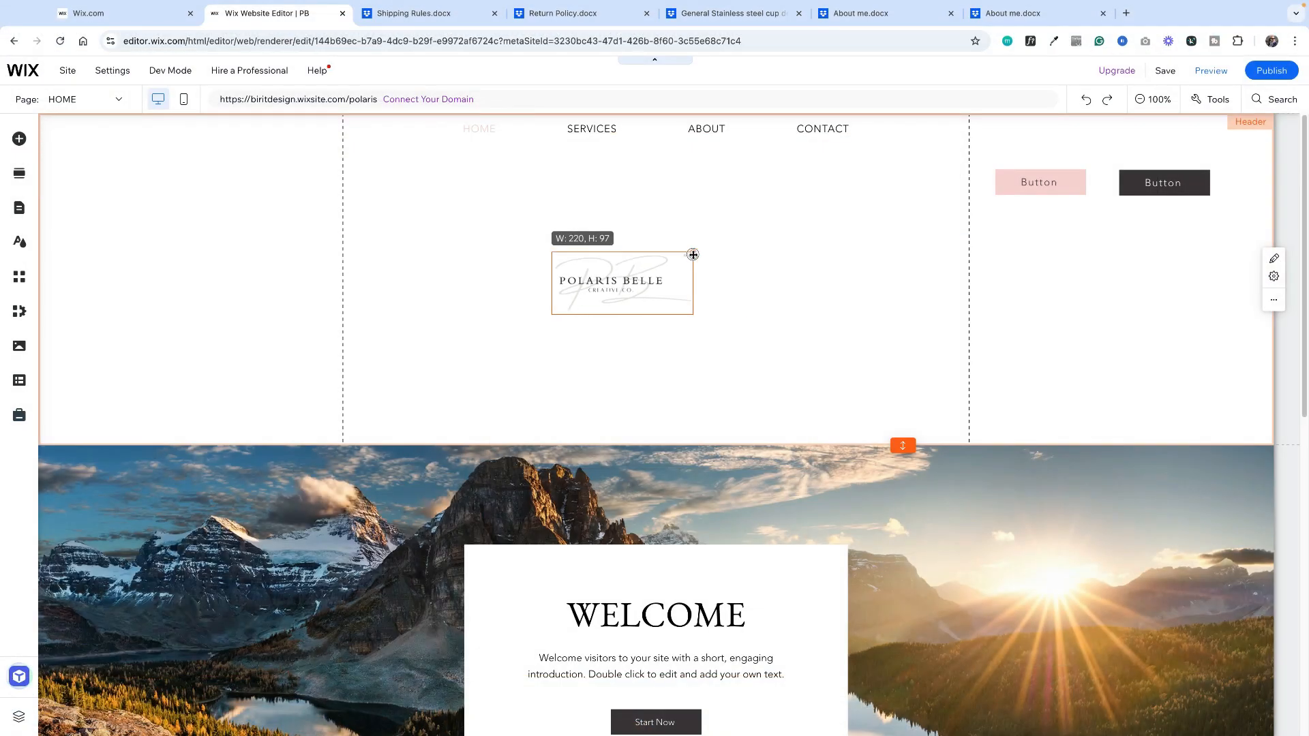
{"action": "left_click_drag", "start_coordinate": [692, 254], "coordinate": [693, 254]}
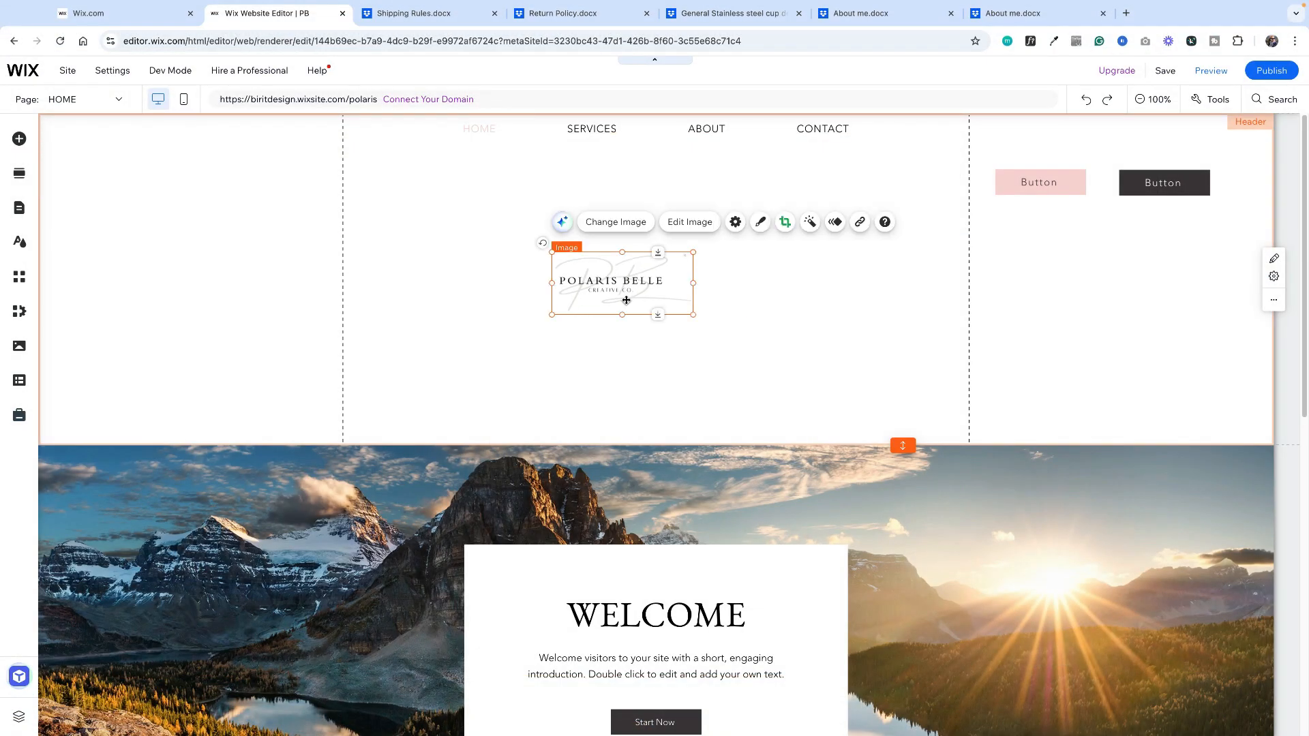
{"action": "left_click_drag", "start_coordinate": [621, 290], "coordinate": [140, 186]}
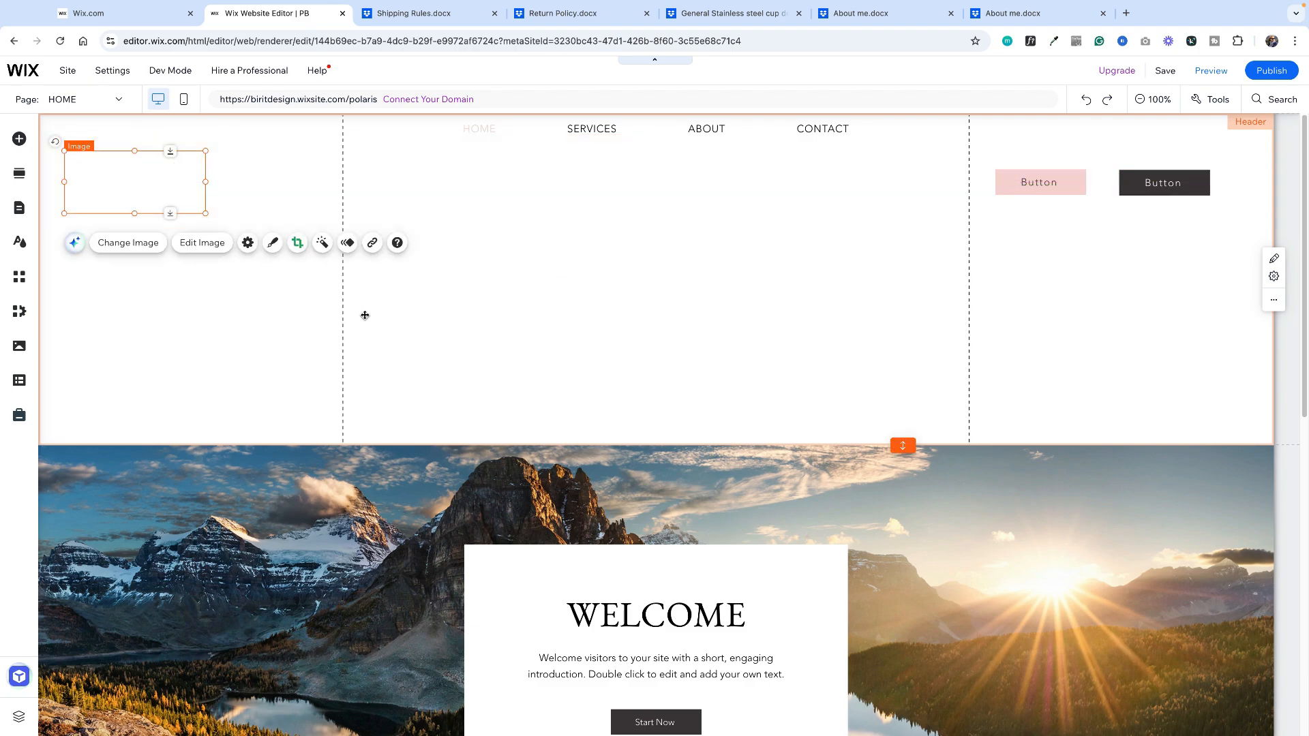
- Reduce the header's height to about 185
{"action": "left_click", "coordinate": [668, 371]}
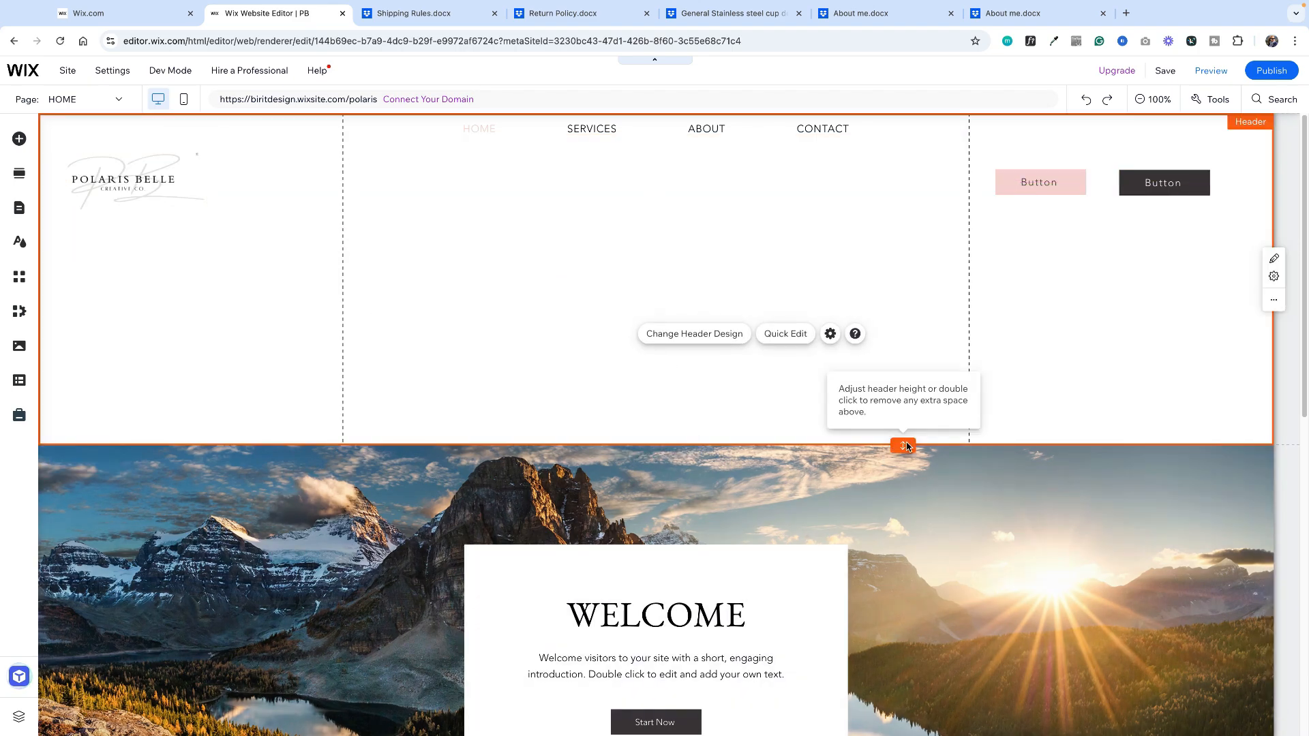
{"action": "left_click_drag", "start_coordinate": [905, 442], "coordinate": [893, 223]}
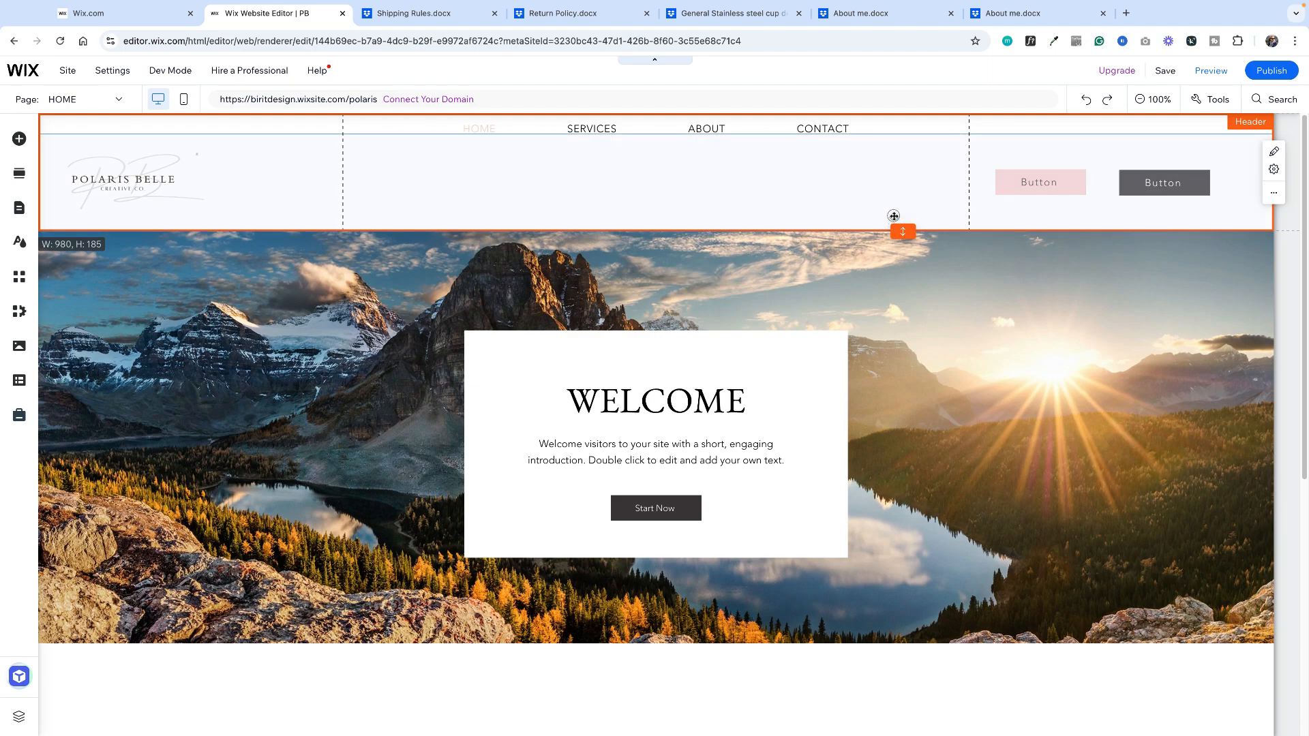
- Copy the Polaris Belle logo from the header and paste it into the footer
{"action": "left_click_drag", "start_coordinate": [127, 182], "coordinate": [125, 177]}
{"action": "right_click", "coordinate": [126, 177]}
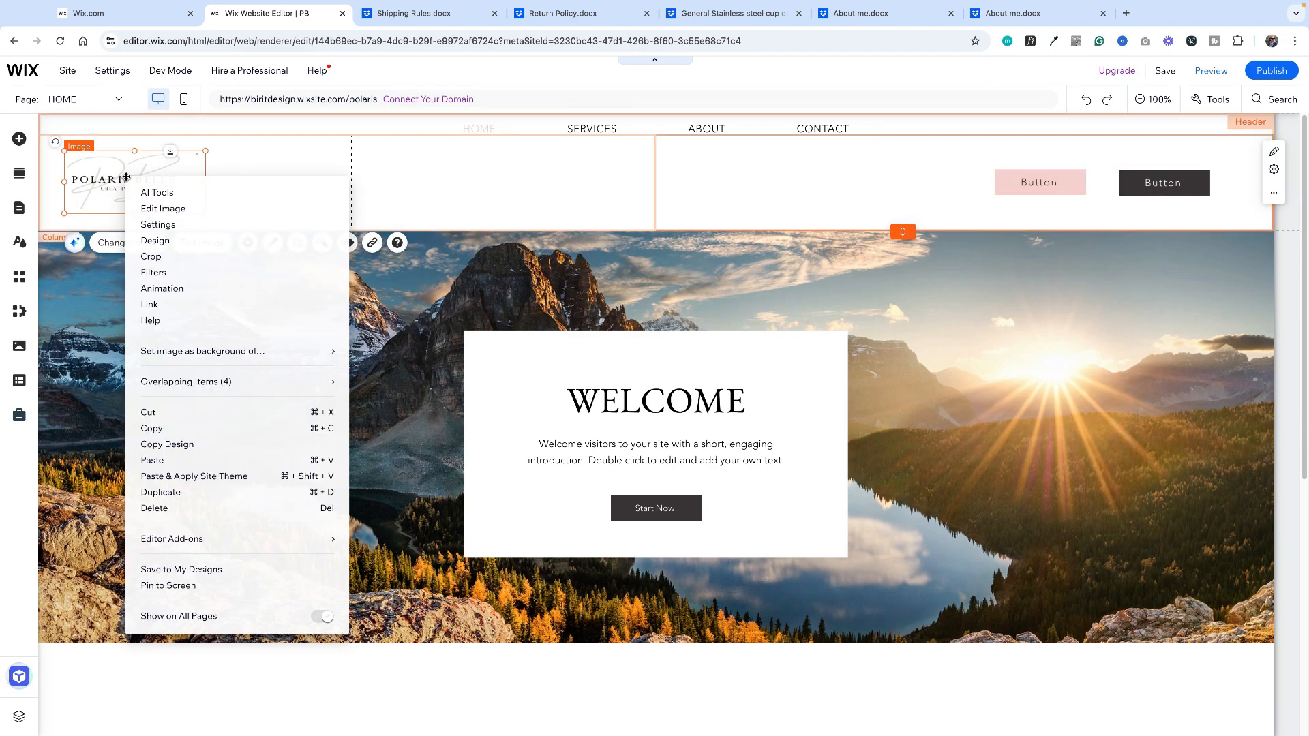
{"action": "left_click", "coordinate": [173, 429]}
{"action": "scroll", "coordinate": [448, 364], "scroll_direction": "down", "scroll_amount": 5}
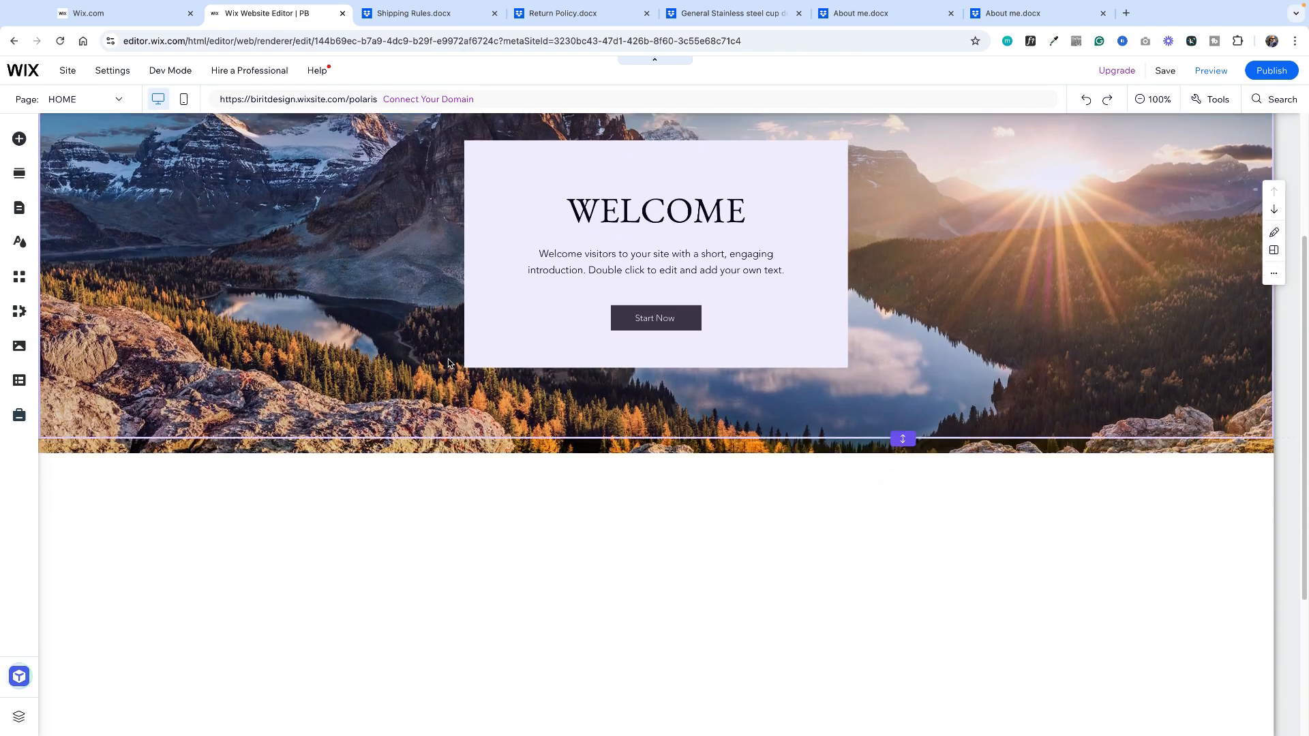
{"action": "scroll", "coordinate": [448, 363], "scroll_direction": "down", "scroll_amount": 1}
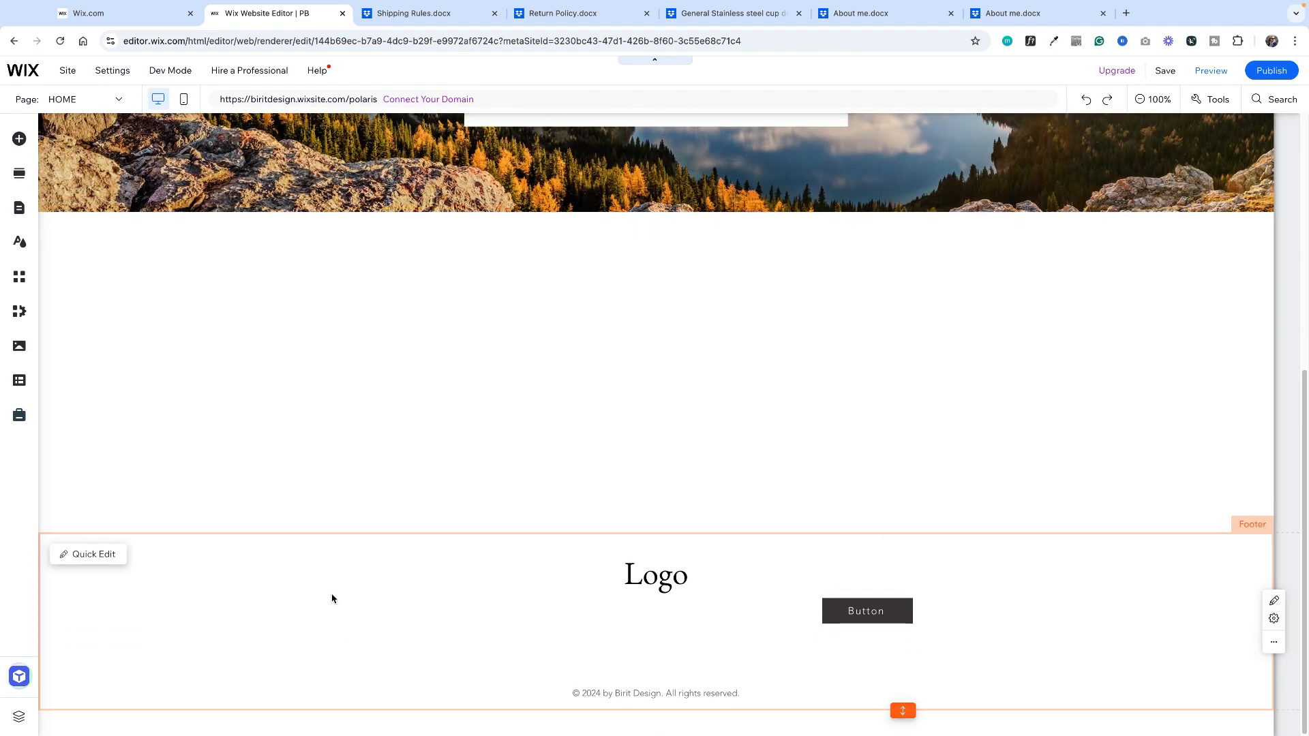
{"action": "right_click", "coordinate": [332, 598]}
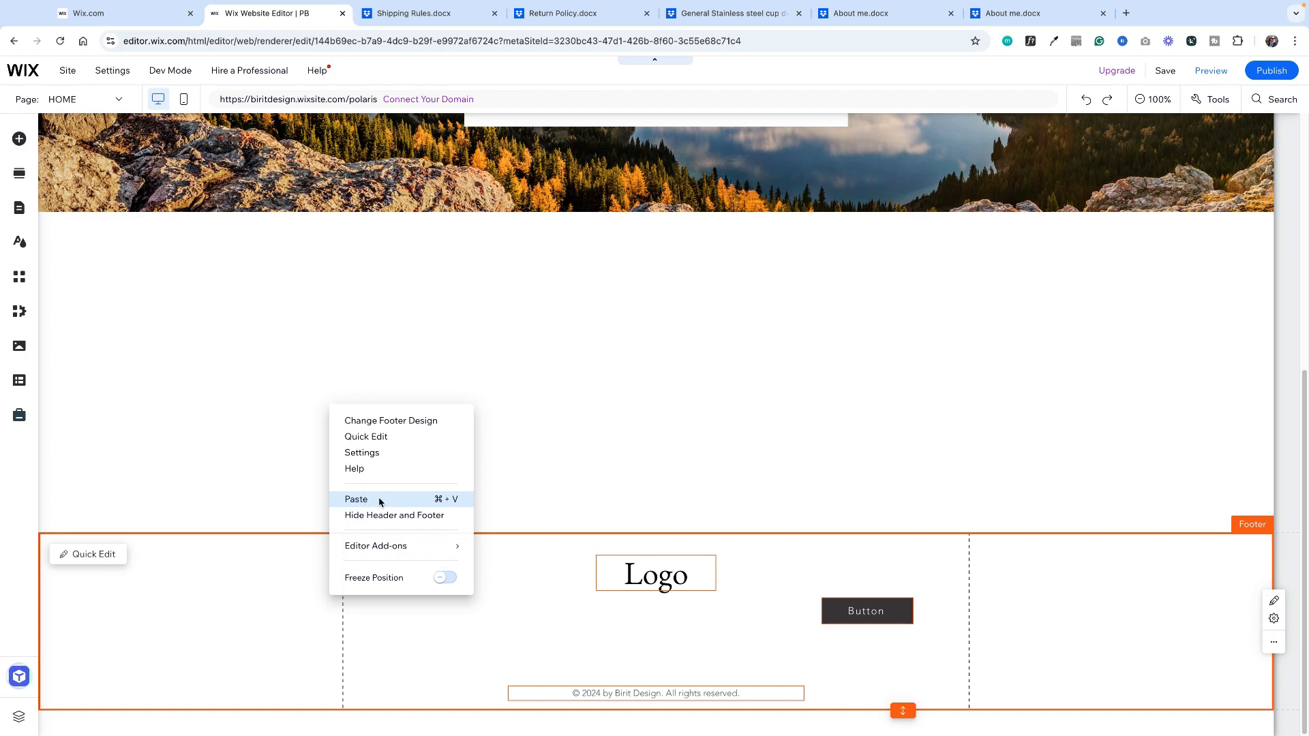
{"action": "left_click", "coordinate": [380, 501]}
- Delete the placeholder "Logo" text from the footer, centre the pasted logo in its place, and raise the header logo slightly
{"action": "left_click", "coordinate": [649, 588]}
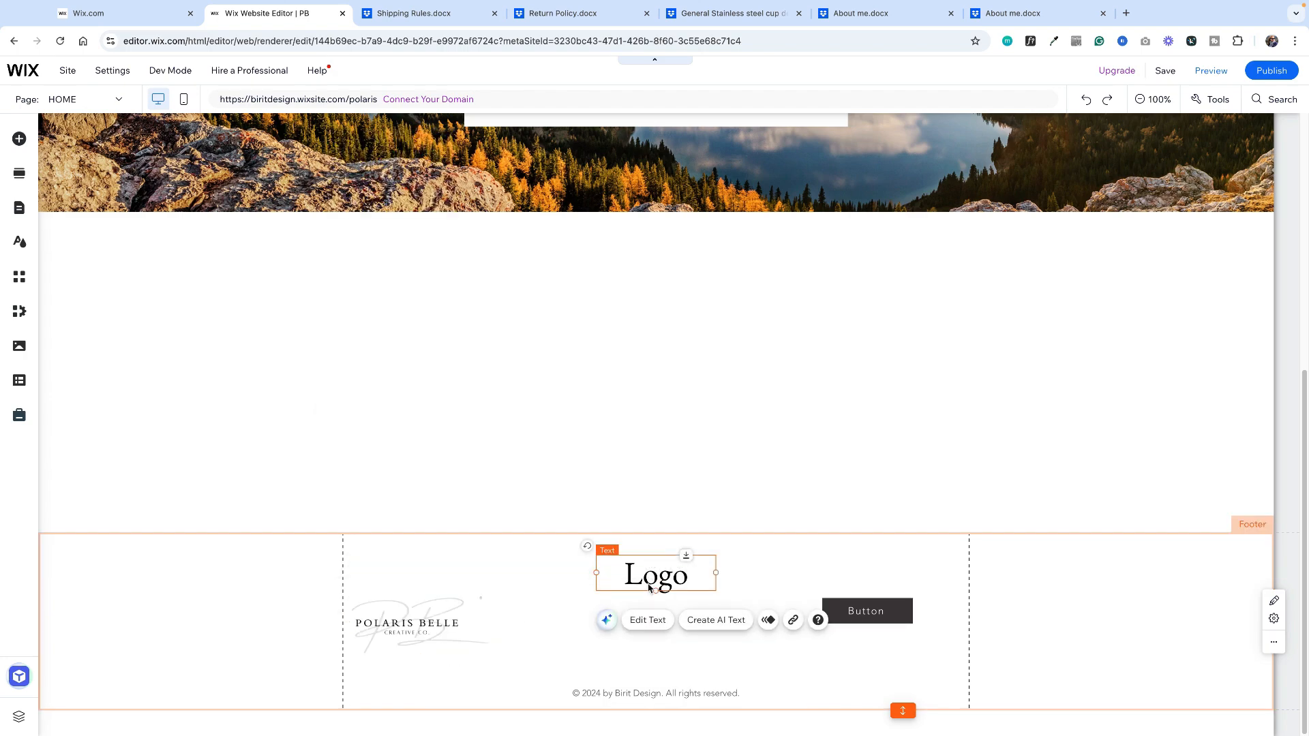
{"action": "right_click", "coordinate": [649, 584]}
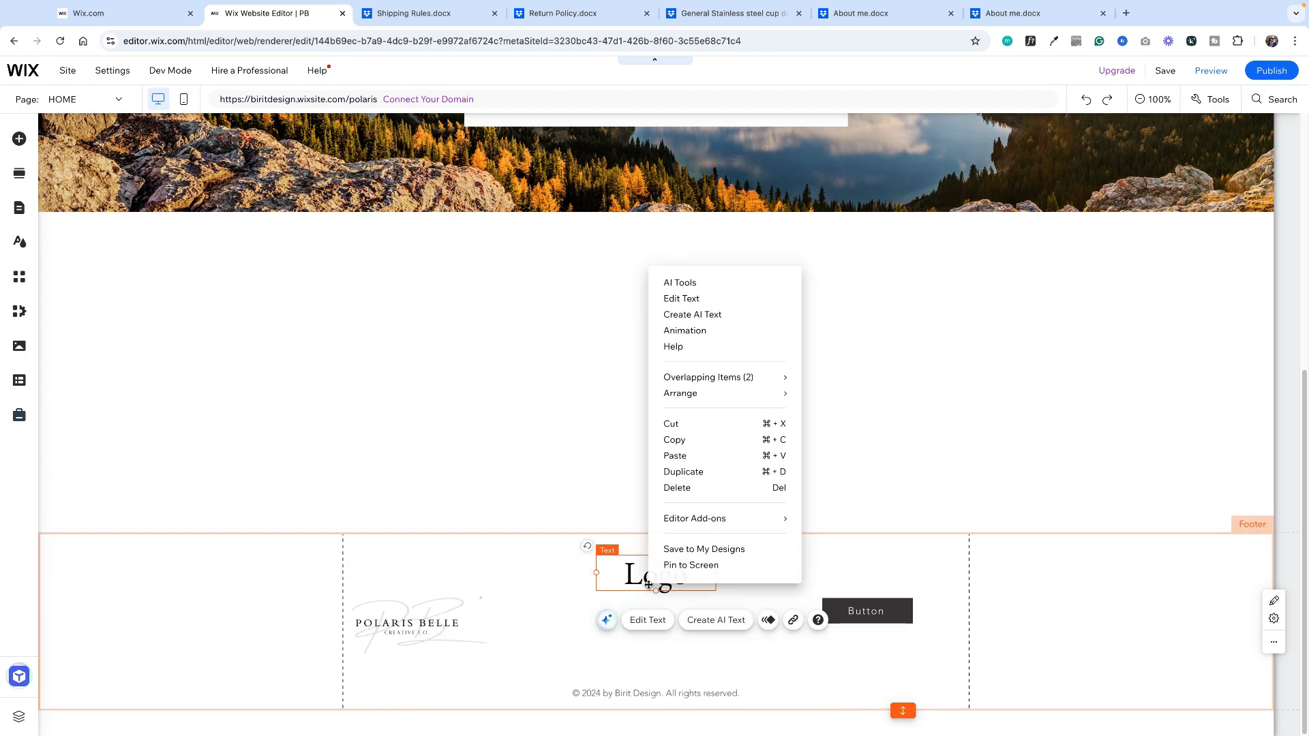
{"action": "left_click", "coordinate": [678, 486]}
{"action": "left_click", "coordinate": [423, 628]}
{"action": "left_click_drag", "start_coordinate": [423, 628], "coordinate": [179, 160]}
- Move both header buttons up in line with the logo and shorten the header strip to remove the extra space below
{"action": "left_click", "coordinate": [1037, 178]}
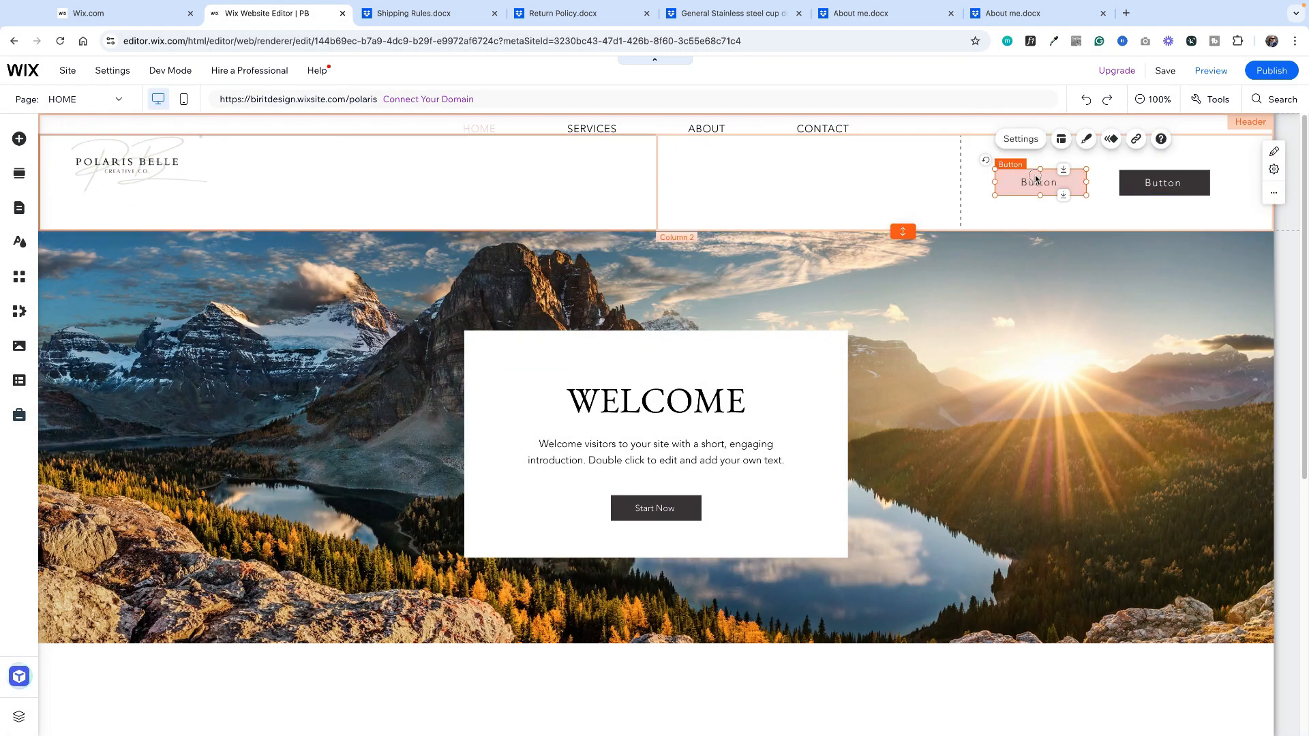
{"action": "left_click_drag", "start_coordinate": [1036, 178], "coordinate": [1034, 165]}
{"action": "left_click_drag", "start_coordinate": [1146, 182], "coordinate": [1148, 159]}
{"action": "left_click", "coordinate": [695, 227]}
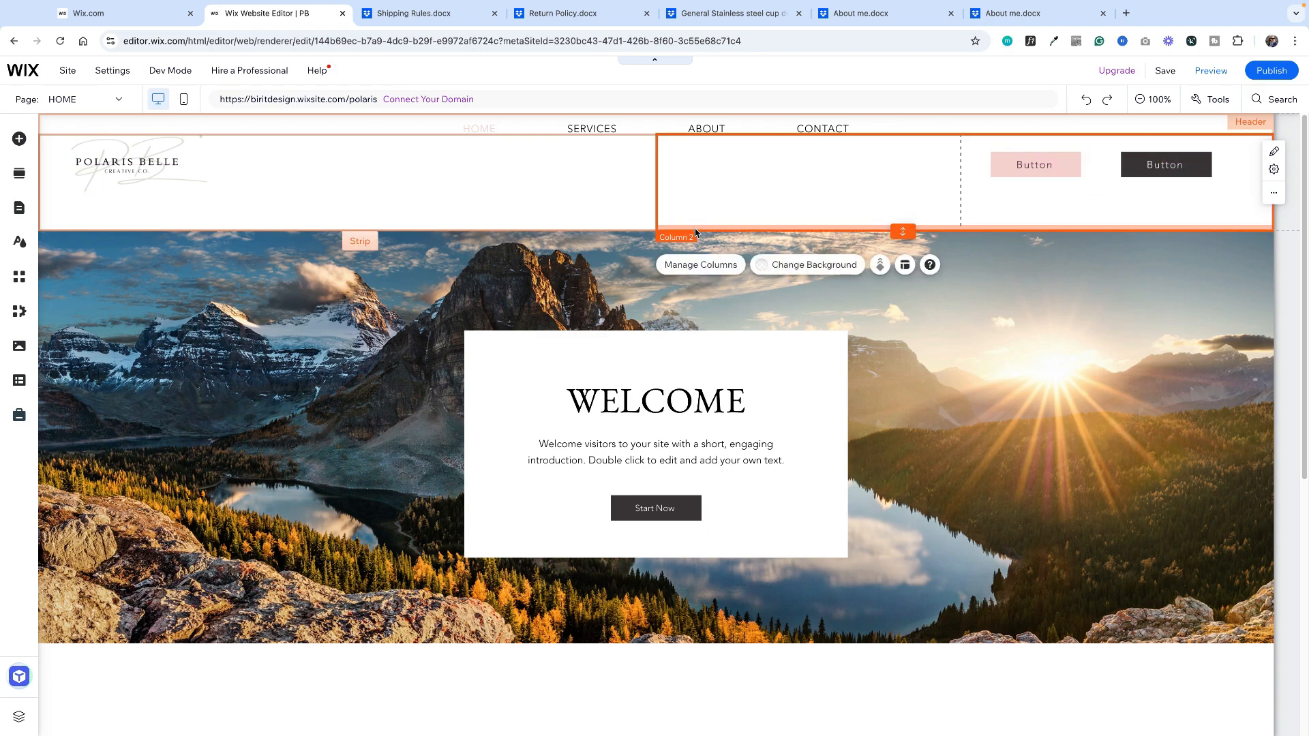
{"action": "left_click_drag", "start_coordinate": [695, 228], "coordinate": [694, 206]}
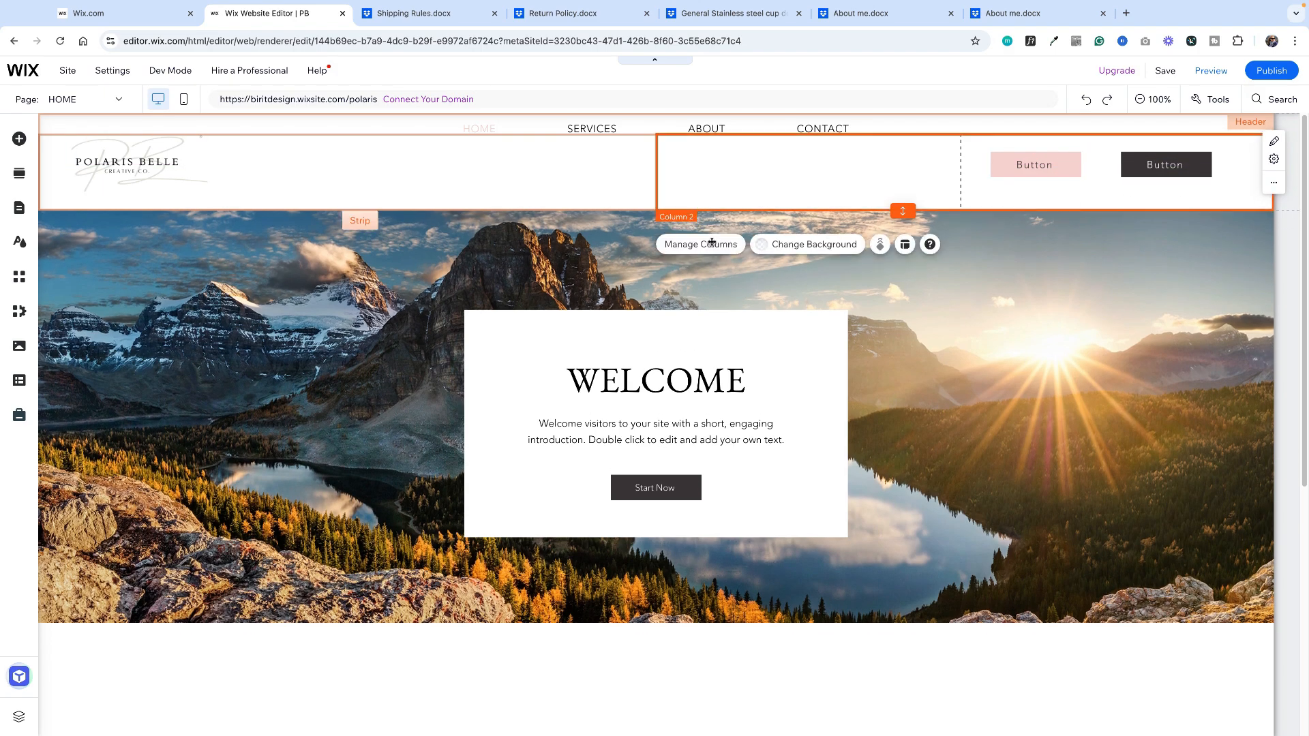
{"action": "left_click", "coordinate": [993, 271]}
- Preview the home page with its new header and return to editing
{"action": "left_click", "coordinate": [1216, 72]}
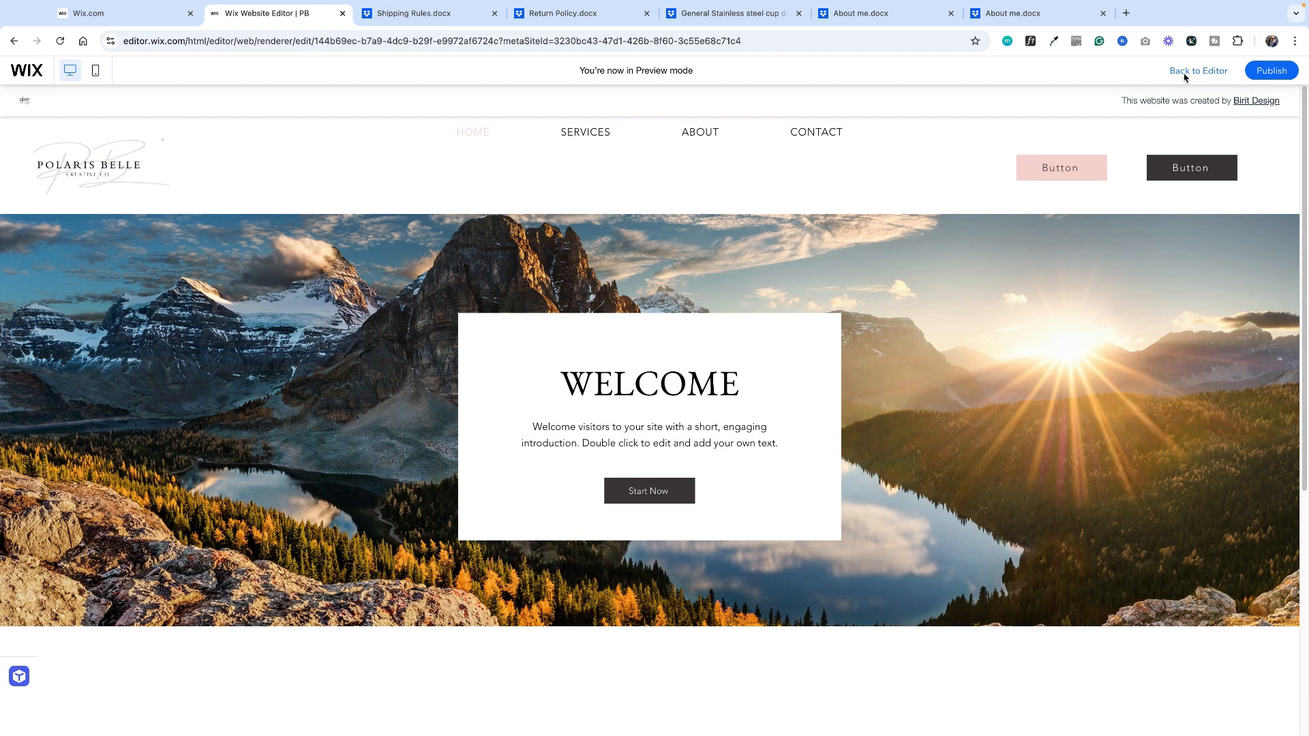
{"action": "left_click", "coordinate": [1186, 72]}
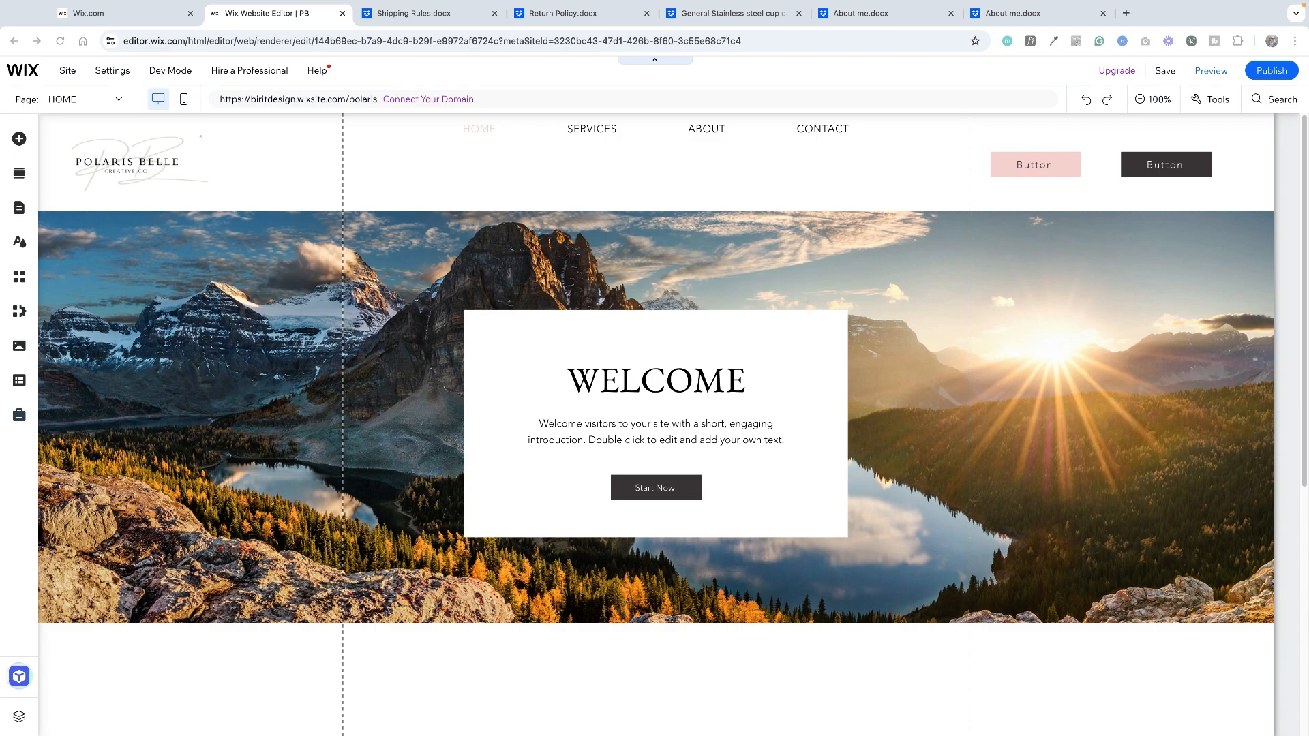
- Increase the height of the empty section between the welcome banner and the footer
{"action": "scroll", "coordinate": [654, 368], "scroll_direction": "down", "scroll_amount": 1}
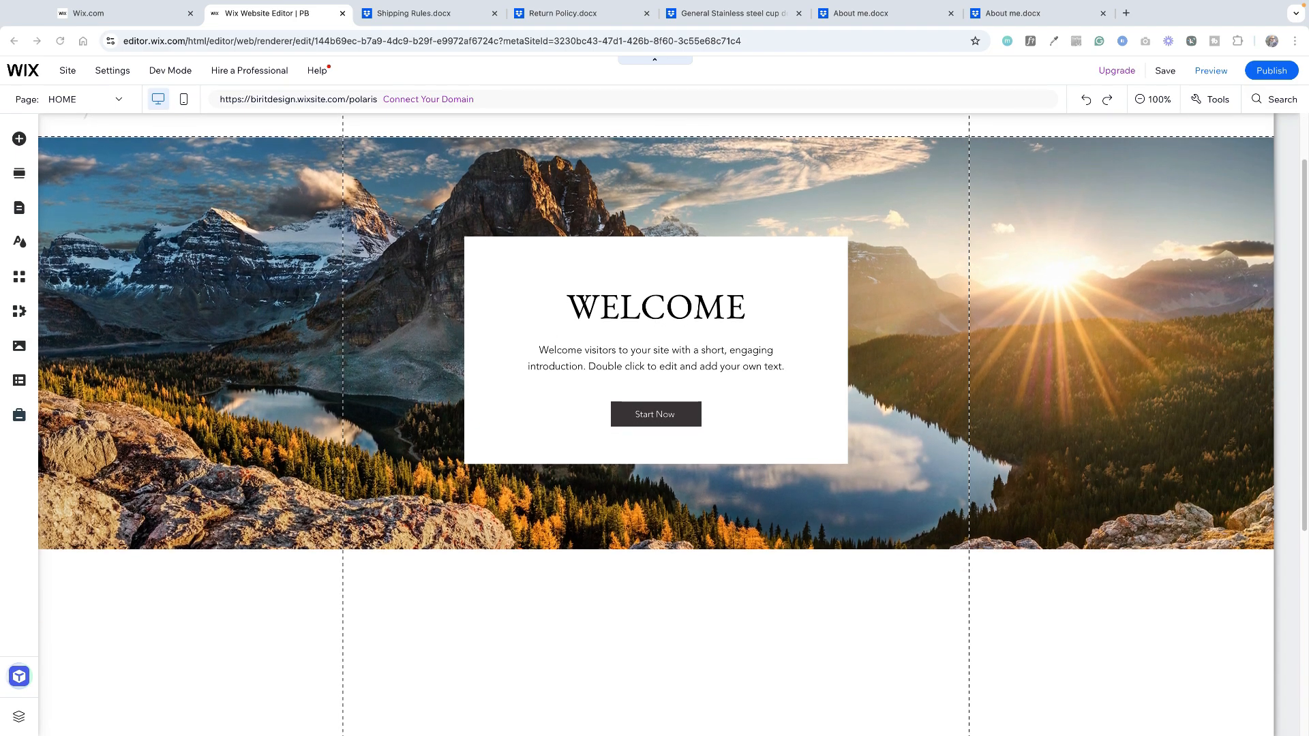
{"action": "scroll", "coordinate": [654, 368], "scroll_direction": "down", "scroll_amount": 5}
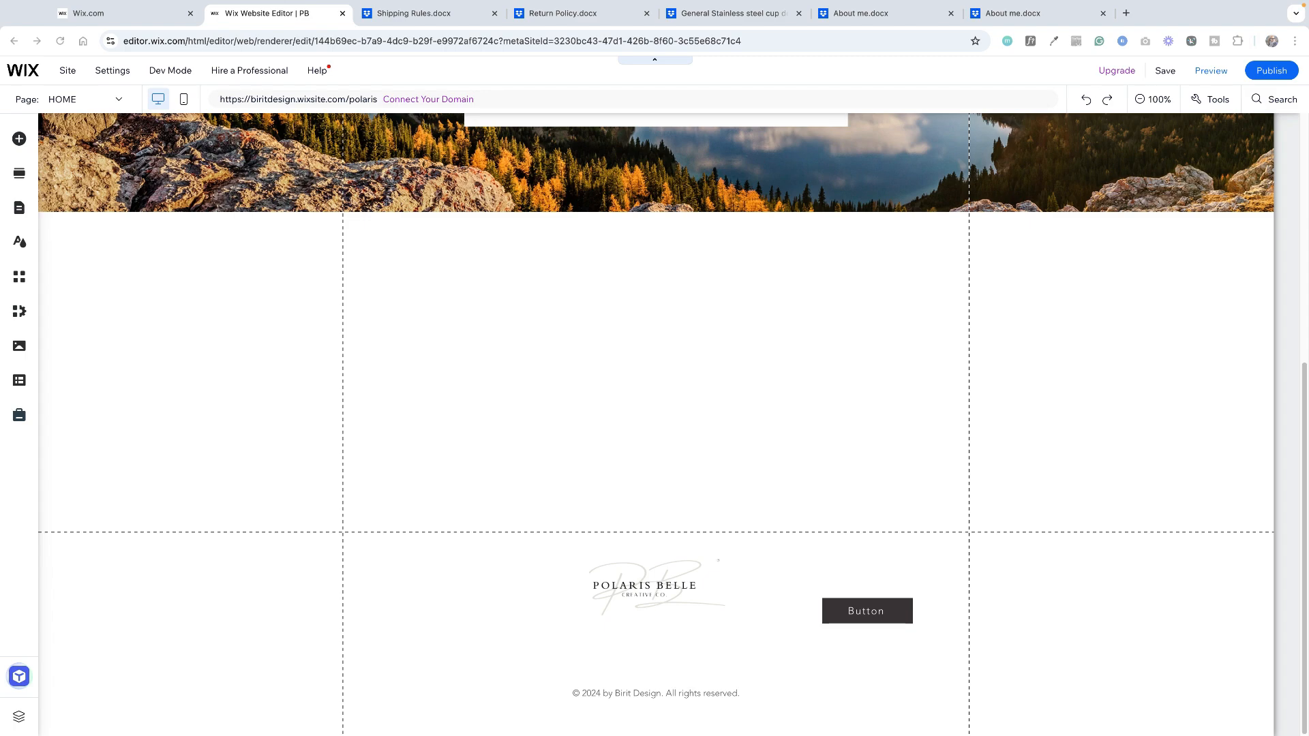
{"action": "left_click", "coordinate": [593, 389]}
{"action": "scroll", "coordinate": [481, 526], "scroll_direction": "up", "scroll_amount": 4}
{"action": "scroll", "coordinate": [481, 526], "scroll_direction": "down", "scroll_amount": 1}
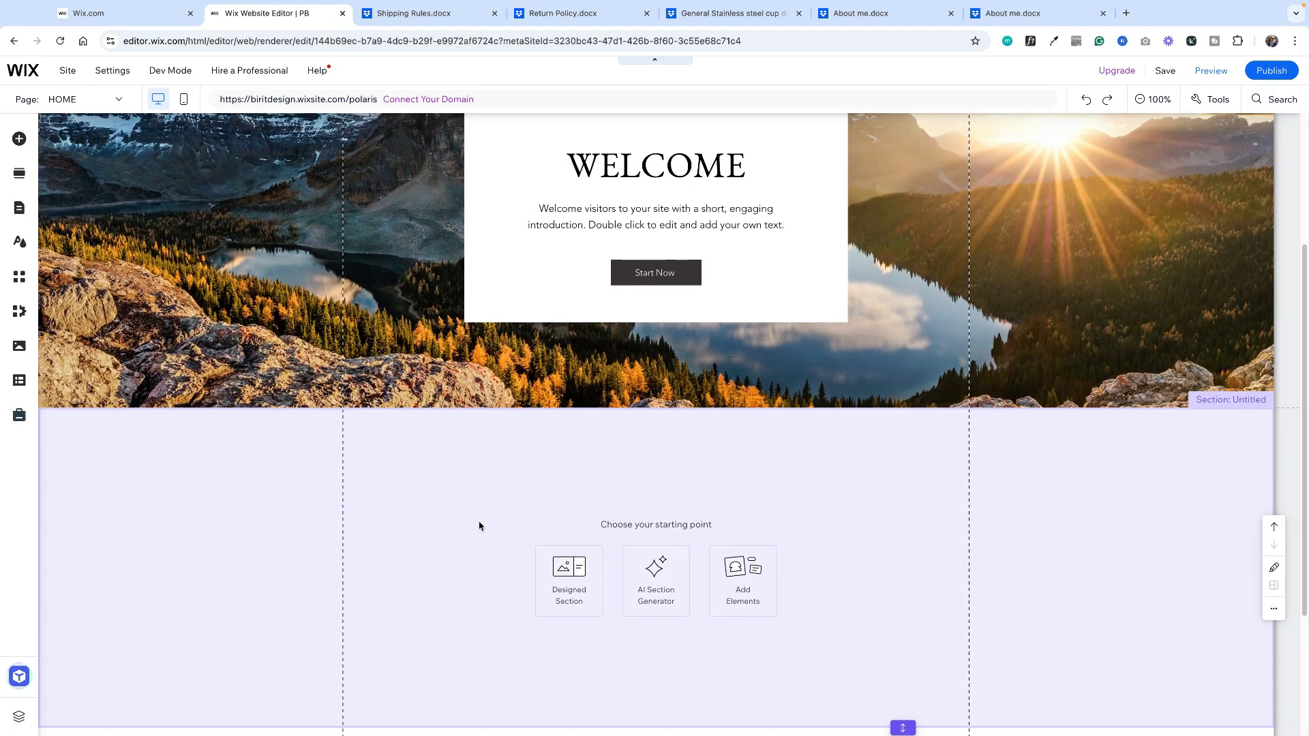
{"action": "scroll", "coordinate": [479, 526], "scroll_direction": "down", "scroll_amount": 2}
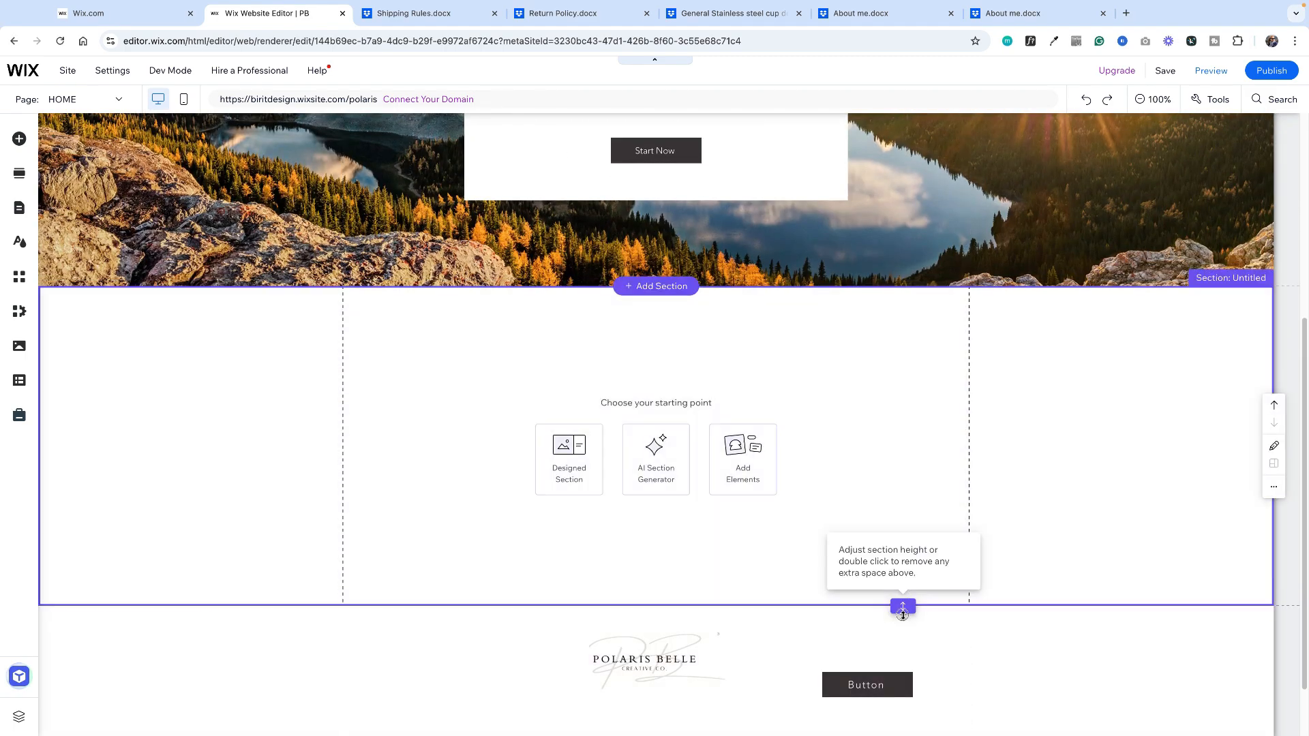
{"action": "left_click_drag", "start_coordinate": [902, 605], "coordinate": [876, 710]}
- Add a plain light Classic strip to the empty section and stretch its height almost to the section's lower edge
{"action": "left_click", "coordinate": [18, 138]}
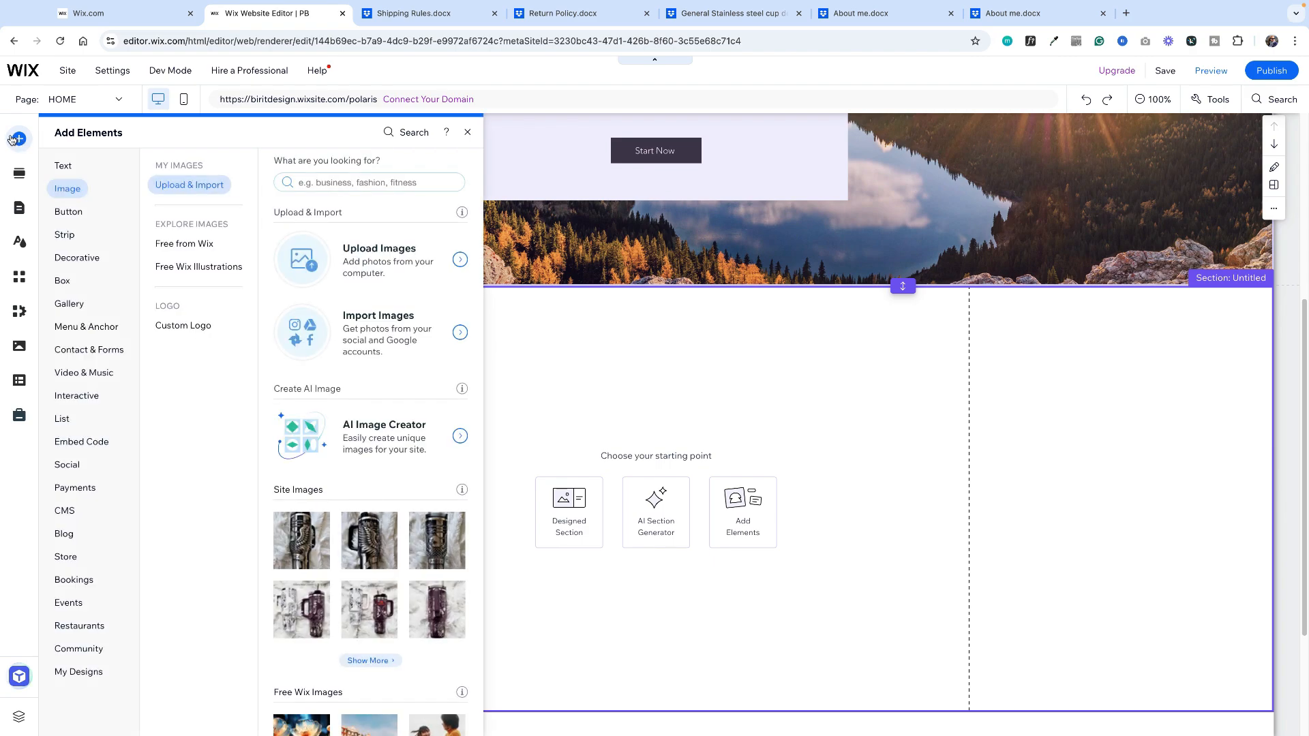
{"action": "left_click", "coordinate": [60, 212]}
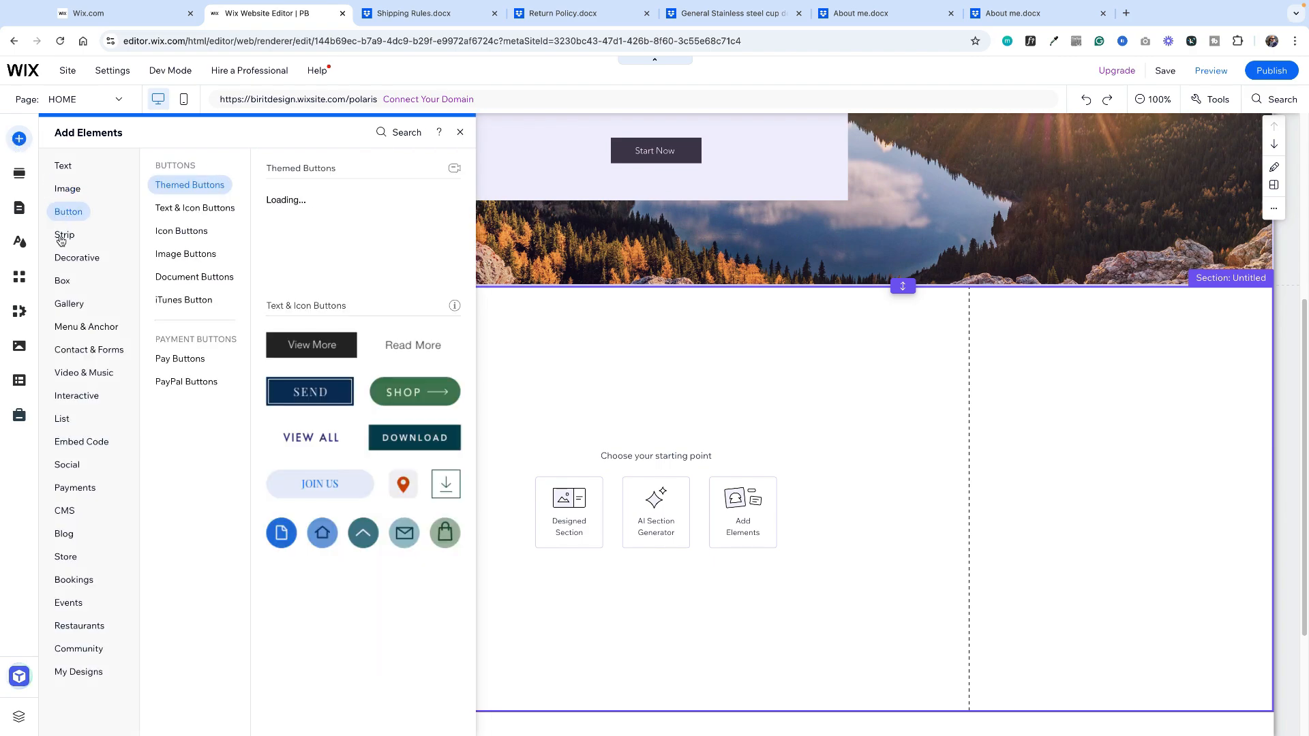
{"action": "left_click", "coordinate": [60, 234]}
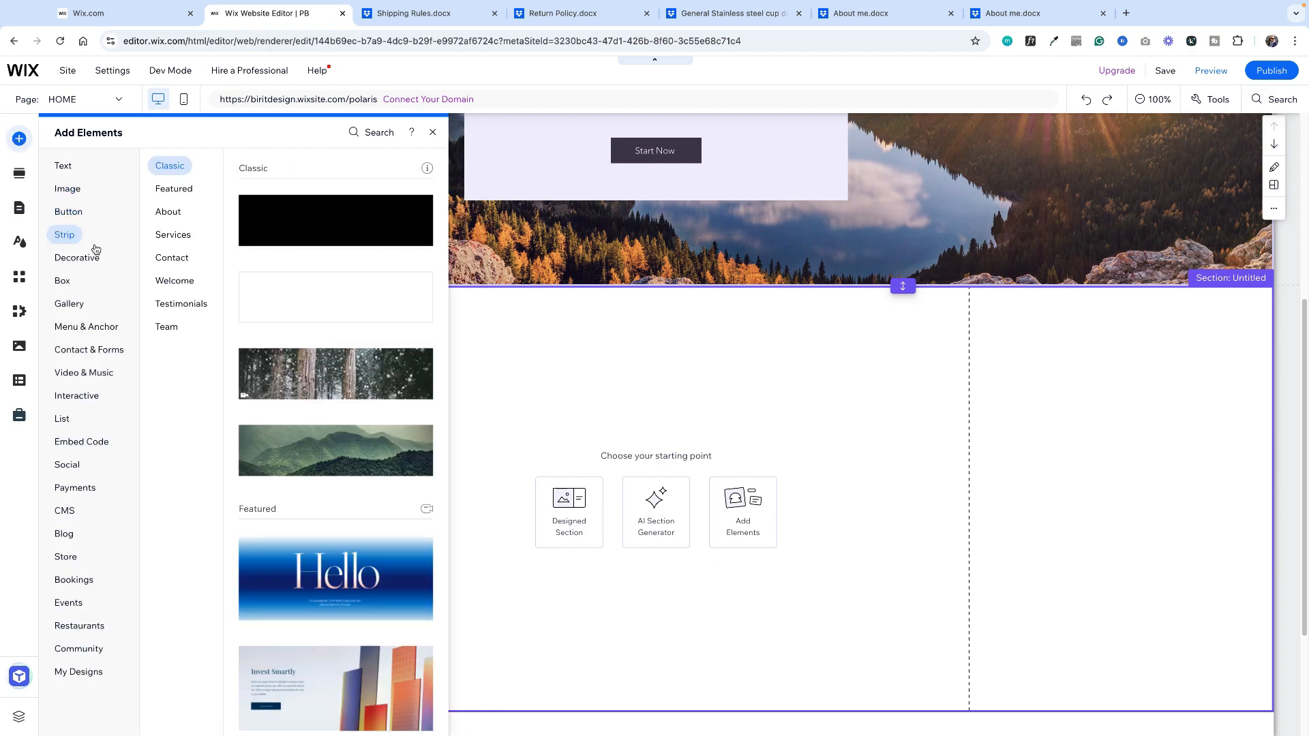
{"action": "left_click_drag", "start_coordinate": [327, 372], "coordinate": [596, 388]}
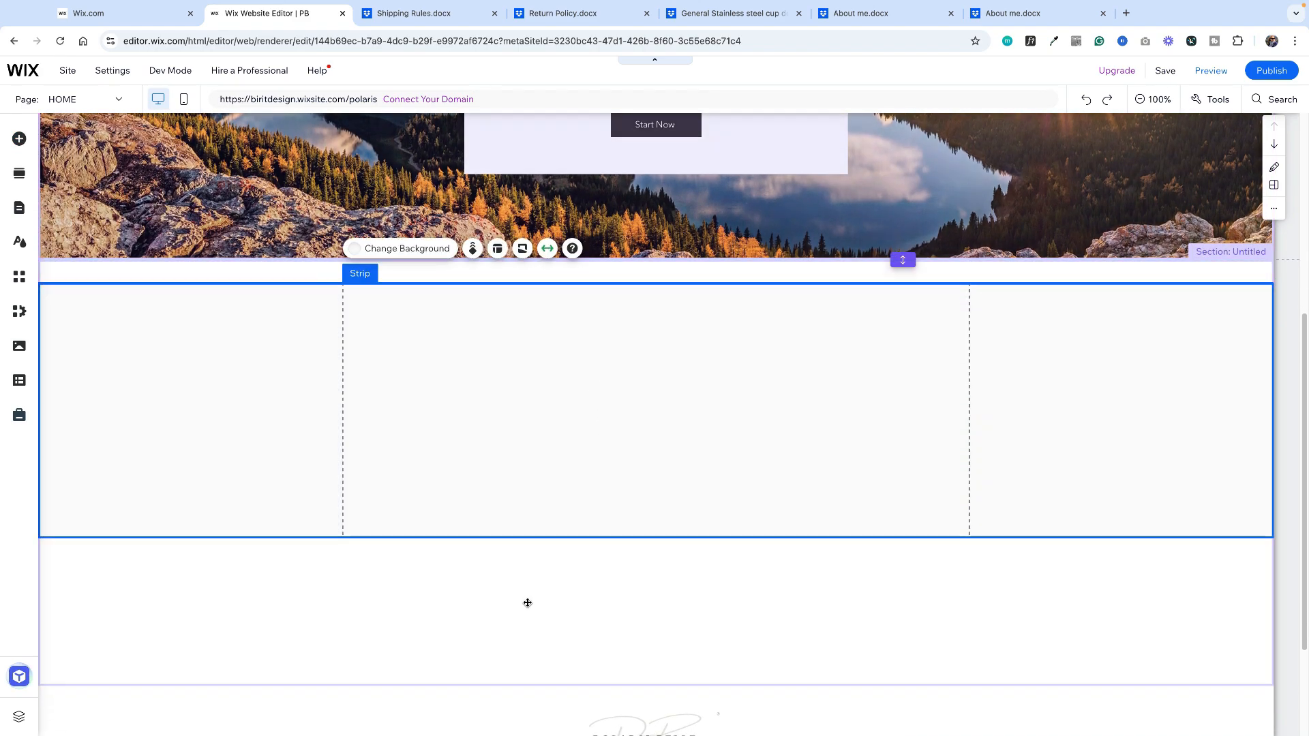
{"action": "left_click_drag", "start_coordinate": [551, 538], "coordinate": [542, 660]}
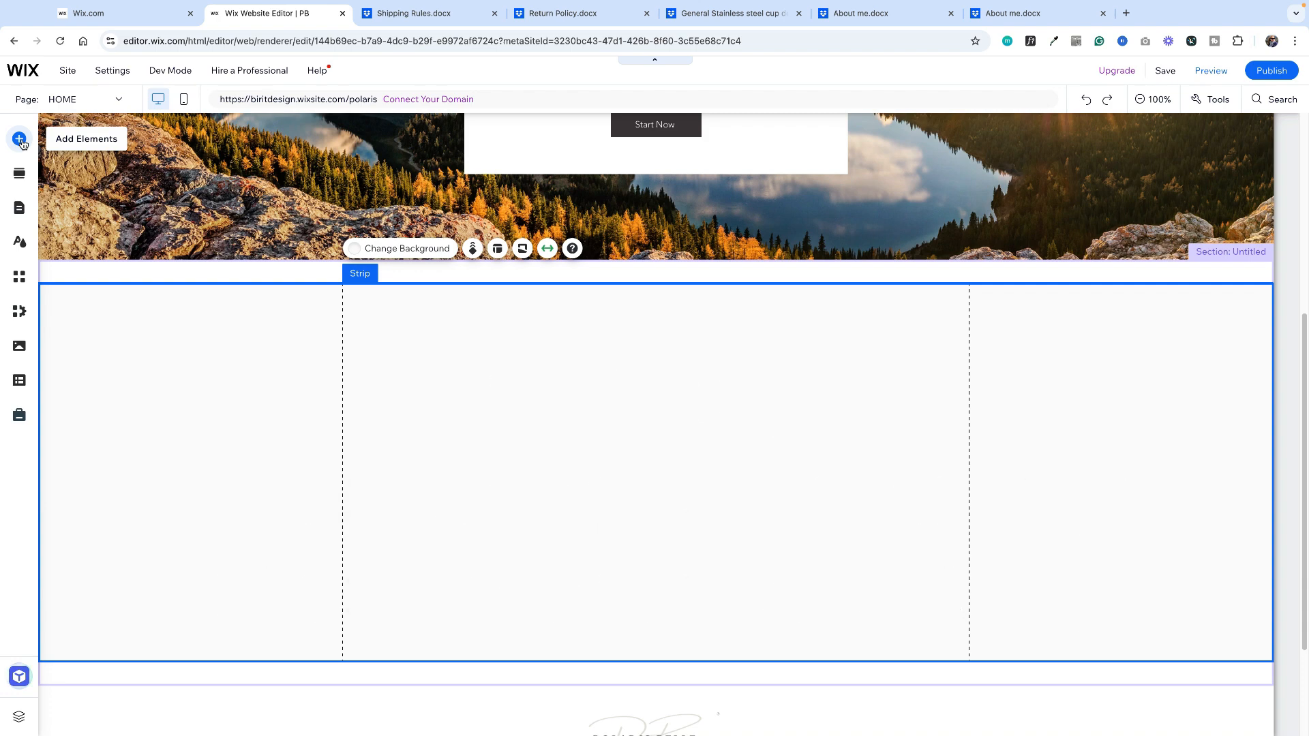
- Add a paragraph text element near the strip's upper edge and widen it across almost the full width between the page guides
{"action": "left_click", "coordinate": [19, 139]}
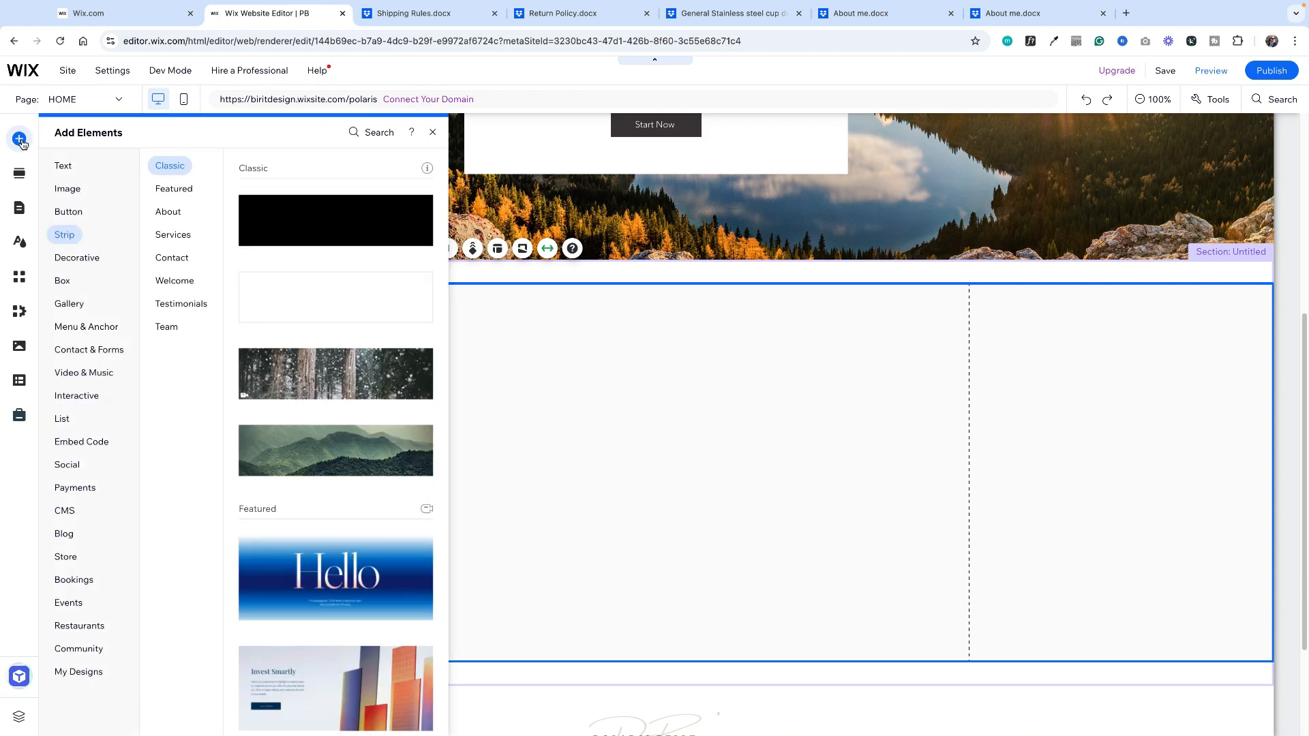
{"action": "left_click", "coordinate": [62, 167]}
{"action": "left_click_drag", "start_coordinate": [418, 406], "coordinate": [599, 362]}
{"action": "left_click_drag", "start_coordinate": [448, 328], "coordinate": [433, 328]}
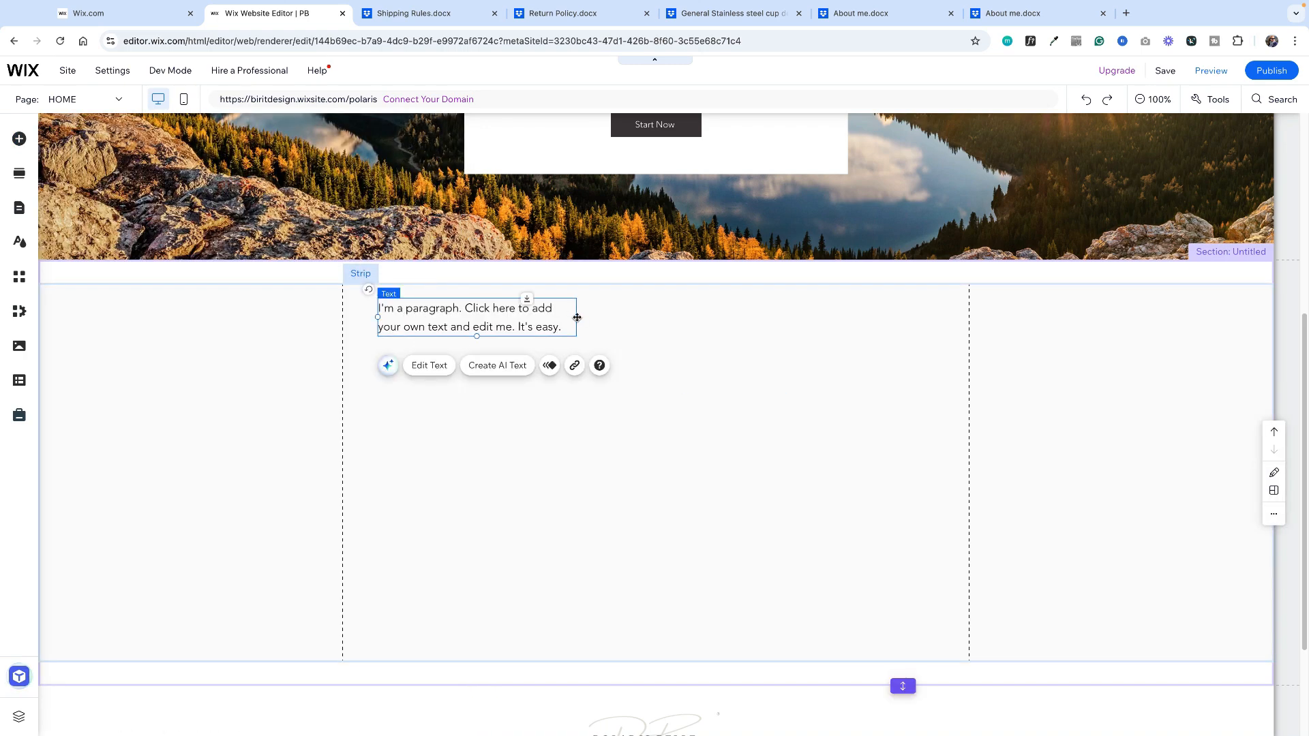
{"action": "left_click_drag", "start_coordinate": [577, 317], "coordinate": [957, 317]}
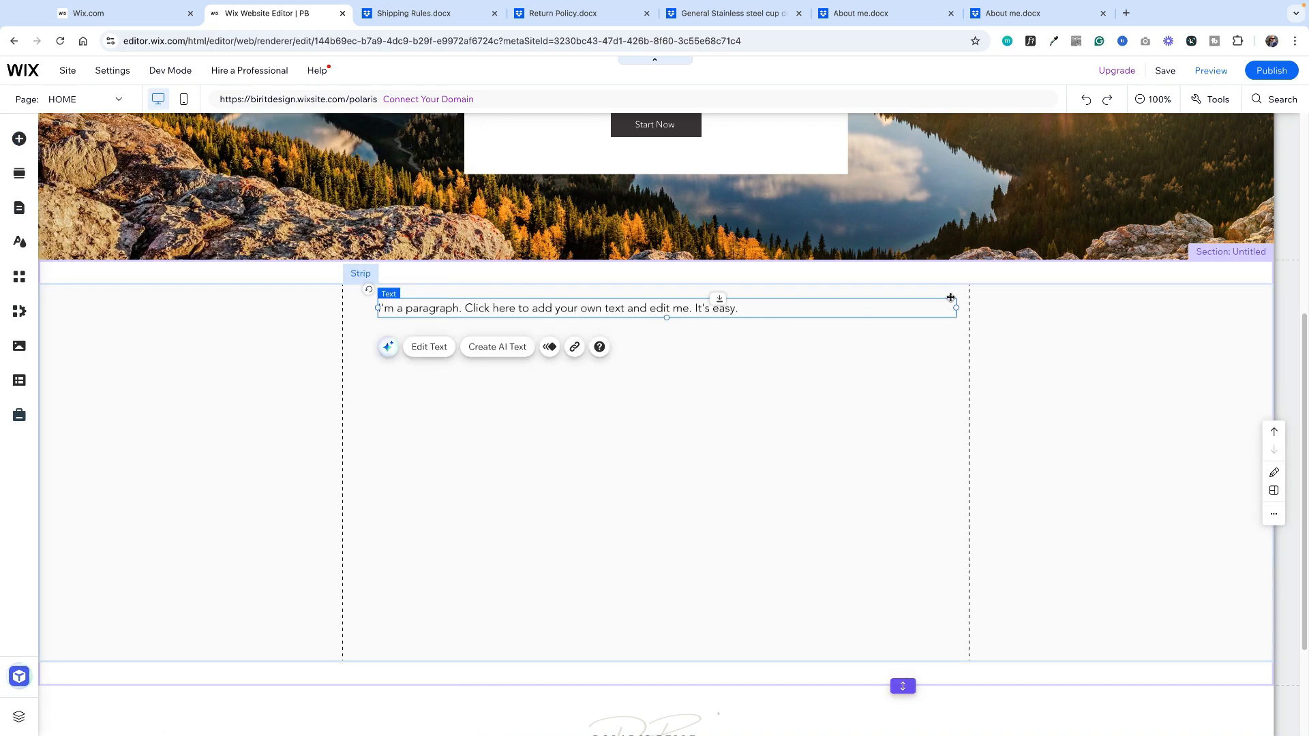
- Copy all the text of the About me document and paste it over the placeholder paragraph in the home page strip
{"action": "left_click", "coordinate": [1000, 17]}
{"action": "left_click_drag", "start_coordinate": [499, 307], "coordinate": [733, 643]}
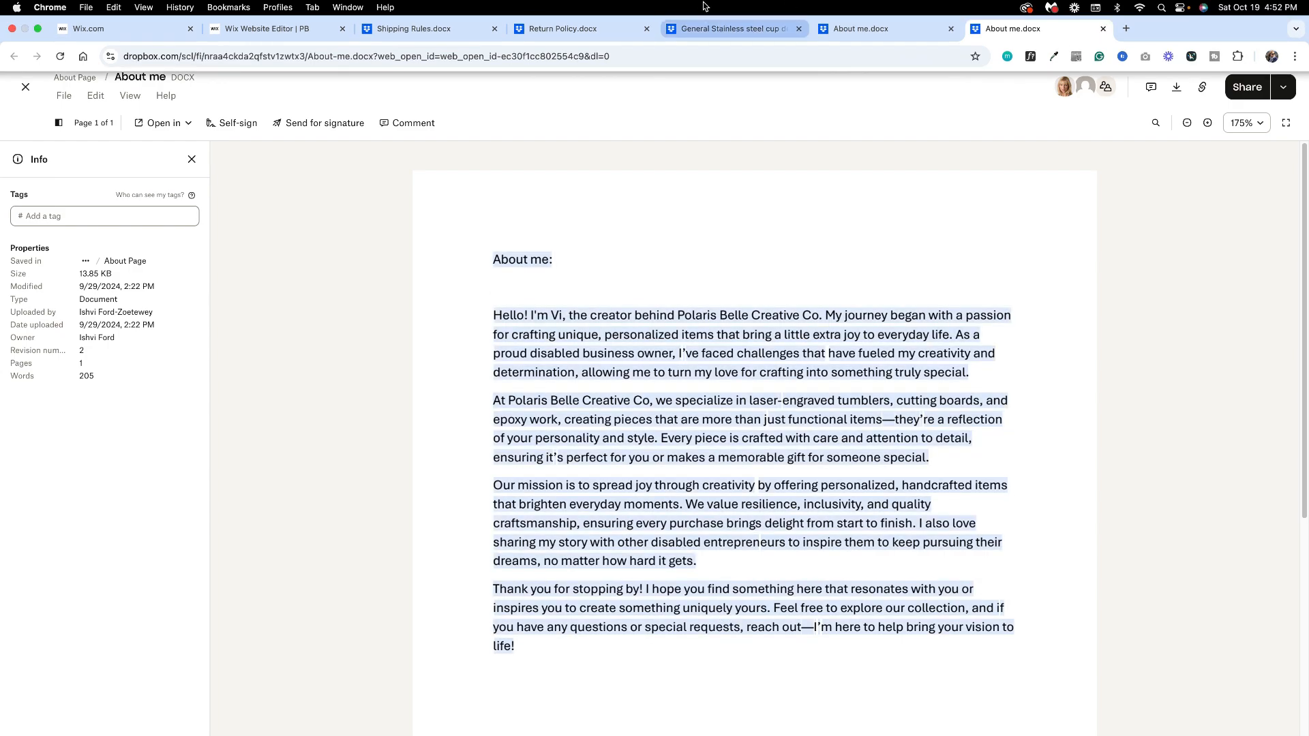
{"action": "left_click", "coordinate": [267, 13]}
{"action": "double_click", "coordinate": [716, 304]}
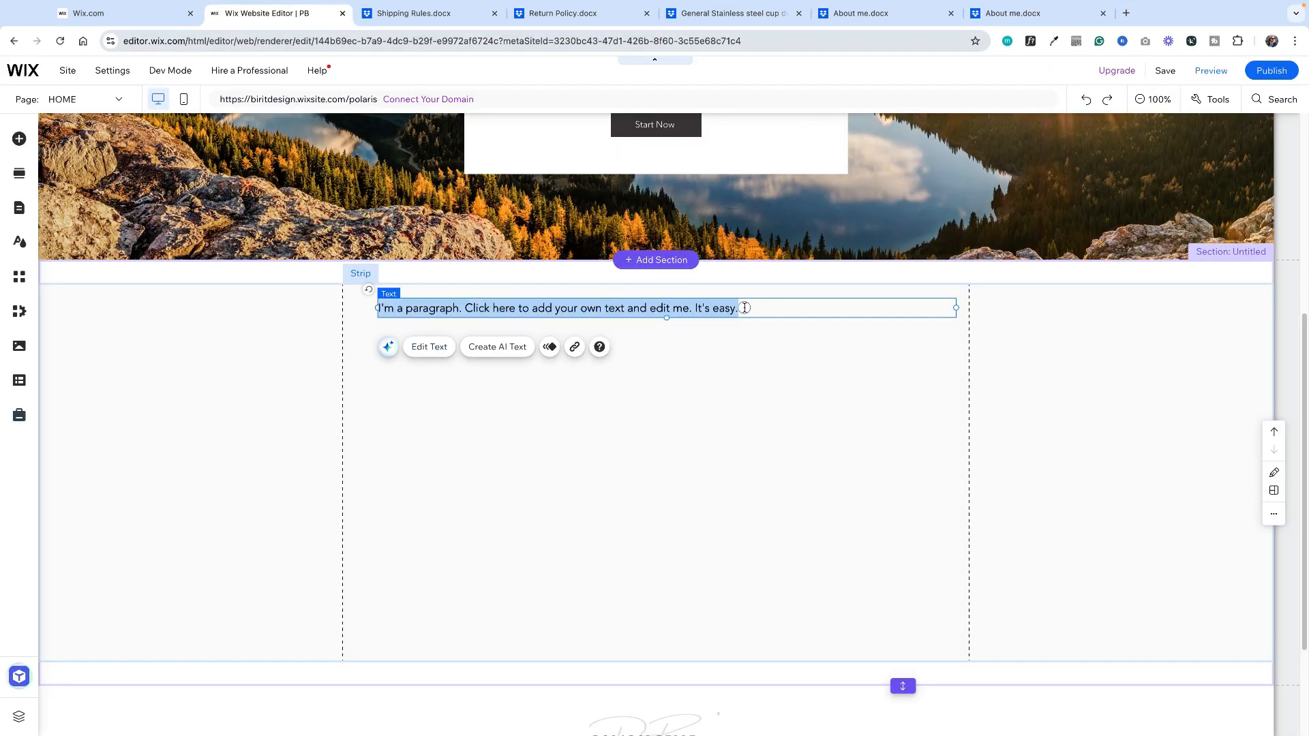
{"action": "right_click", "coordinate": [739, 304]}
{"action": "left_click", "coordinate": [782, 436]}
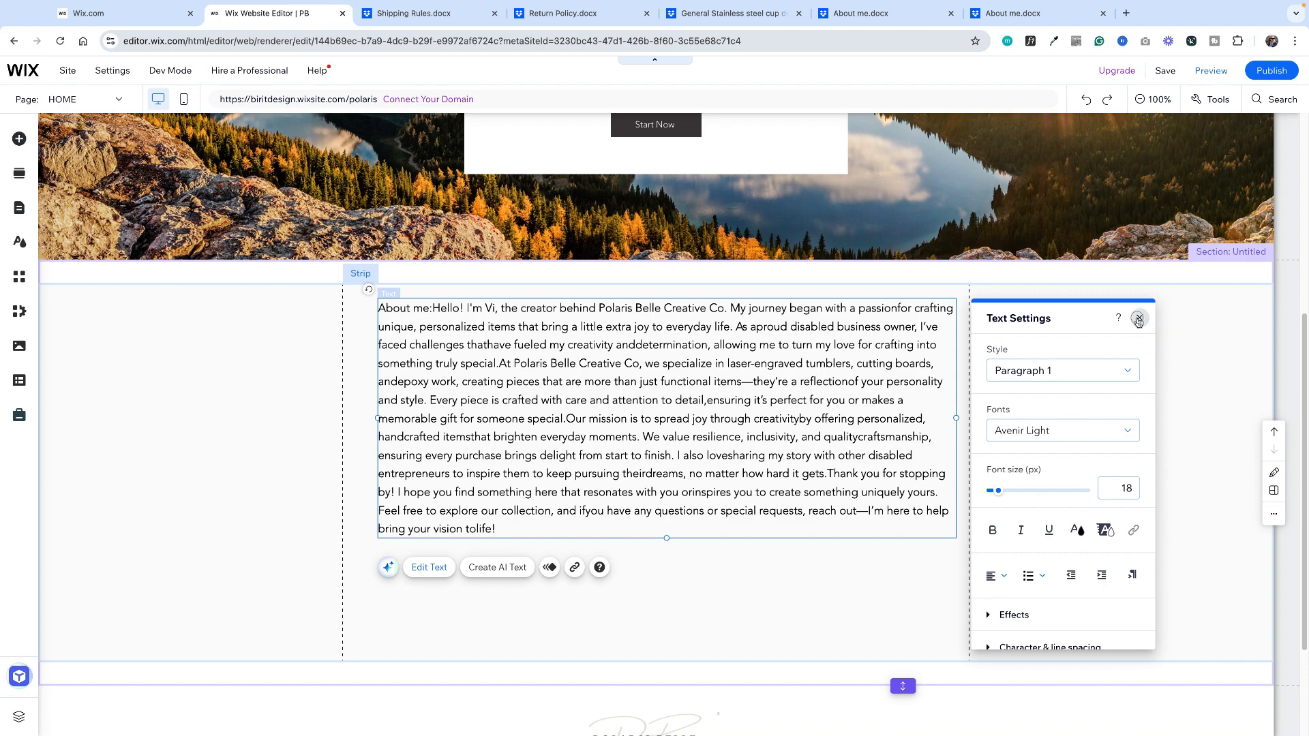
{"action": "left_click", "coordinate": [1137, 322]}
- Switch from the home page to the SERVICES page for editing
{"action": "scroll", "coordinate": [716, 303], "scroll_direction": "up", "scroll_amount": 5}
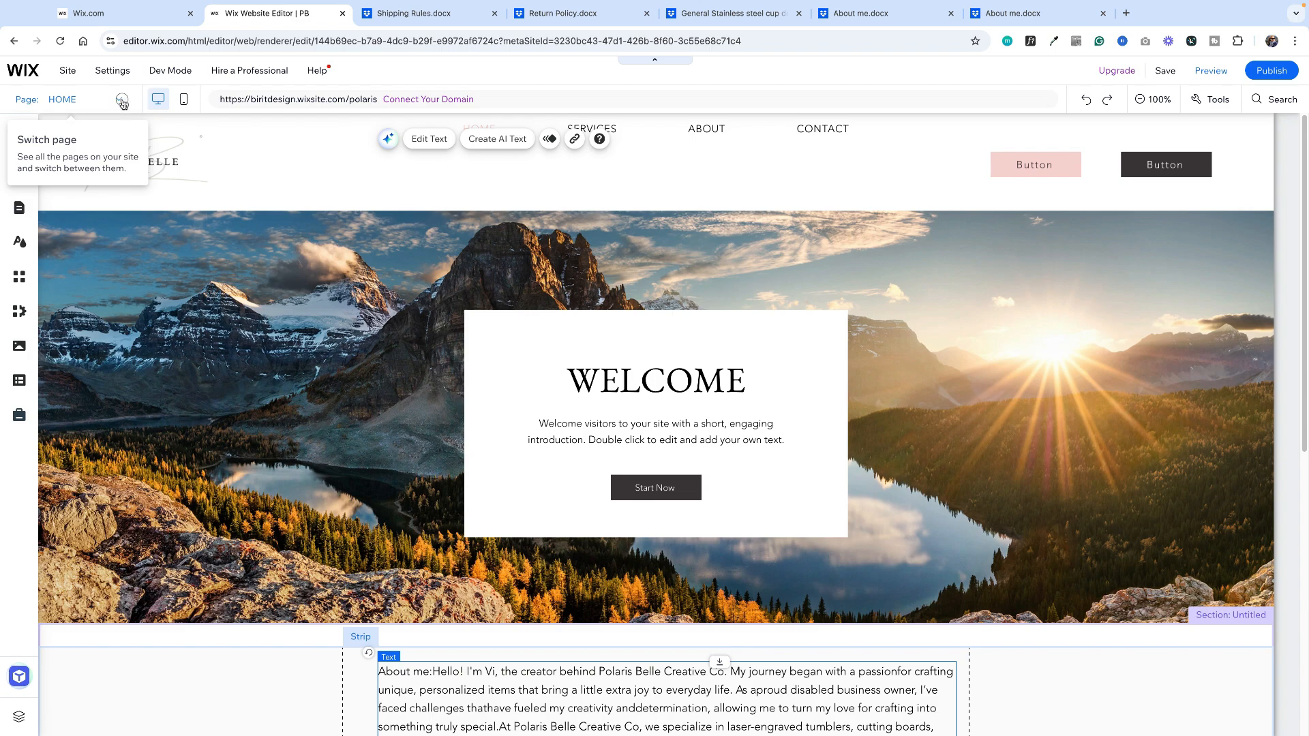
{"action": "left_click", "coordinate": [115, 101]}
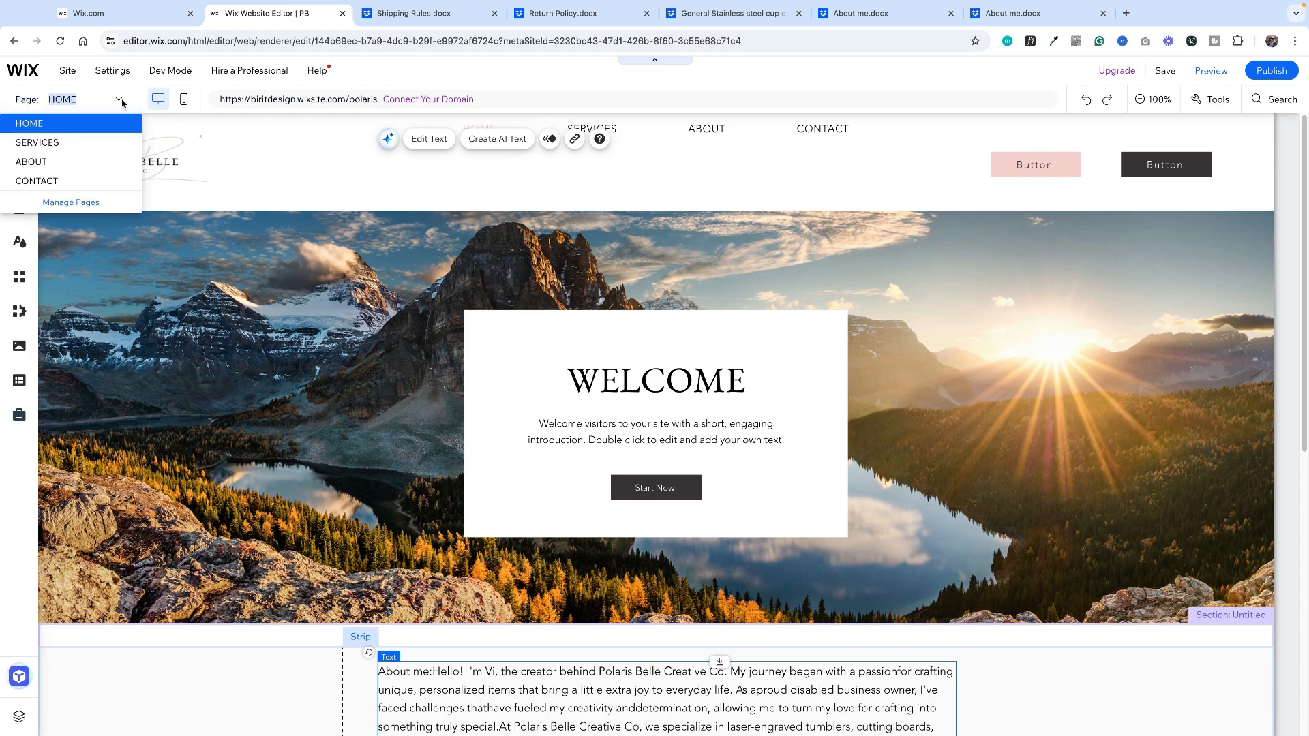
{"action": "left_click", "coordinate": [100, 144]}
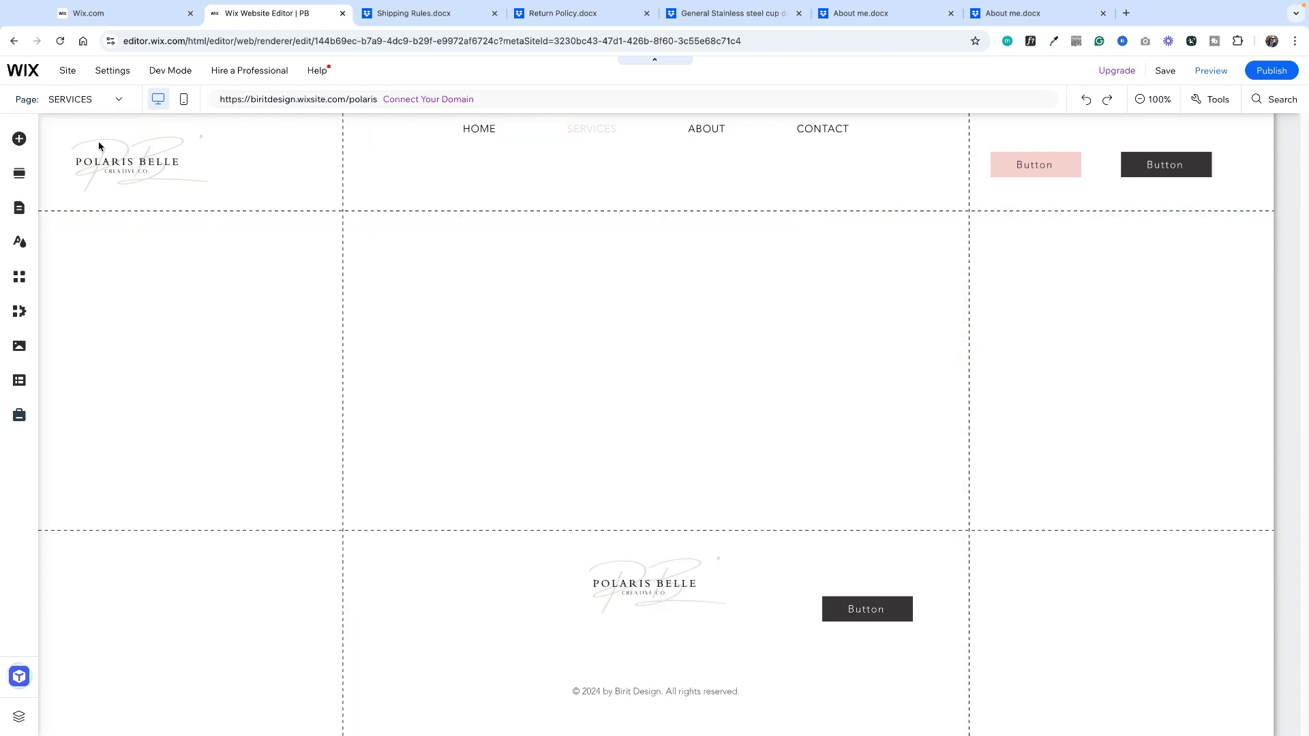
{"action": "mouse_move", "coordinate": [659, 345]}
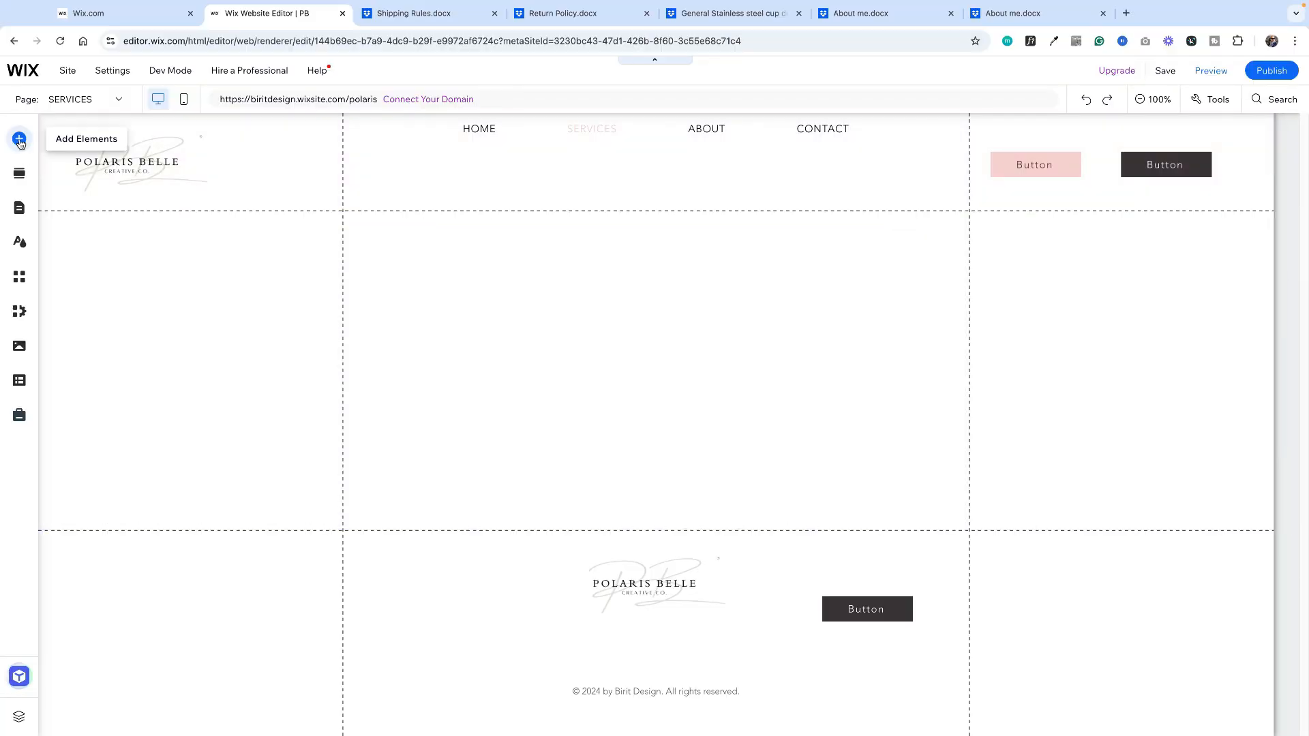
- Add a plain light Classic strip directly below the header and shorten it to a narrow band
{"action": "left_click", "coordinate": [19, 139]}
{"action": "left_click", "coordinate": [56, 233]}
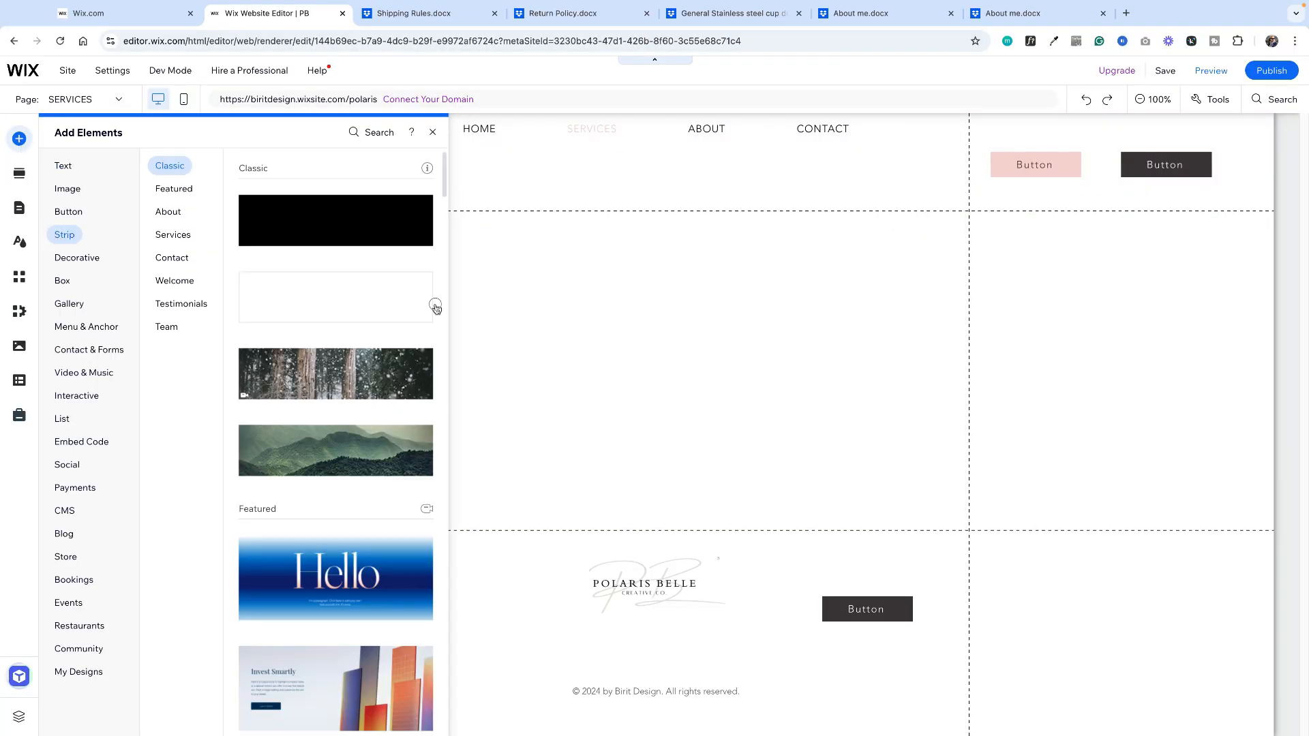
{"action": "left_click_drag", "start_coordinate": [435, 308], "coordinate": [796, 335]}
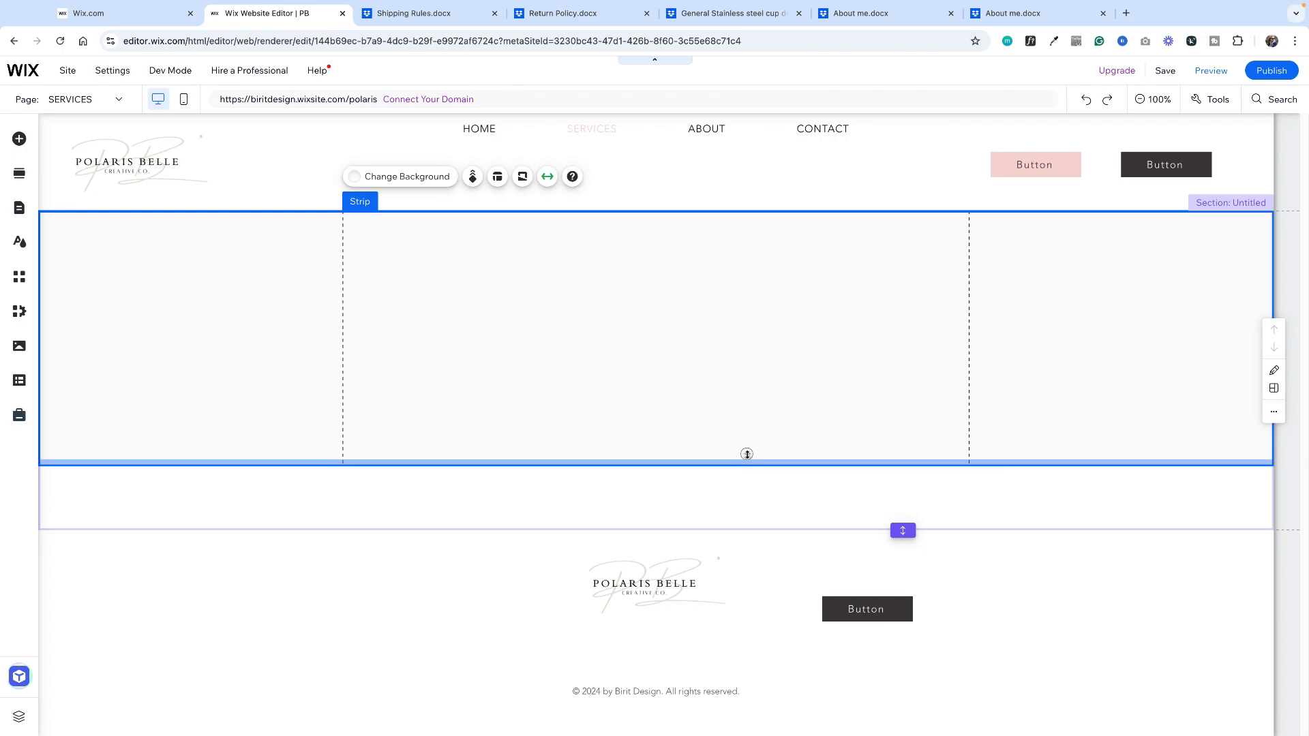
{"action": "left_click_drag", "start_coordinate": [748, 454], "coordinate": [731, 296]}
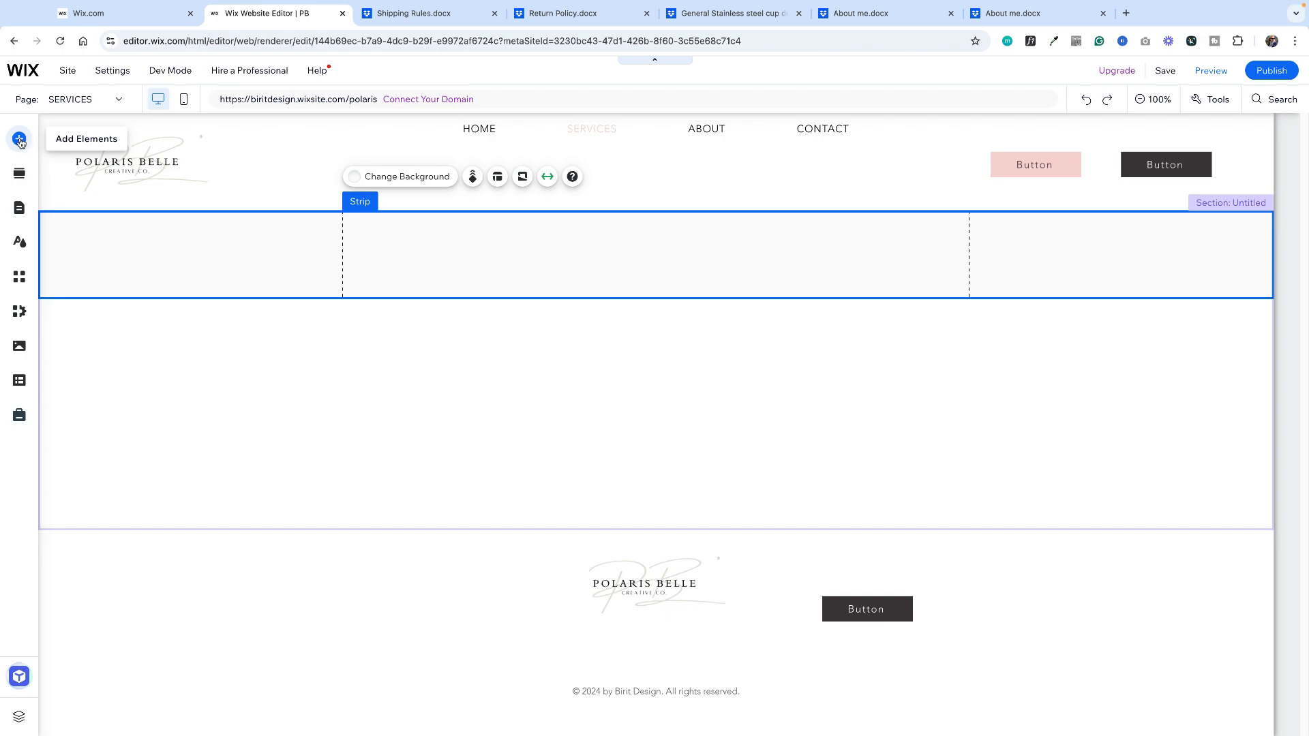
- Add a Heading 1 text element in the middle of the strip, reading "FAQ" with centered alignment
{"action": "left_click", "coordinate": [19, 139]}
{"action": "left_click", "coordinate": [61, 166]}
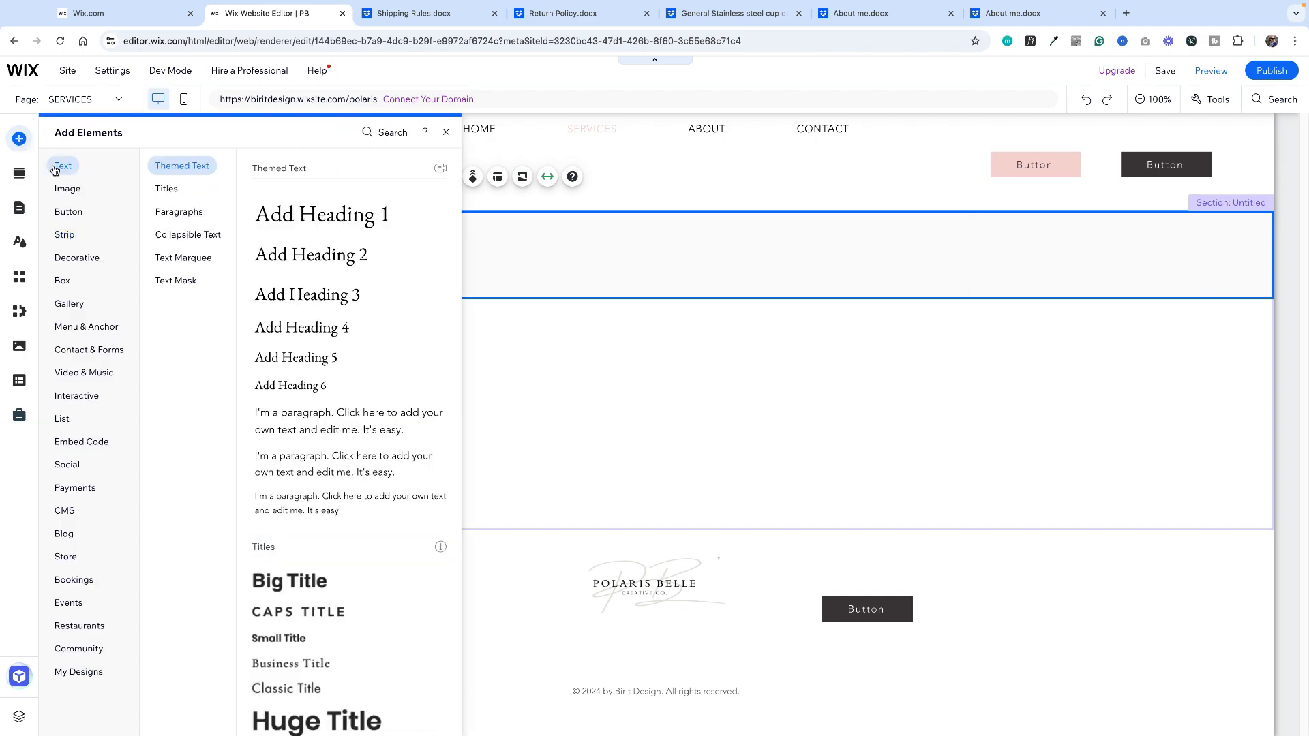
{"action": "left_click_drag", "start_coordinate": [284, 218], "coordinate": [567, 262]}
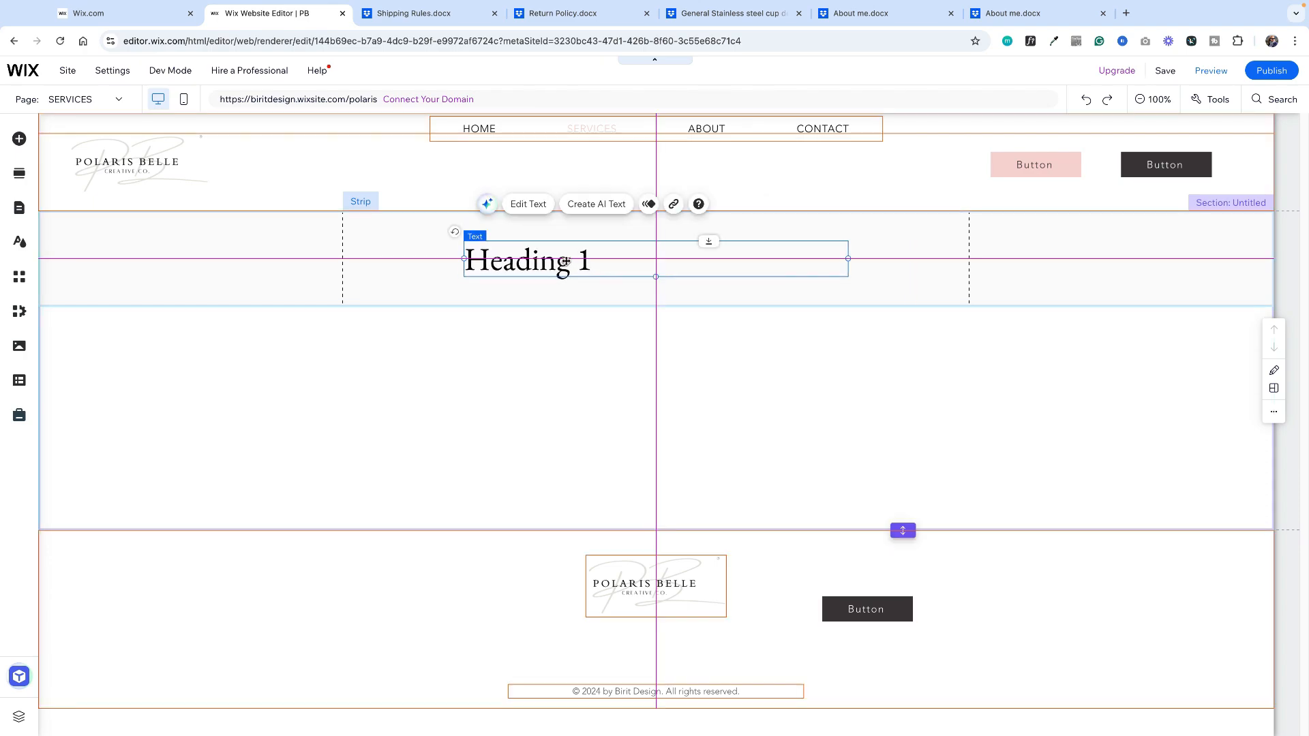
{"action": "left_click", "coordinate": [516, 211]}
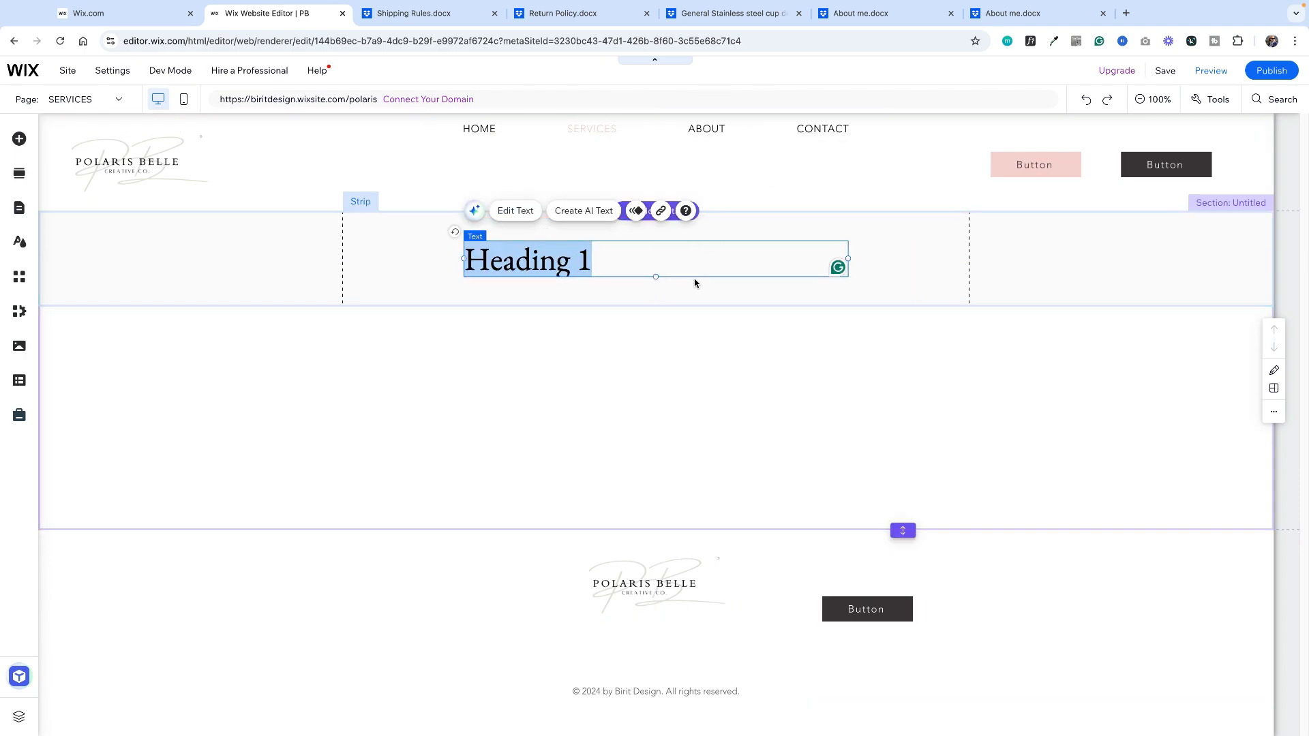
{"action": "type", "text": "FAQ"}
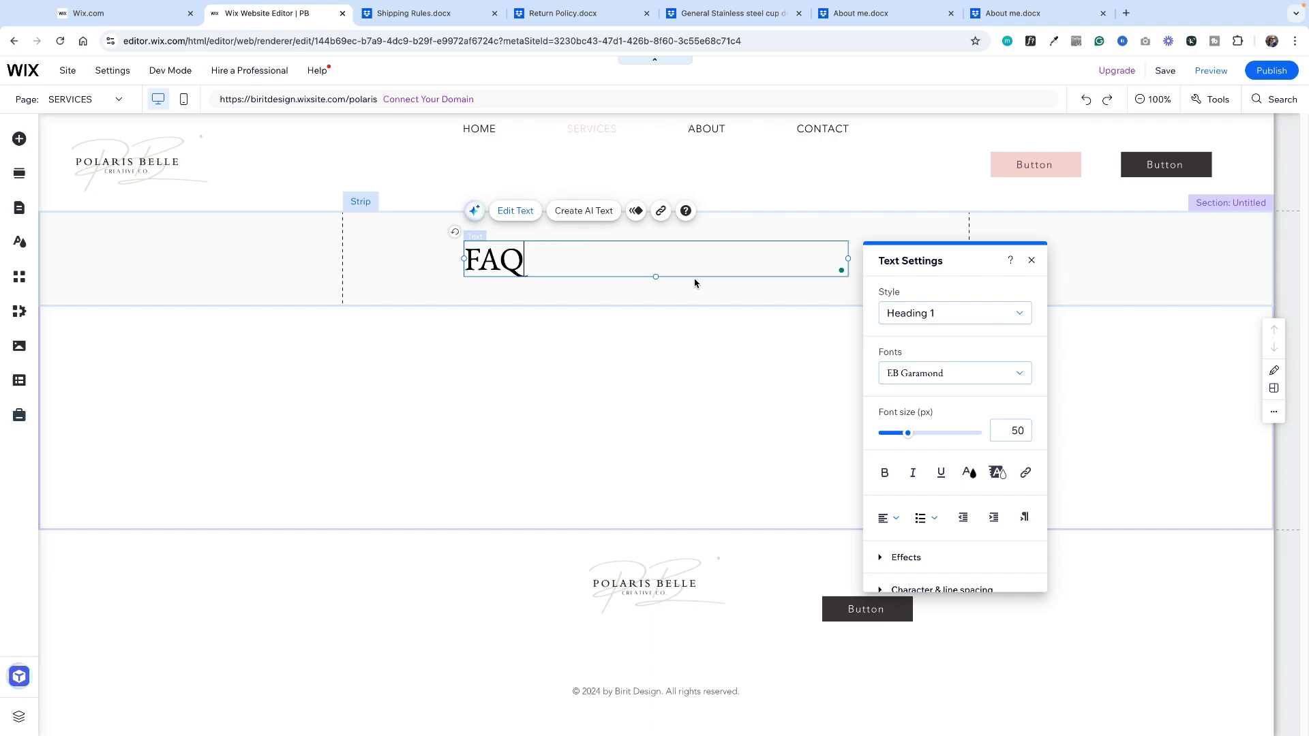
{"action": "left_click", "coordinate": [894, 519]}
{"action": "left_click", "coordinate": [894, 539]}
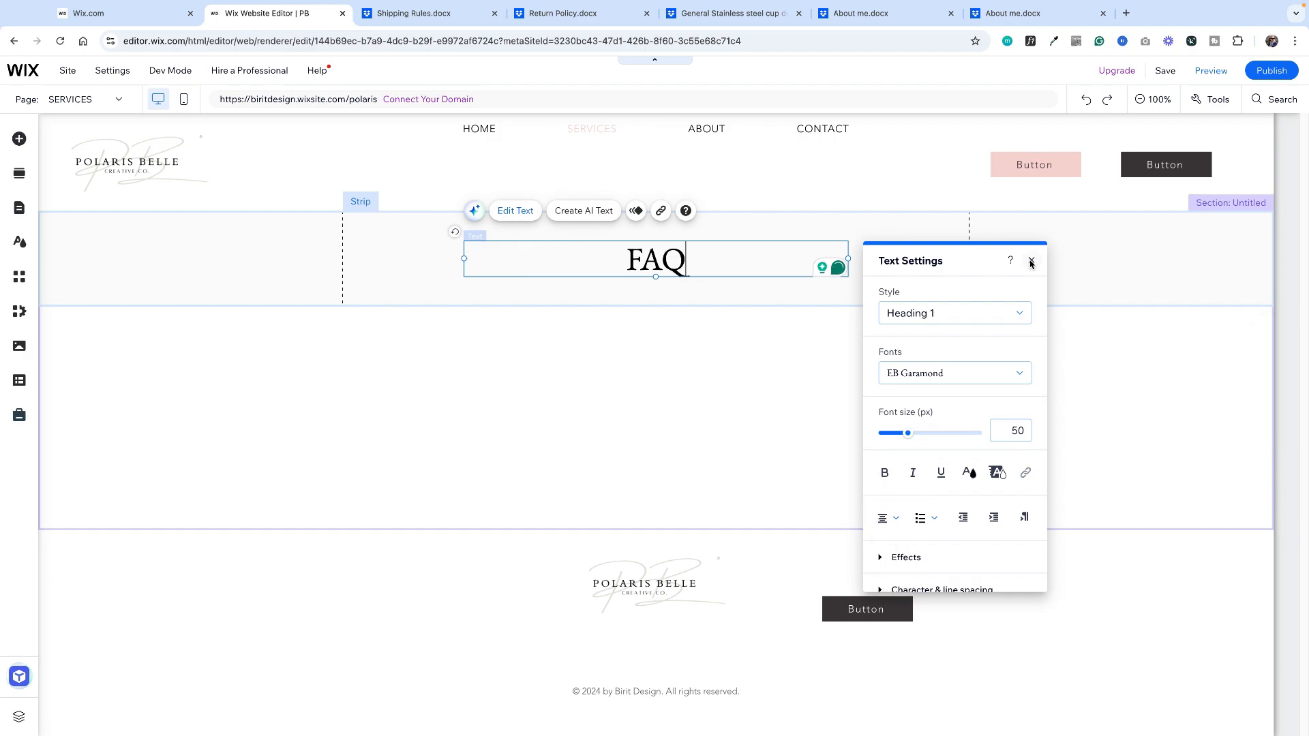
{"action": "left_click", "coordinate": [1031, 260]}
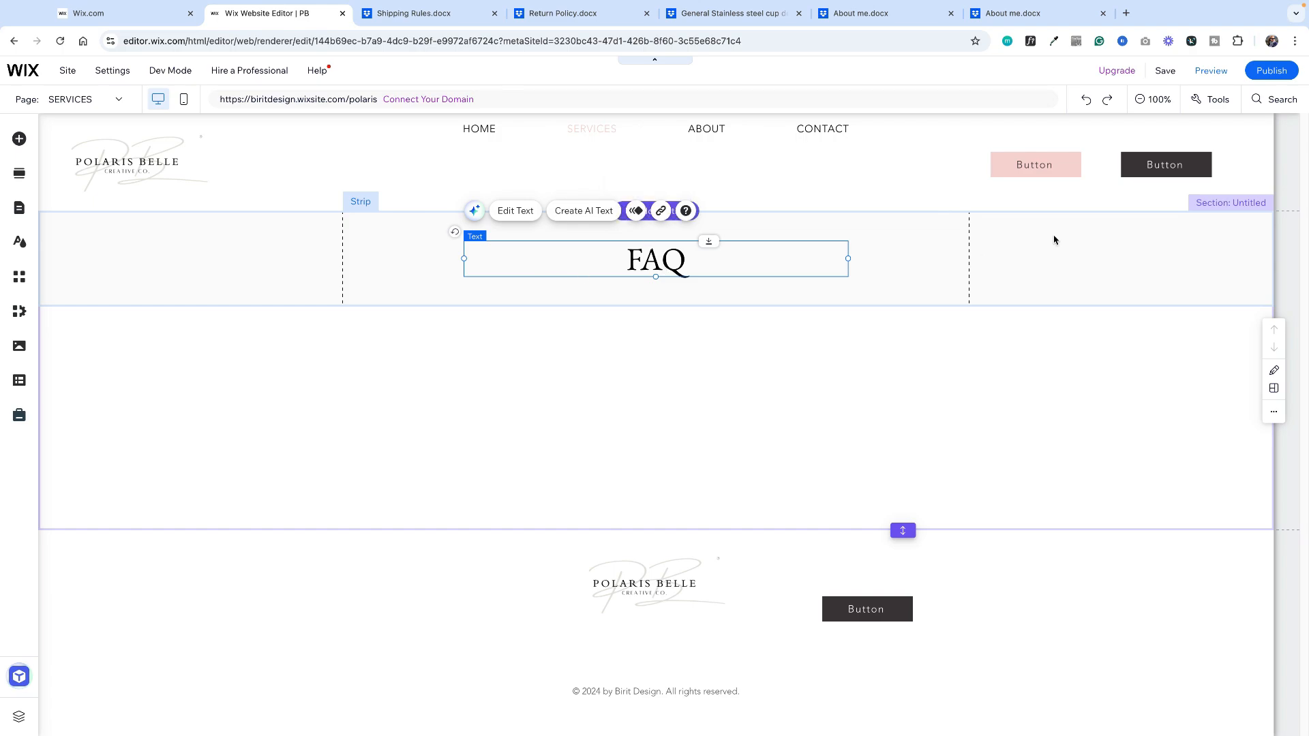
- Search the Wix App Market for "faq", add the Wix FAQ app to the page and place it just below the heading strip
{"action": "left_click", "coordinate": [636, 211]}
{"action": "left_click", "coordinate": [651, 314]}
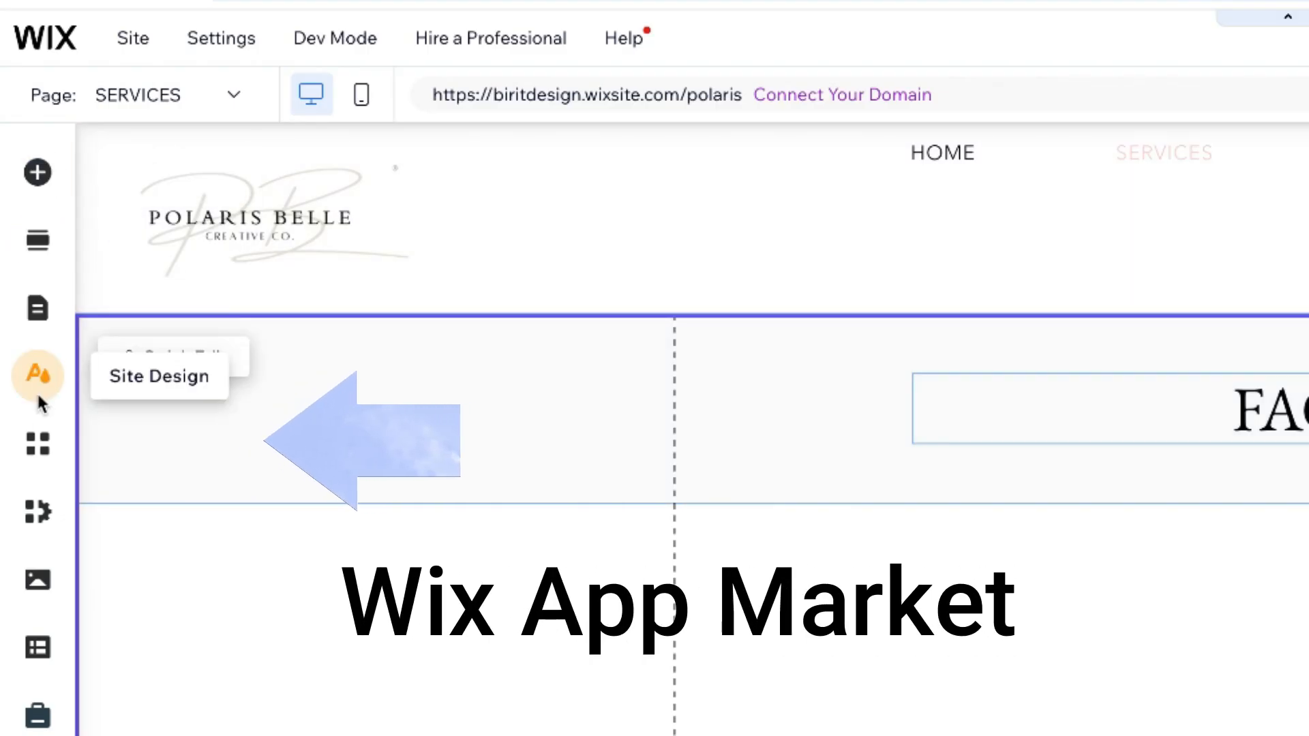
{"action": "left_click", "coordinate": [39, 453]}
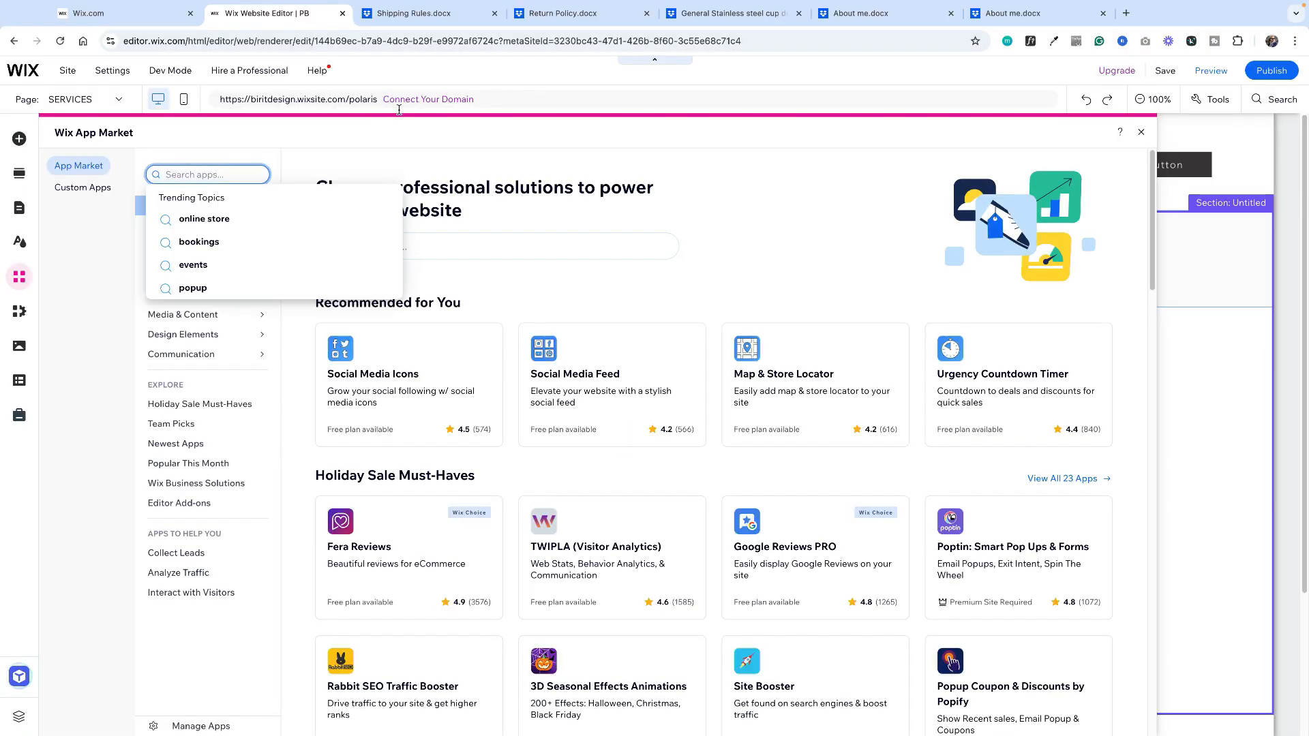
{"action": "type", "text": "faq"}
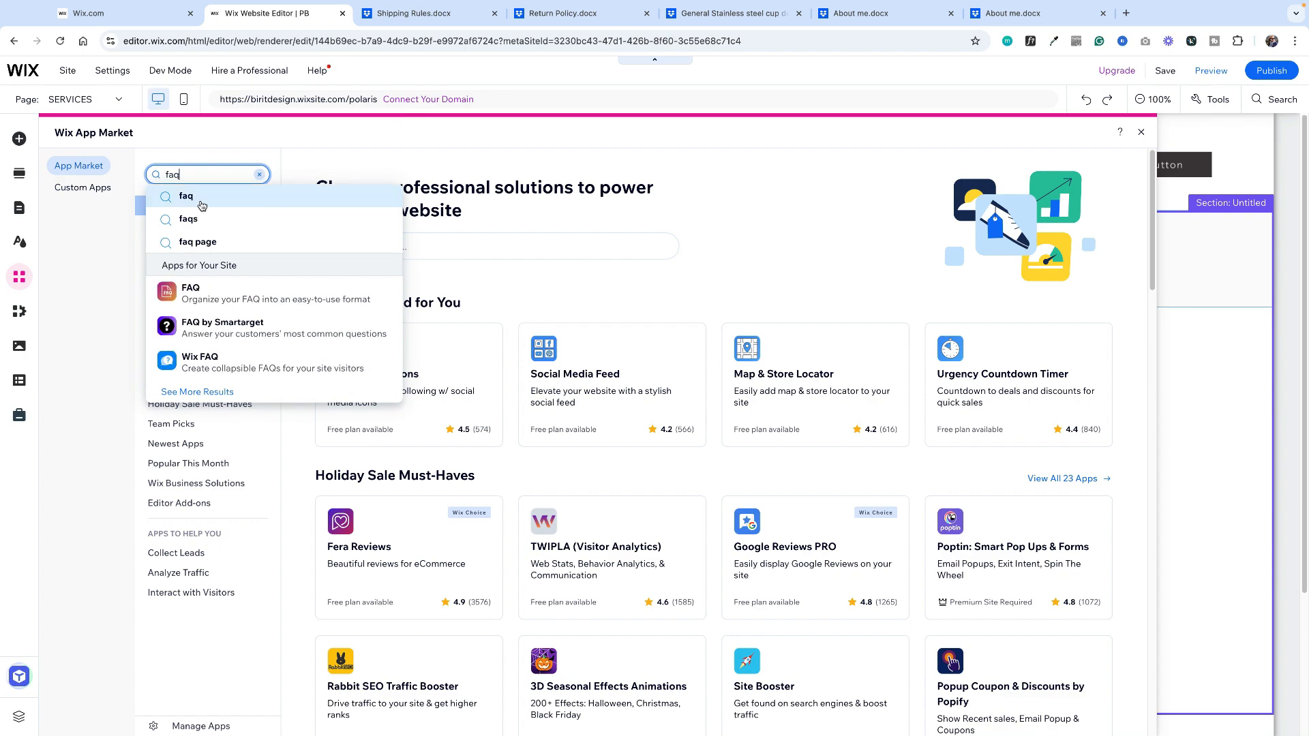
{"action": "left_click", "coordinate": [206, 362]}
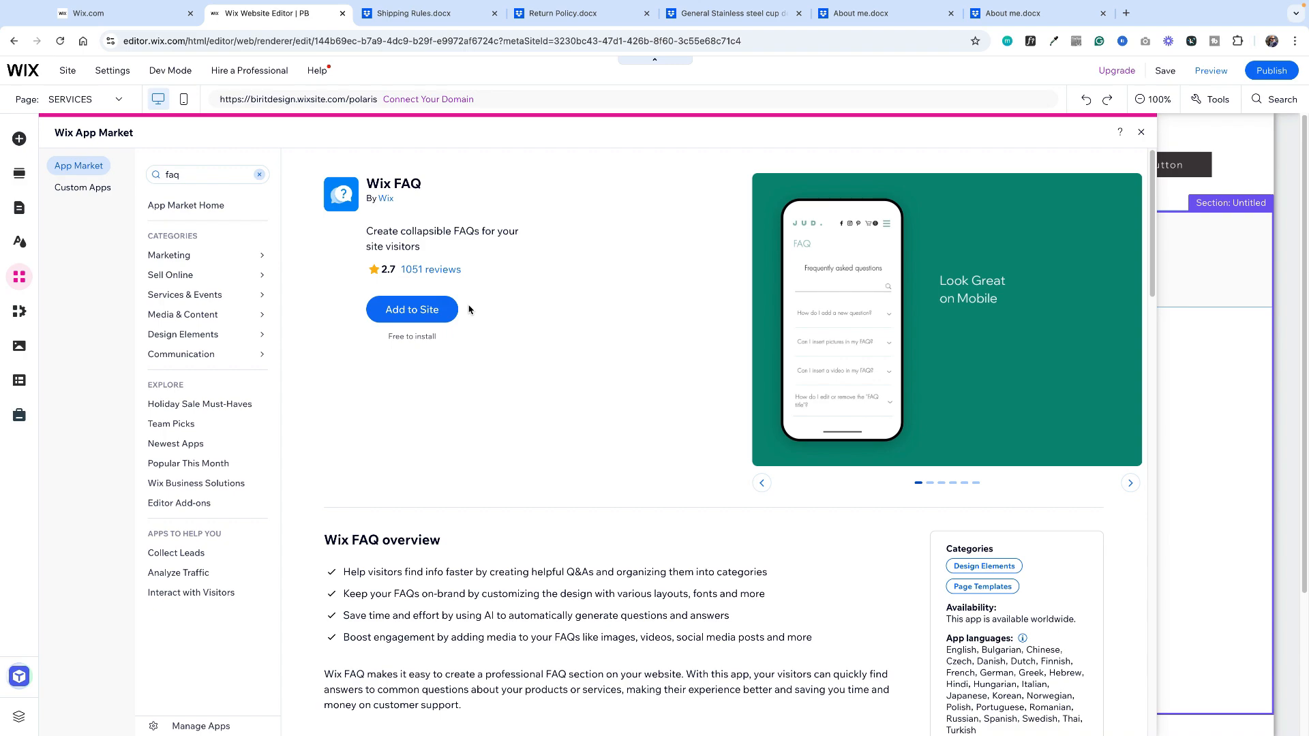
{"action": "left_click", "coordinate": [411, 310]}
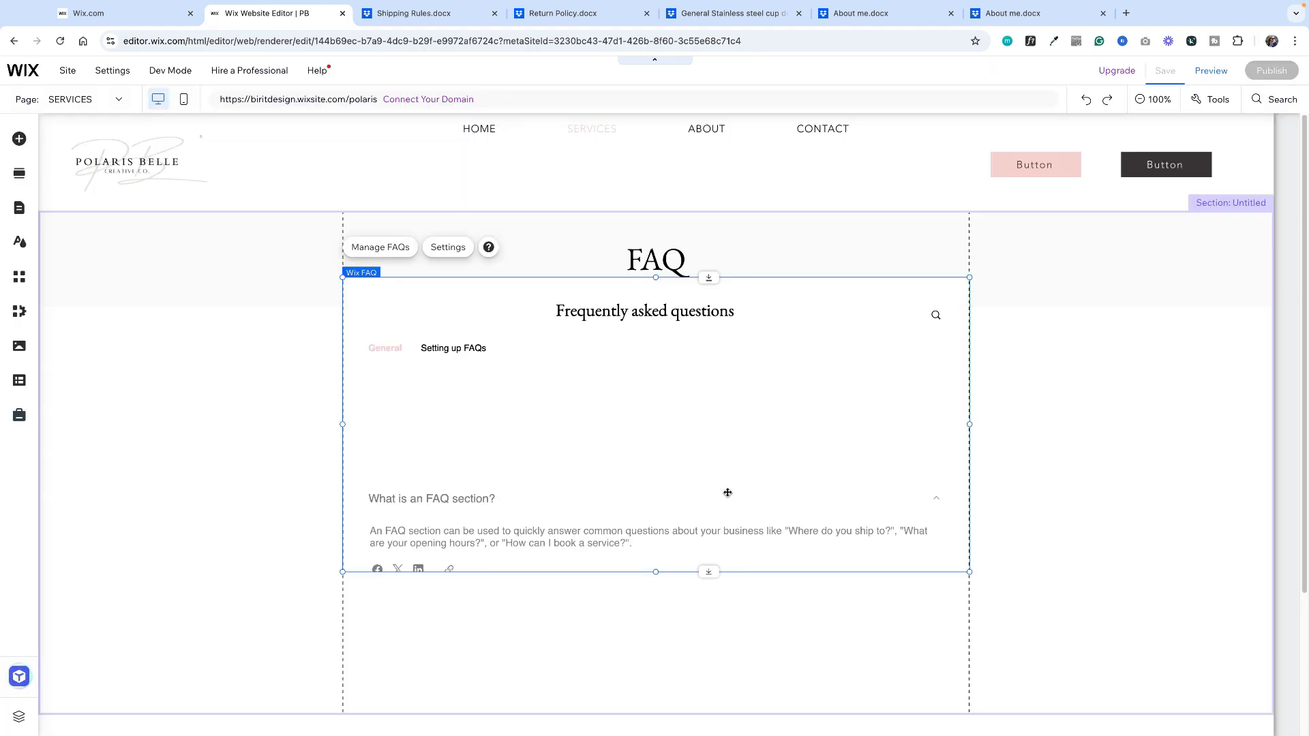
{"action": "left_click_drag", "start_coordinate": [860, 334], "coordinate": [859, 365]}
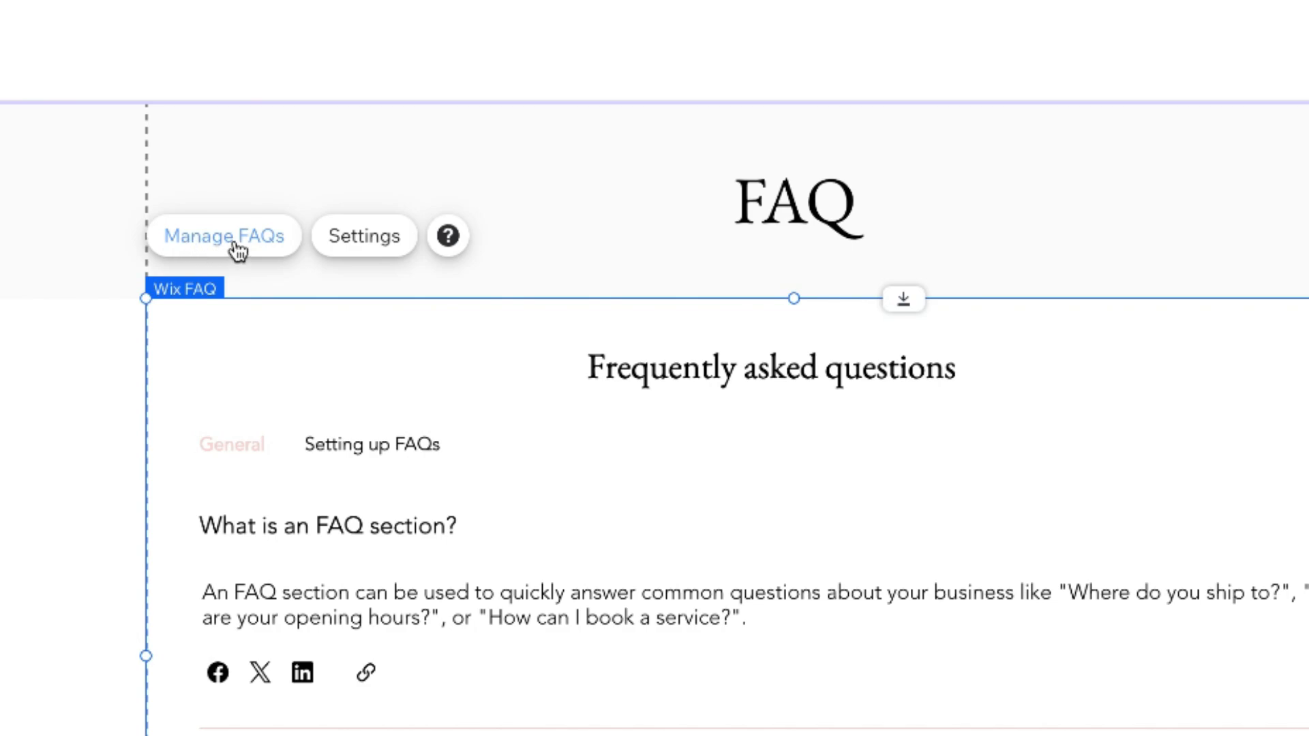
- Hide the title and the search bar in the Wix FAQ display settings
{"action": "left_click", "coordinate": [364, 252]}
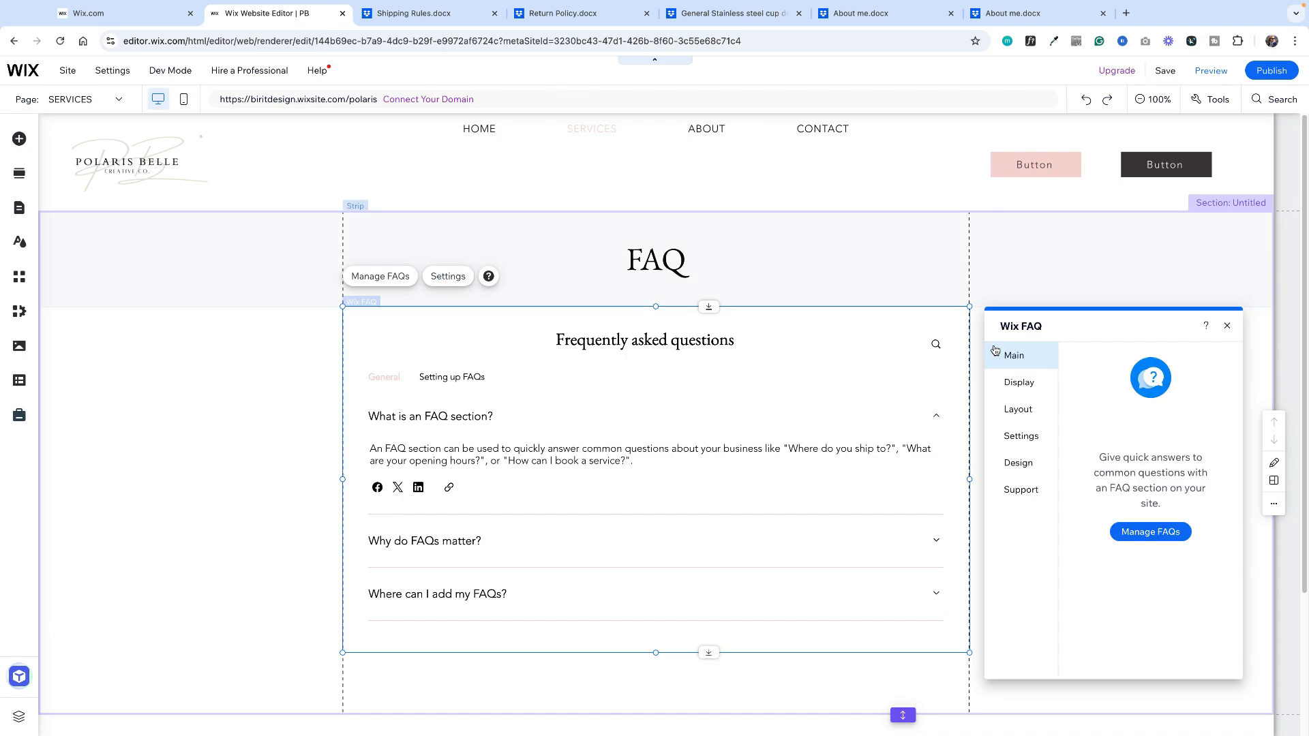
{"action": "left_click", "coordinate": [1016, 392]}
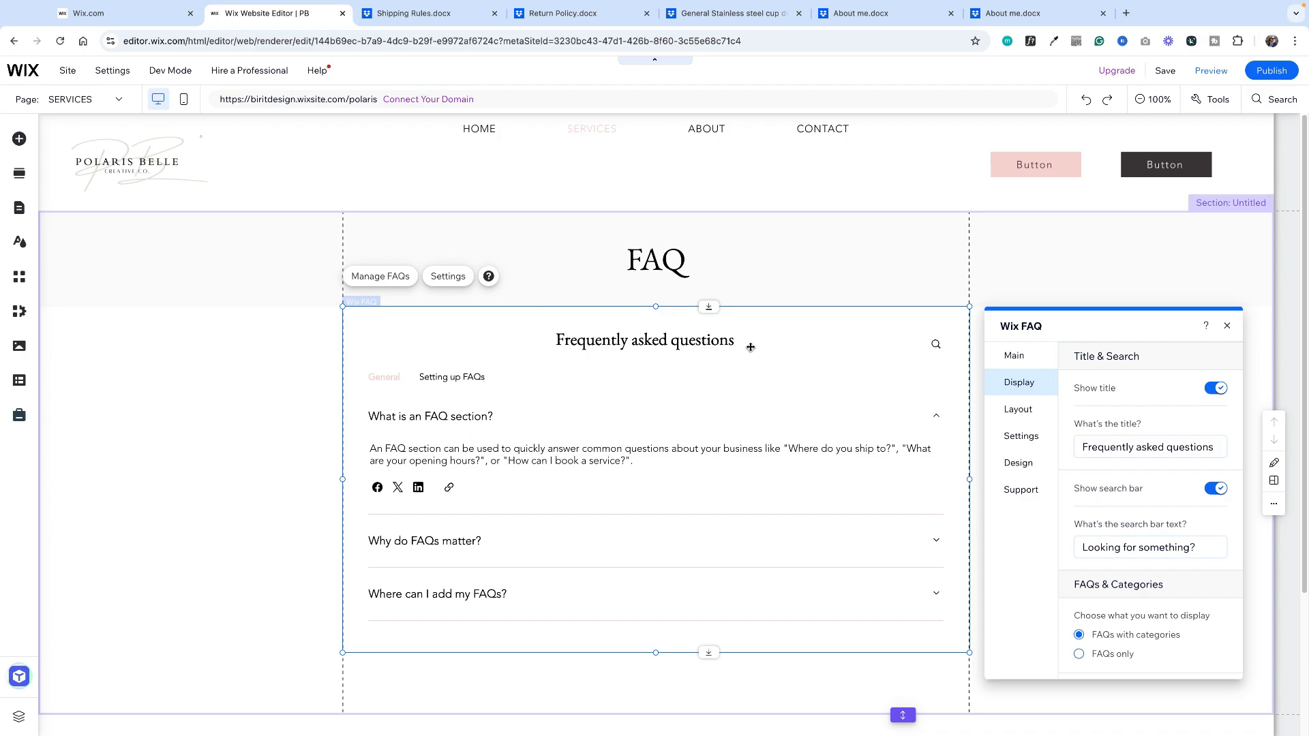
{"action": "left_click", "coordinate": [1209, 394]}
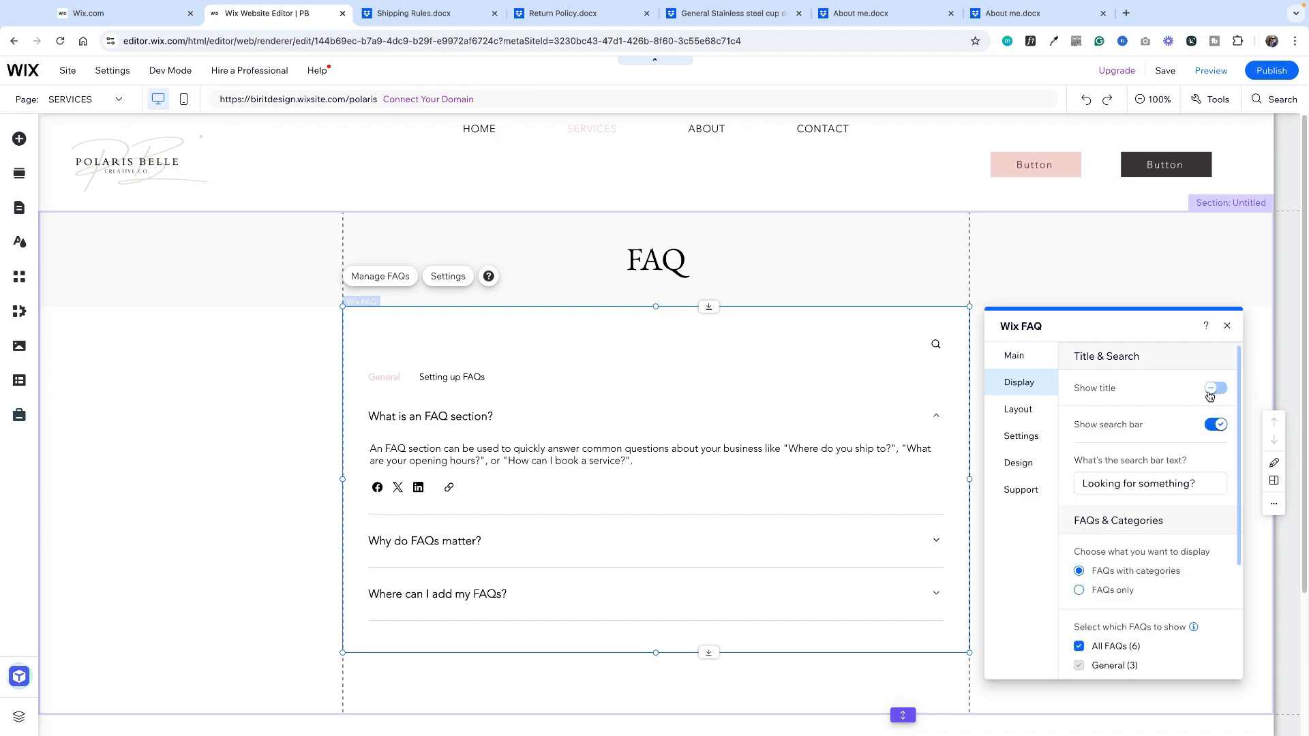
{"action": "left_click", "coordinate": [1225, 389]}
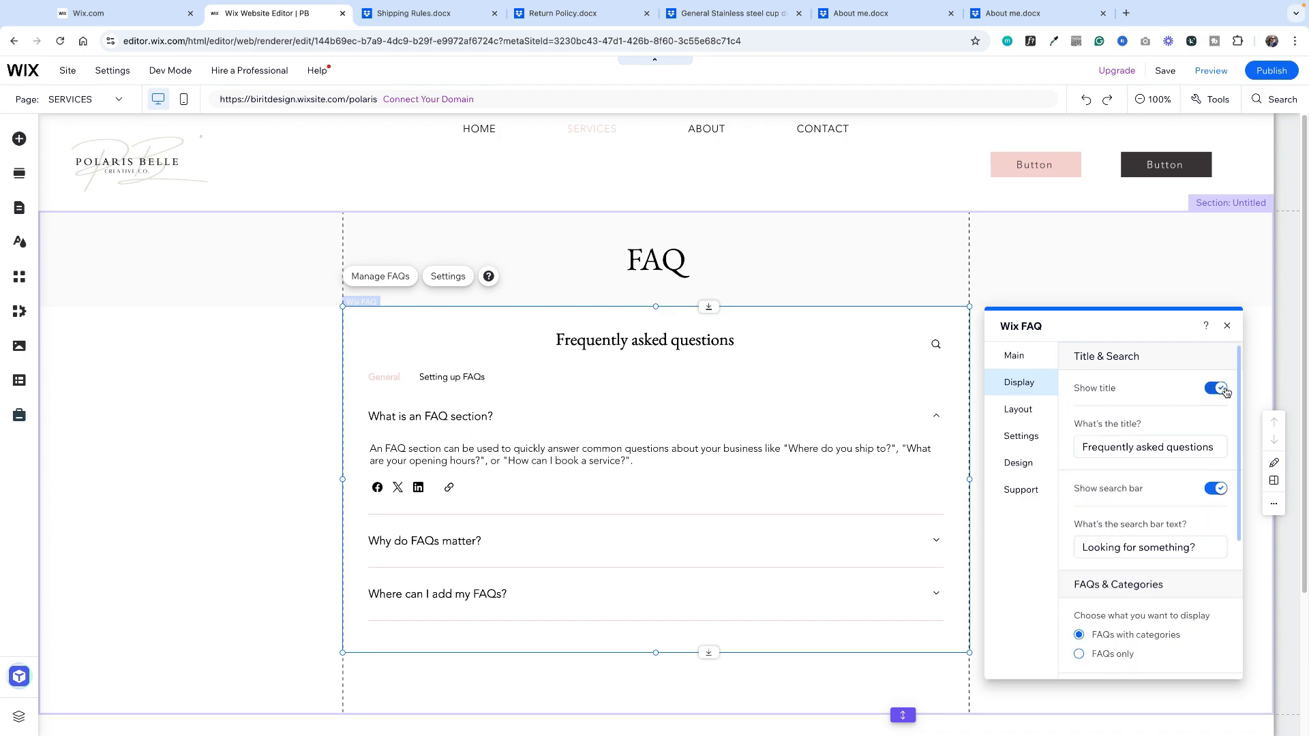
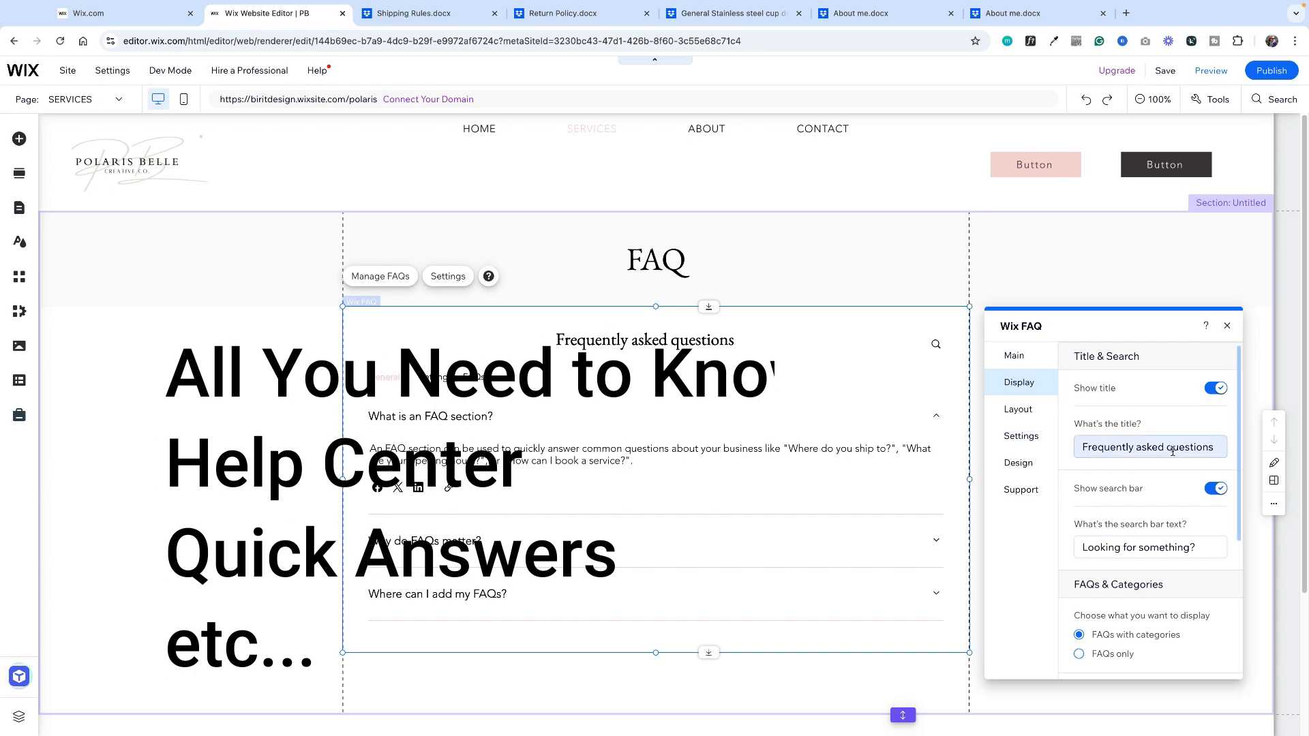
{"action": "left_click", "coordinate": [1212, 389]}
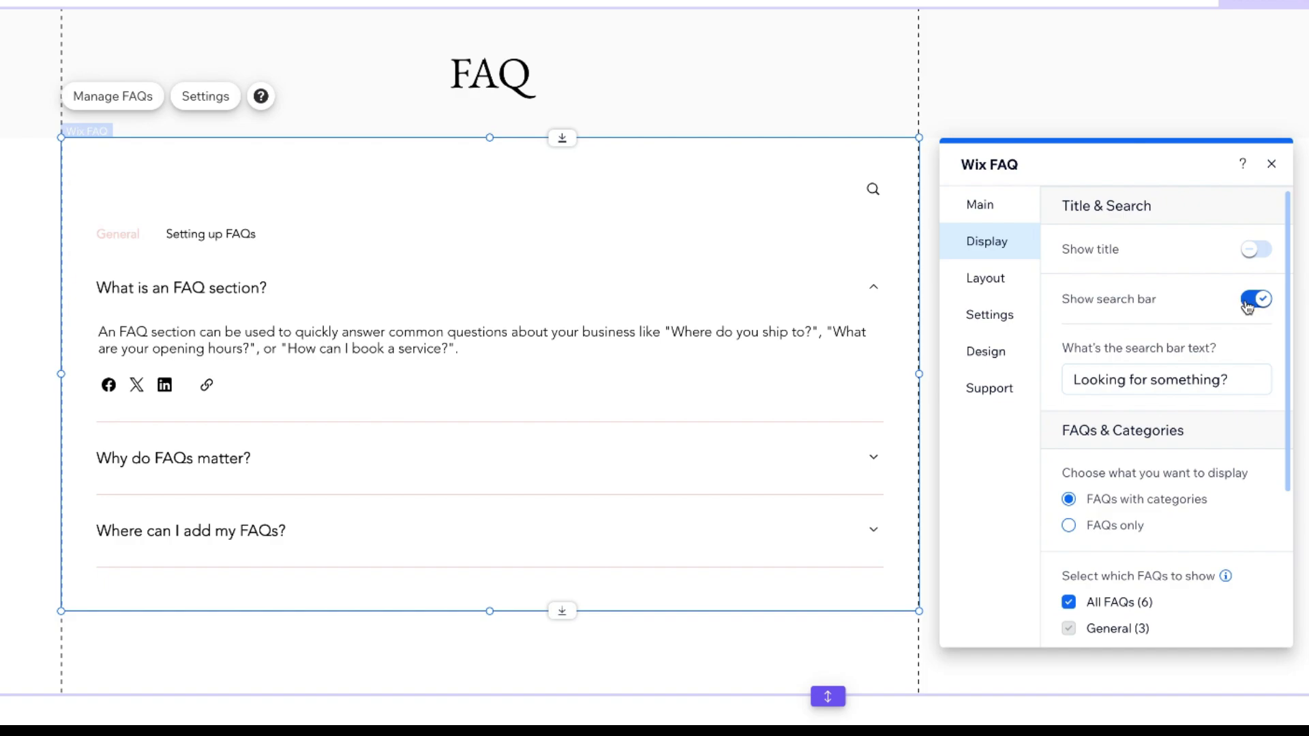
{"action": "left_click", "coordinate": [1254, 299]}
- Set the app to show FAQs only and disable the Facebook, Twitter, Linkedin and Copy link share options
{"action": "scroll", "coordinate": [1193, 293], "scroll_direction": "down", "scroll_amount": 2}
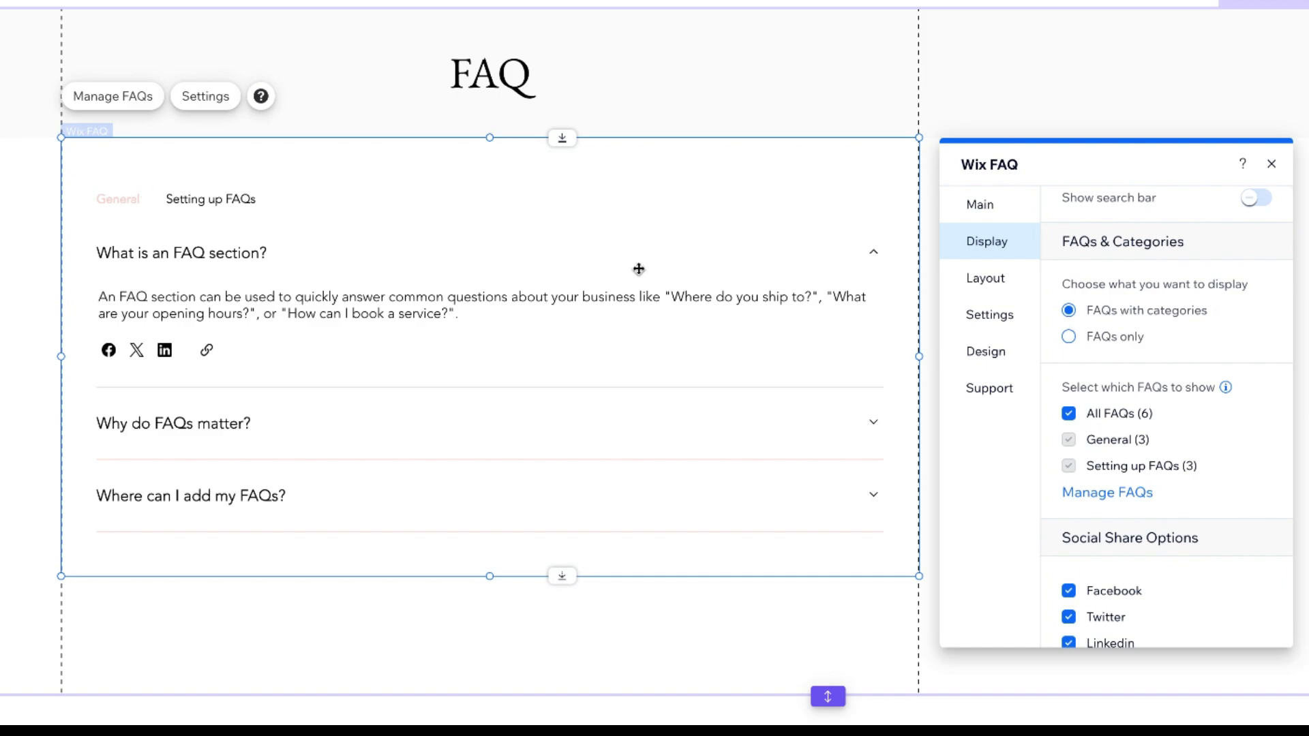
{"action": "left_click", "coordinate": [1068, 338]}
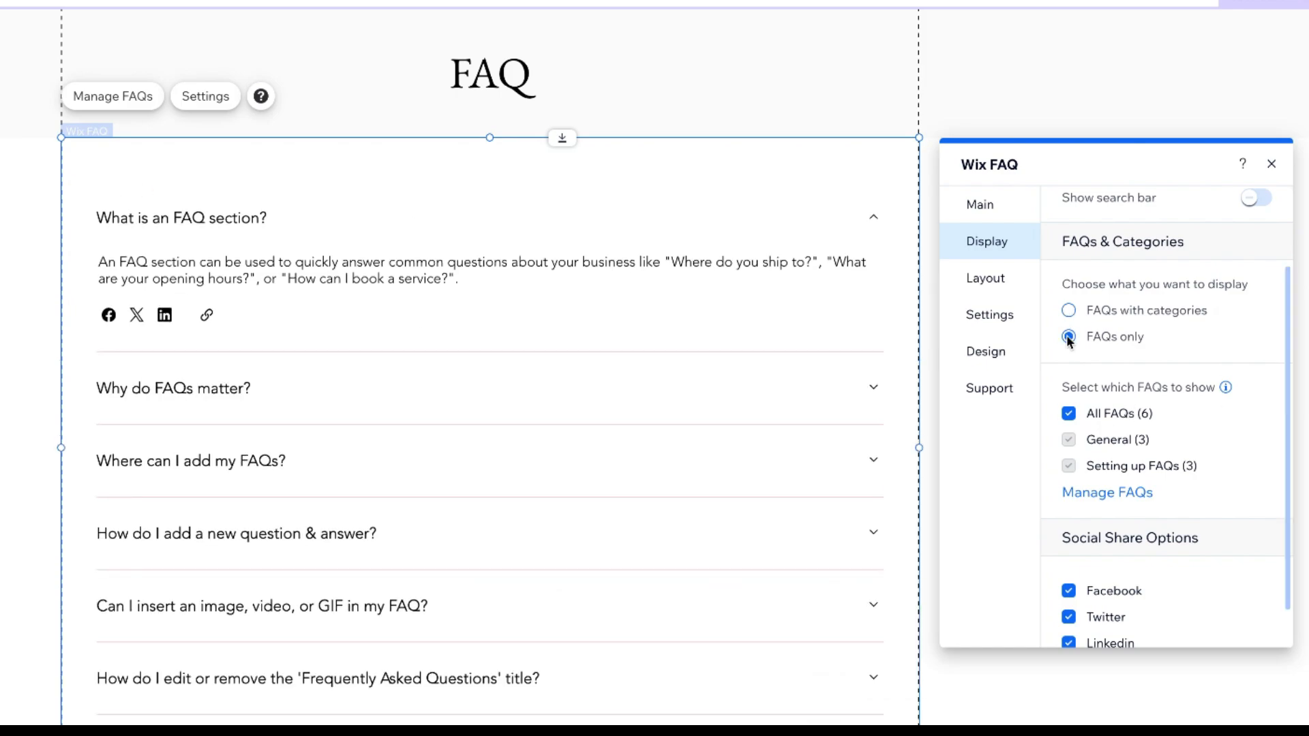
{"action": "scroll", "coordinate": [1068, 341], "scroll_direction": "down", "scroll_amount": 1}
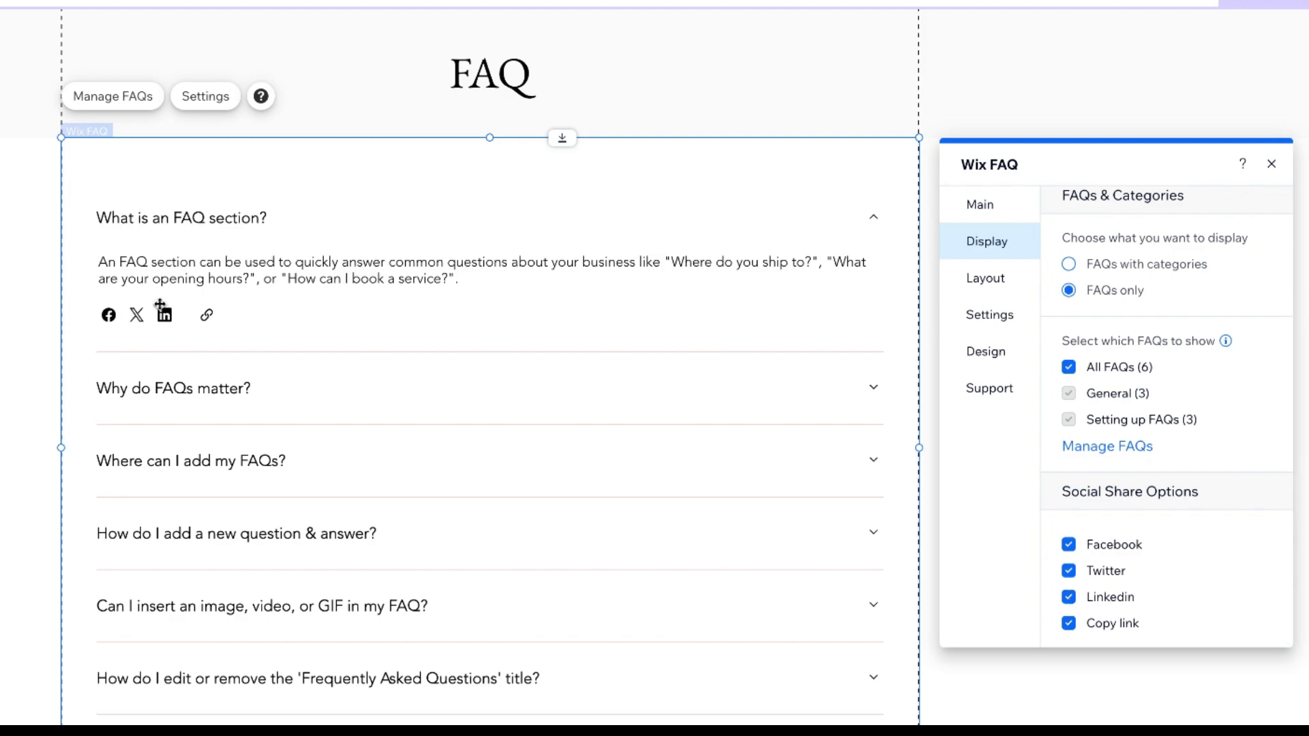
{"action": "left_click", "coordinate": [1069, 625]}
{"action": "left_click", "coordinate": [1068, 597]}
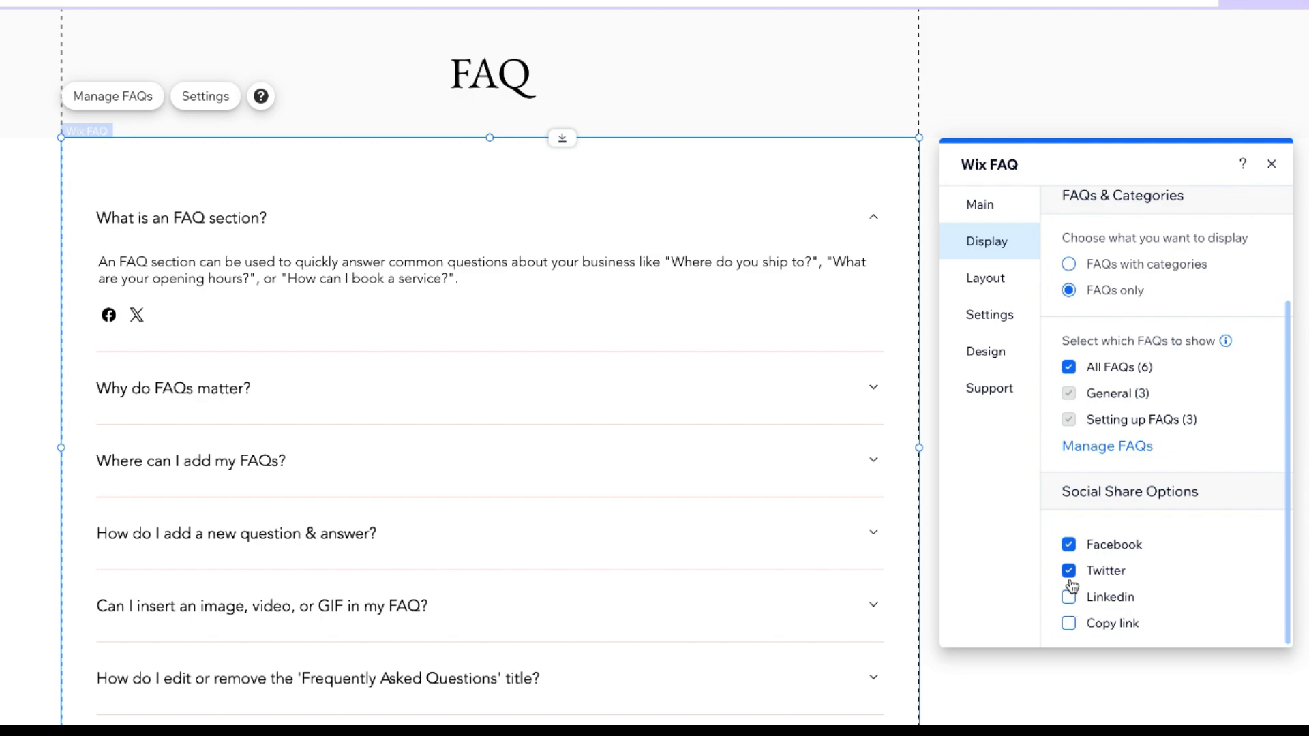
{"action": "left_click", "coordinate": [1068, 571]}
{"action": "left_click", "coordinate": [1068, 544]}
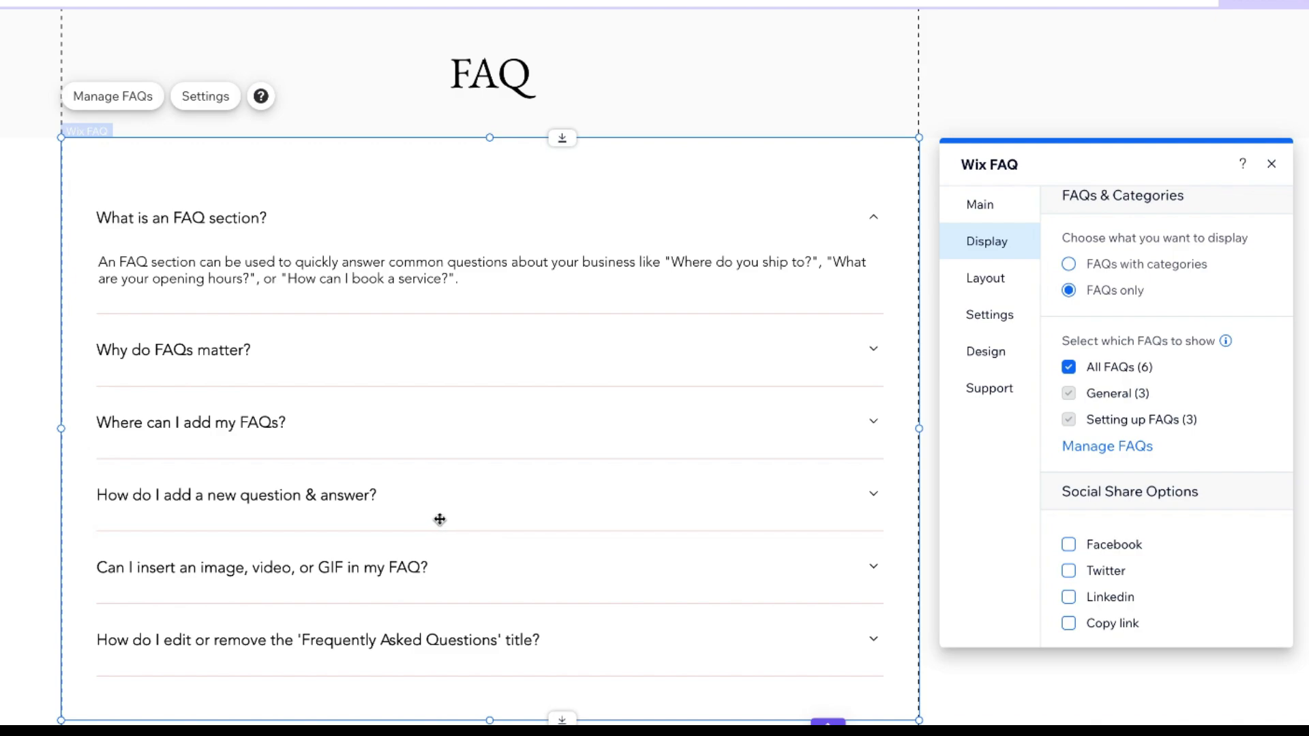
- Look through the Wix FAQ app's layout and design options, and close its settings
{"action": "left_click", "coordinate": [986, 281]}
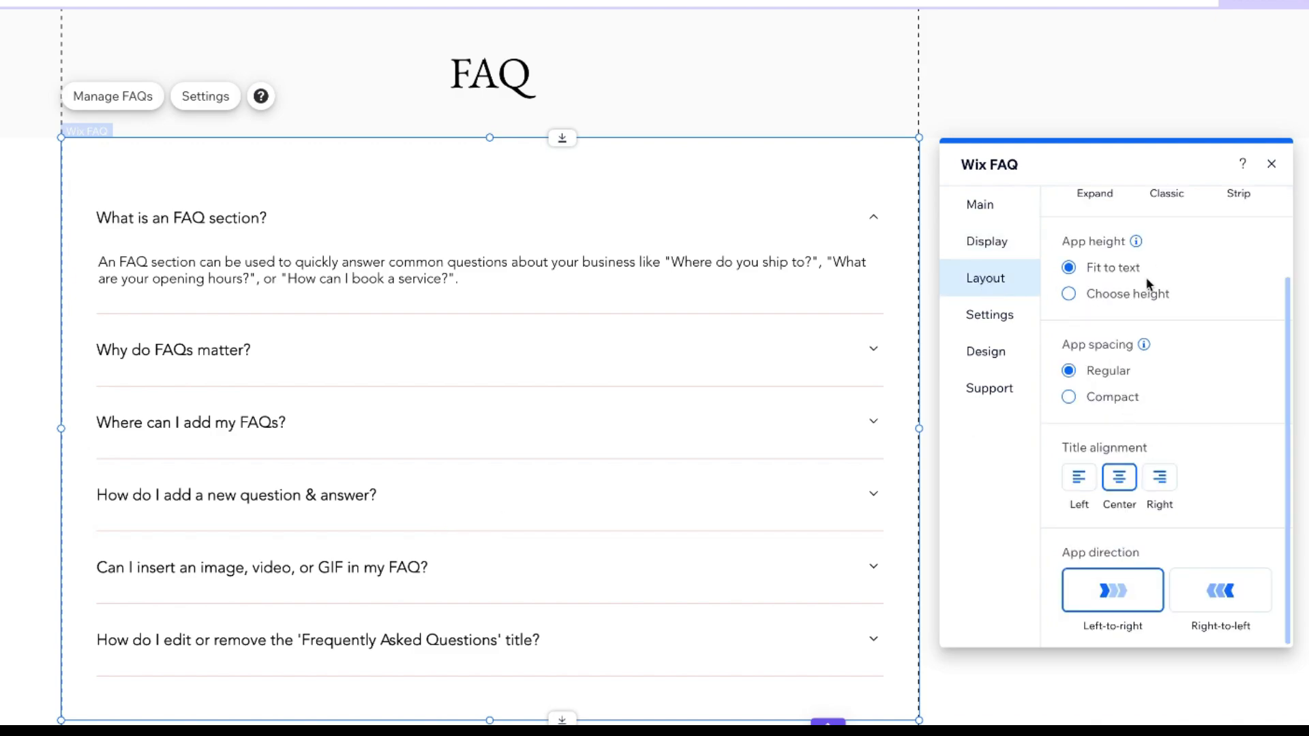
{"action": "scroll", "coordinate": [1145, 284], "scroll_direction": "up", "scroll_amount": 1}
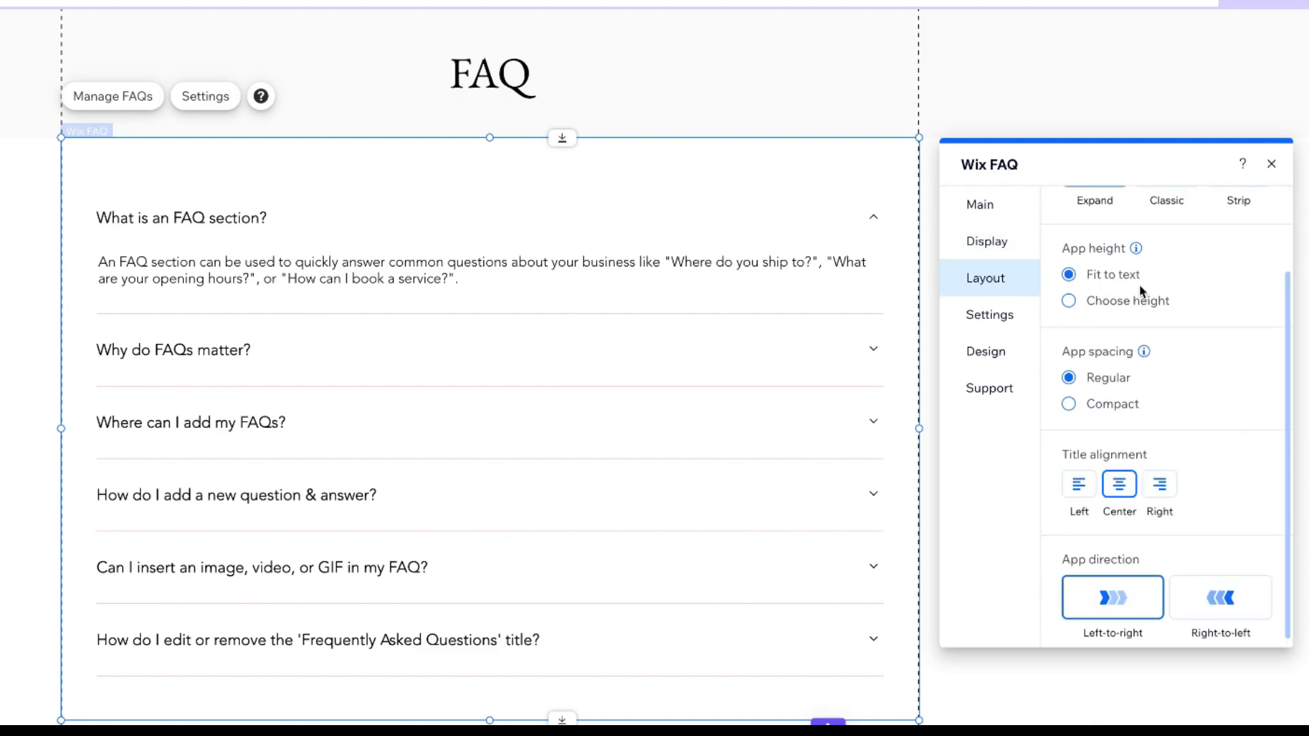
{"action": "left_click", "coordinate": [985, 355]}
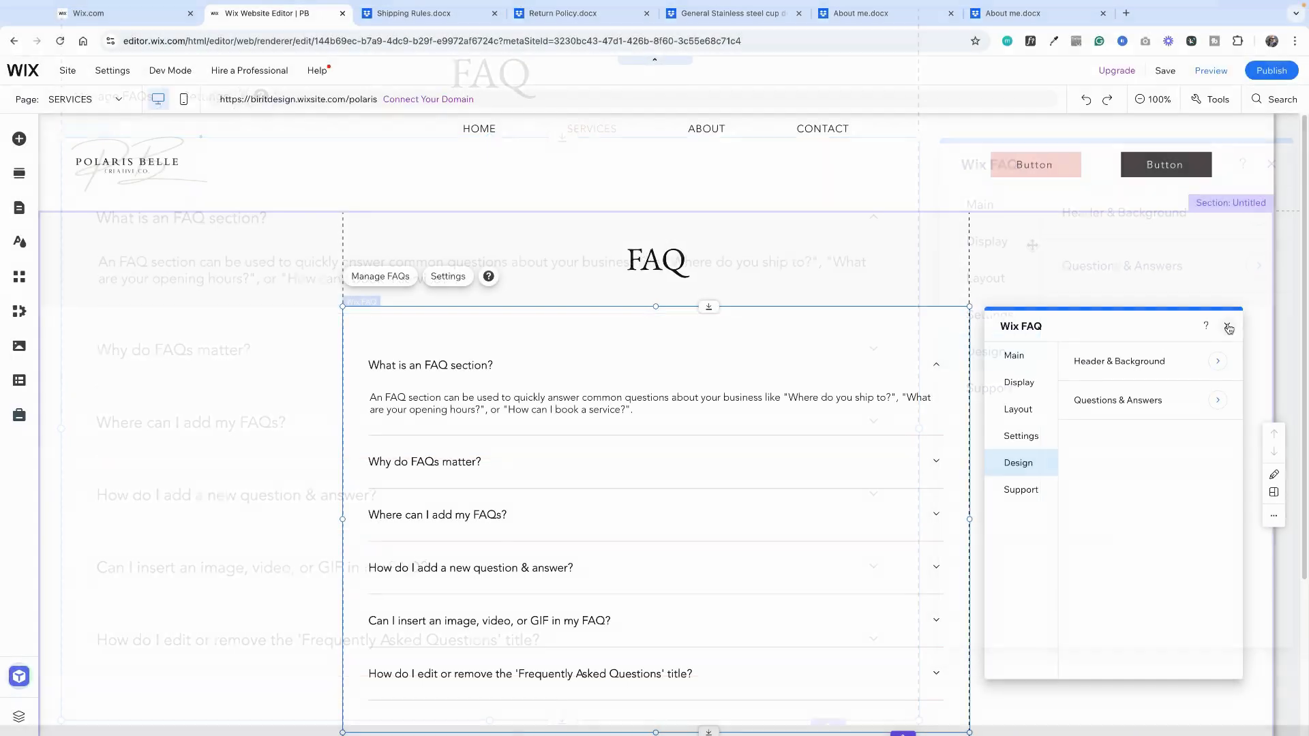
{"action": "left_click", "coordinate": [1228, 328]}
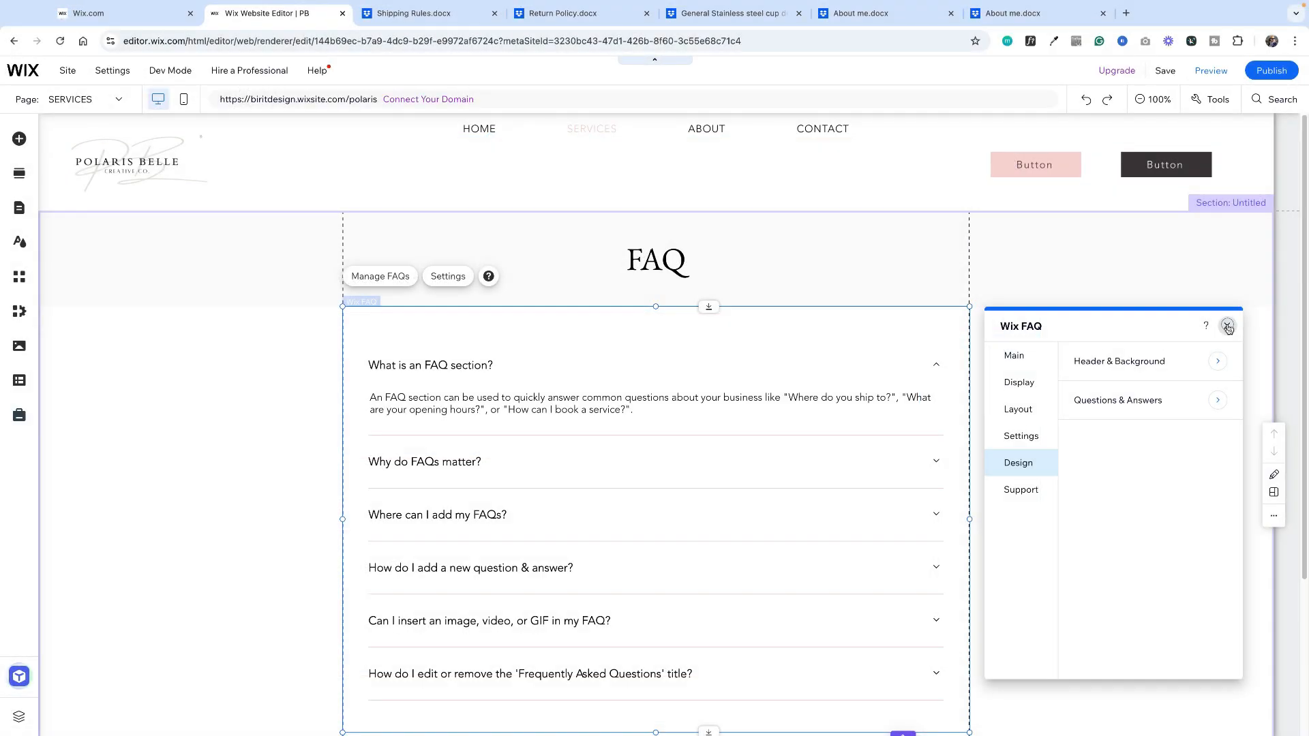
- Open the FAQ management and delete the "Setting up FAQs" category with all its questions
{"action": "left_click", "coordinate": [380, 277]}
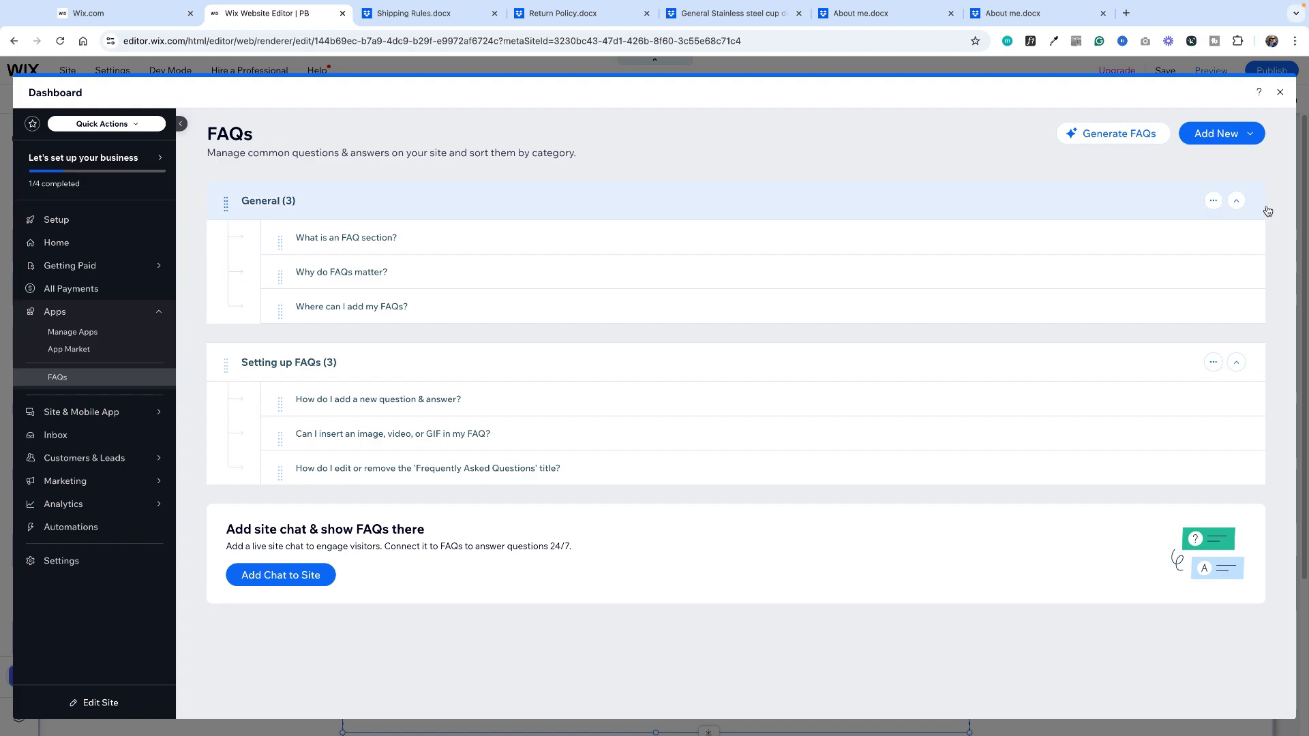
{"action": "left_click", "coordinate": [1213, 366]}
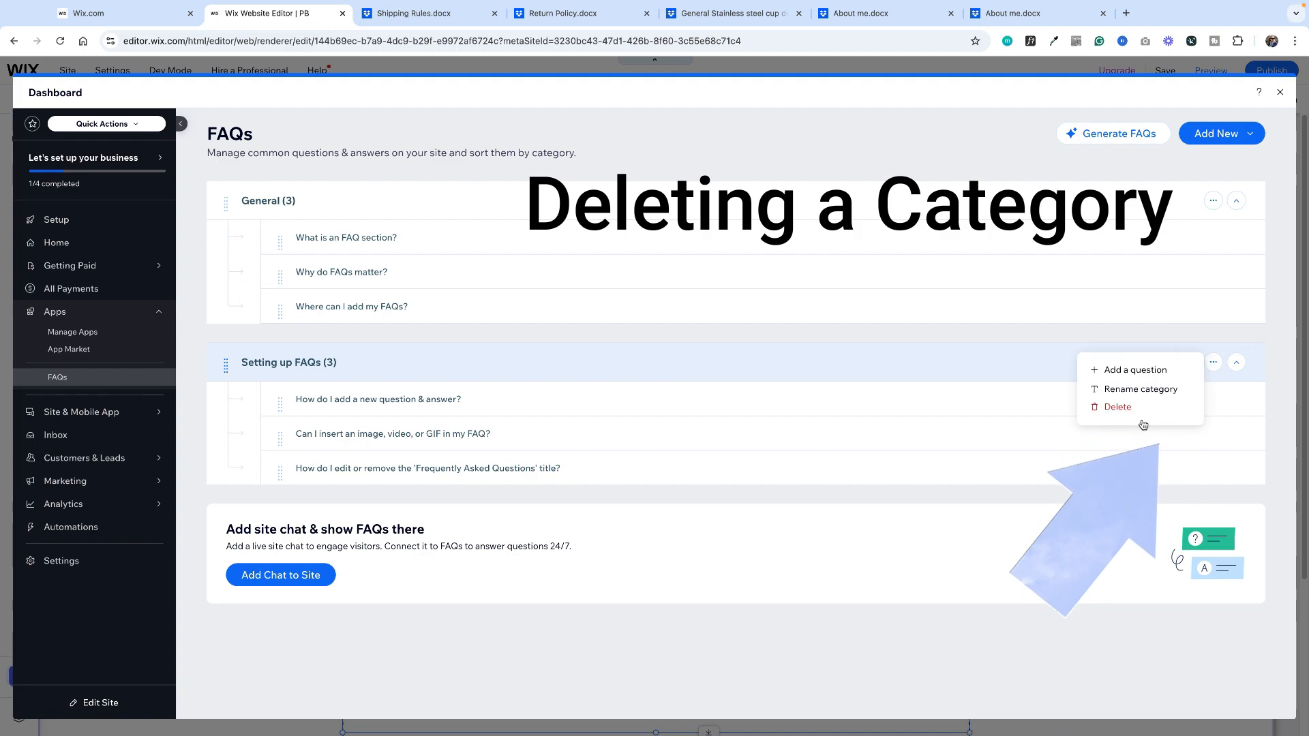
{"action": "left_click", "coordinate": [1122, 409]}
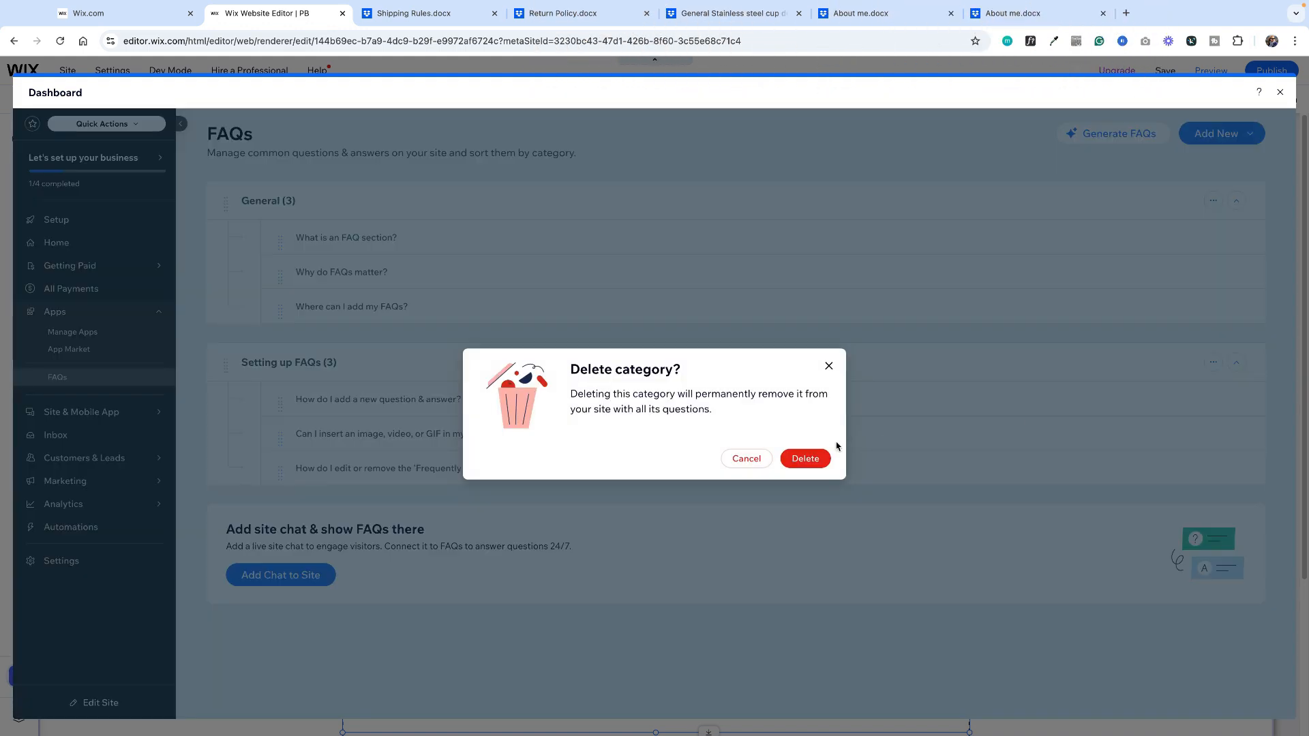
{"action": "left_click", "coordinate": [805, 458]}
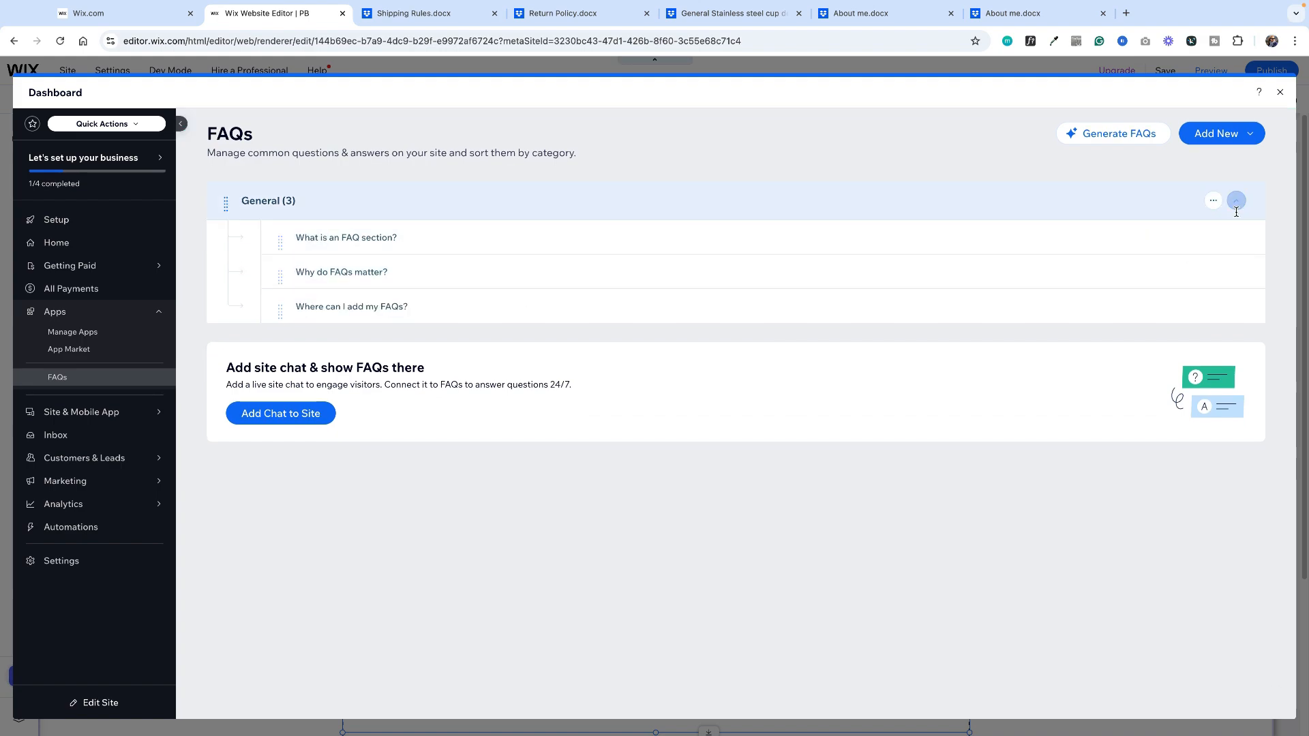
- Edit the General question "What is an FAQ section?" and change its question text to "Shipping Policy"
{"action": "left_click", "coordinate": [1213, 238]}
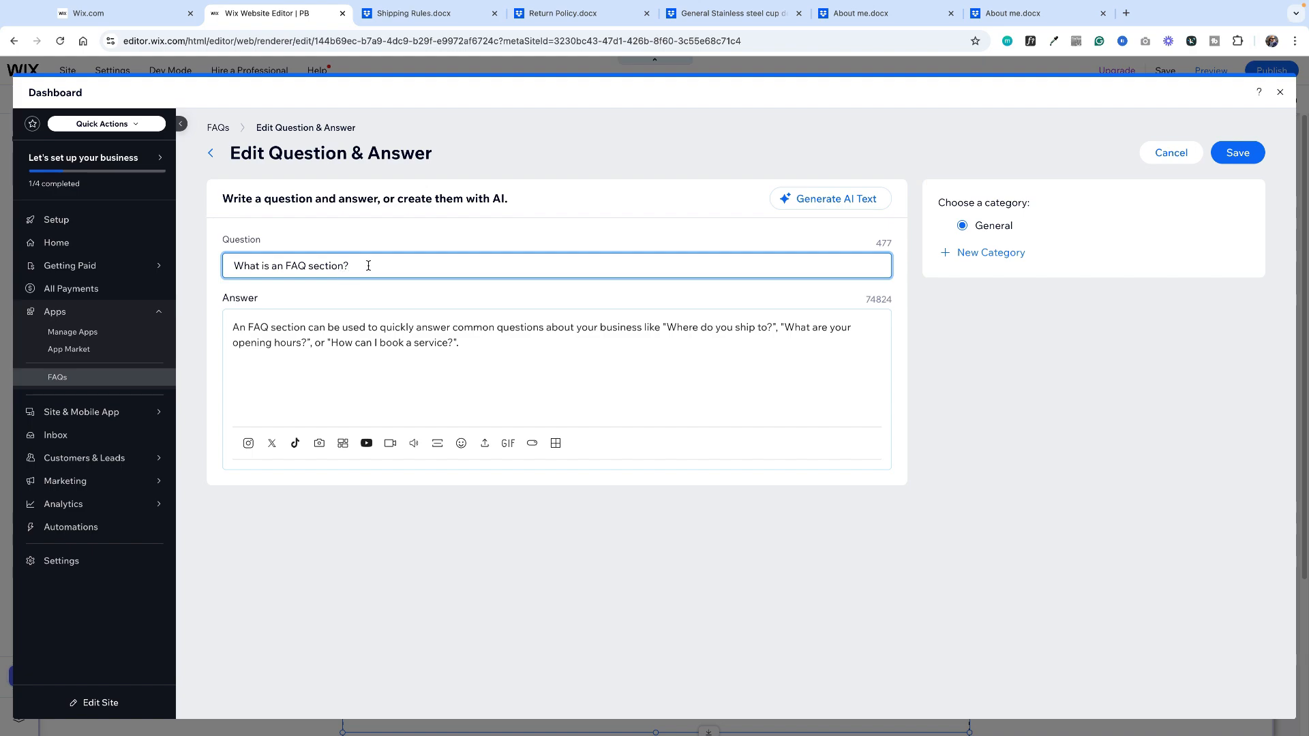
{"action": "triple_click", "coordinate": [361, 264]}
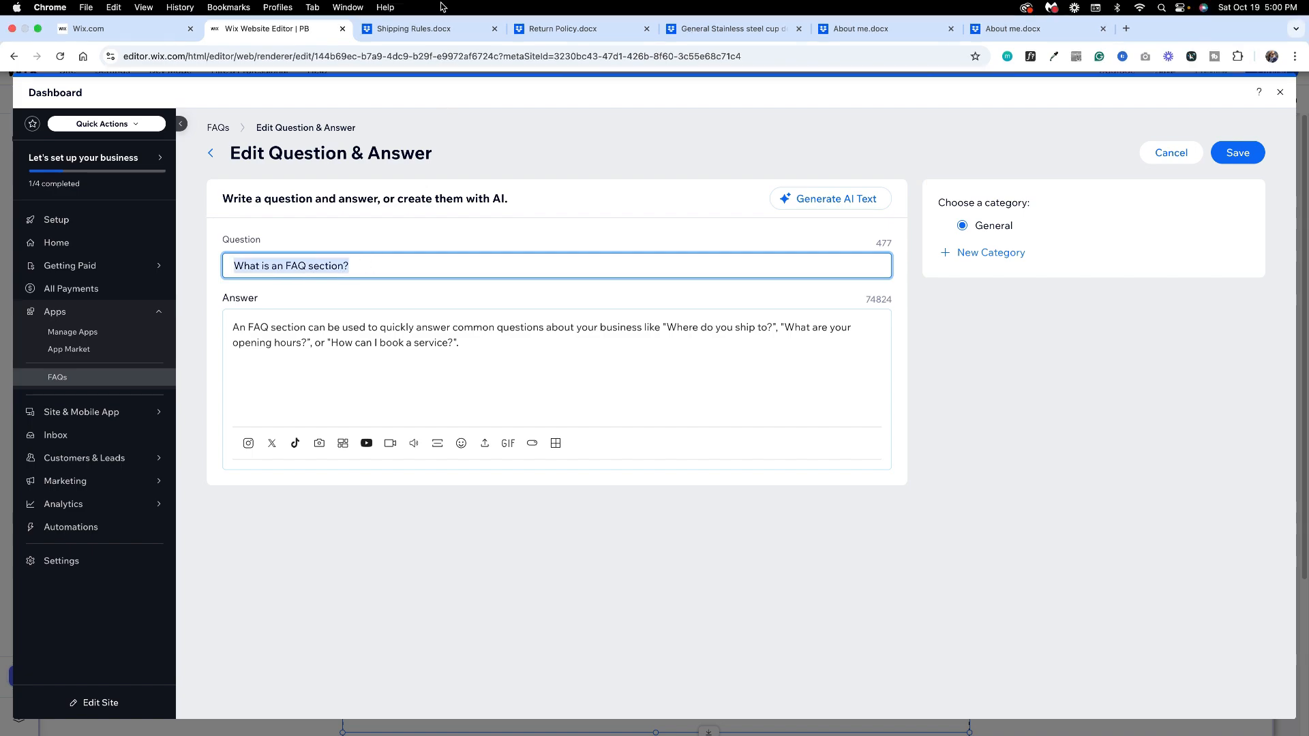
{"action": "type", "text": "Shipping Policy"}
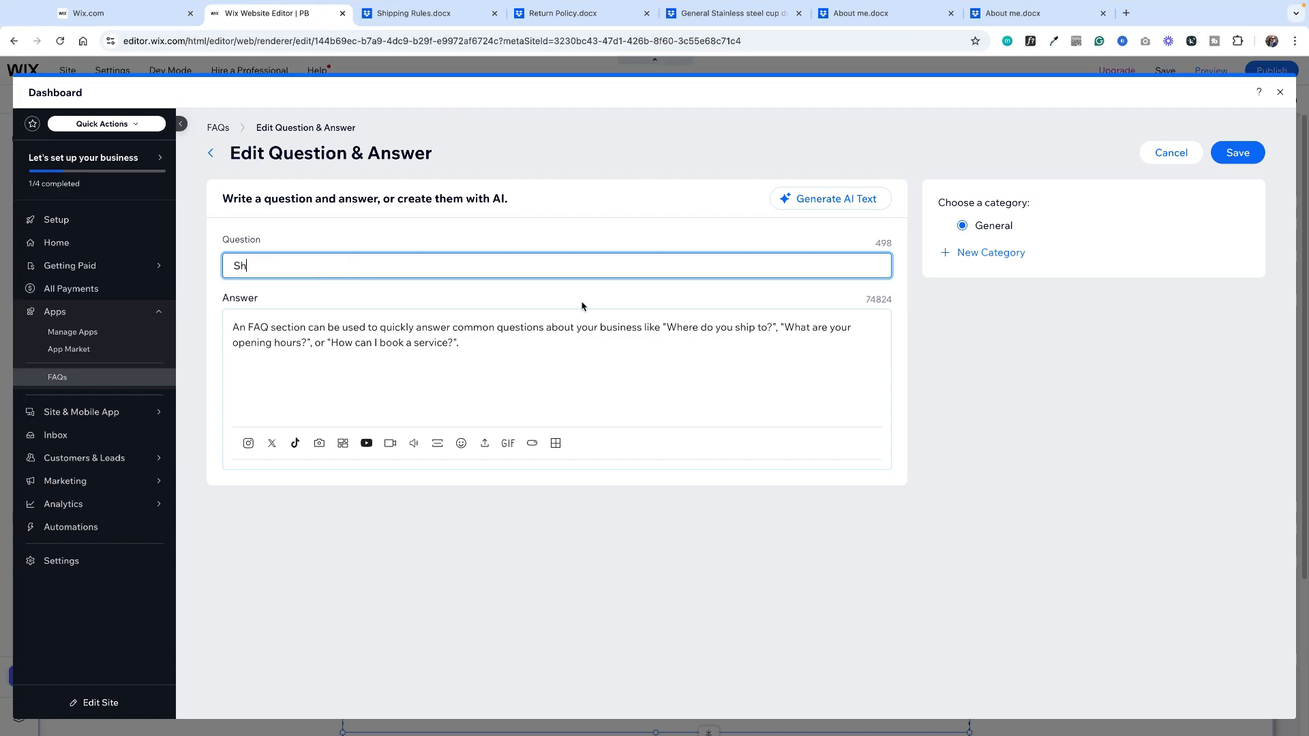
- Replace the Shipping Policy answer with the text from Shipping Rules.docx, from "We offer the following shipping options" through the shipping note
{"action": "left_click", "coordinate": [479, 332]}
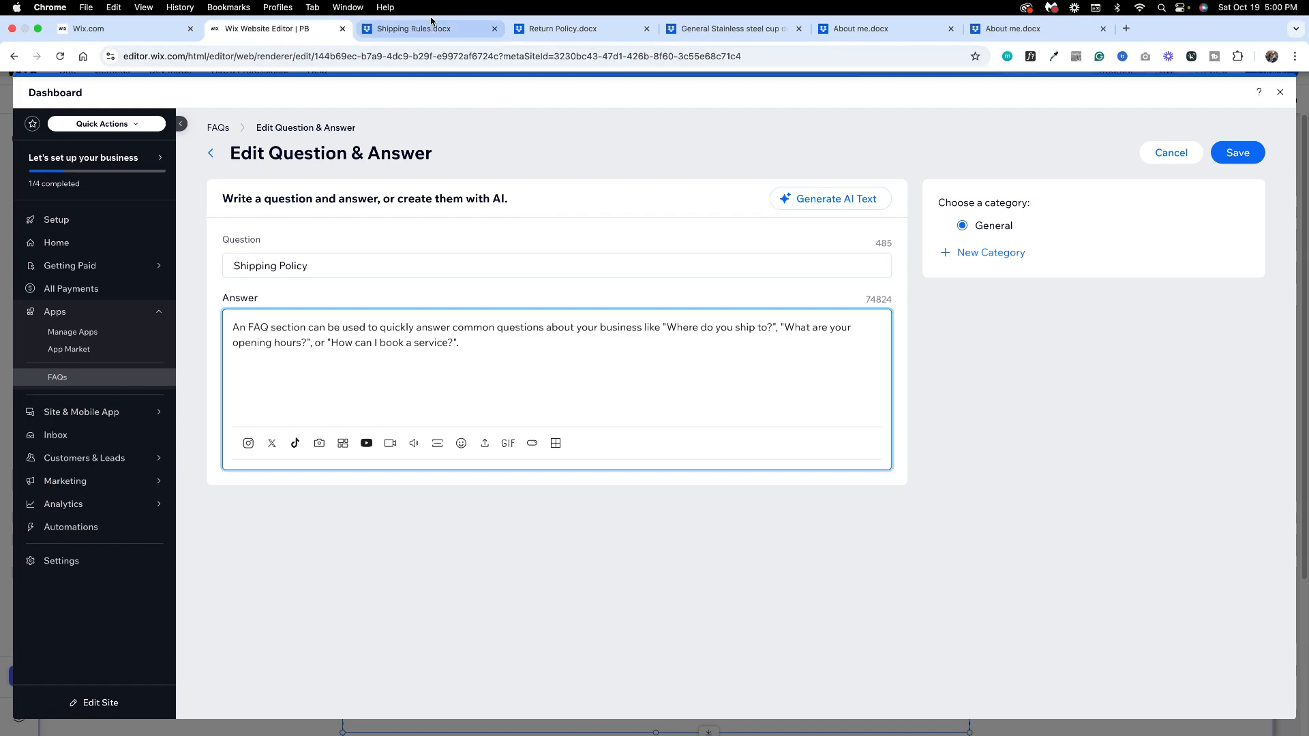
{"action": "left_click", "coordinate": [429, 28]}
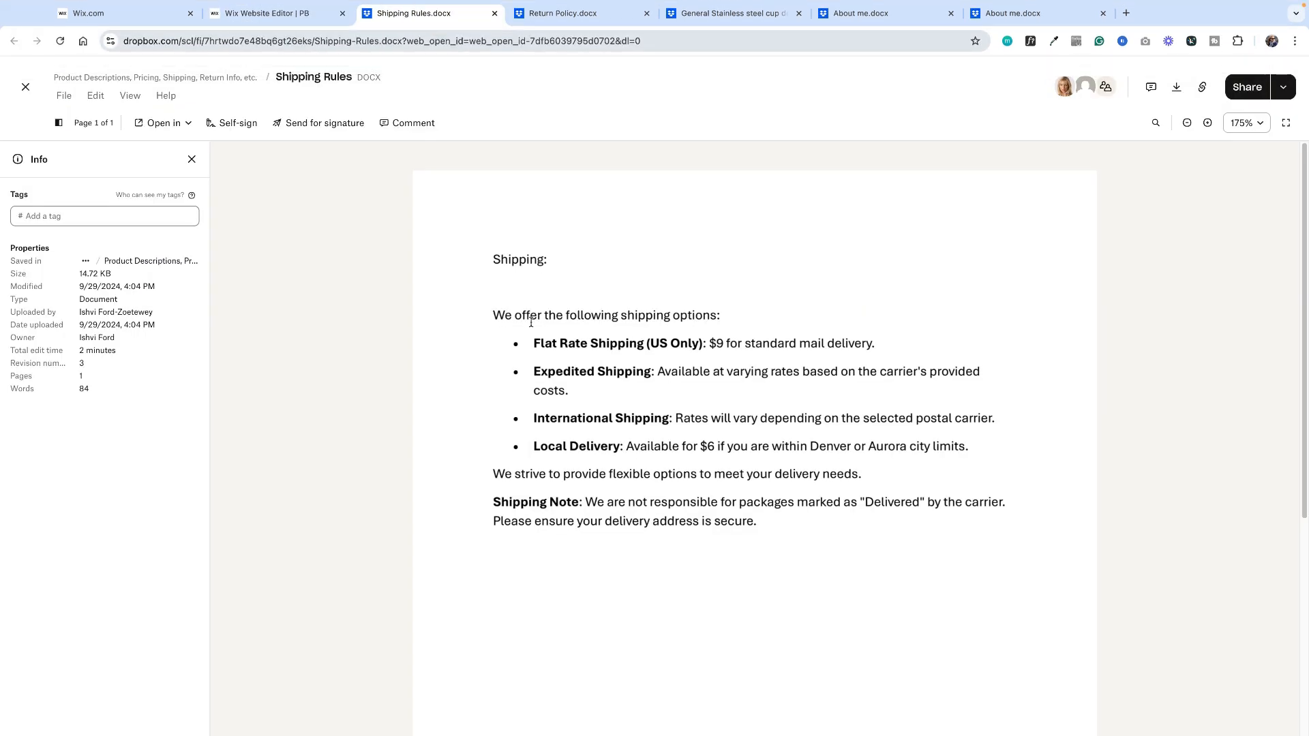
{"action": "left_click_drag", "start_coordinate": [493, 315], "coordinate": [756, 526]}
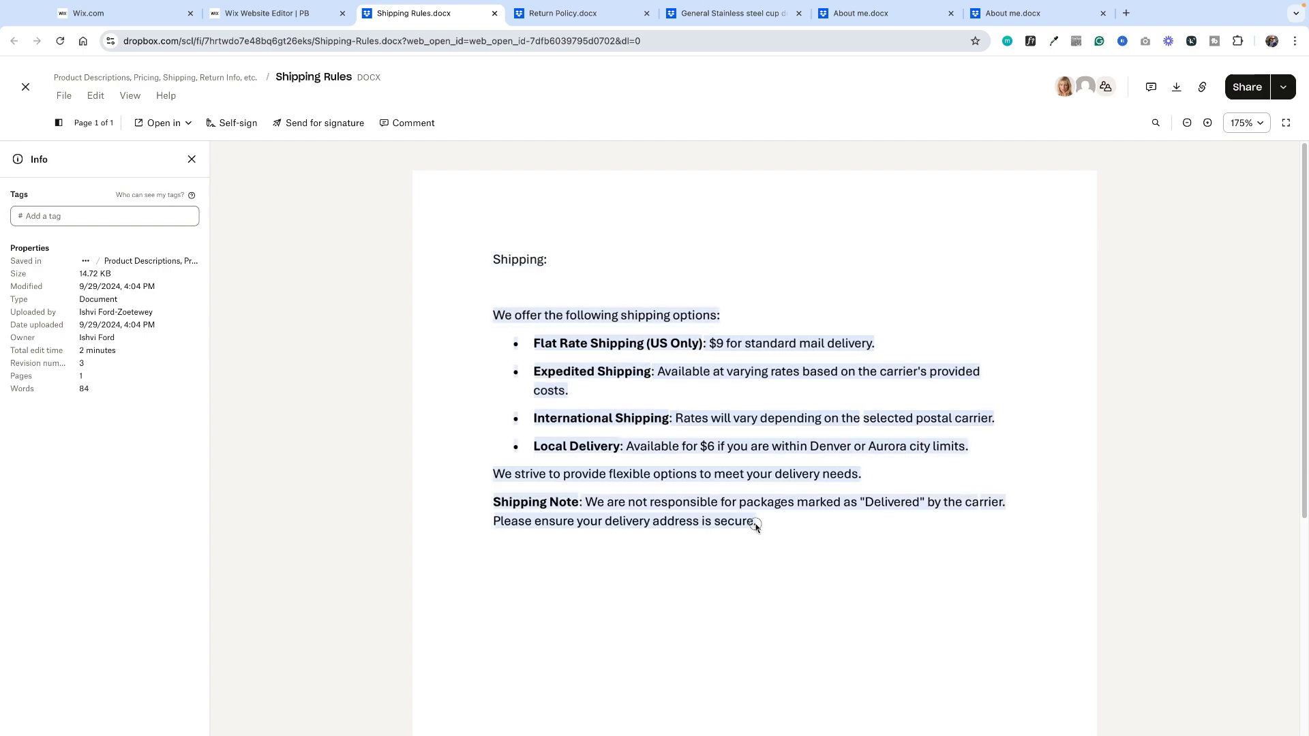
{"action": "right_click", "coordinate": [680, 429]}
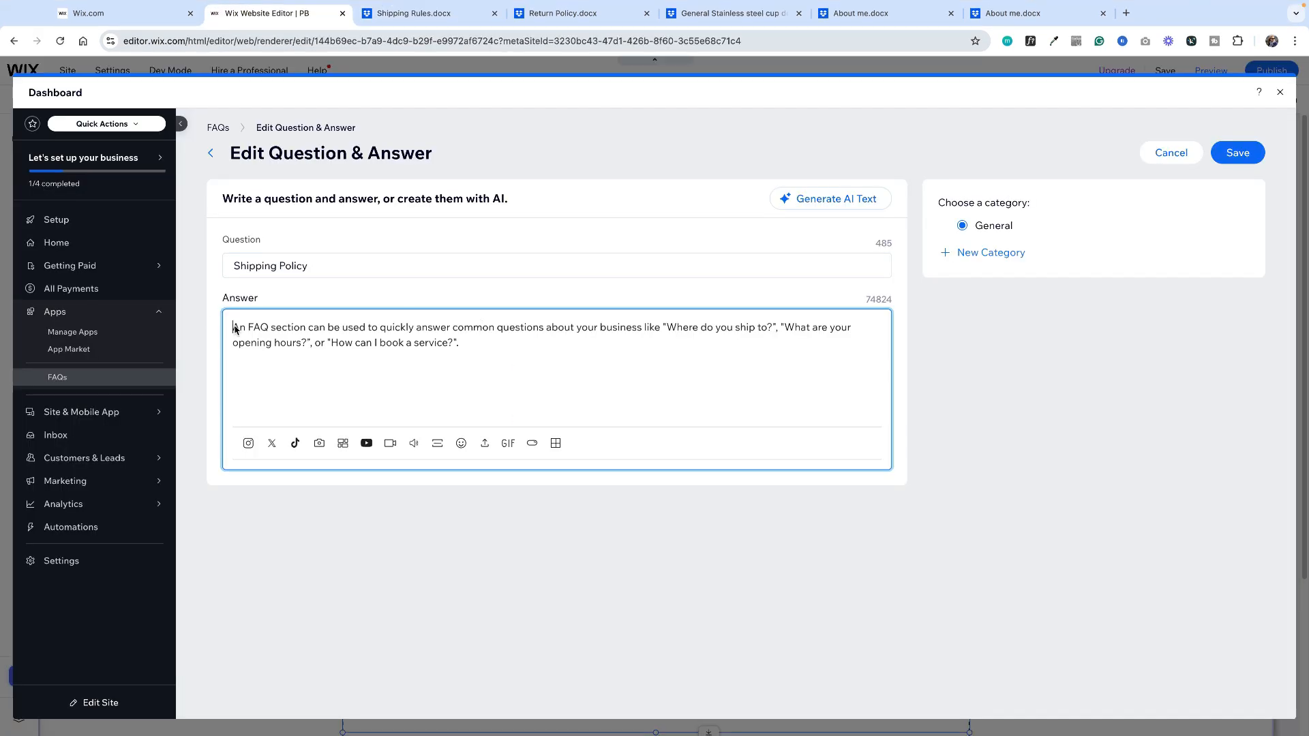
{"action": "left_click_drag", "start_coordinate": [236, 329], "coordinate": [467, 356]}
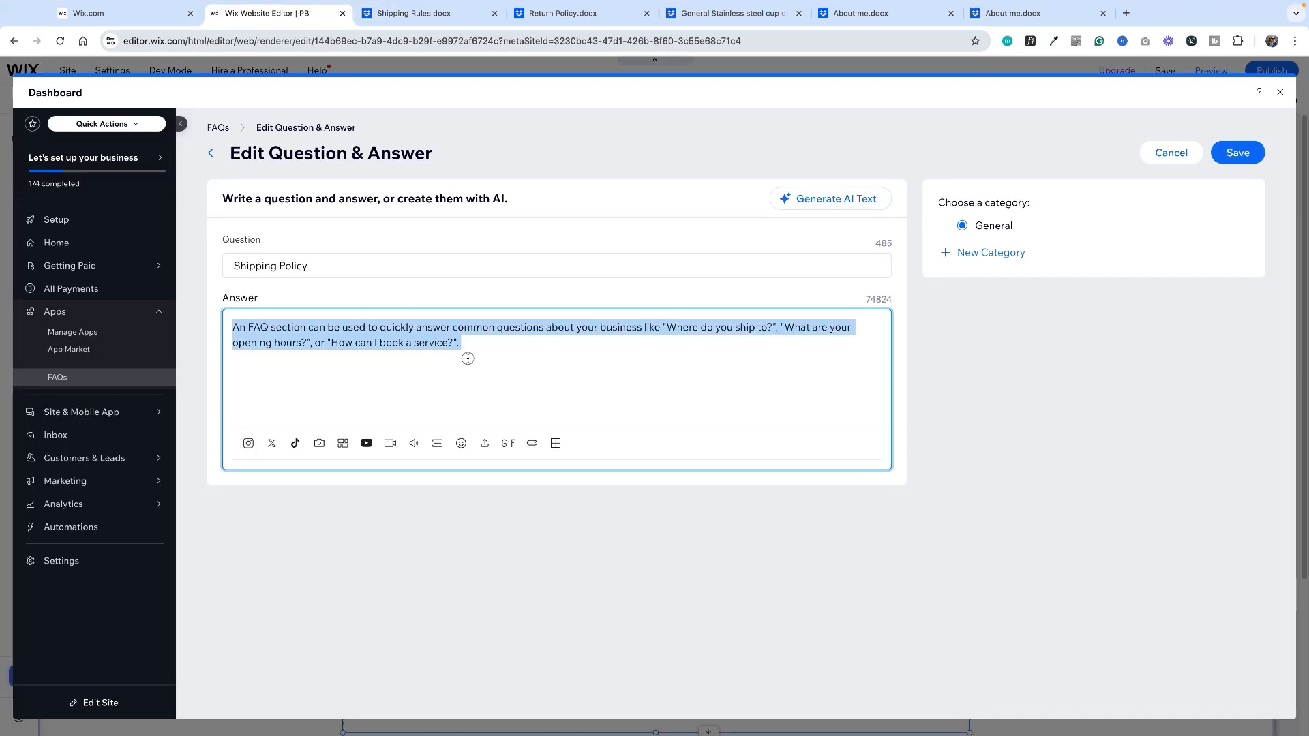
{"action": "right_click", "coordinate": [468, 334]}
{"action": "left_click", "coordinate": [494, 442]}
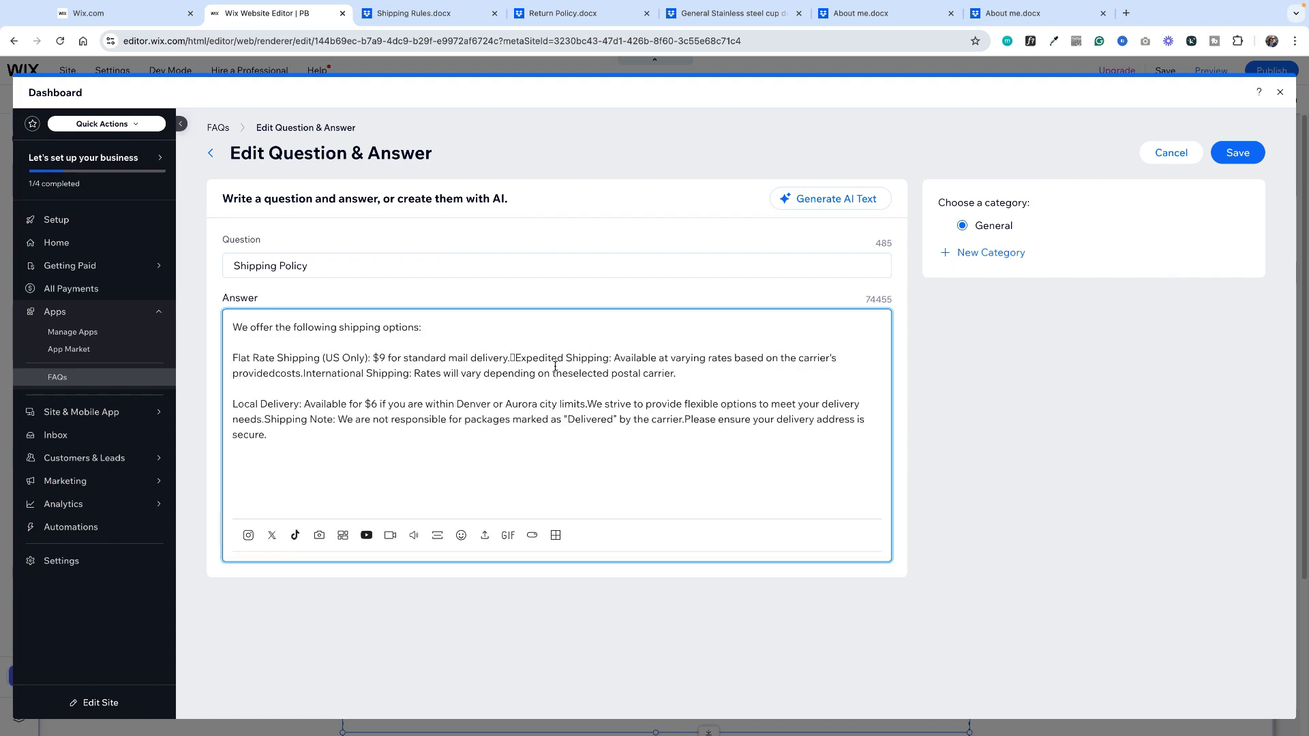
- Start a new paragraph at "International Shipping:" and bold the labels "Flat Rate Shipping (US Only):", "International Shipping:" and "Local Delivery:"
{"action": "key", "text": "Return"}
{"action": "key", "text": "Return"}
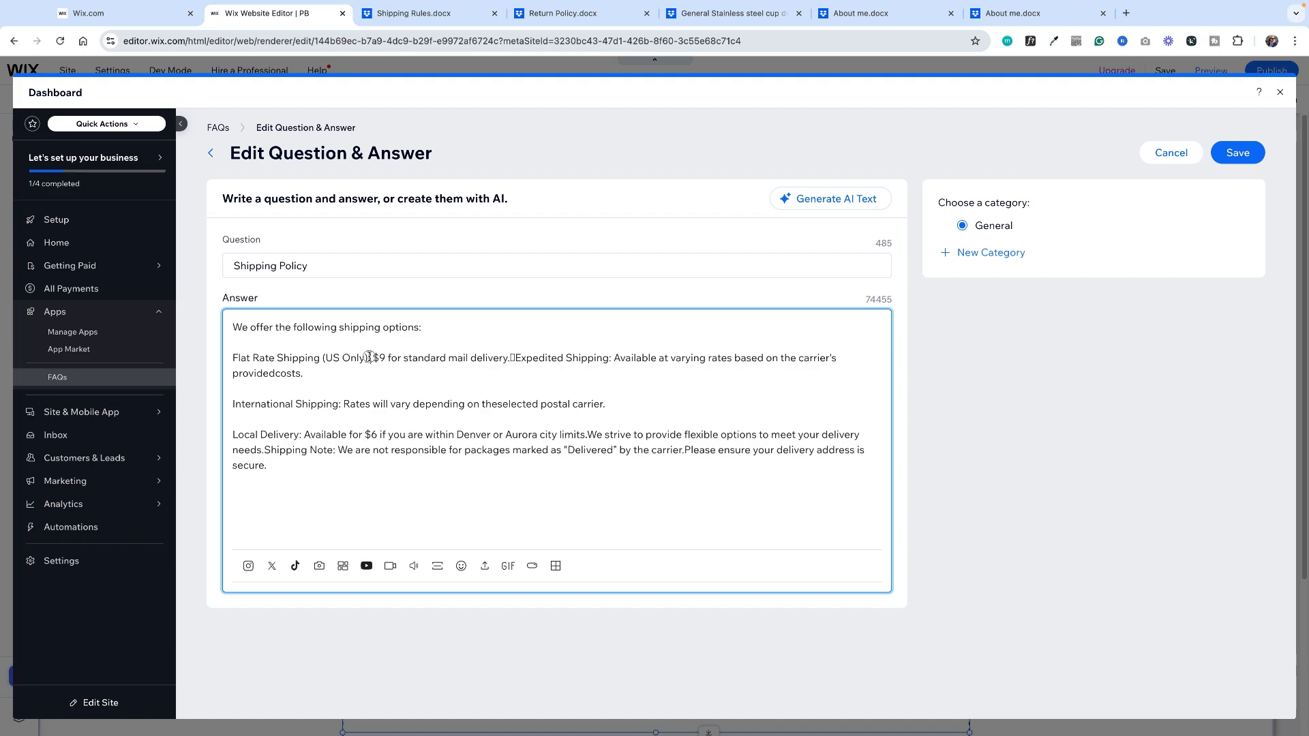
{"action": "left_click_drag", "start_coordinate": [370, 358], "coordinate": [232, 358]}
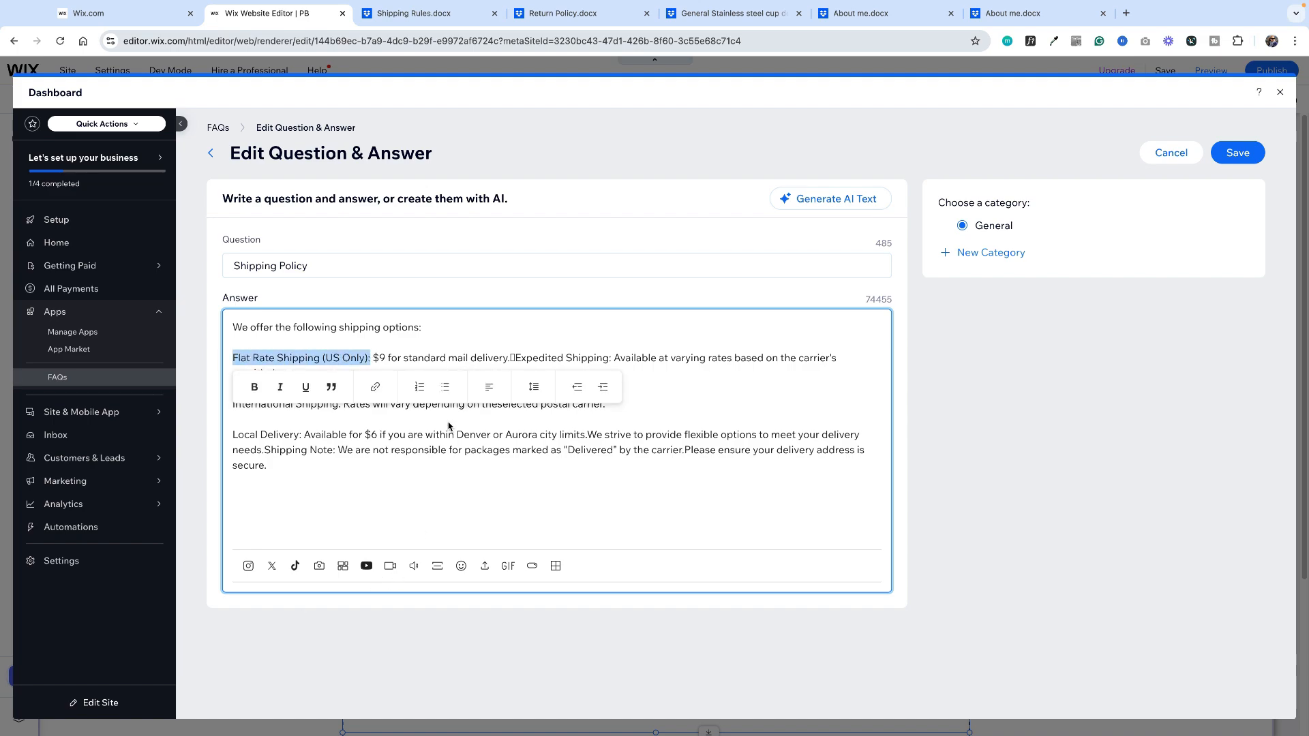
{"action": "left_click", "coordinate": [254, 387]}
{"action": "left_click_drag", "start_coordinate": [233, 404], "coordinate": [232, 435]}
{"action": "left_click", "coordinate": [254, 433]}
{"action": "left_click", "coordinate": [254, 464]}
- Put the shipping note in its own paragraph and bold its "Shipping Note:" label
{"action": "left_click", "coordinate": [264, 451]}
{"action": "key", "text": "Return"}
{"action": "key", "text": "Return"}
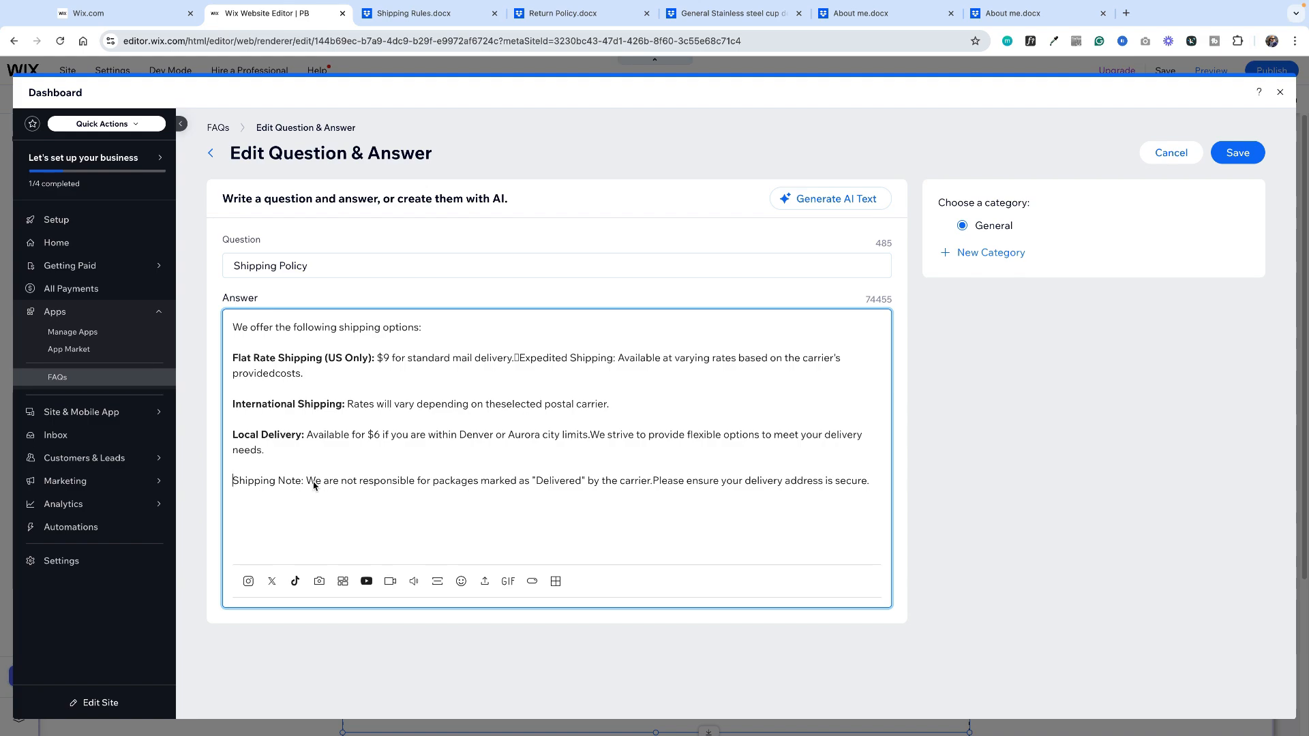
{"action": "left_click_drag", "start_coordinate": [307, 482], "coordinate": [233, 481]}
{"action": "left_click", "coordinate": [254, 510]}
- Insert the missing spaces after "by the carrier." and "city limits." in the answer and save the question
{"action": "left_click", "coordinate": [652, 481]}
{"action": "left_click", "coordinate": [591, 434]}
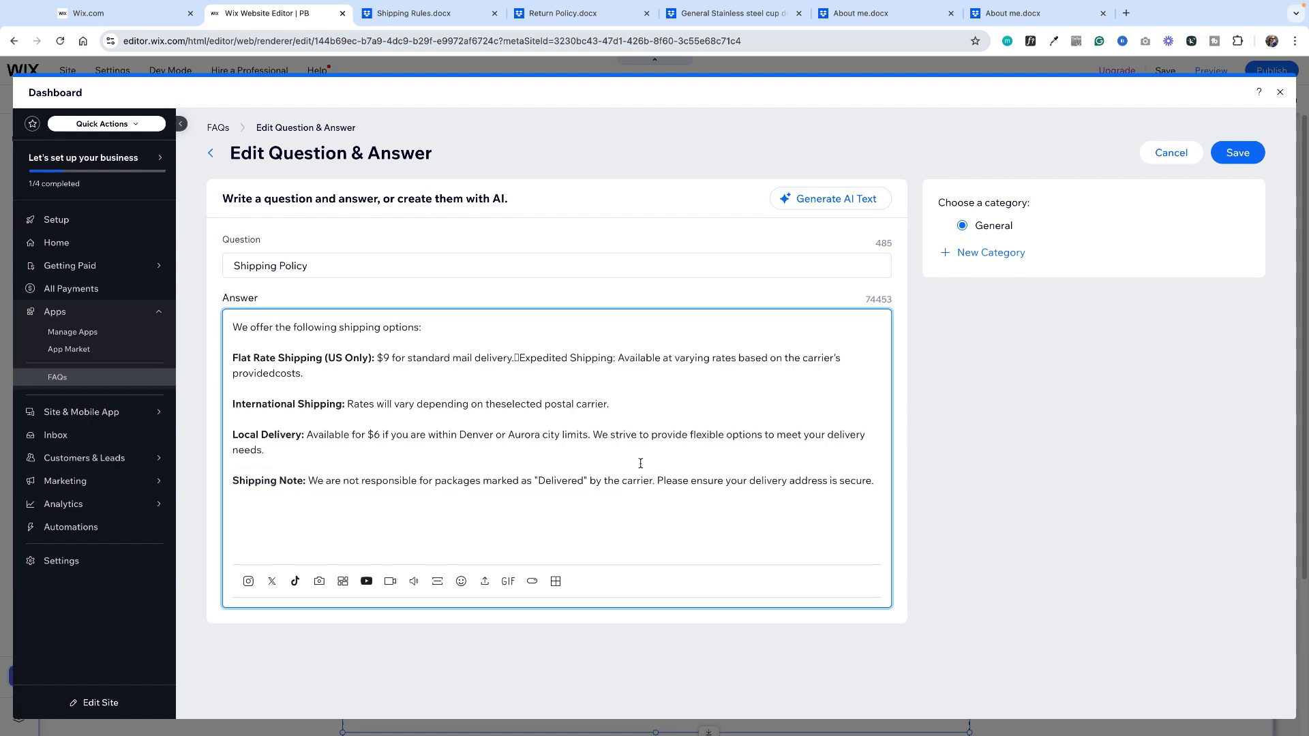
{"action": "left_click", "coordinate": [1237, 154]}
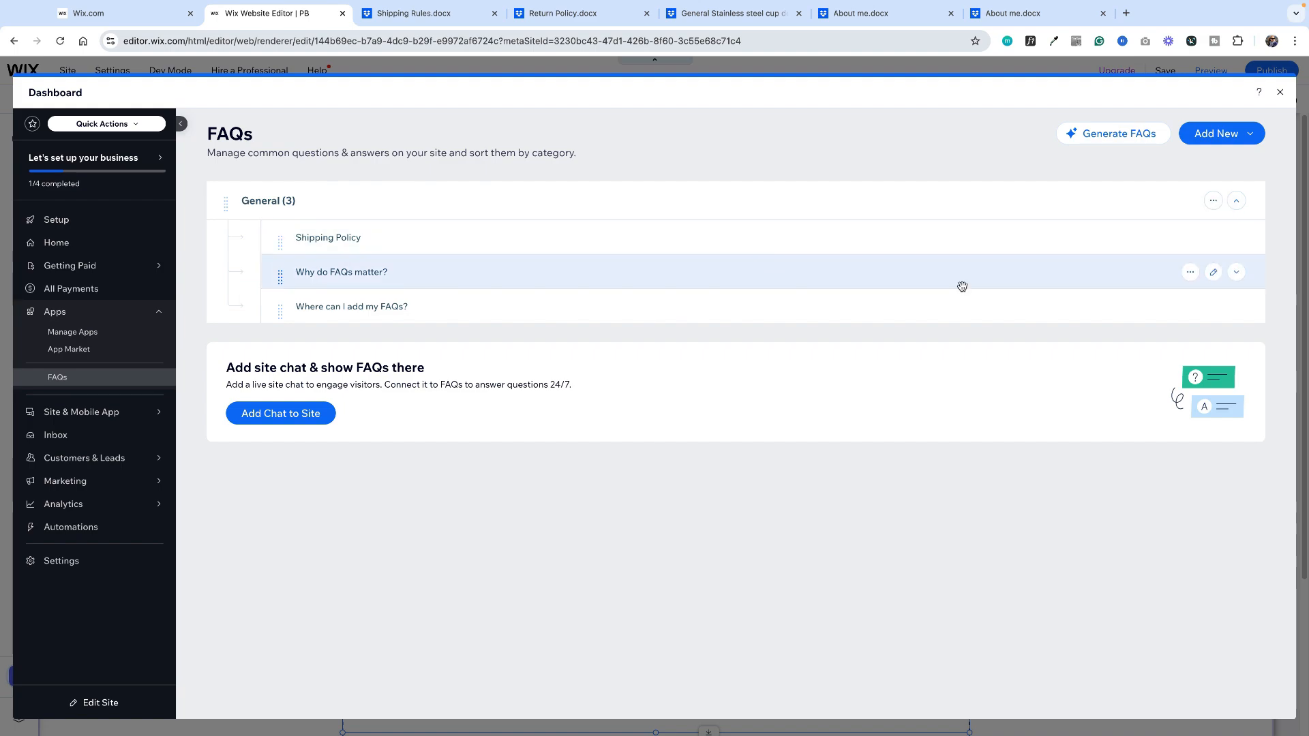
- Edit the question "Why do FAQs matter?" and change its question text to "Return Policy"
{"action": "left_click", "coordinate": [1212, 272]}
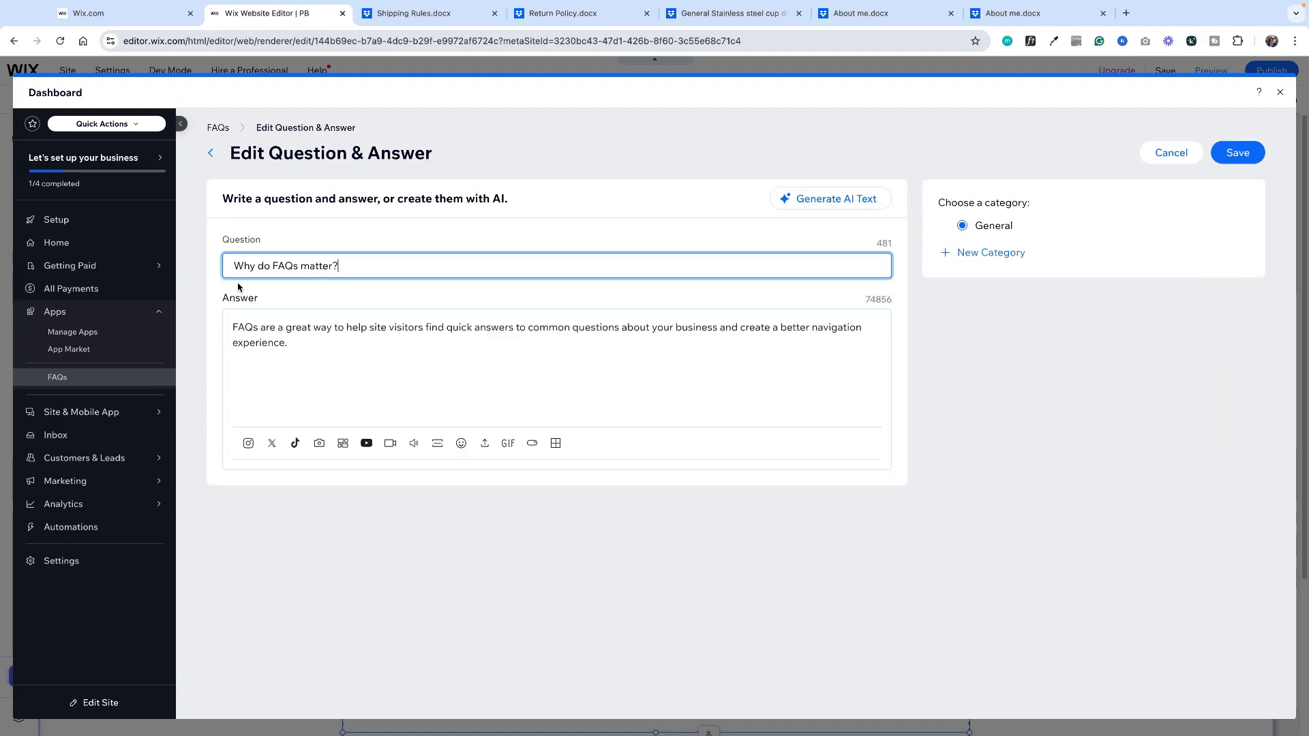
{"action": "left_click_drag", "start_coordinate": [339, 266], "coordinate": [205, 257]}
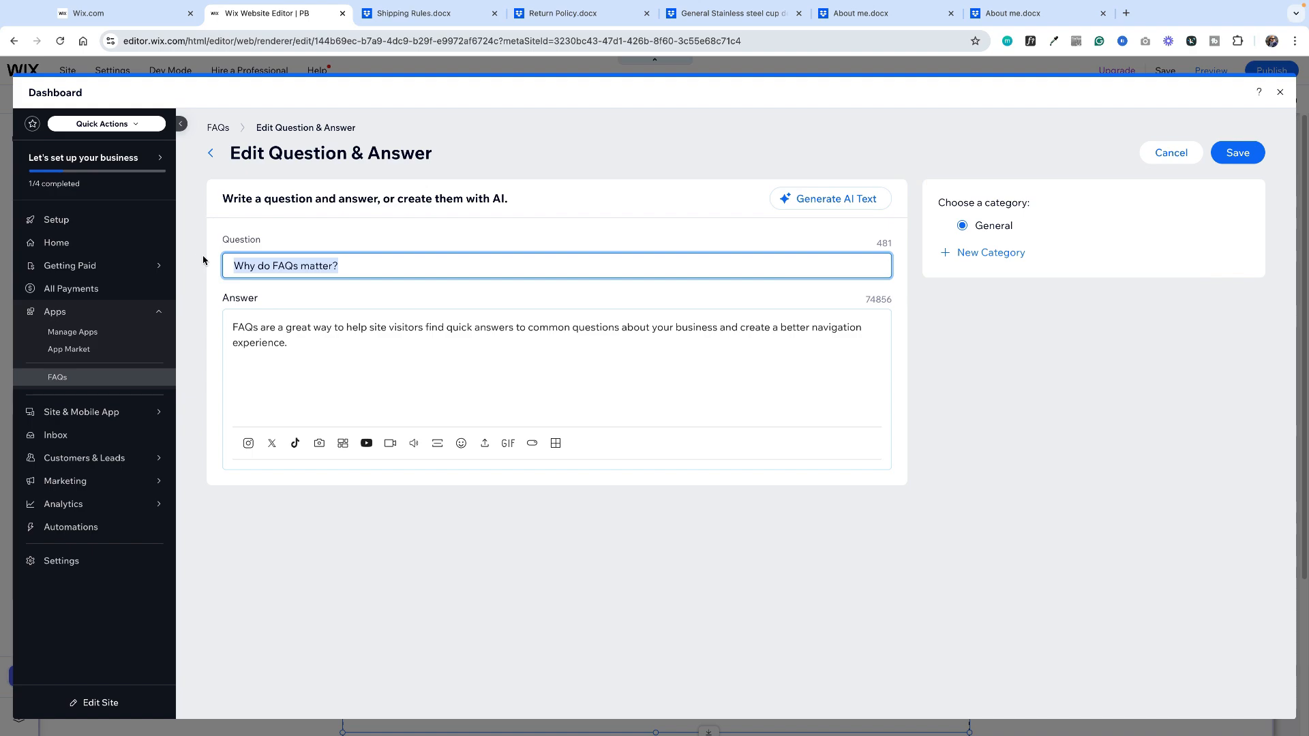
{"action": "type", "text": "Return Polida"}
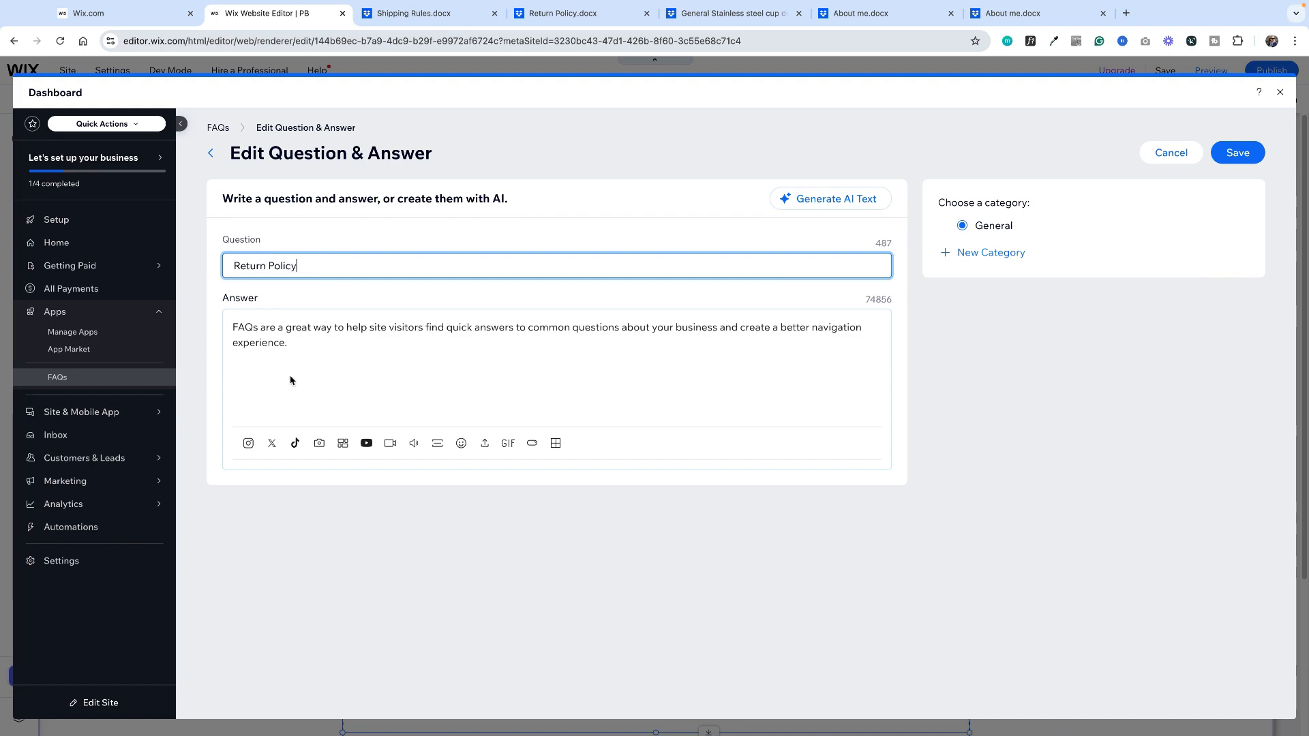
- Replace the Return Policy answer with the paragraph from Return Policy.docx and save the question
{"action": "left_click", "coordinate": [557, 13]}
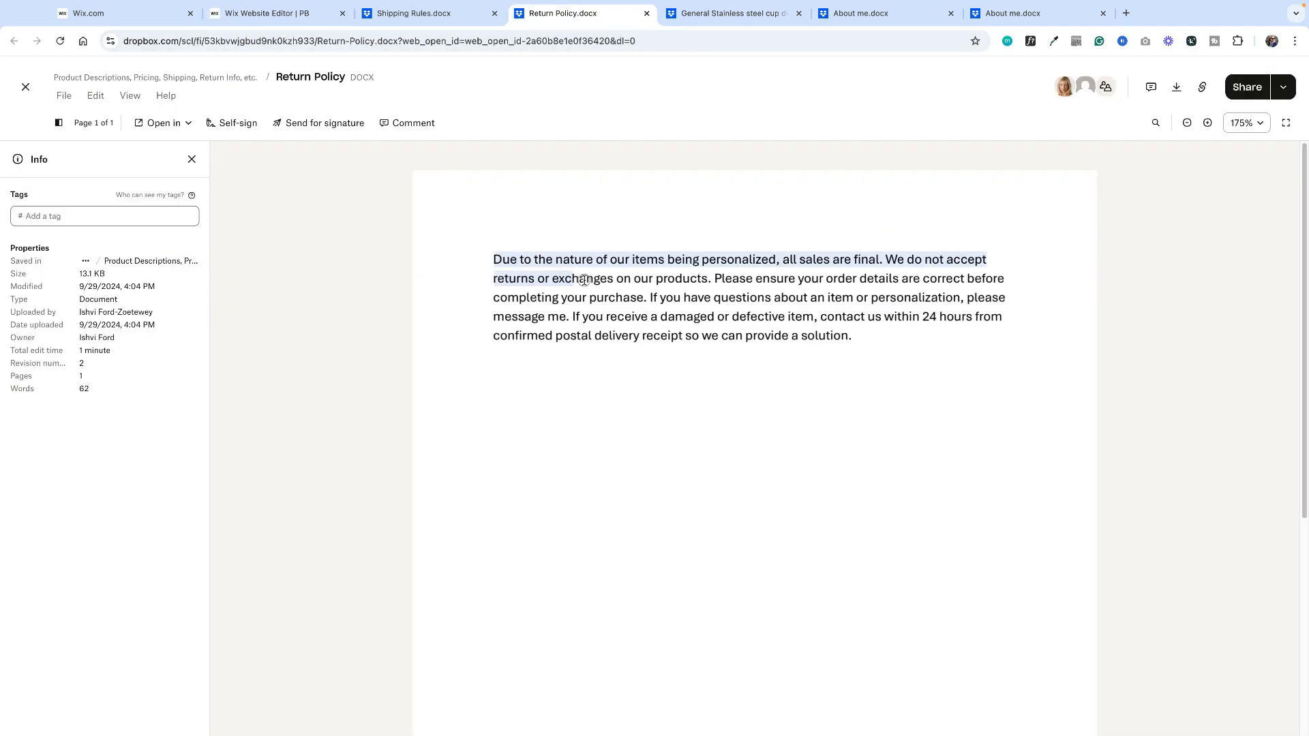
{"action": "left_click", "coordinate": [421, 17]}
{"action": "left_click", "coordinate": [259, 15]}
{"action": "left_click_drag", "start_coordinate": [289, 343], "coordinate": [219, 318]}
{"action": "right_click", "coordinate": [267, 323]}
{"action": "left_click", "coordinate": [286, 440]}
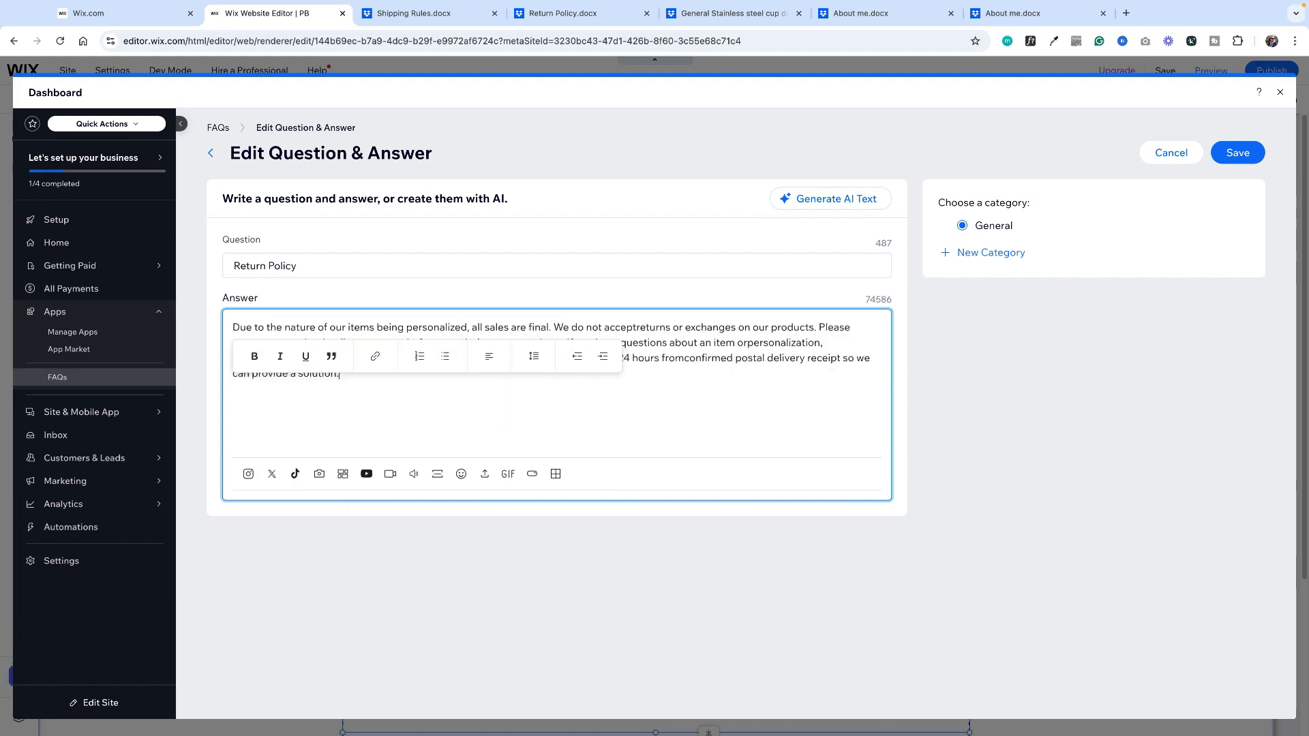
{"action": "left_click", "coordinate": [339, 411]}
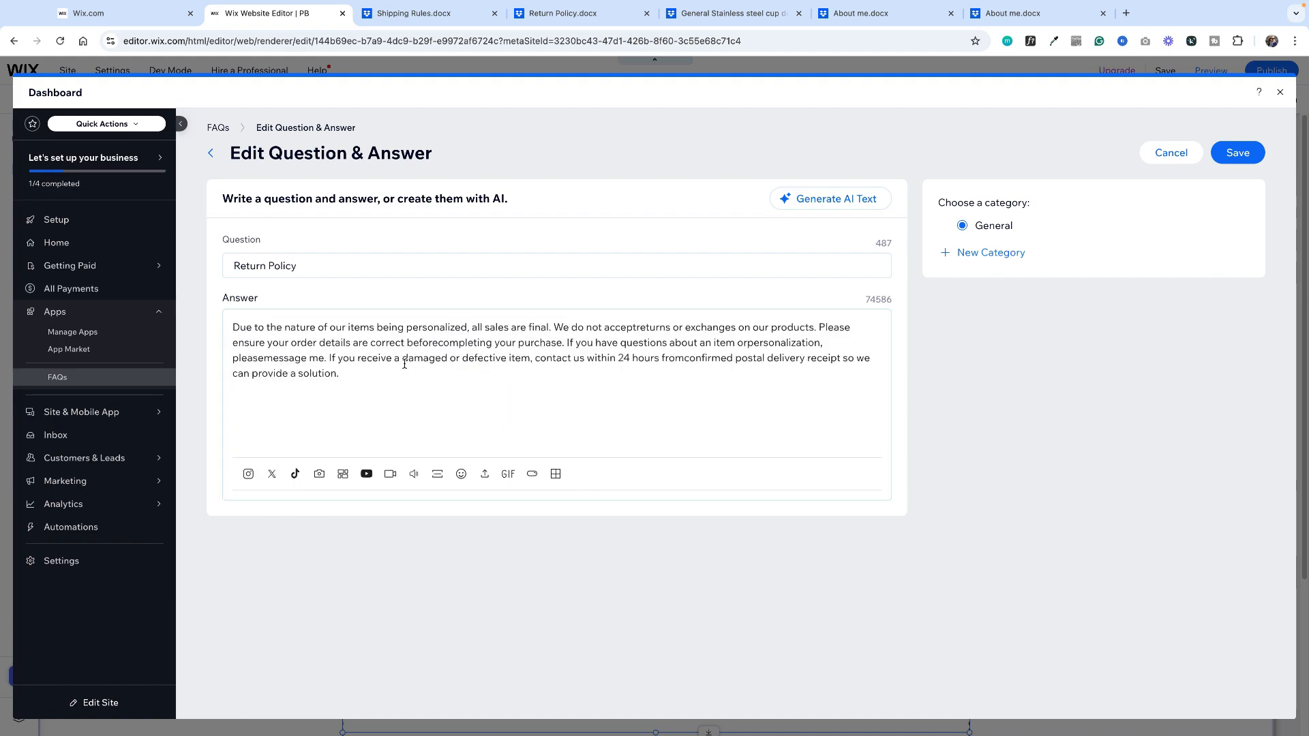
{"action": "left_click", "coordinate": [1238, 153]}
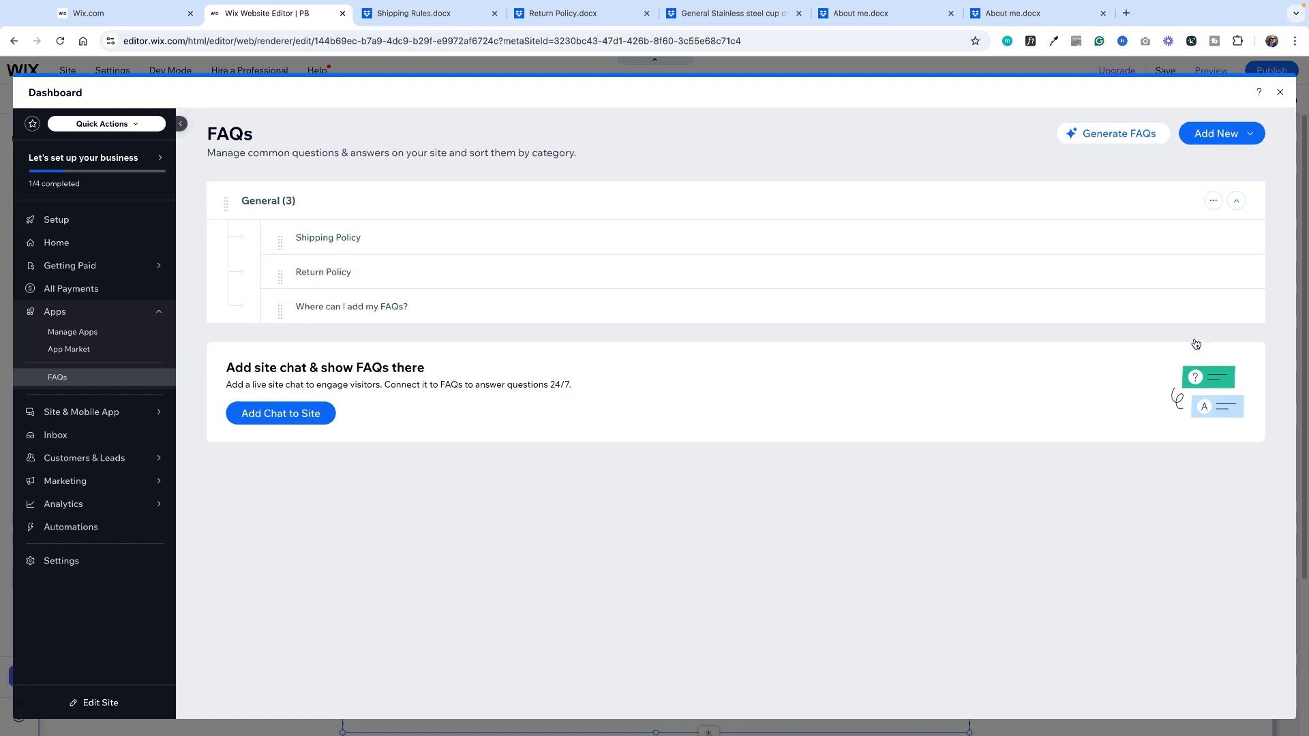
- Delete the question "Where can I add my FAQs?" and close the dashboard to return to the site editor
{"action": "left_click", "coordinate": [1189, 307]}
{"action": "left_click", "coordinate": [1094, 356]}
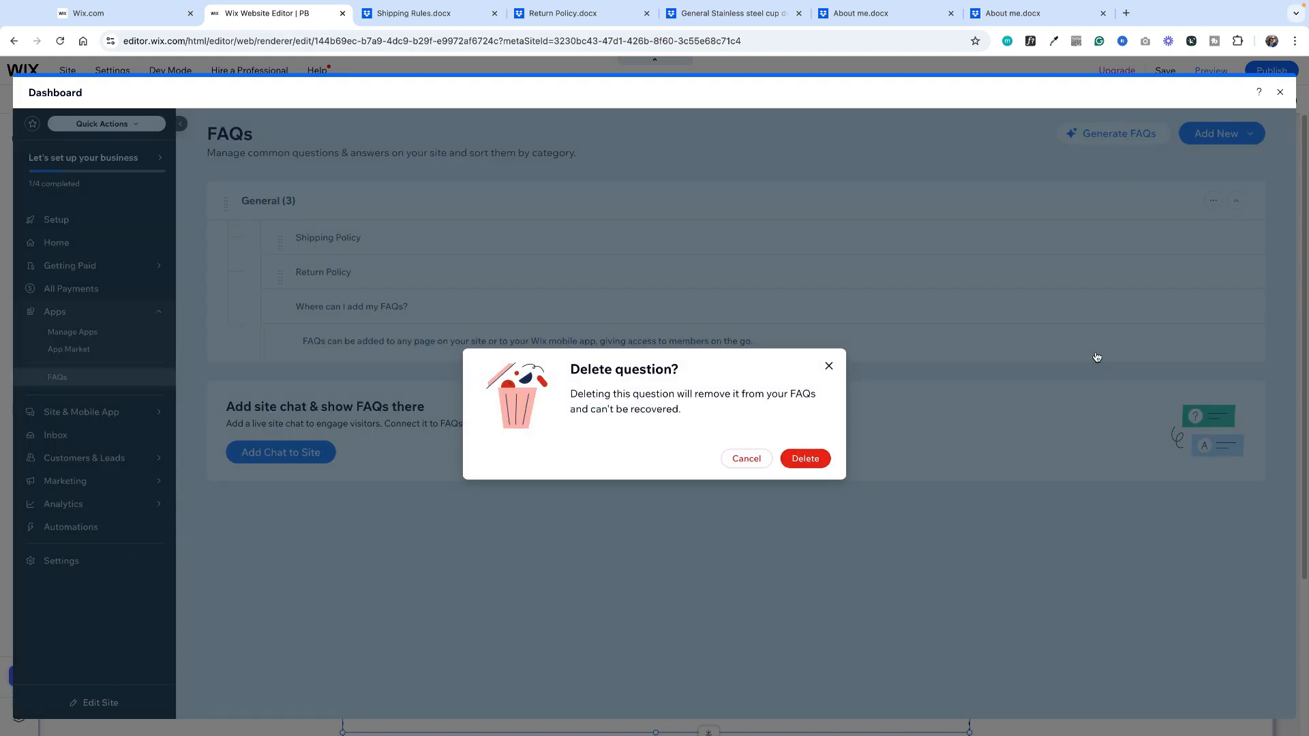
{"action": "left_click", "coordinate": [798, 460]}
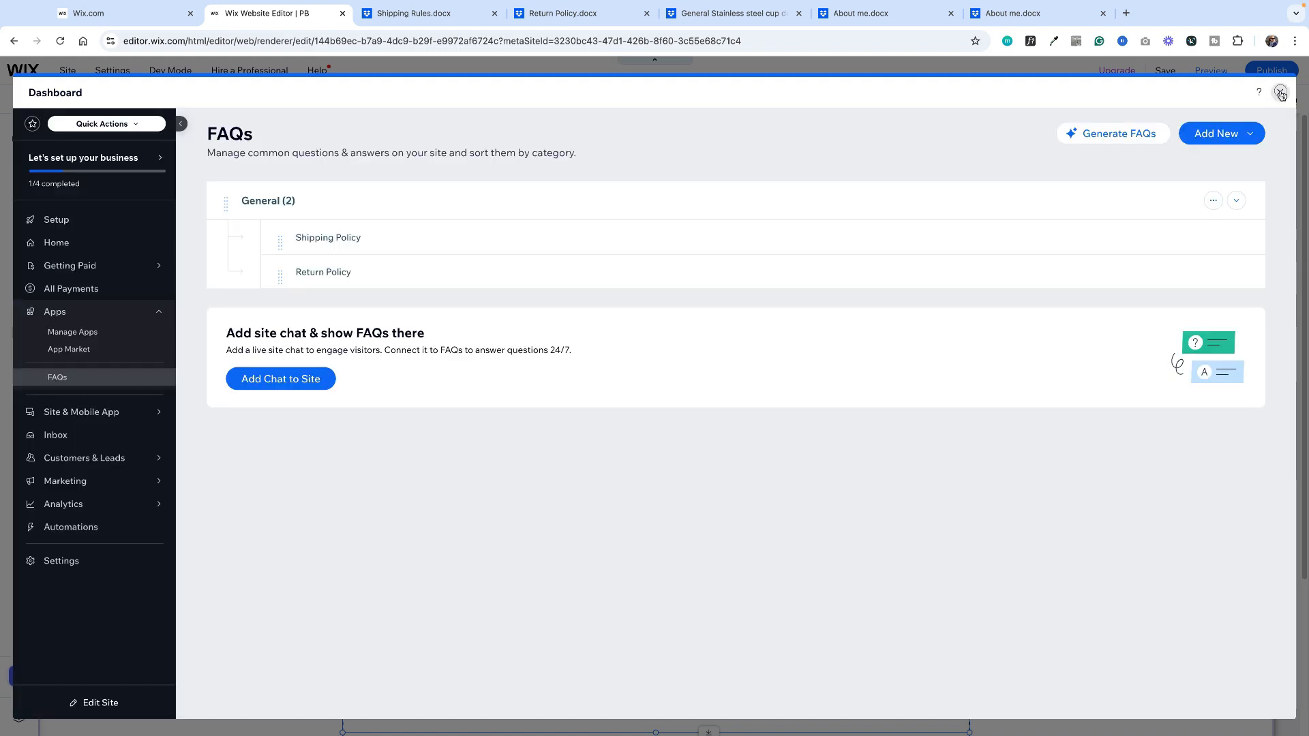
{"action": "left_click", "coordinate": [1282, 94]}
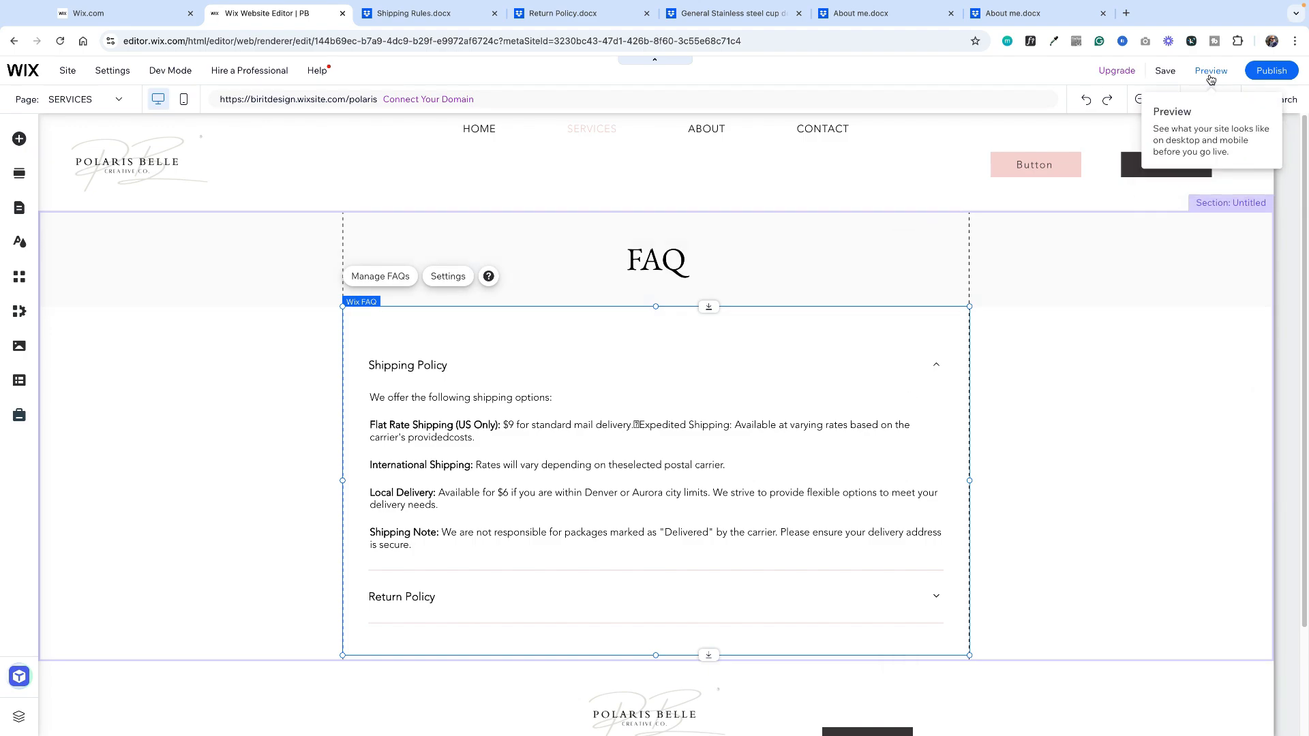
- Preview the Services page and test collapsing the Shipping Policy answer
{"action": "left_click", "coordinate": [1211, 73]}
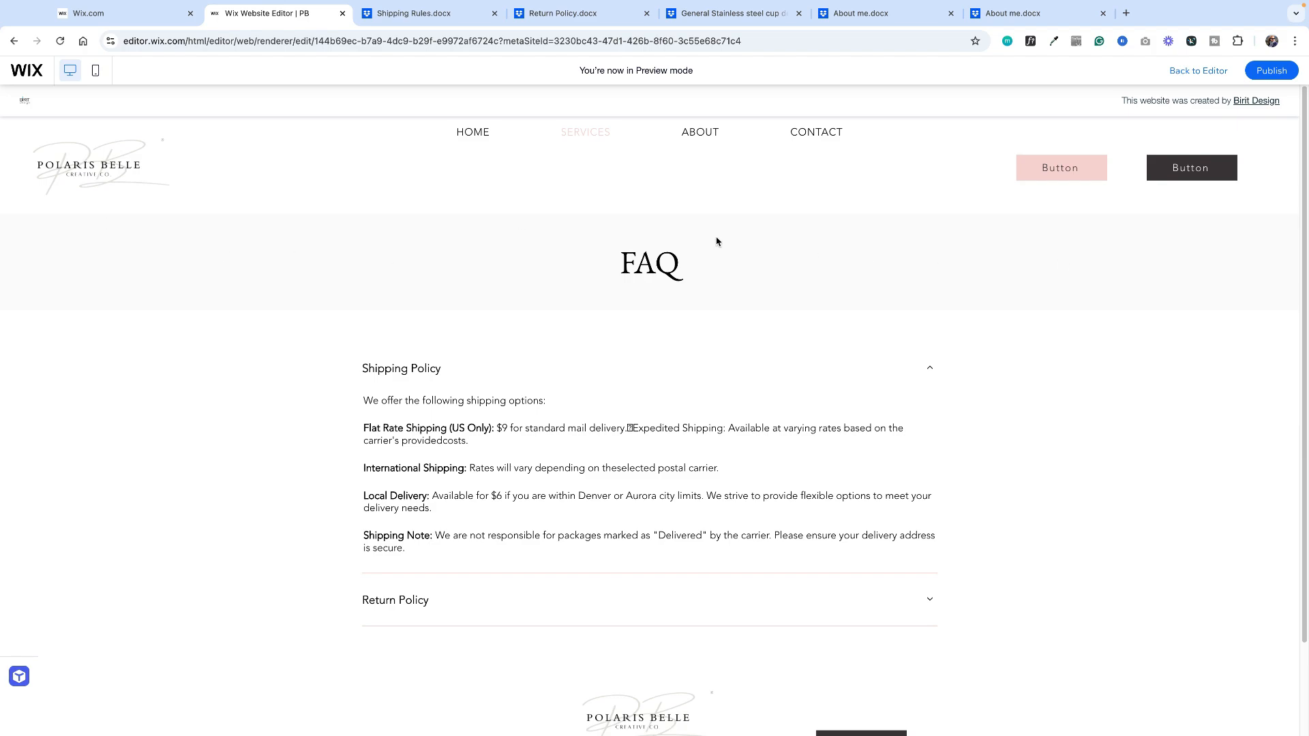
{"action": "scroll", "coordinate": [741, 502], "scroll_direction": "down", "scroll_amount": 3}
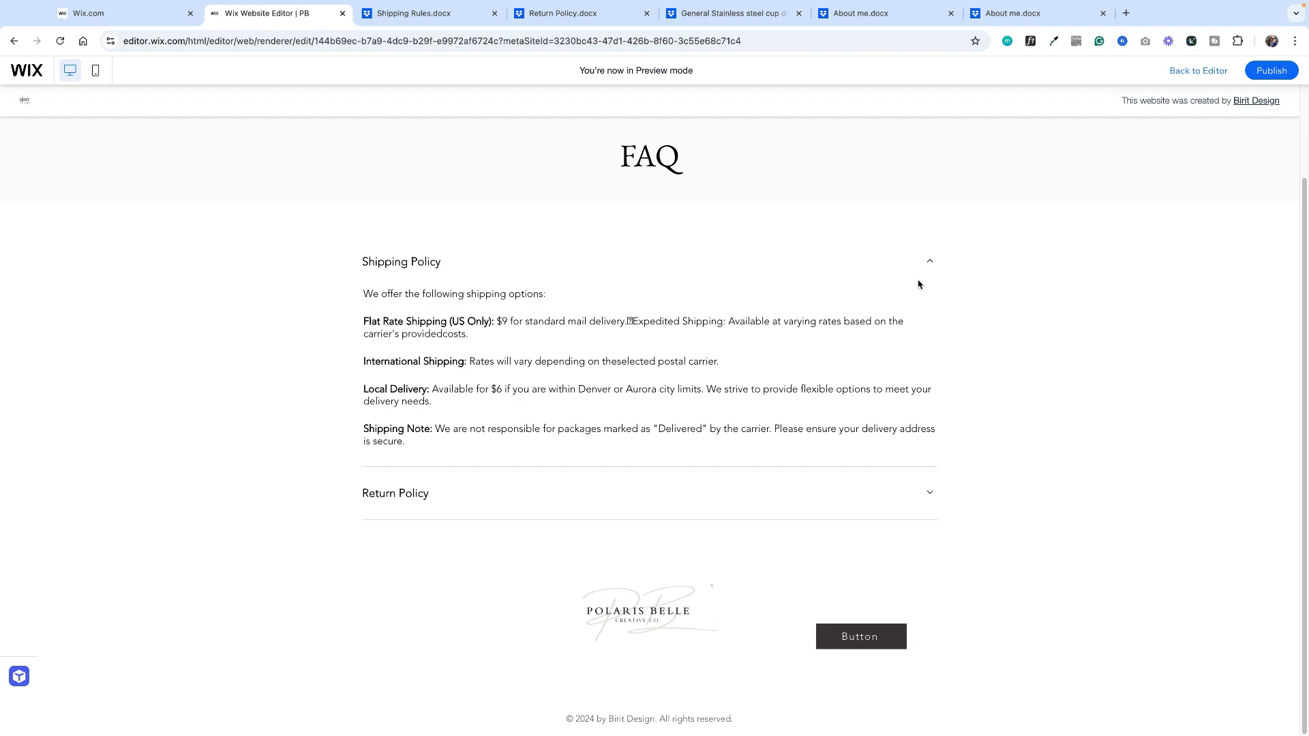
{"action": "left_click", "coordinate": [929, 263]}
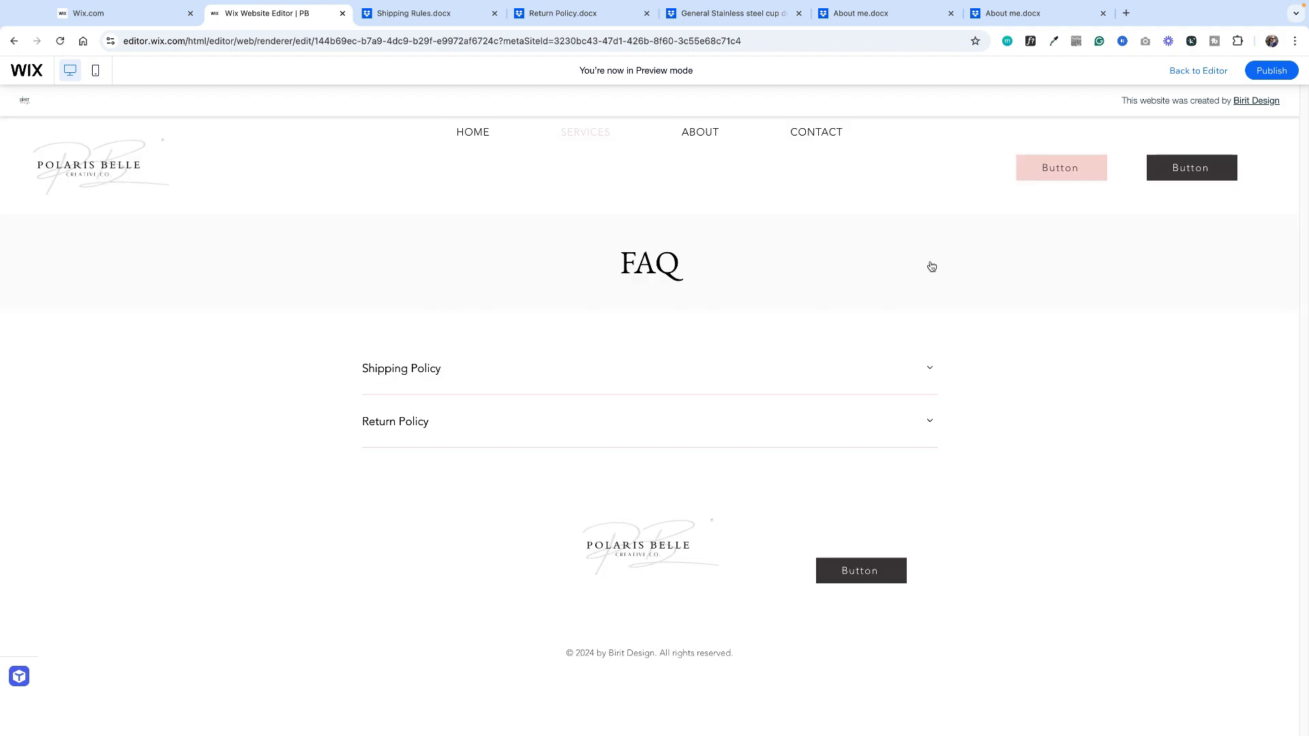
- Test expanding and collapsing the Shipping Policy and Return Policy answers in the preview, and return to the editor
{"action": "left_click", "coordinate": [930, 369]}
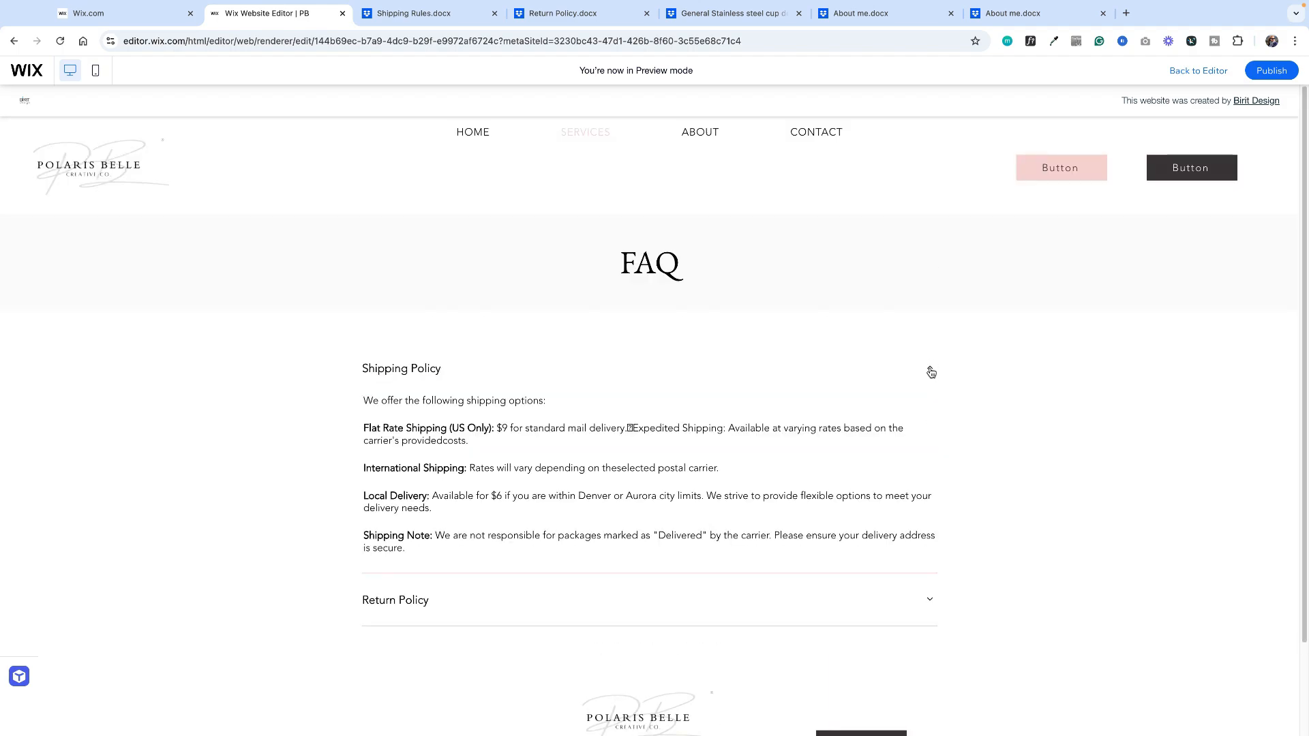
{"action": "left_click", "coordinate": [929, 600]}
{"action": "left_click", "coordinate": [928, 423]}
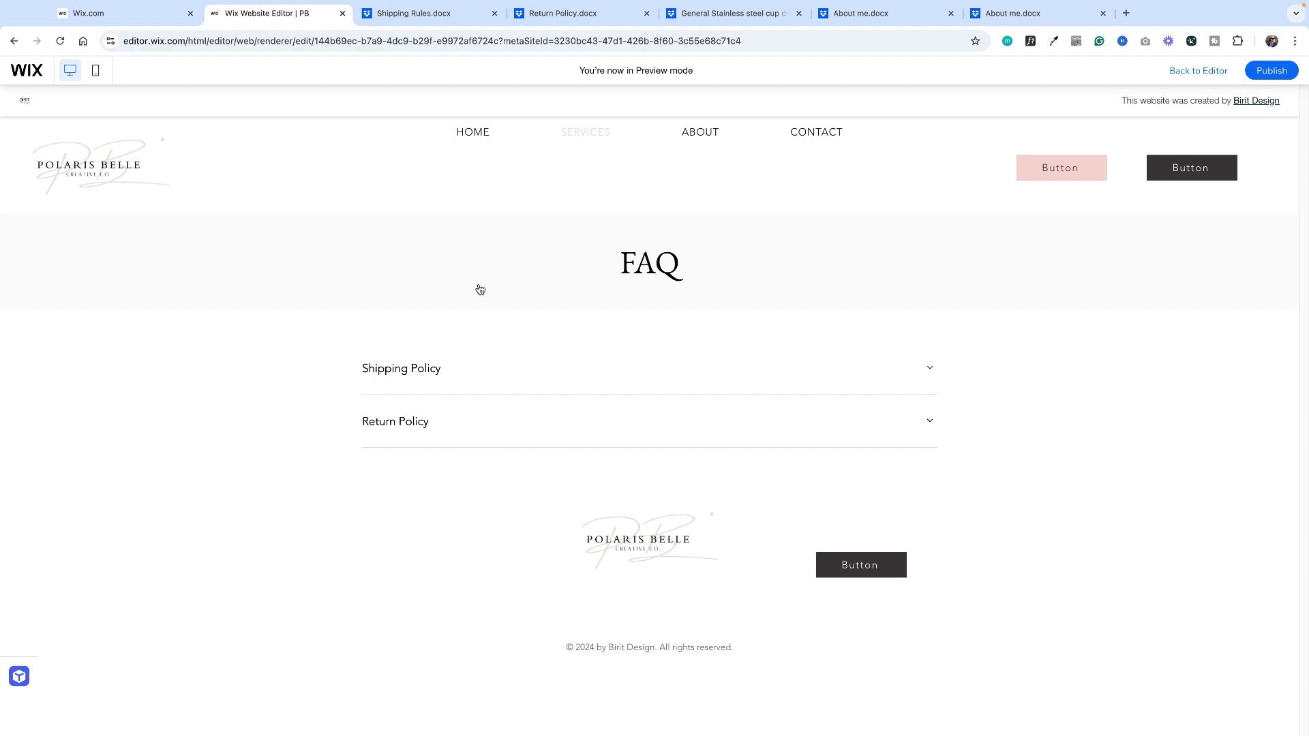
{"action": "left_click", "coordinate": [932, 371]}
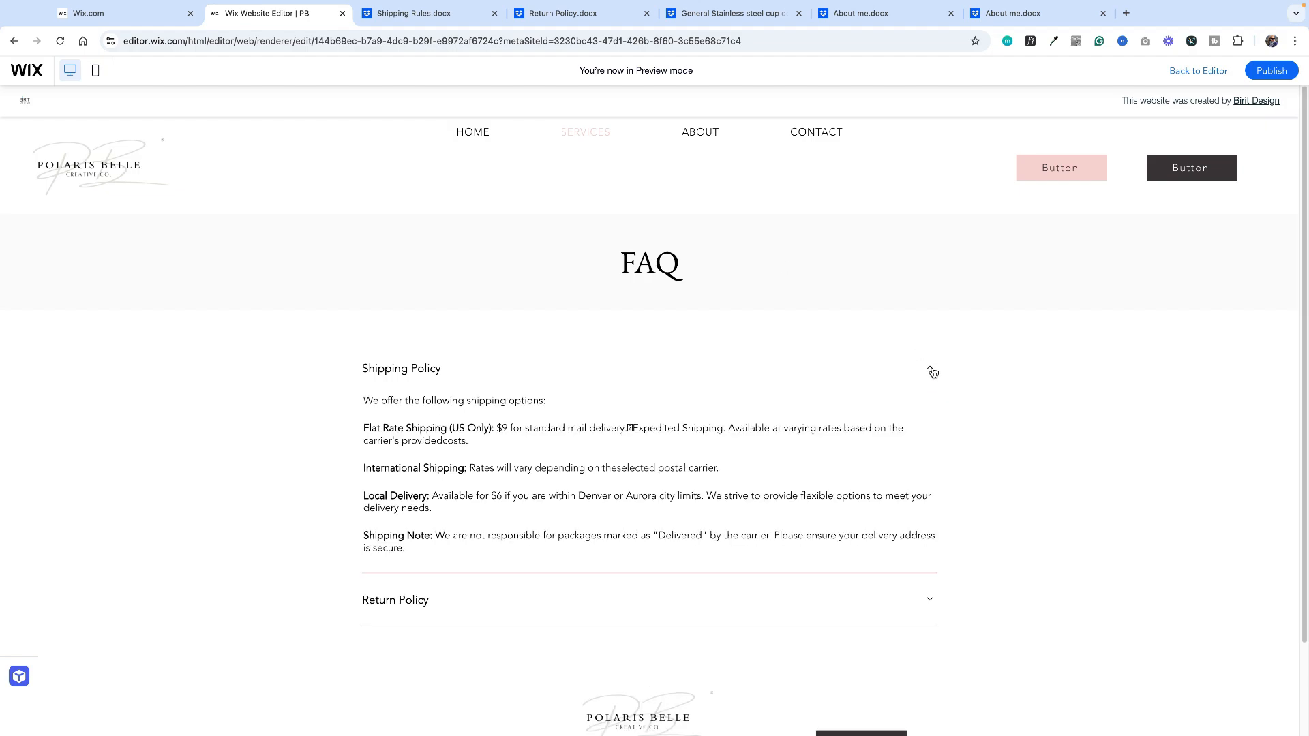
{"action": "left_click", "coordinate": [1192, 72]}
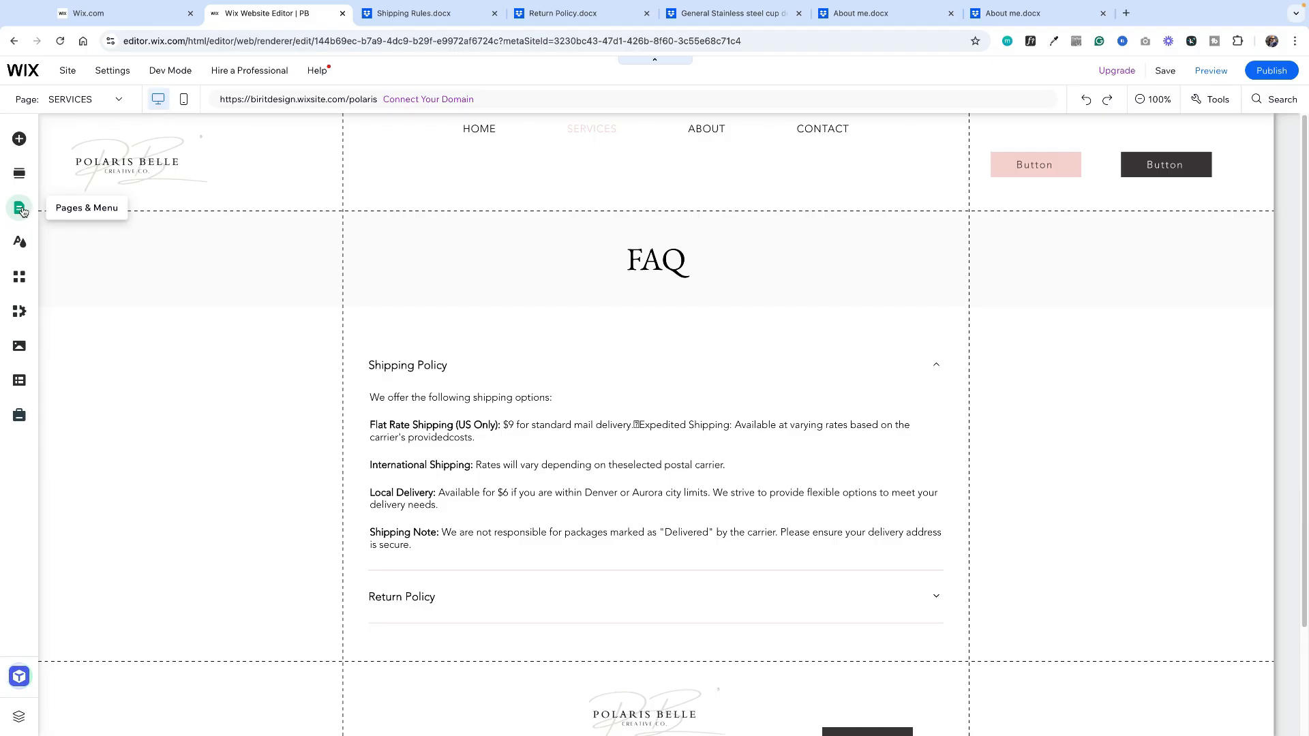
- Rename the SERVICES page as FAQ in the site menu
{"action": "left_click", "coordinate": [20, 209]}
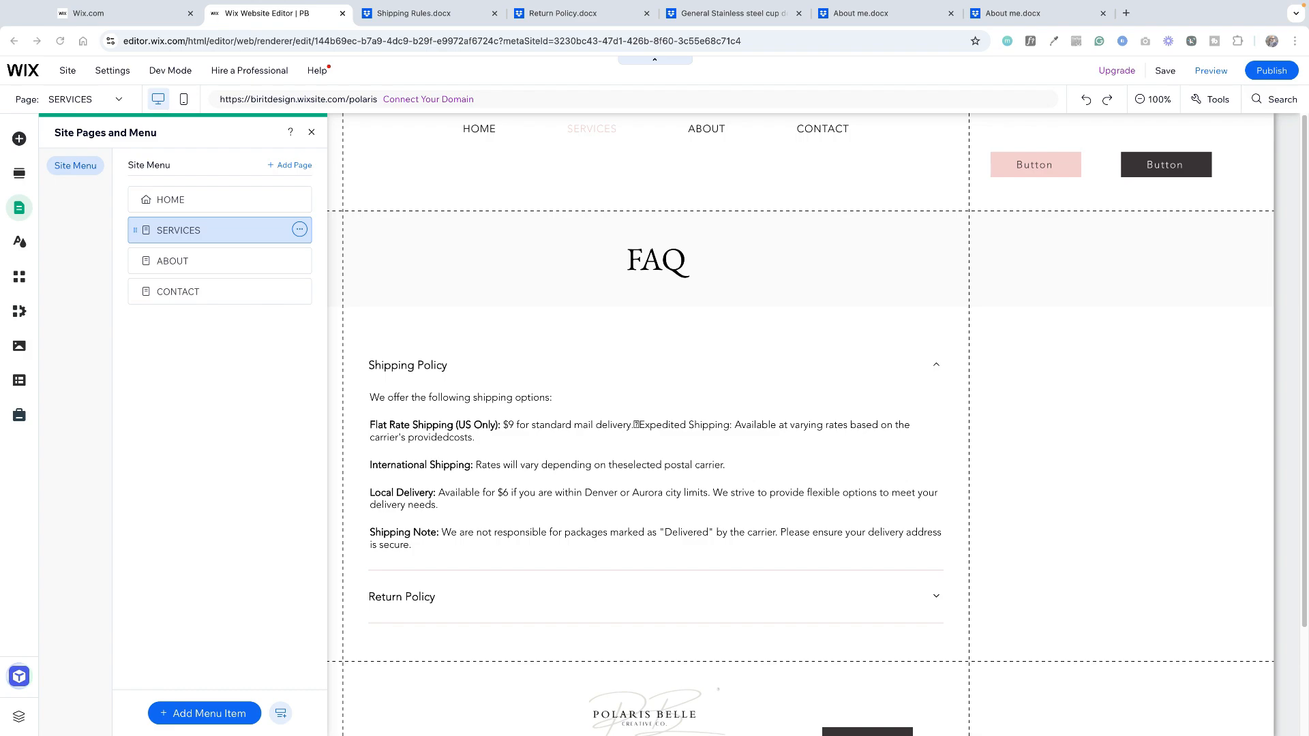
{"action": "left_click", "coordinate": [299, 231]}
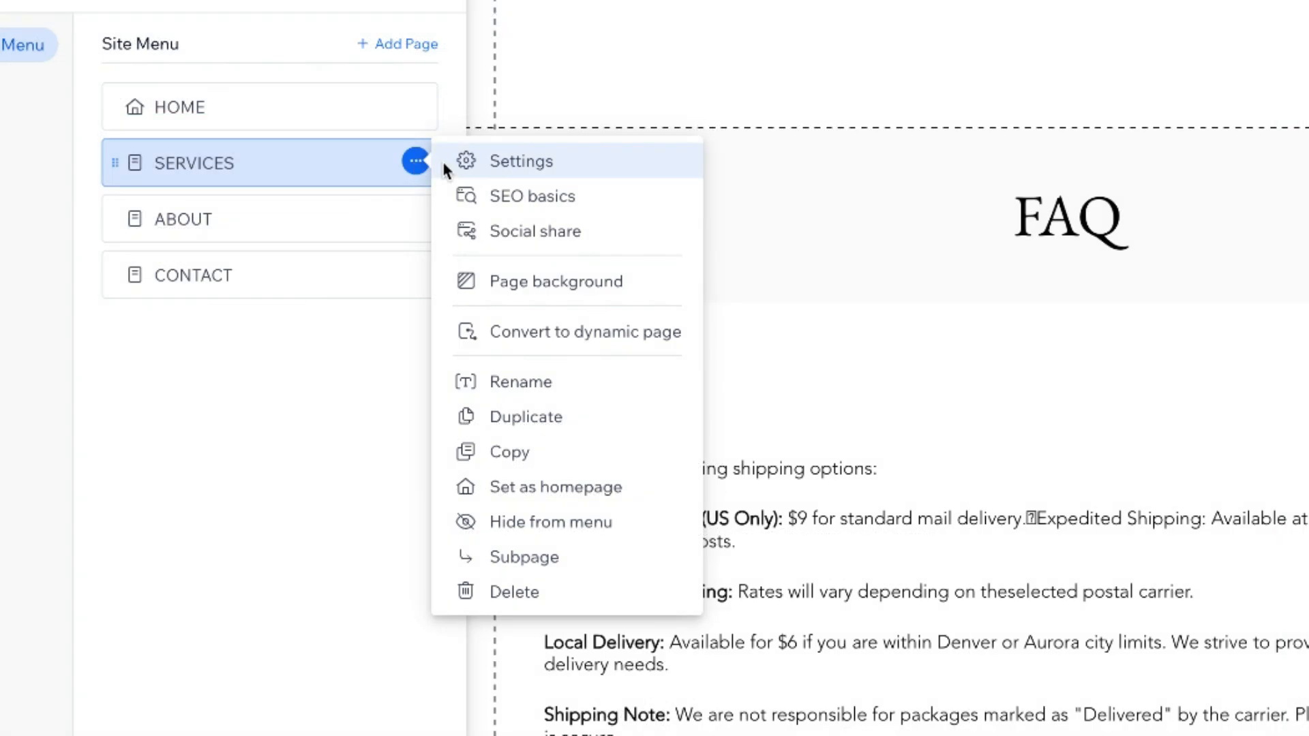
{"action": "left_click", "coordinate": [535, 384]}
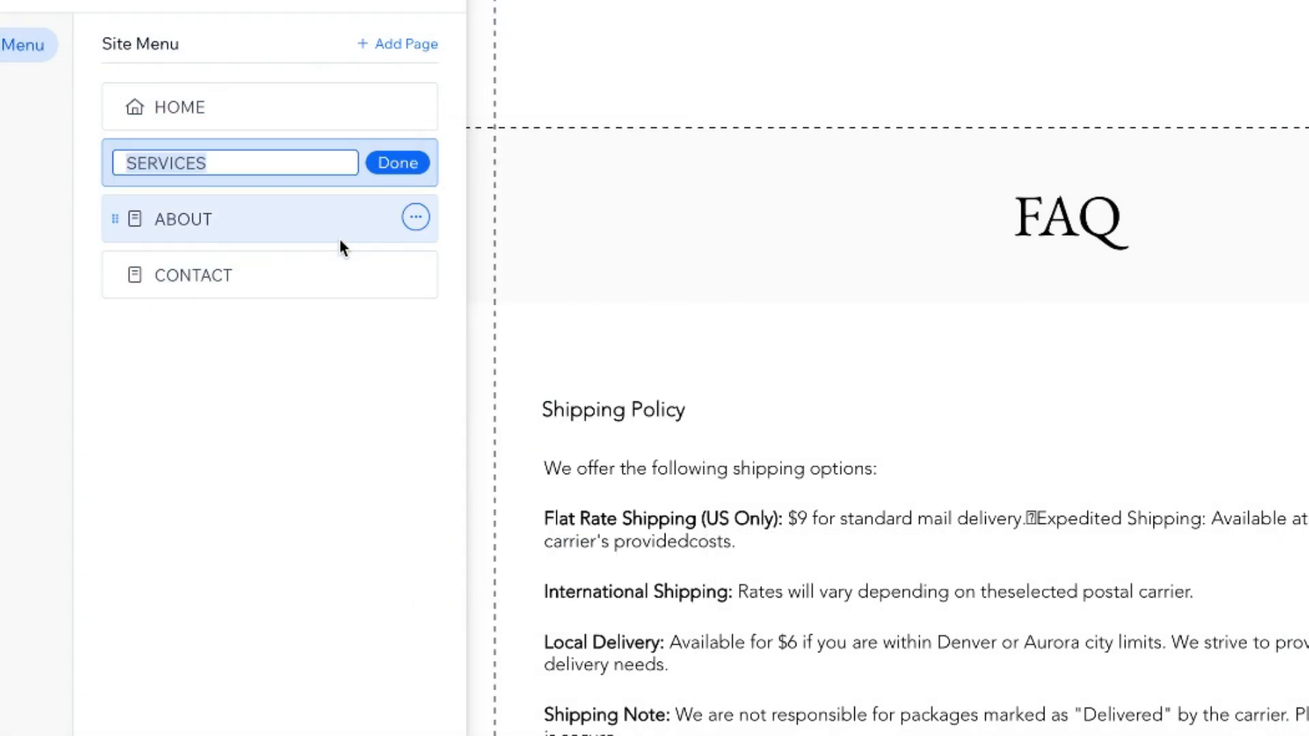
{"action": "type", "text": "FAQ"}
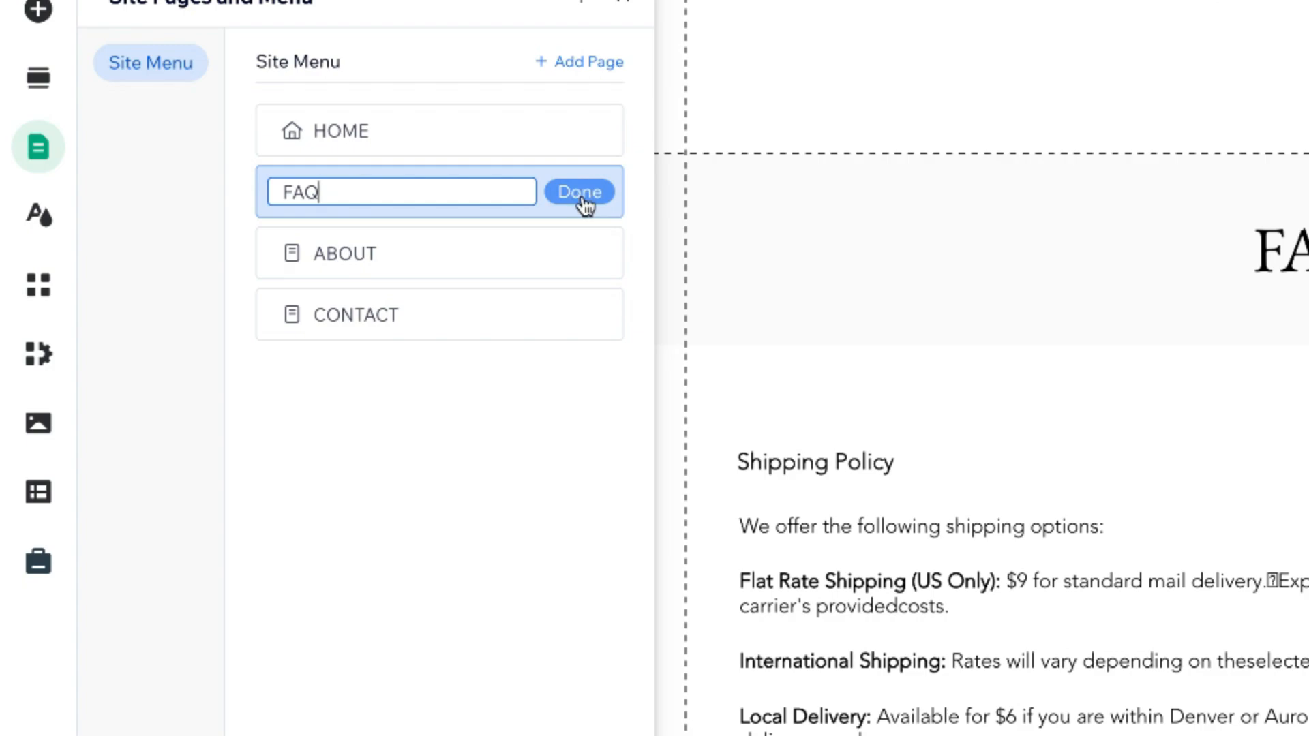
{"action": "left_click", "coordinate": [583, 200]}
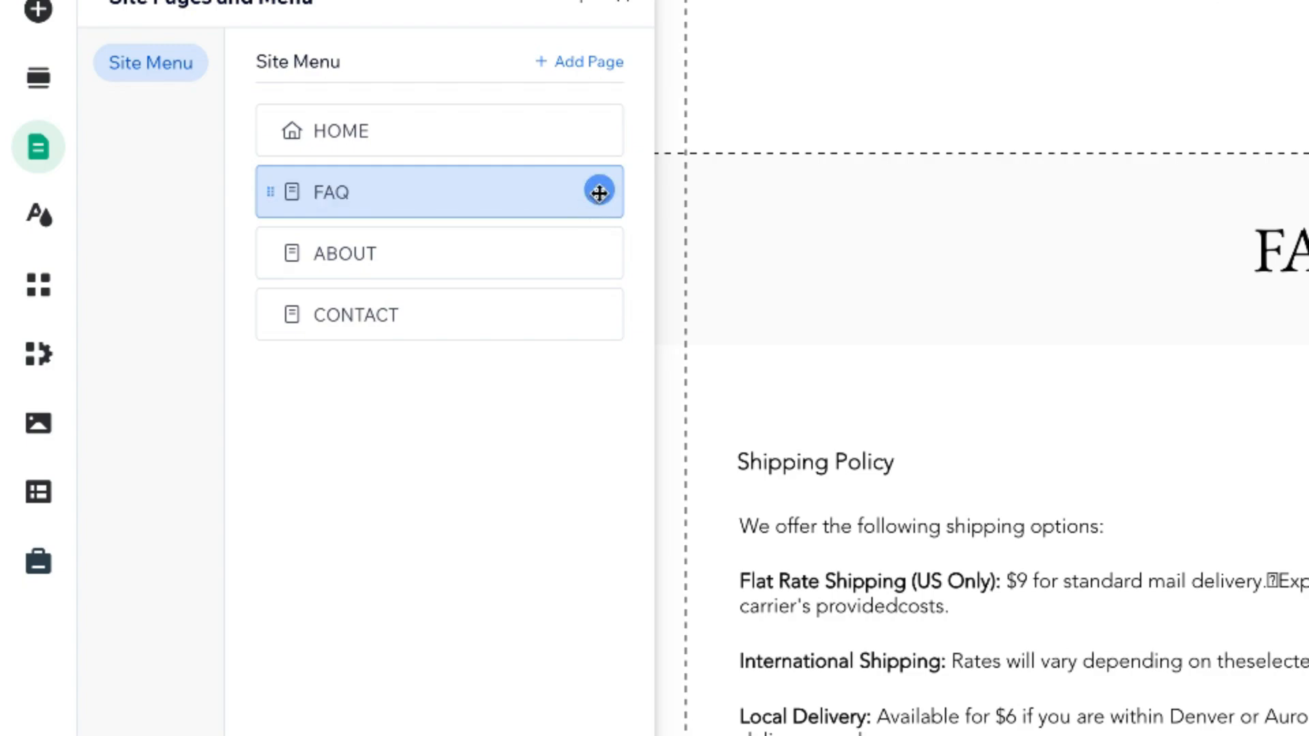
- Change the FAQ page's URL slug to "faq" in its SEO basics and close the page settings
{"action": "left_click", "coordinate": [600, 194]}
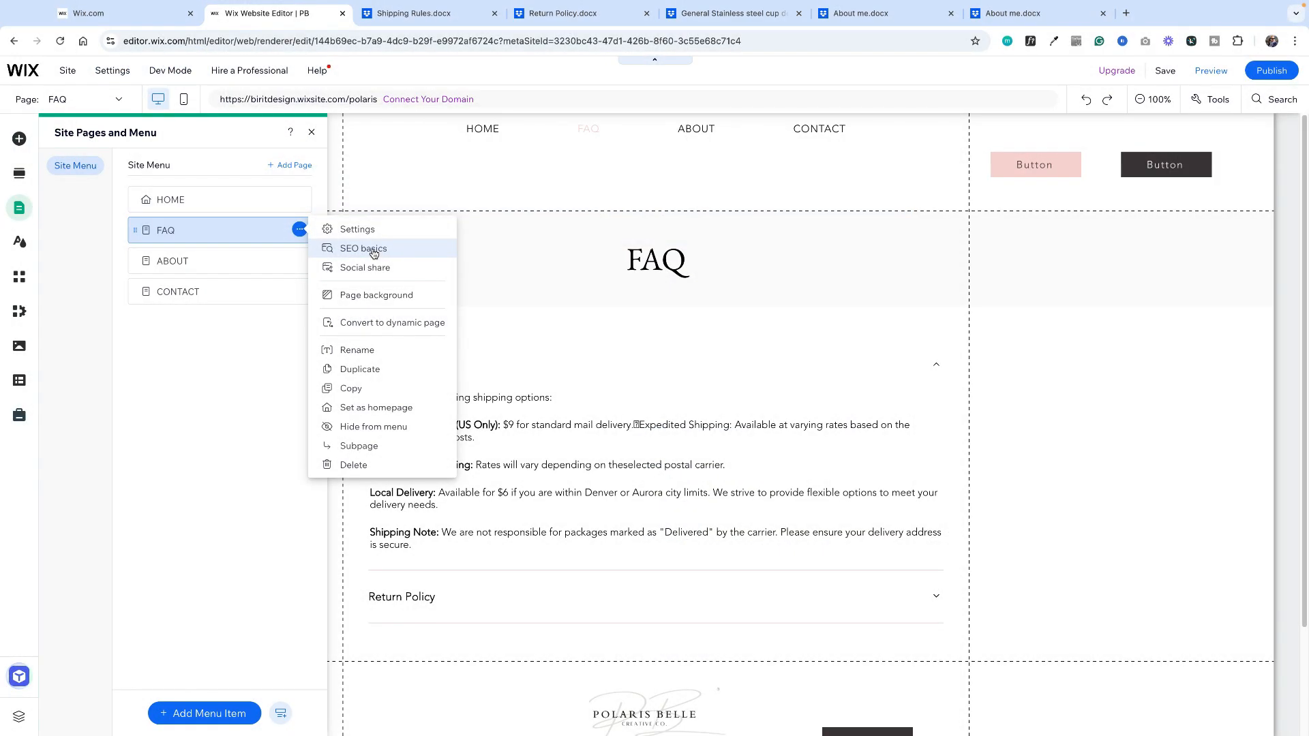
{"action": "left_click", "coordinate": [364, 249]}
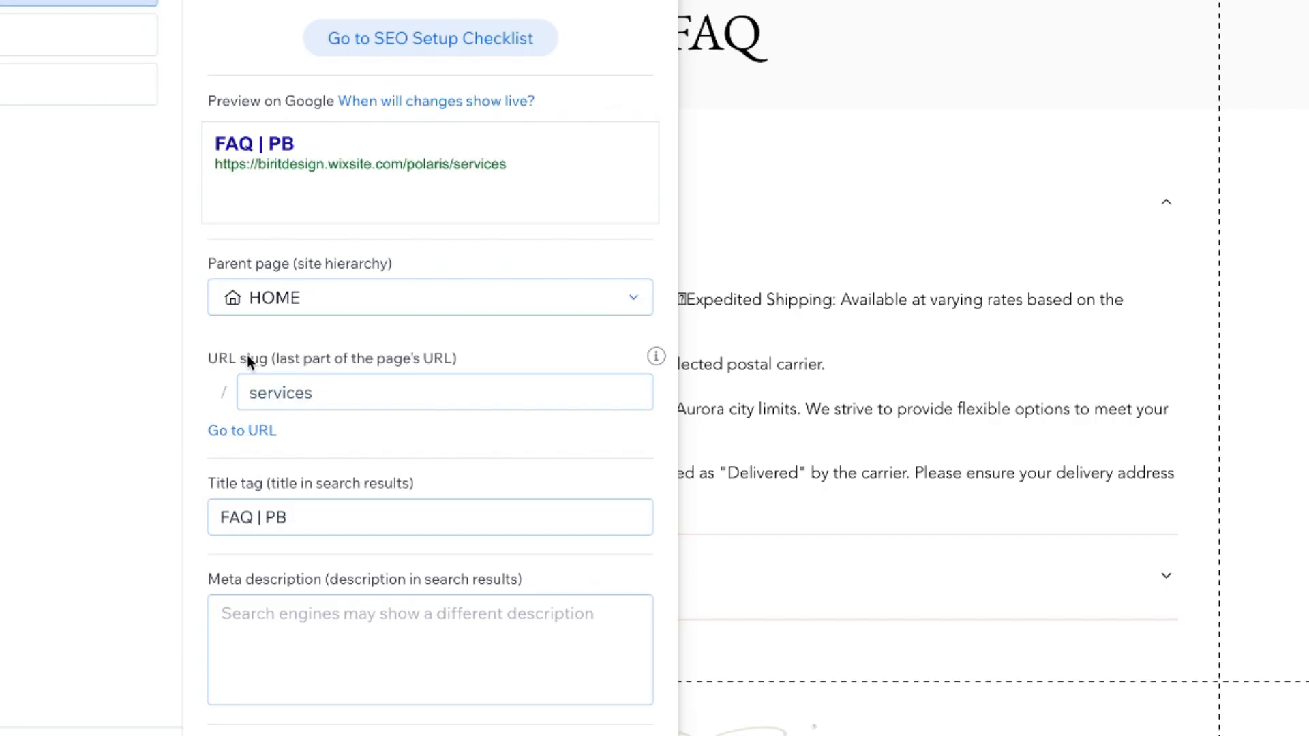
{"action": "left_click", "coordinate": [317, 407]}
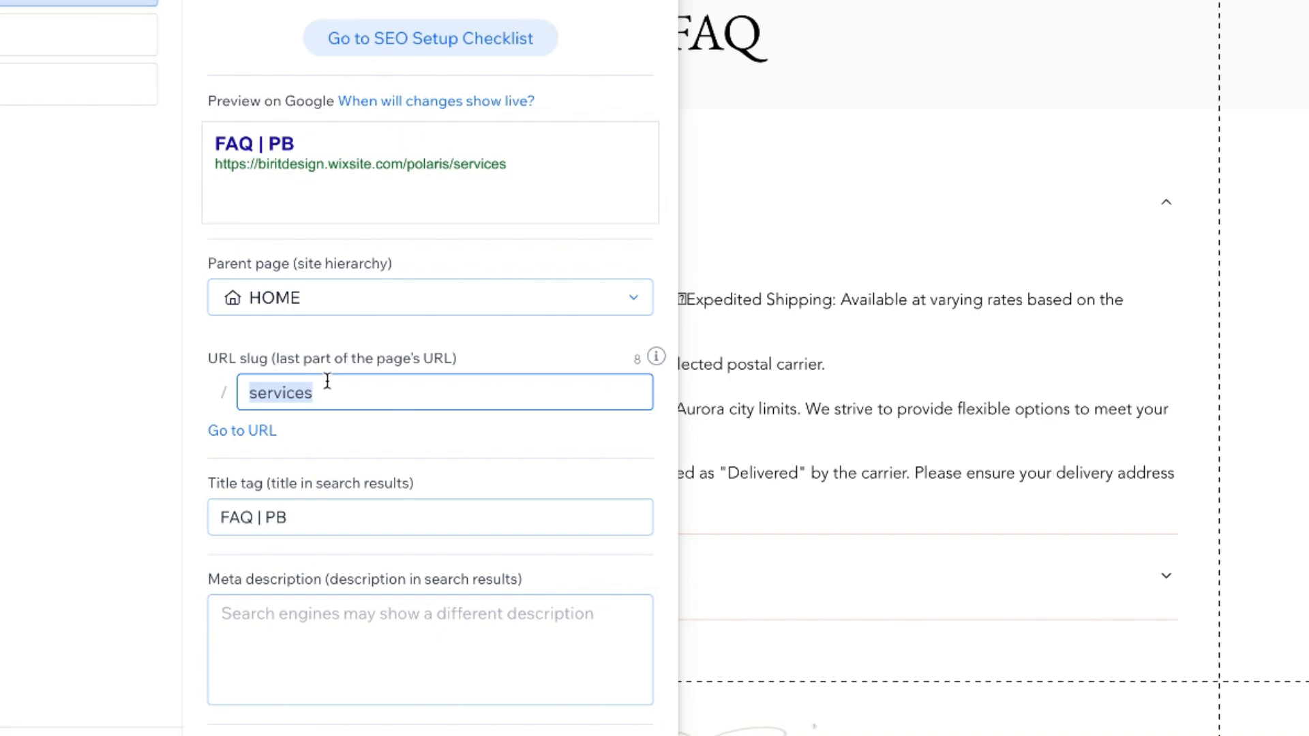
{"action": "type", "text": "faq"}
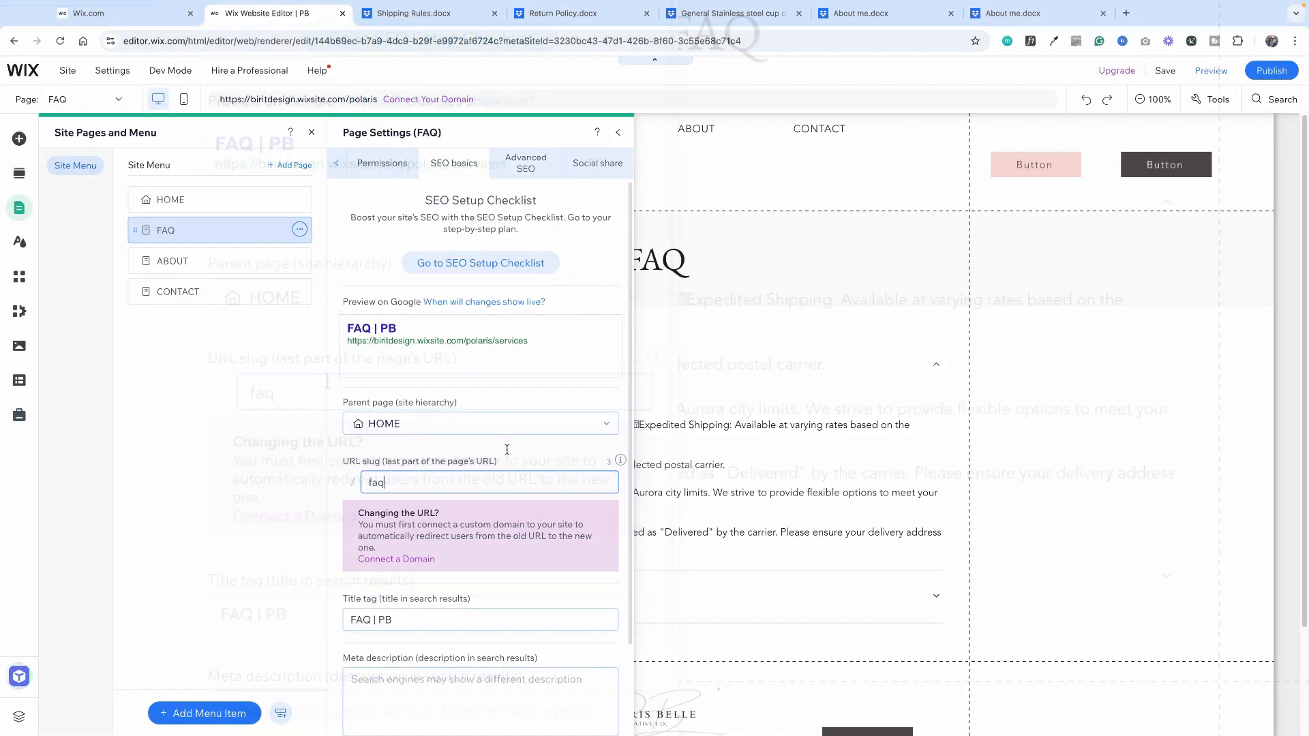
{"action": "key", "text": "Return"}
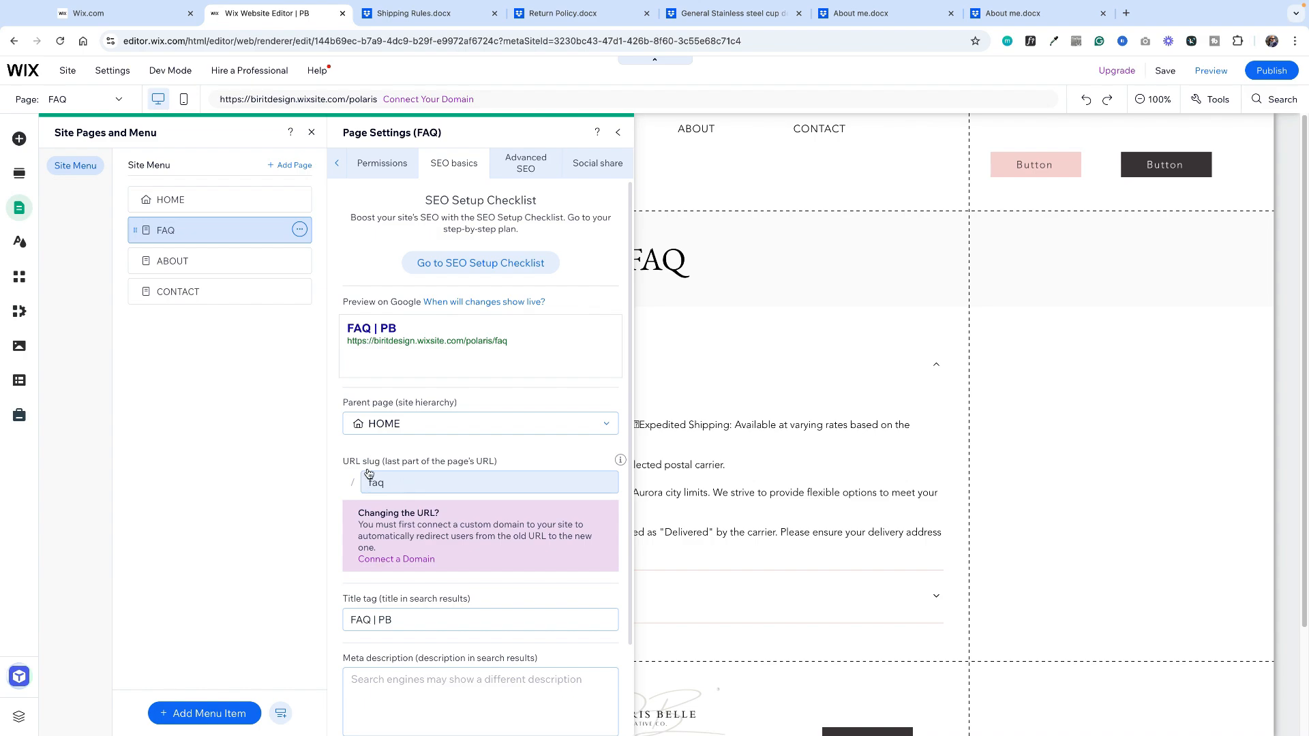
{"action": "left_click", "coordinate": [618, 132]}
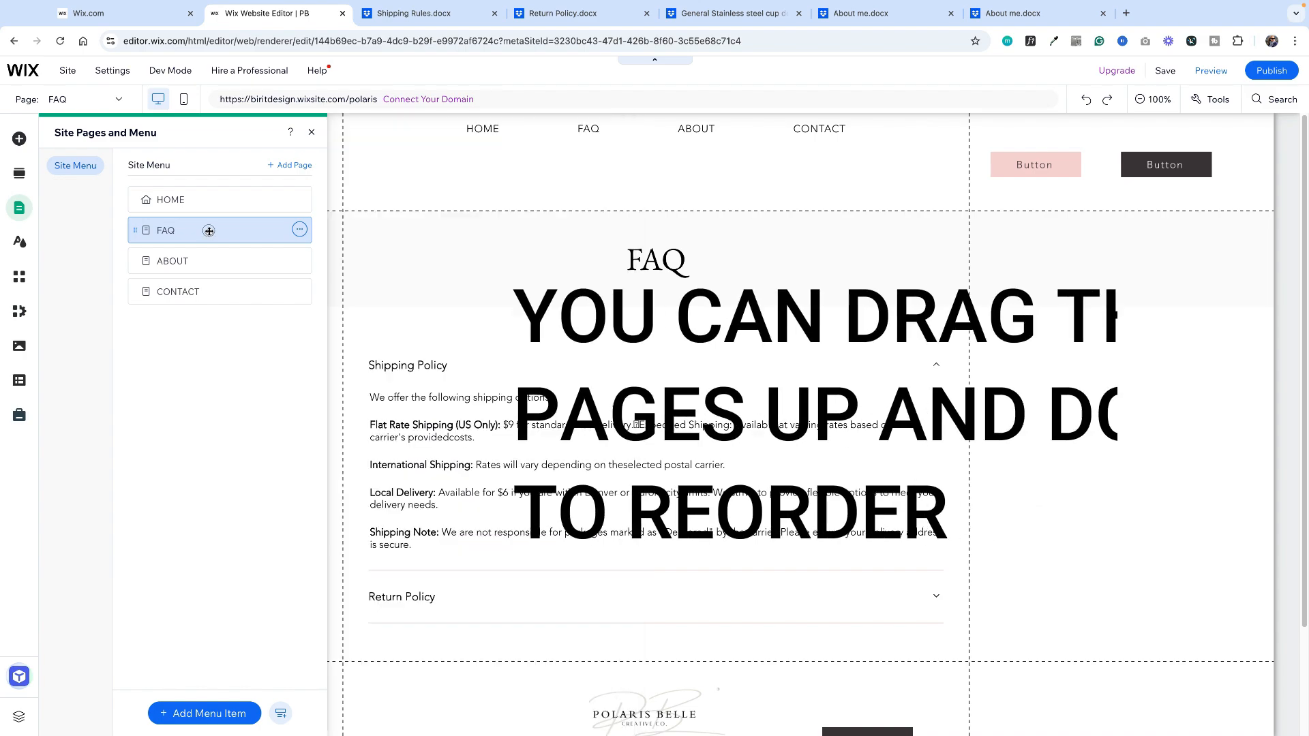
- Move the FAQ page below ABOUT in the site menu and open the HOME page to look it over
{"action": "left_click_drag", "start_coordinate": [210, 232], "coordinate": [206, 261]}
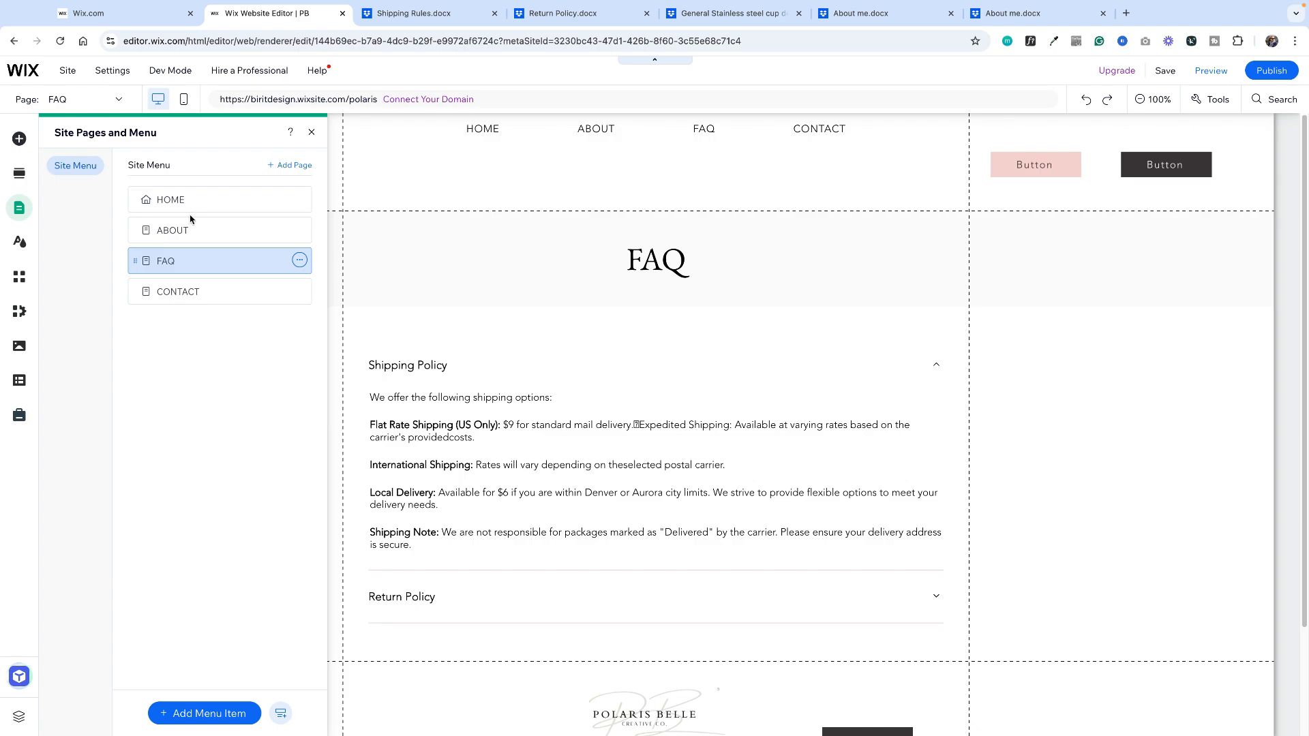
{"action": "left_click", "coordinate": [202, 201]}
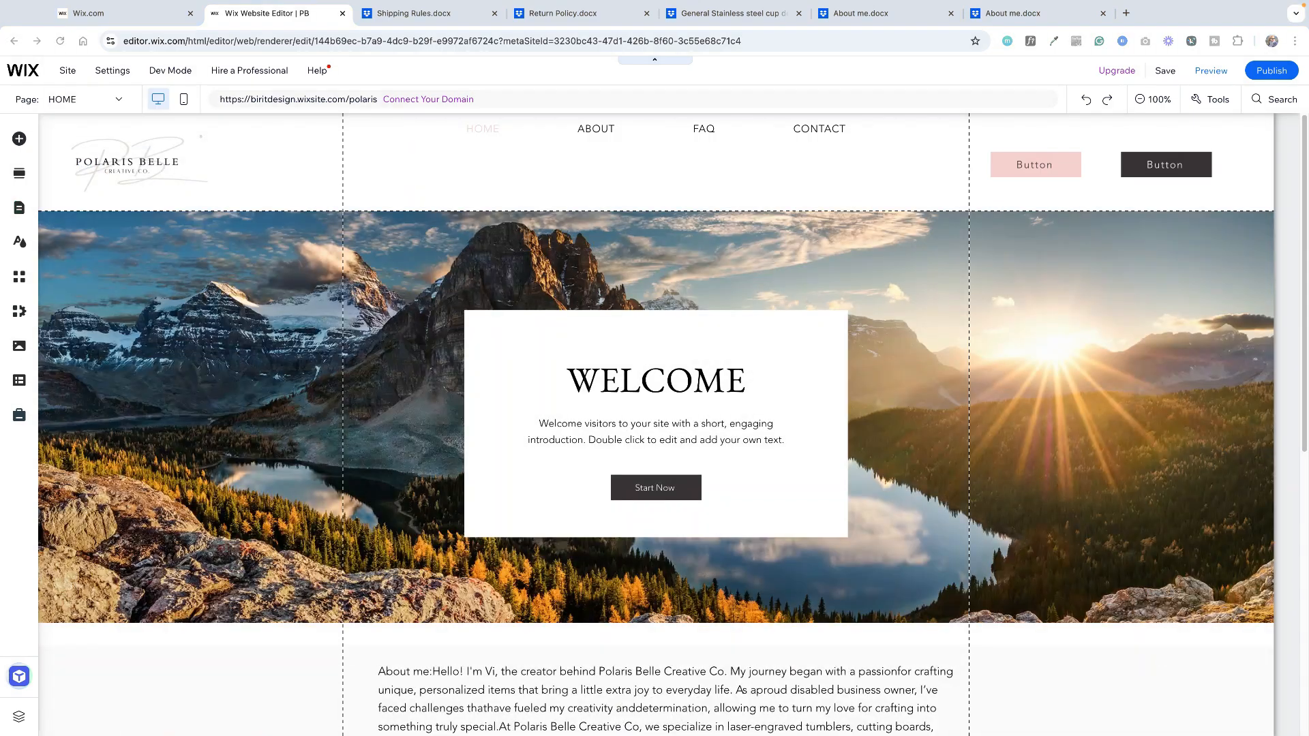
{"action": "scroll", "coordinate": [654, 423], "scroll_direction": "down", "scroll_amount": 3}
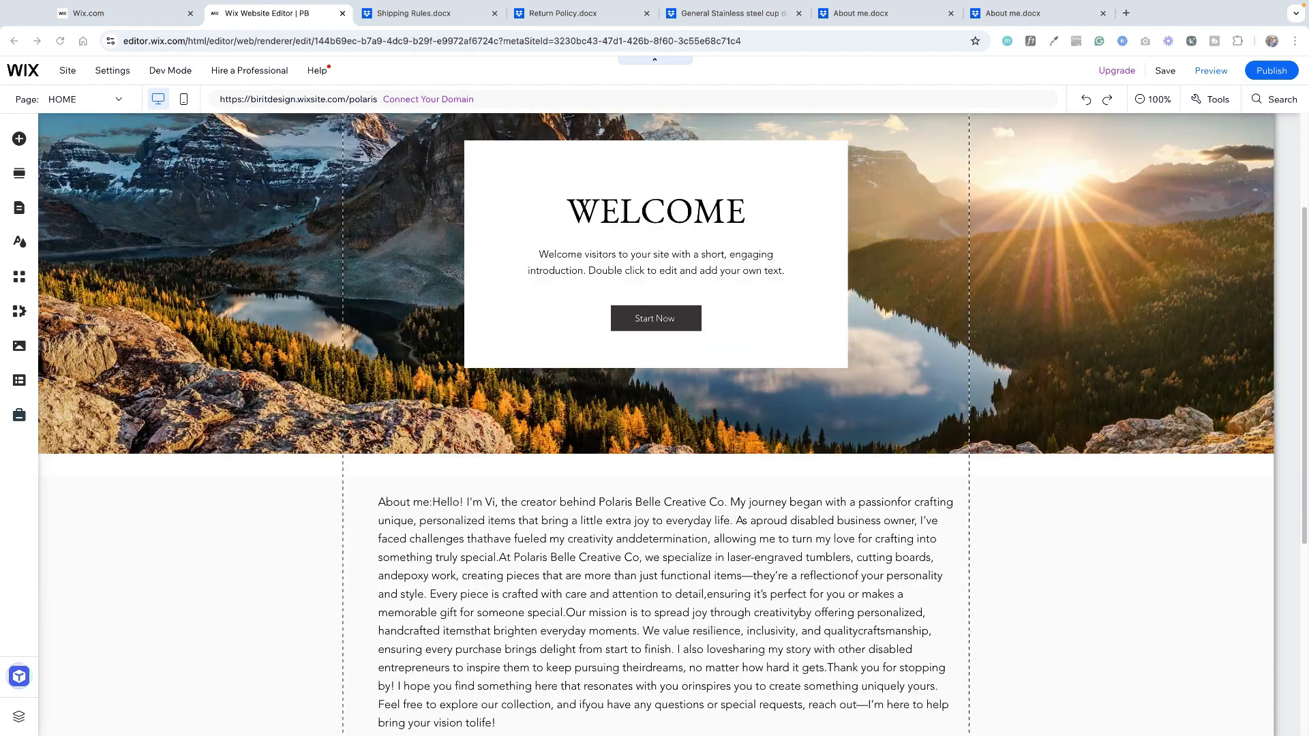
{"action": "scroll", "coordinate": [654, 423], "scroll_direction": "up", "scroll_amount": 3}
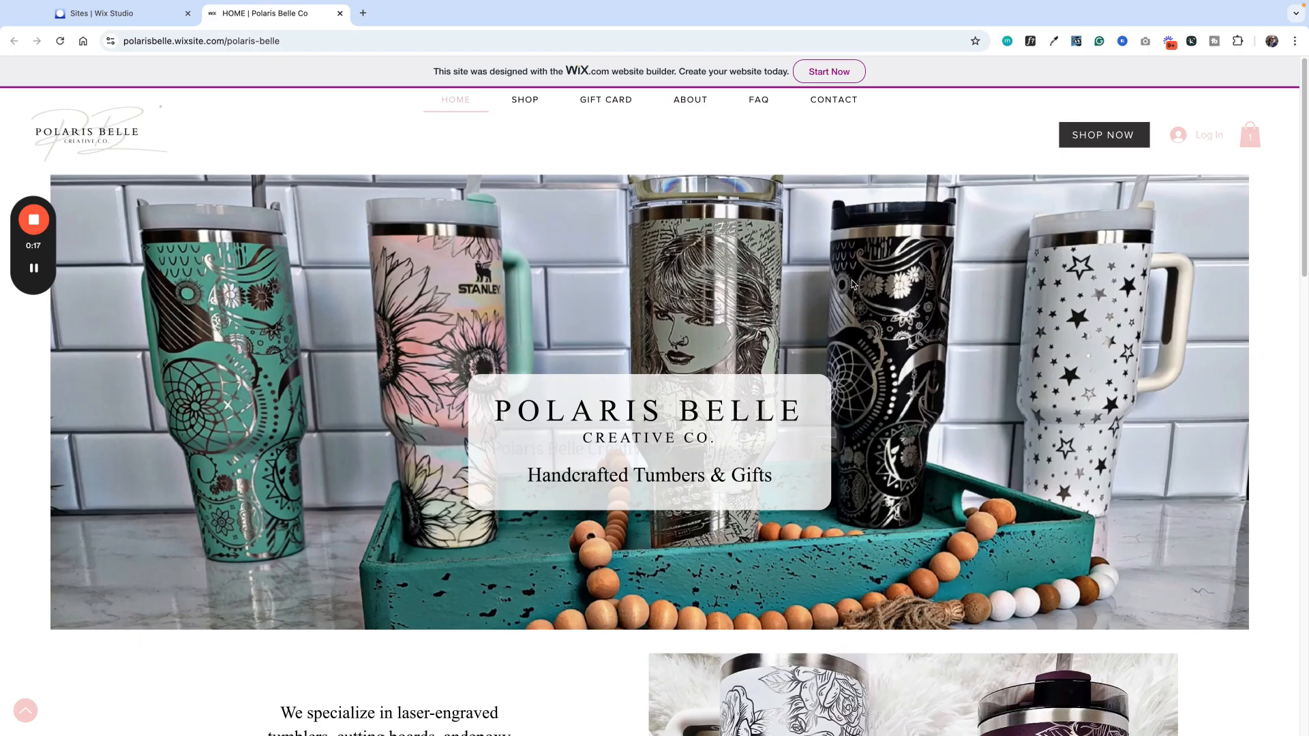
- Examine the published Polaris Belle site's FAQ page, going through its question categories from Contact & Support to Order Issues
{"action": "left_click", "coordinate": [754, 106]}
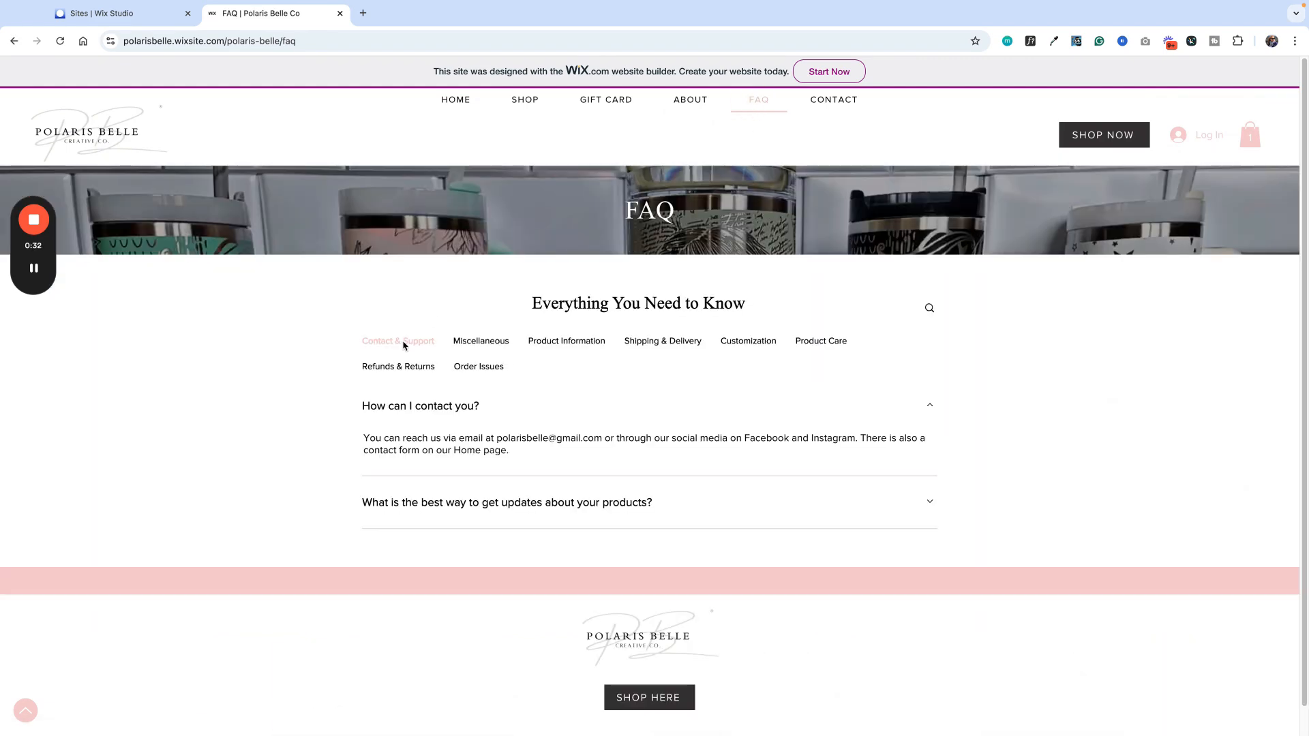
{"action": "left_click", "coordinate": [479, 343]}
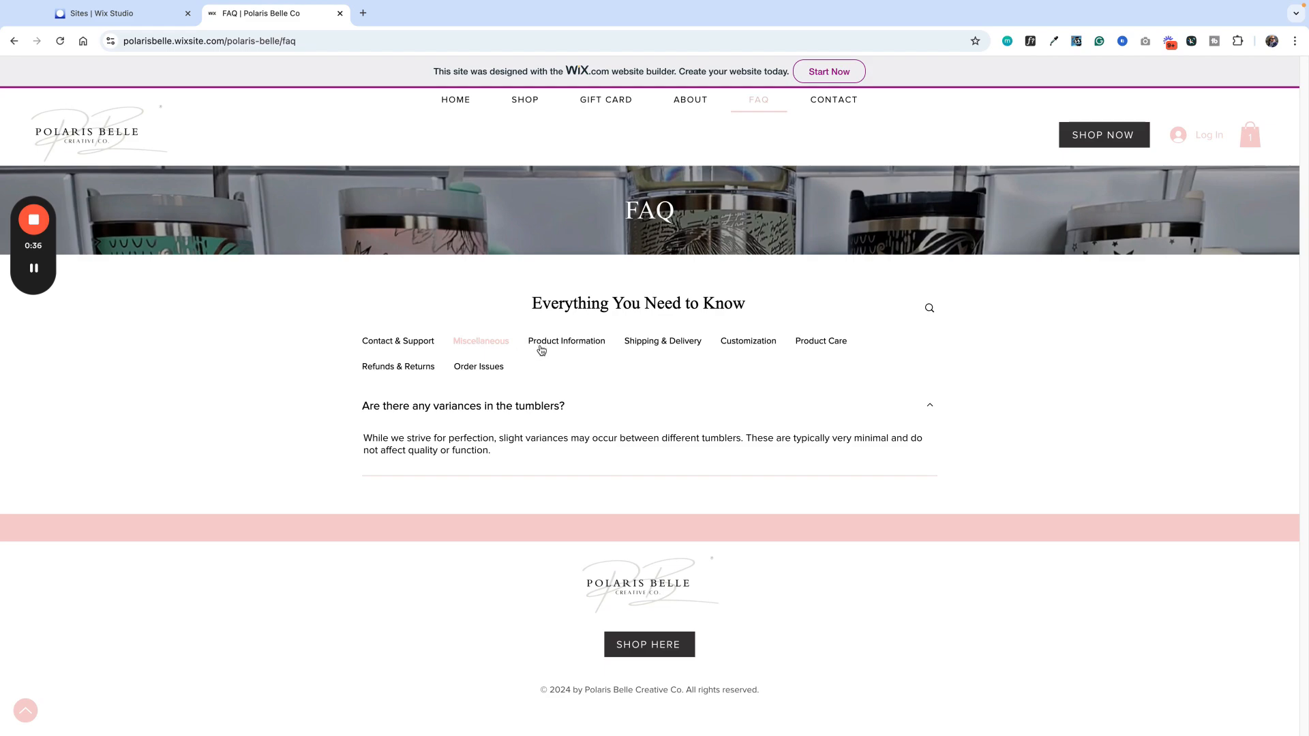
{"action": "left_click", "coordinate": [559, 347]}
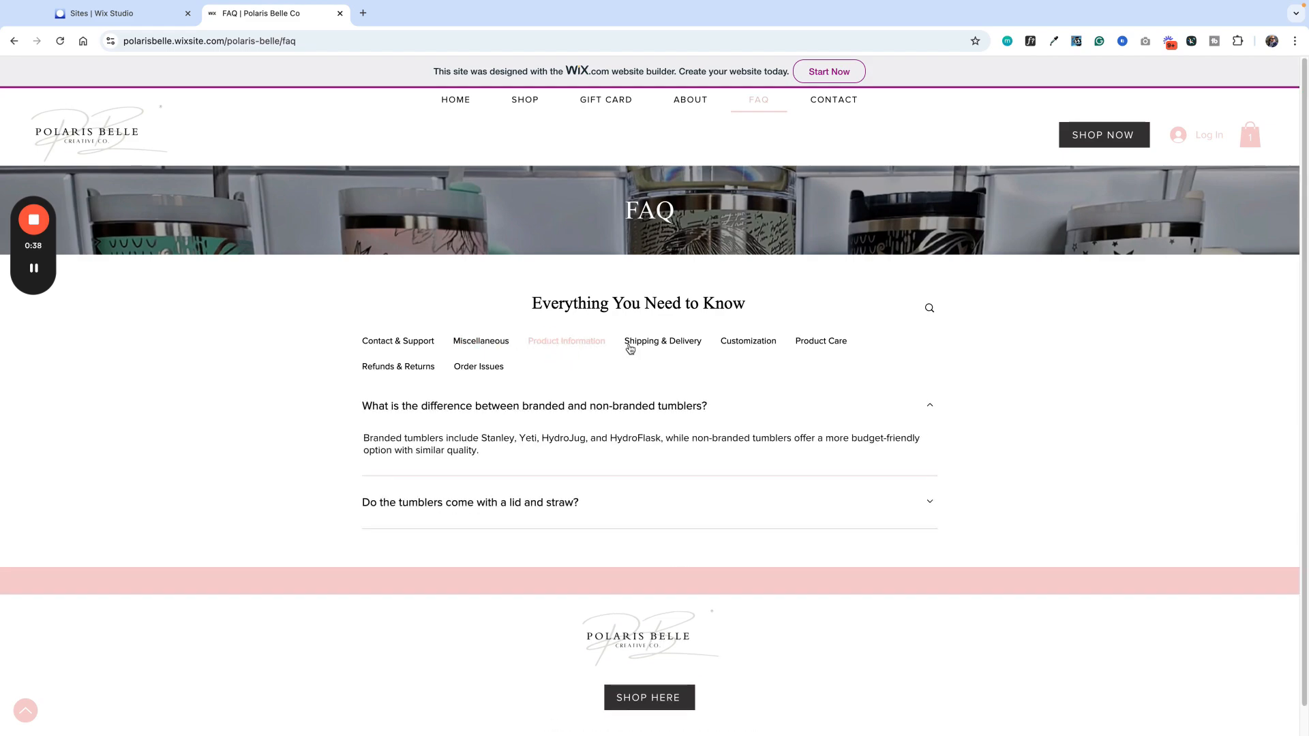
{"action": "left_click", "coordinate": [660, 343]}
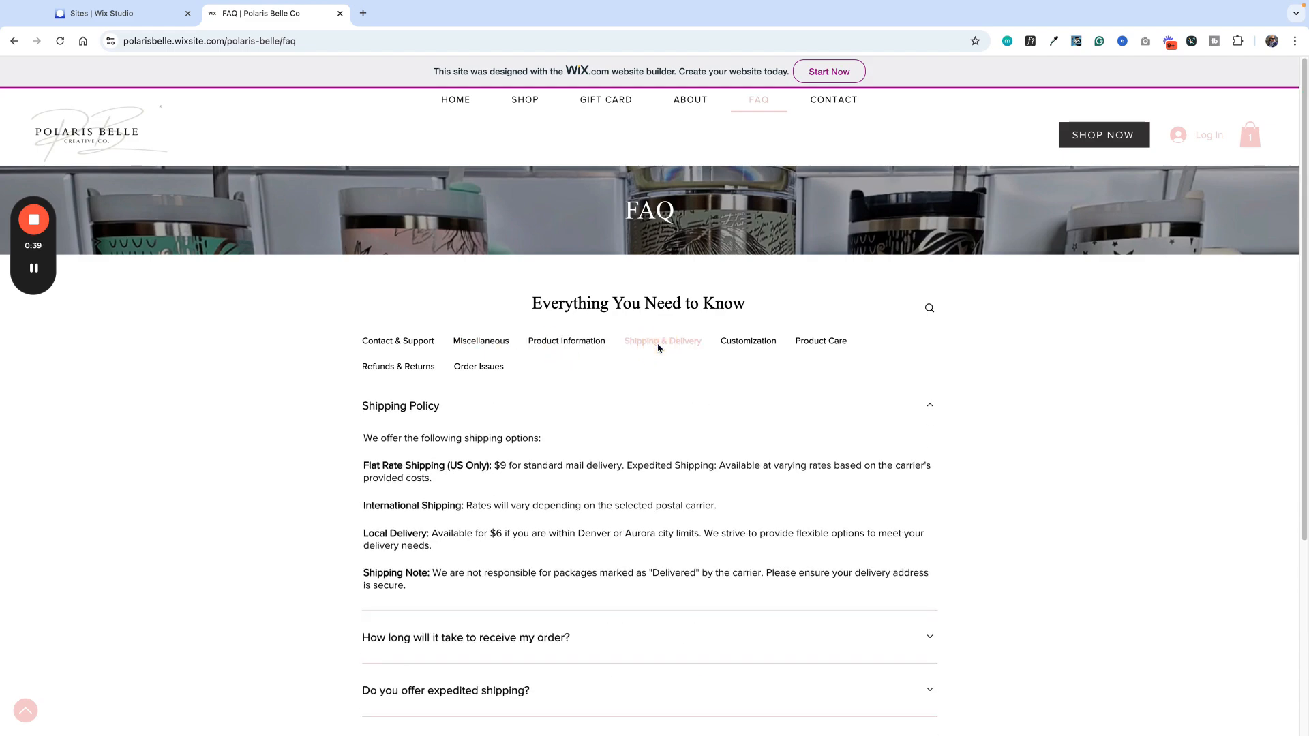
{"action": "left_click", "coordinate": [763, 347]}
{"action": "left_click", "coordinate": [831, 348]}
{"action": "left_click", "coordinate": [489, 344]}
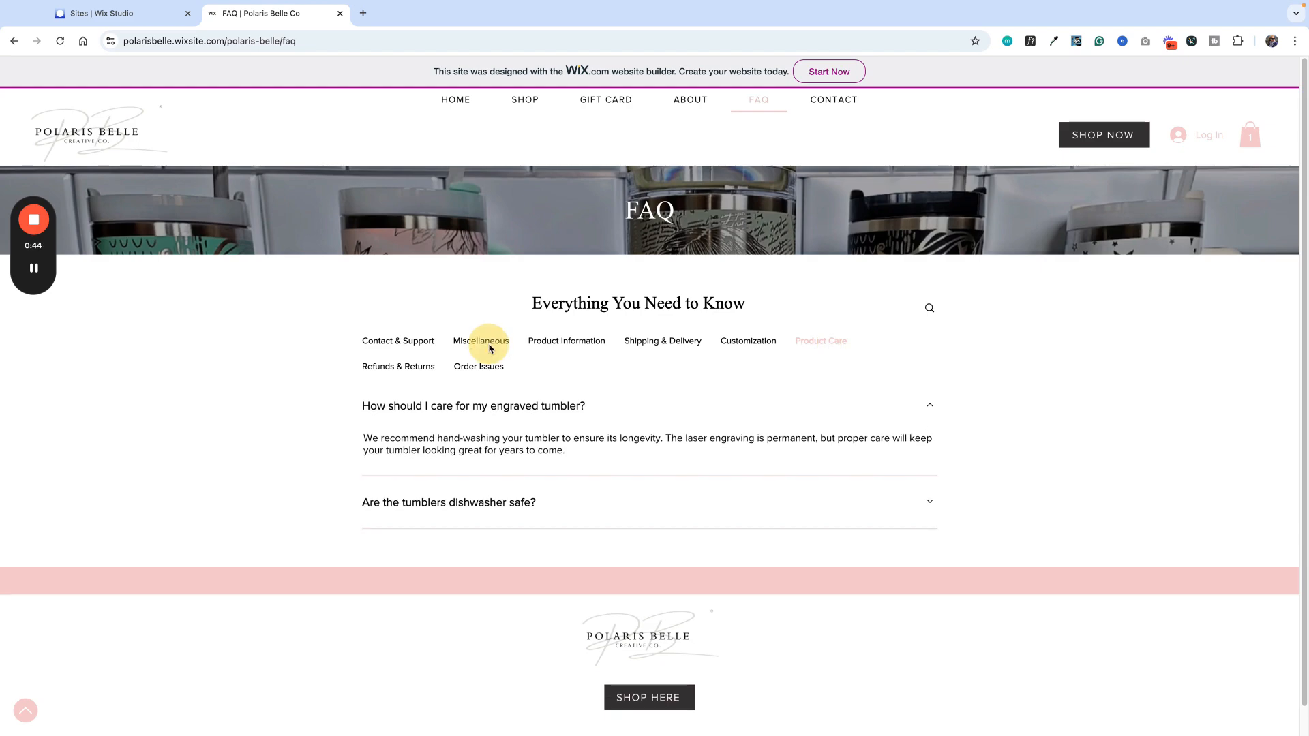
{"action": "left_click", "coordinate": [428, 348]}
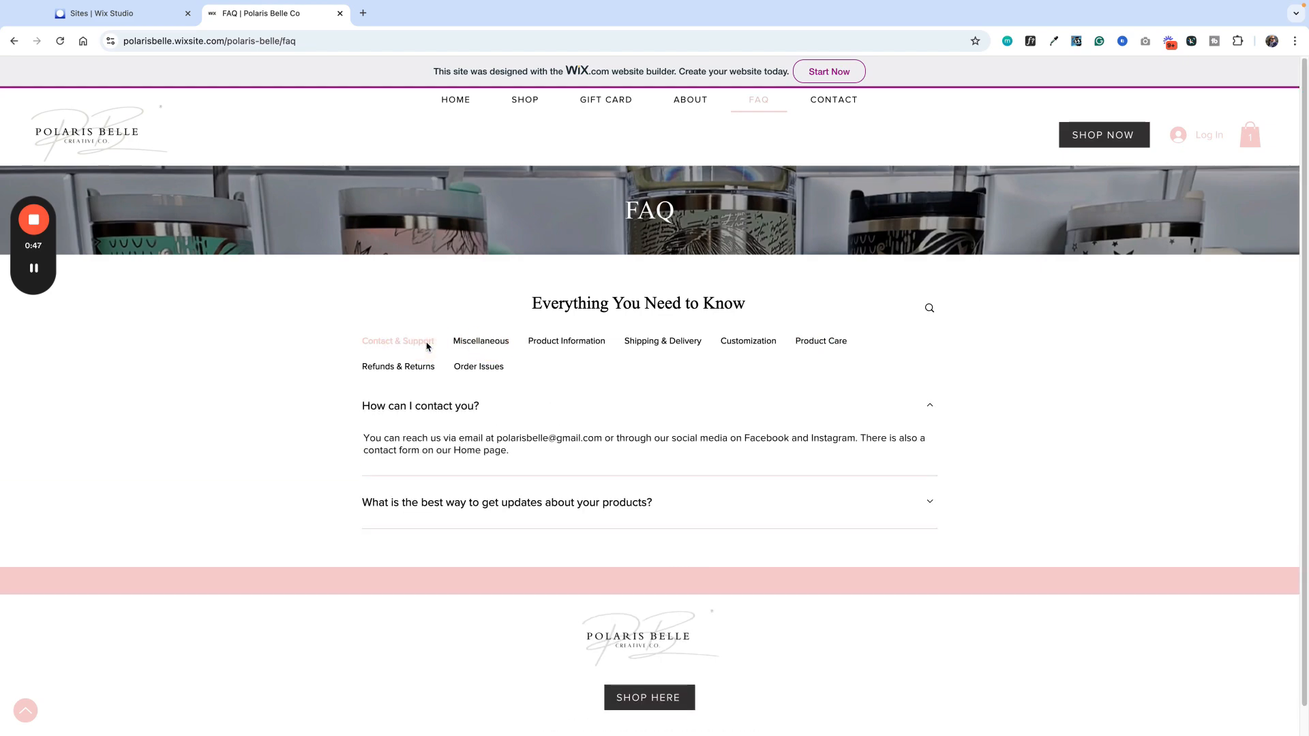
{"action": "left_click", "coordinate": [420, 369]}
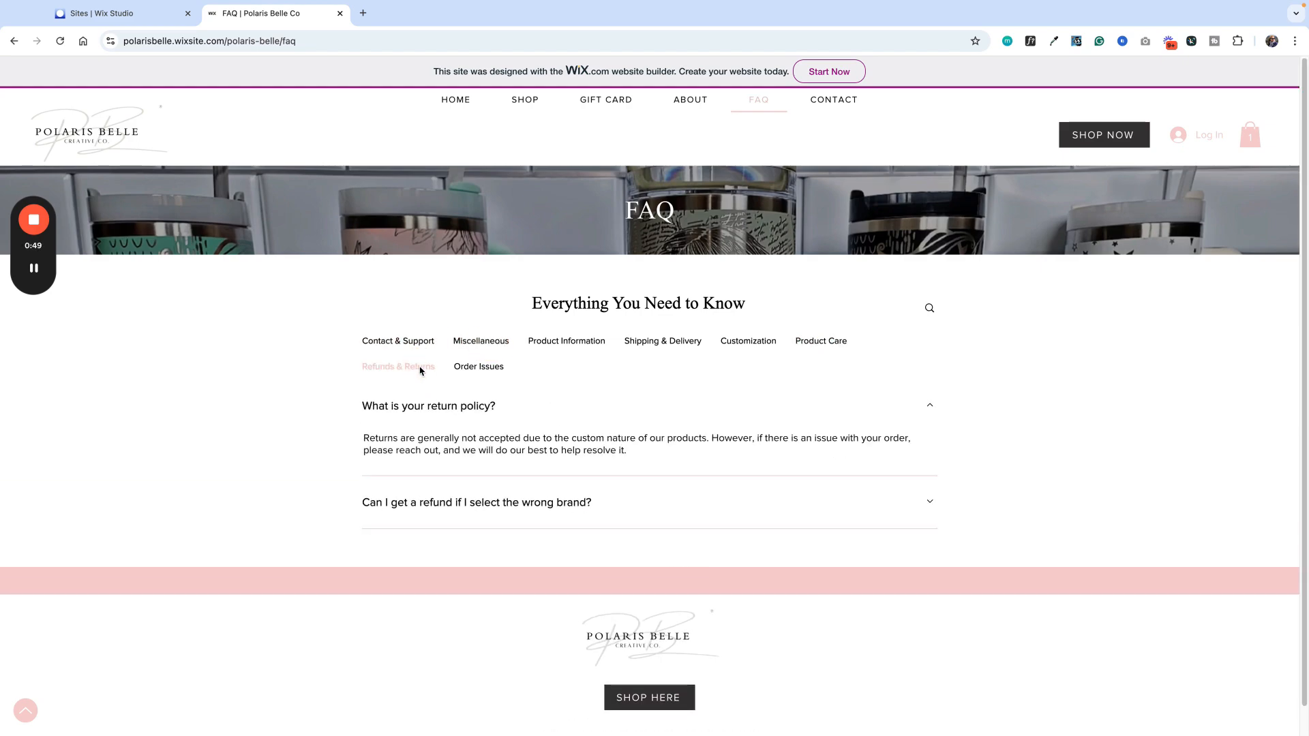
{"action": "left_click", "coordinate": [469, 368]}
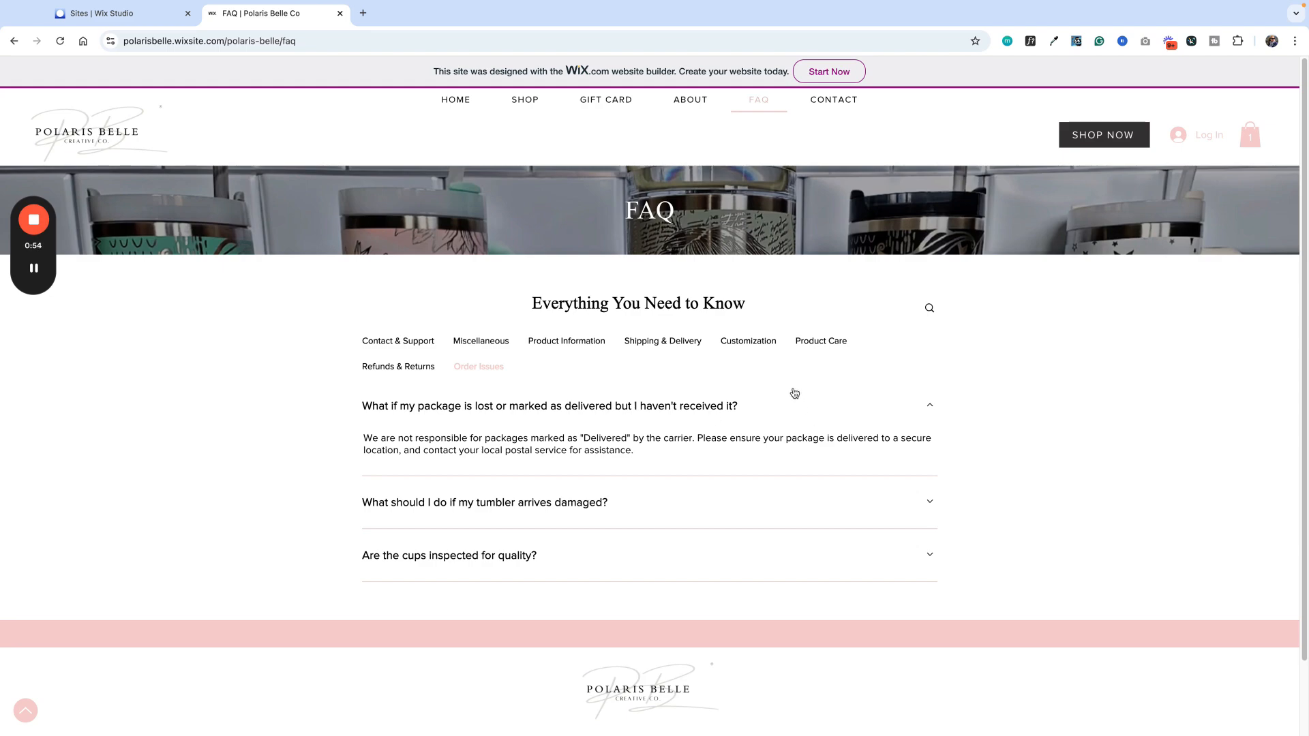
- Open the Boho Moon engraved tumbler from the published site's shop and review its description, return policy and shipping info
{"action": "left_click", "coordinate": [521, 105]}
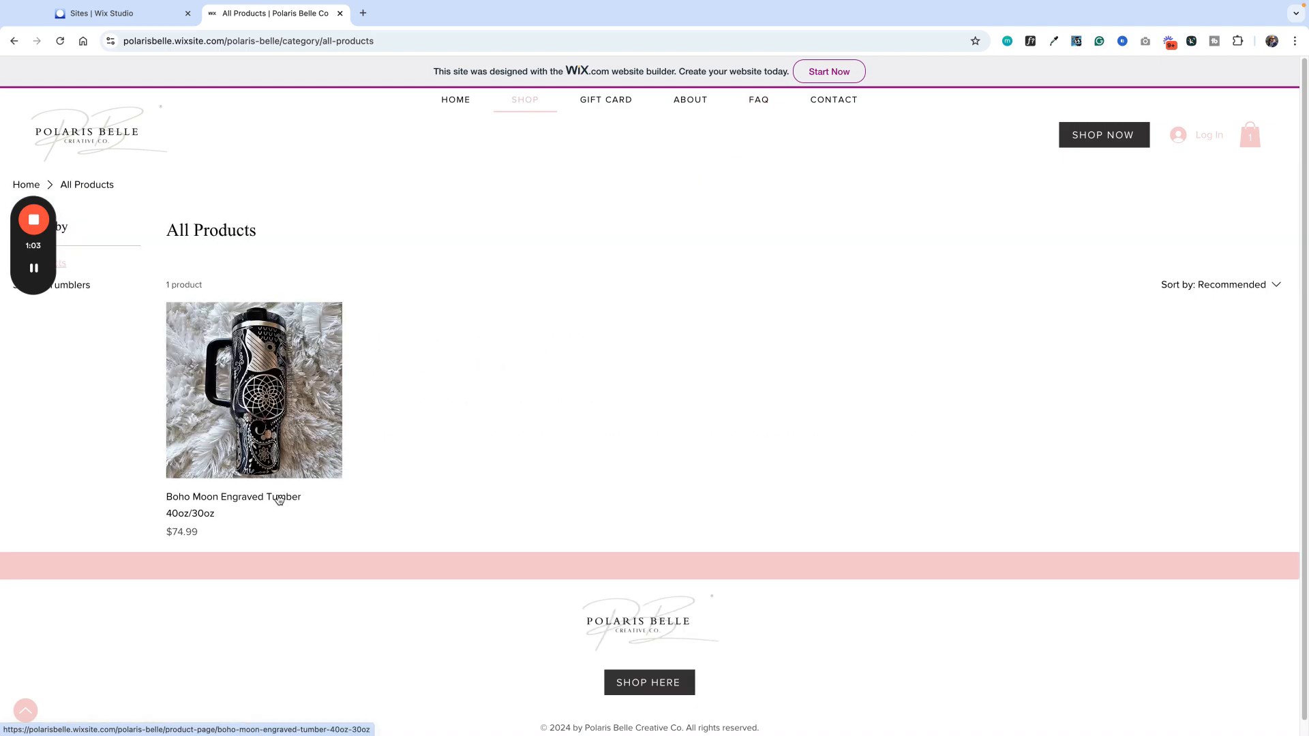
{"action": "left_click", "coordinate": [279, 499]}
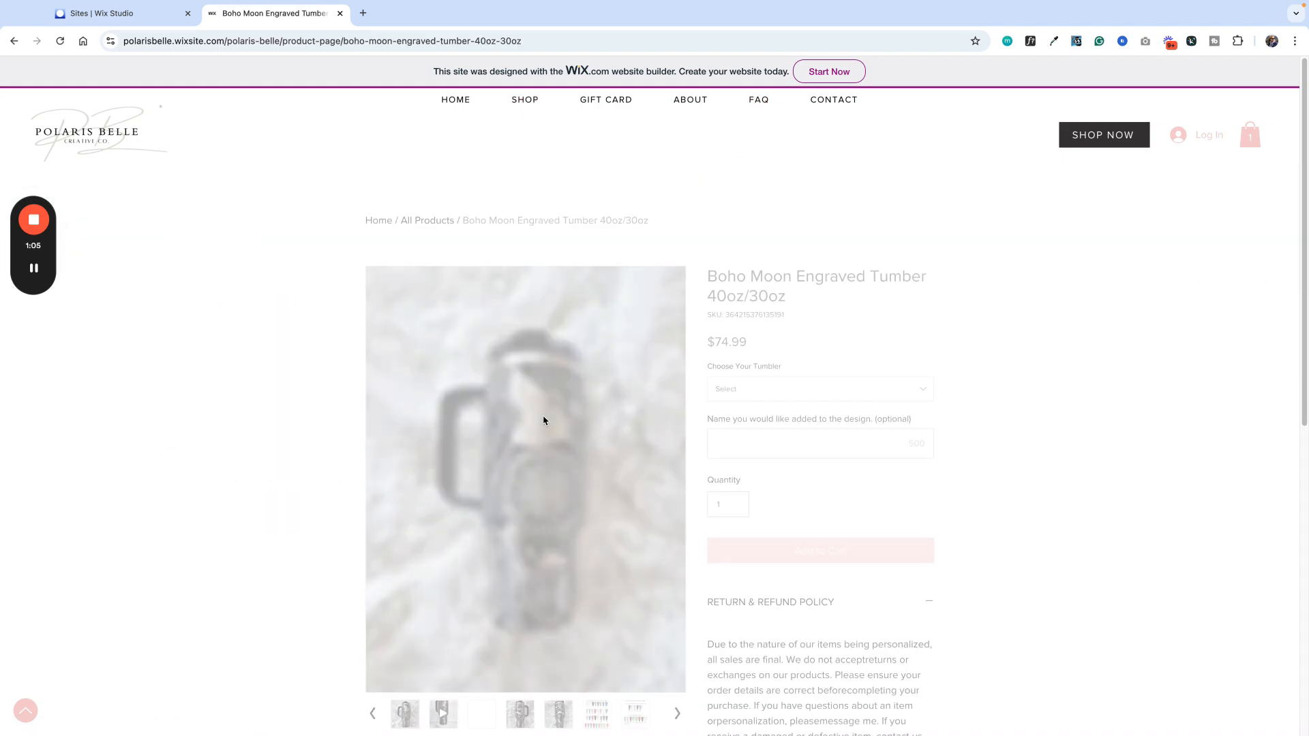
{"action": "scroll", "coordinate": [579, 418], "scroll_direction": "down", "scroll_amount": 5}
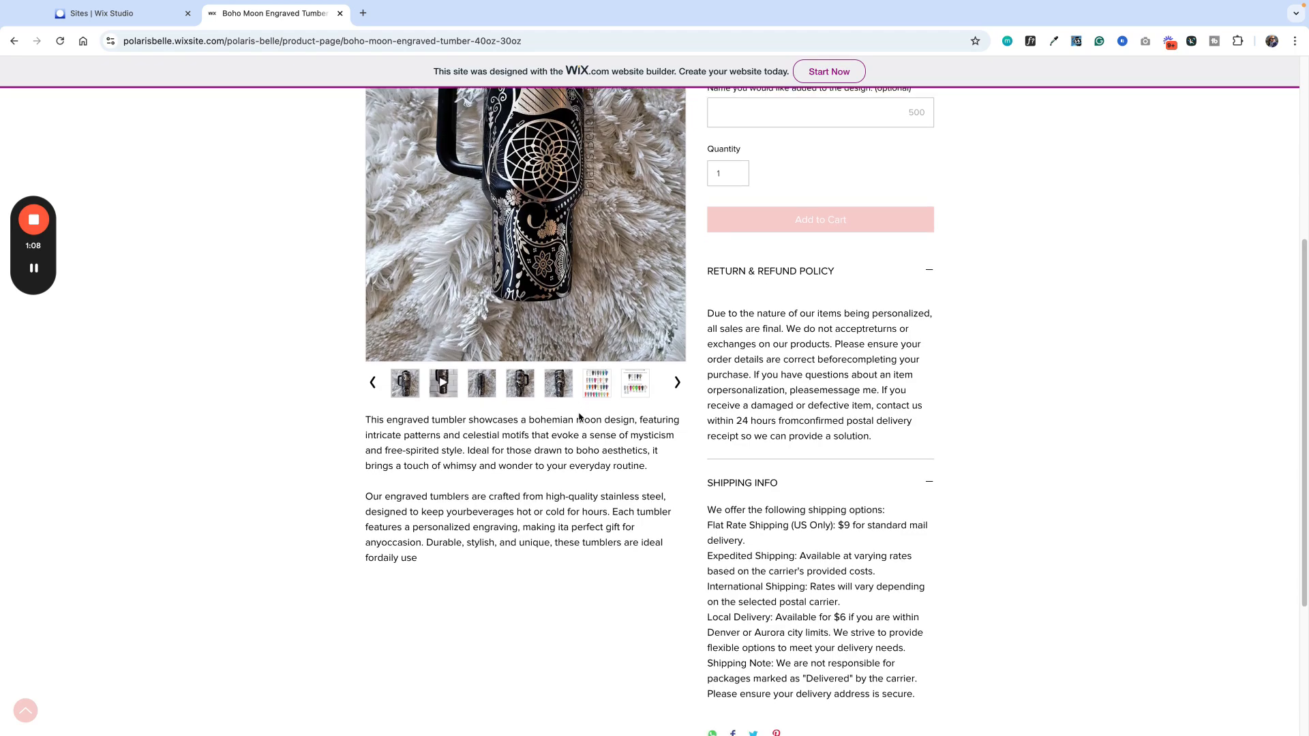
{"action": "scroll", "coordinate": [579, 417], "scroll_direction": "down", "scroll_amount": 3}
{"action": "scroll", "coordinate": [578, 415], "scroll_direction": "up", "scroll_amount": 8}
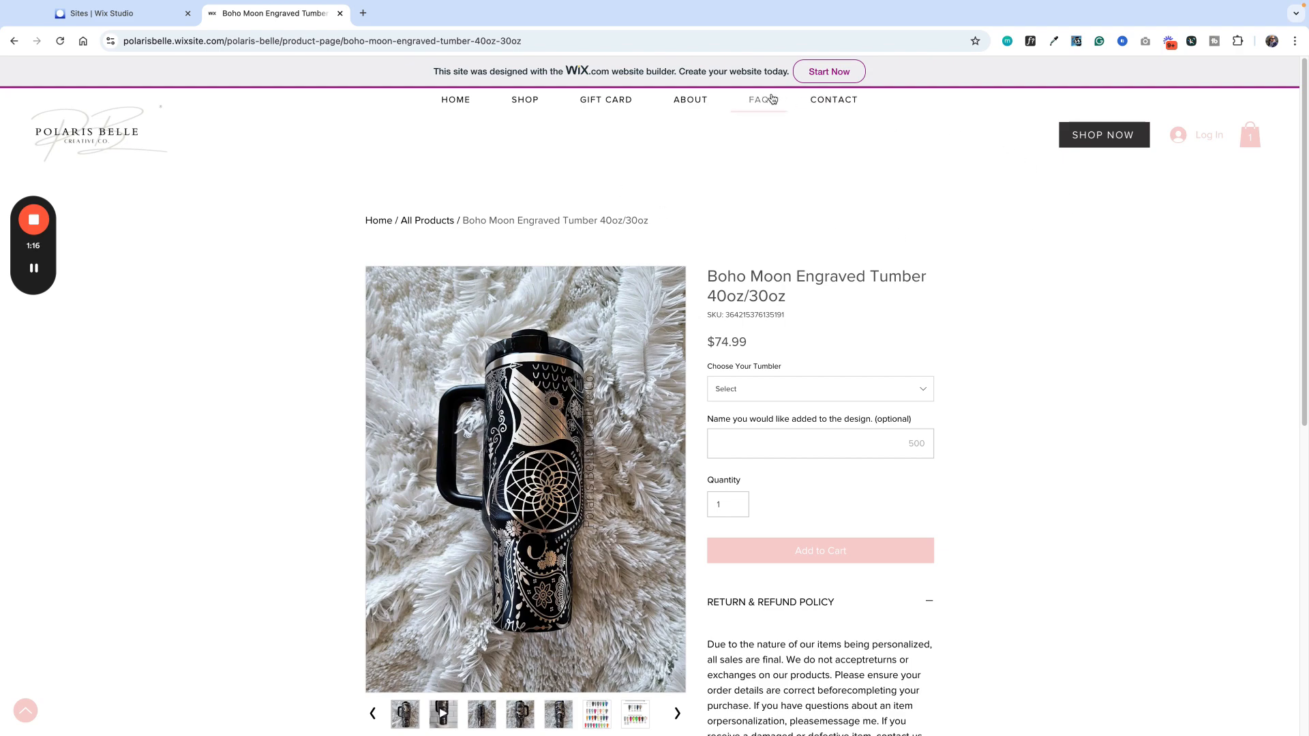
- Look through the published site's Gift Card page and the hero and introduction sections of its home page
{"action": "left_click", "coordinate": [453, 101]}
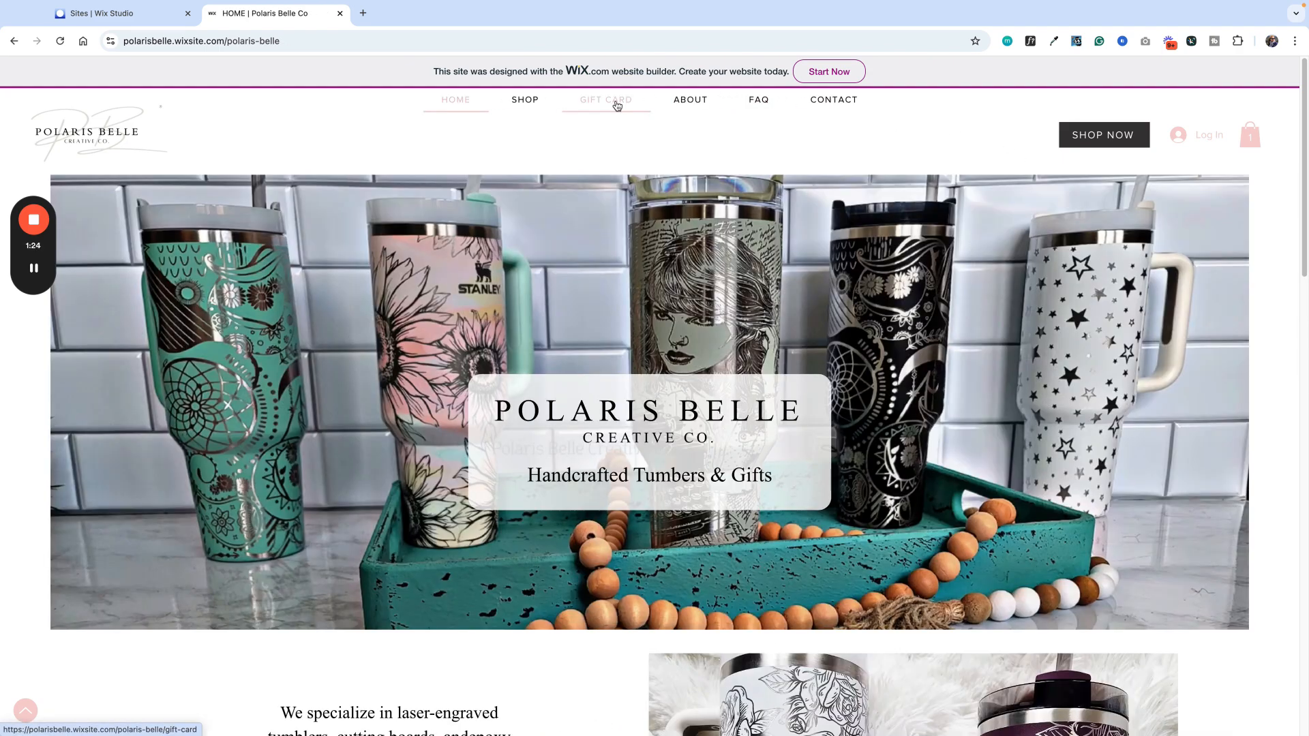
{"action": "left_click", "coordinate": [616, 103]}
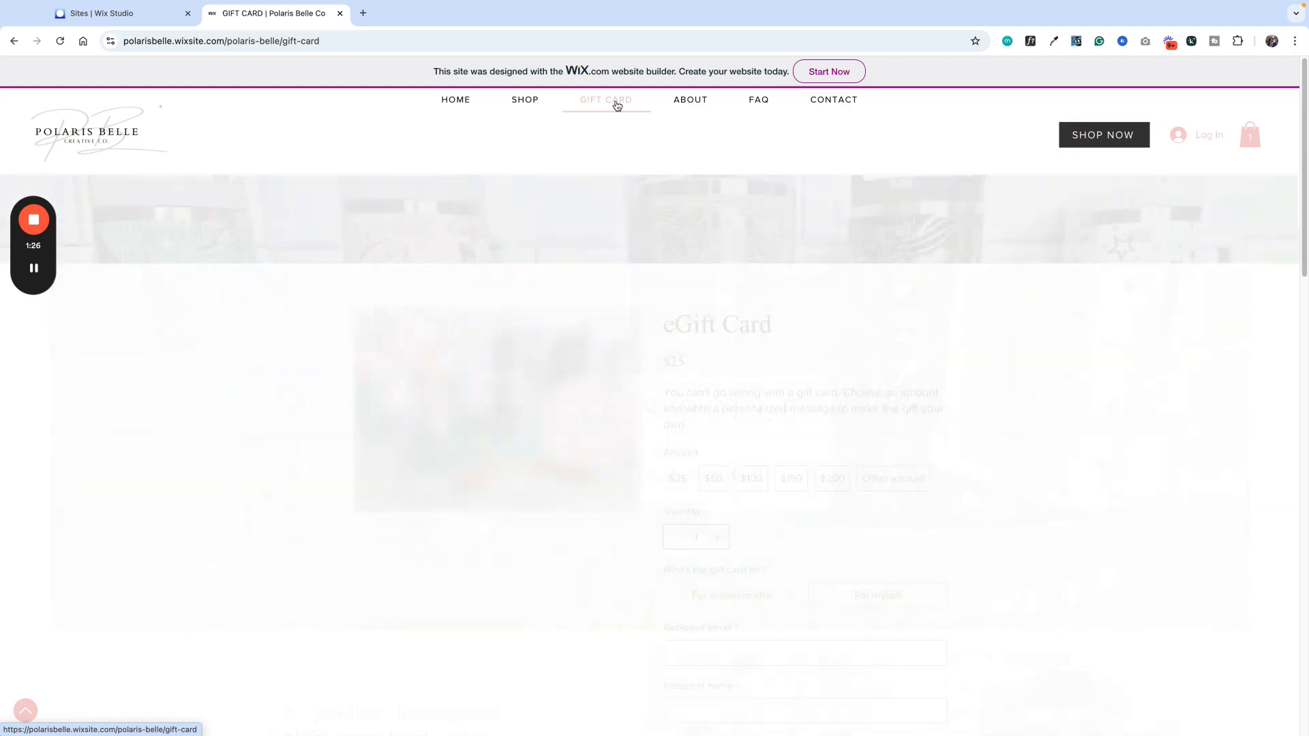
{"action": "scroll", "coordinate": [950, 270], "scroll_direction": "down", "scroll_amount": 3}
{"action": "scroll", "coordinate": [949, 270], "scroll_direction": "up", "scroll_amount": 3}
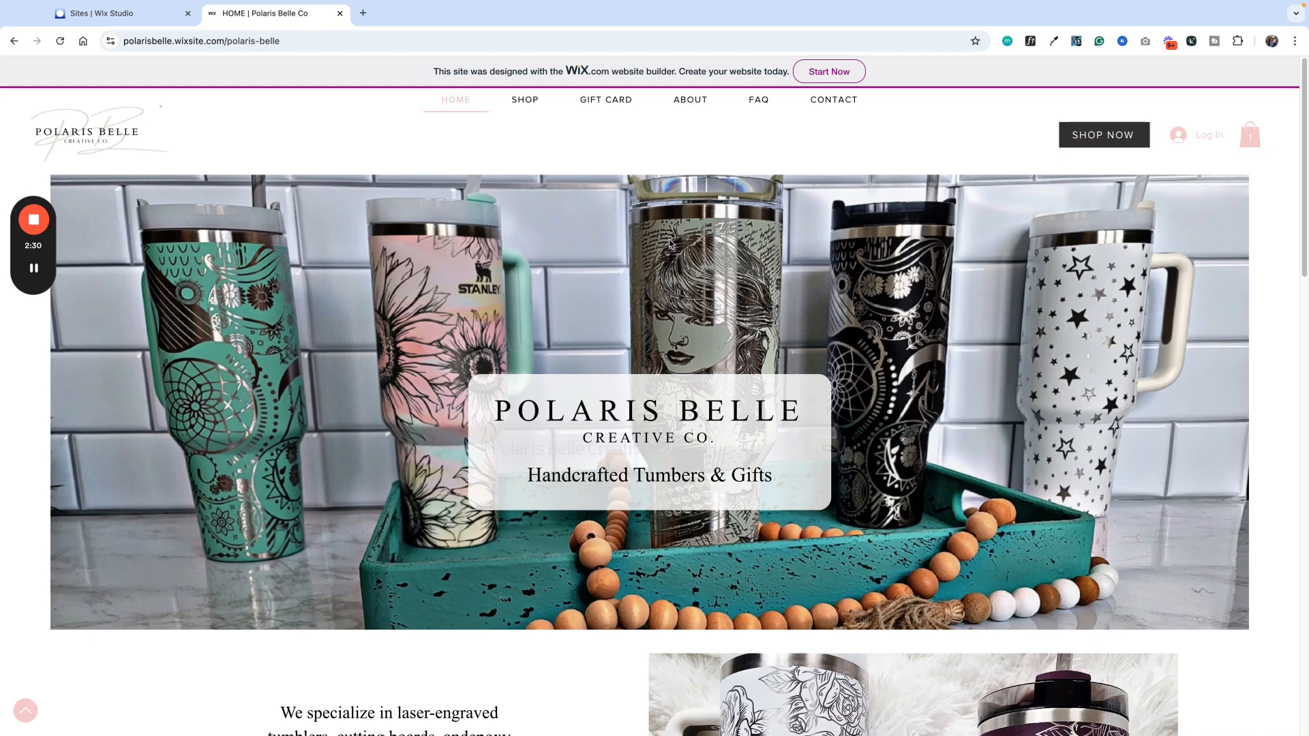
{"action": "scroll", "coordinate": [669, 243], "scroll_direction": "down", "scroll_amount": 6}
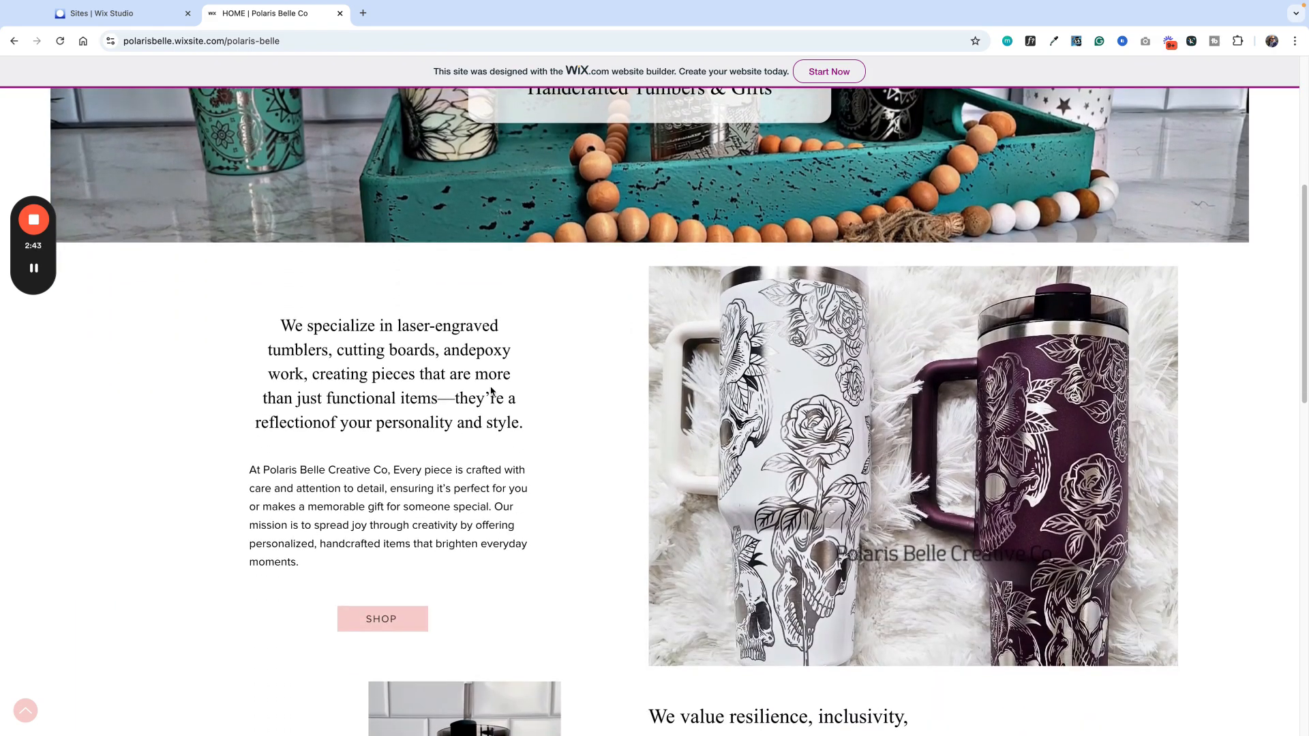
{"action": "scroll", "coordinate": [791, 367], "scroll_direction": "up", "scroll_amount": 6}
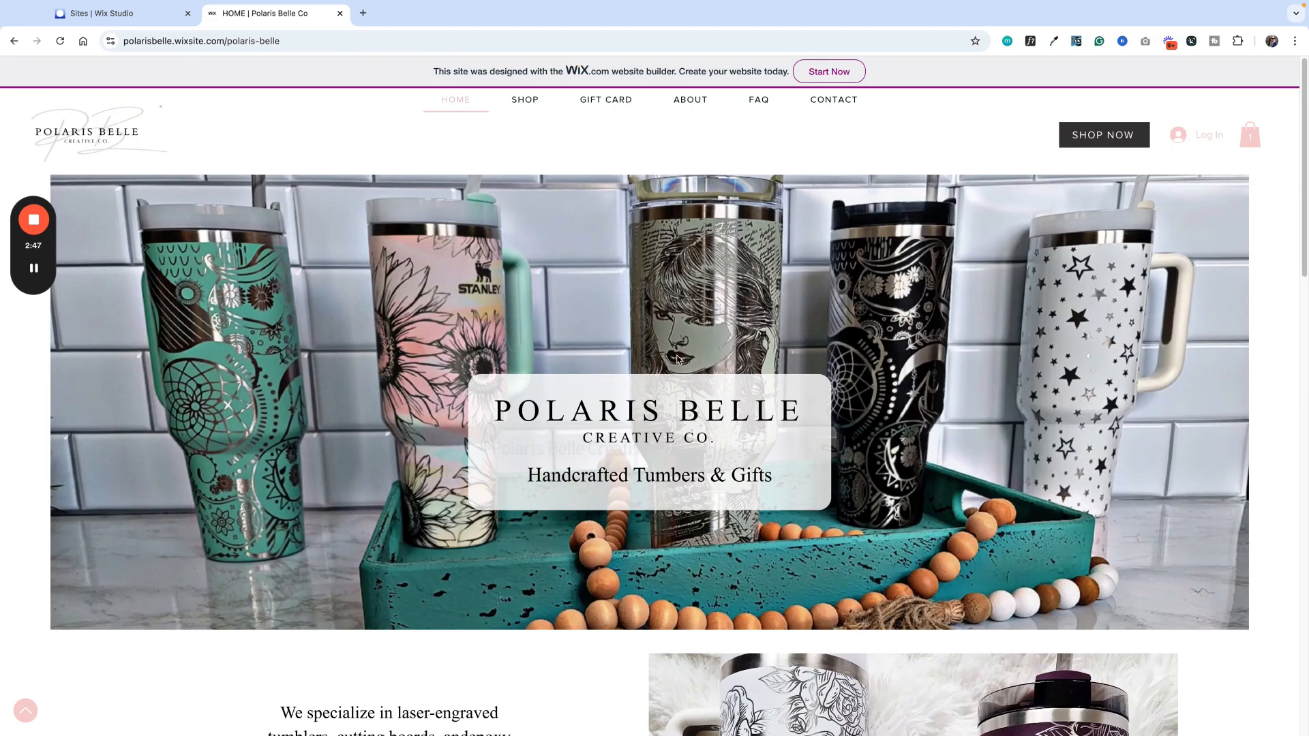